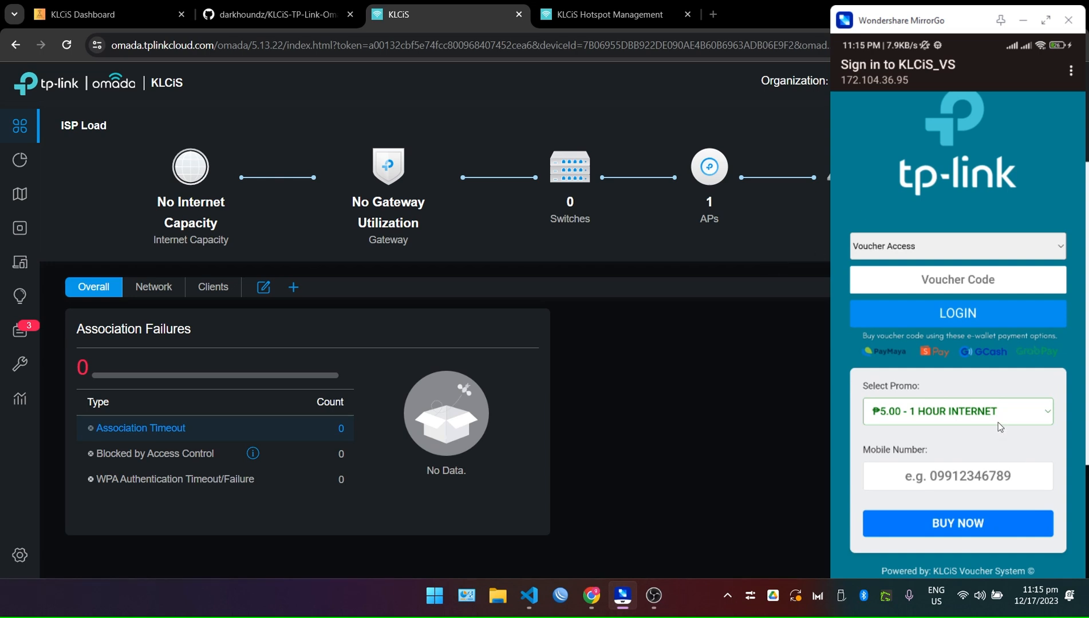
Leave ₱5.00 selected in the phone's promo options list.
{"action": "scroll", "coordinate": [983, 411], "scroll_direction": "up", "scroll_amount": 2}
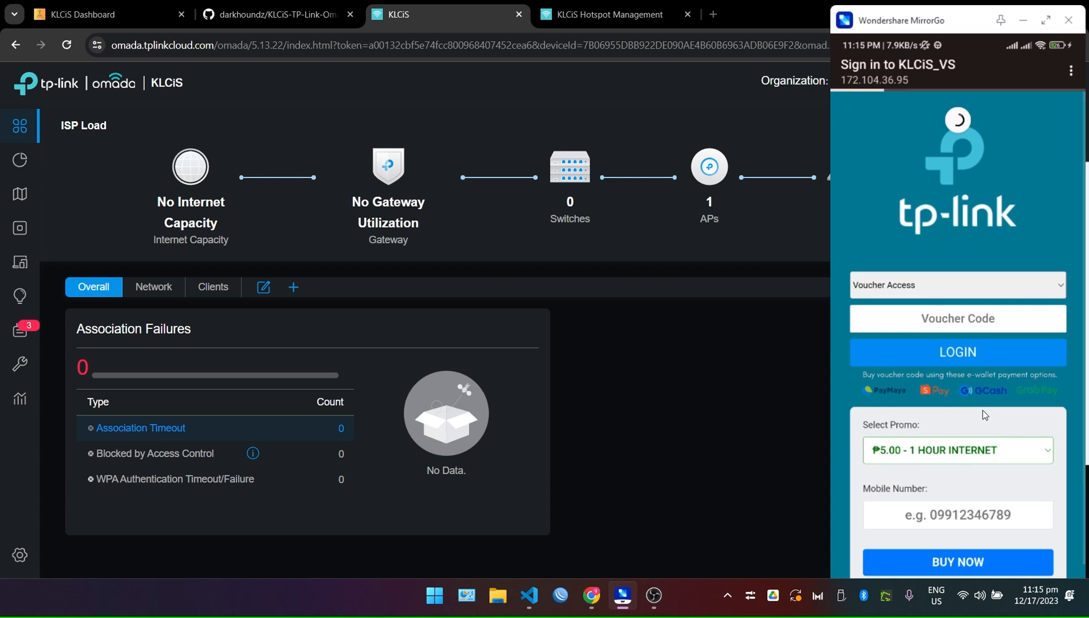
{"action": "scroll", "coordinate": [983, 378], "scroll_direction": "down", "scroll_amount": 2}
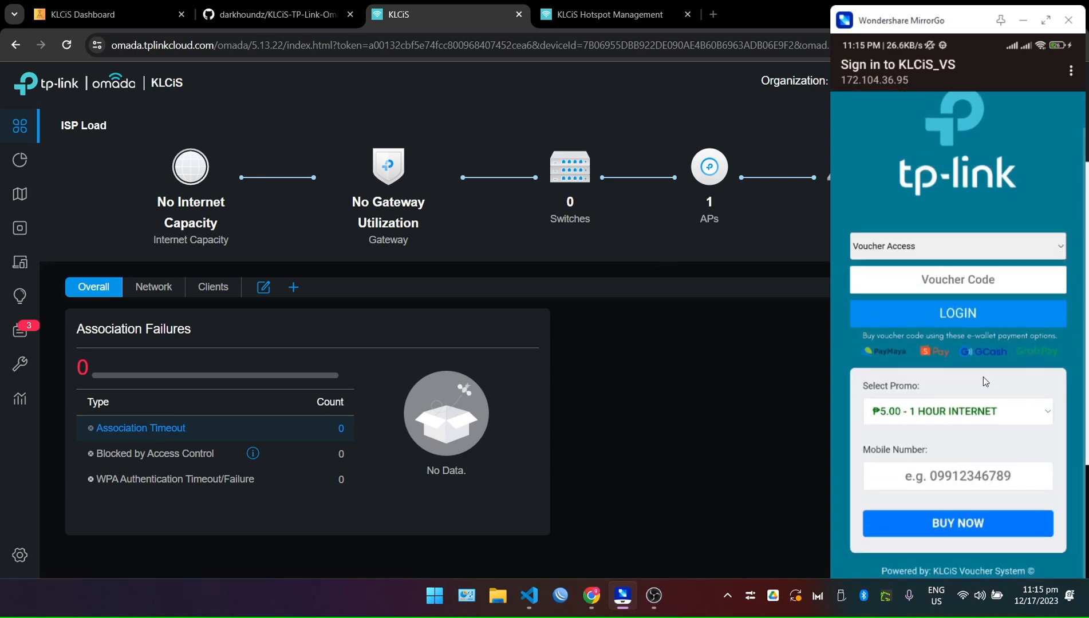
{"action": "left_click", "coordinate": [983, 377]}
{"action": "right_click", "coordinate": [982, 377]}
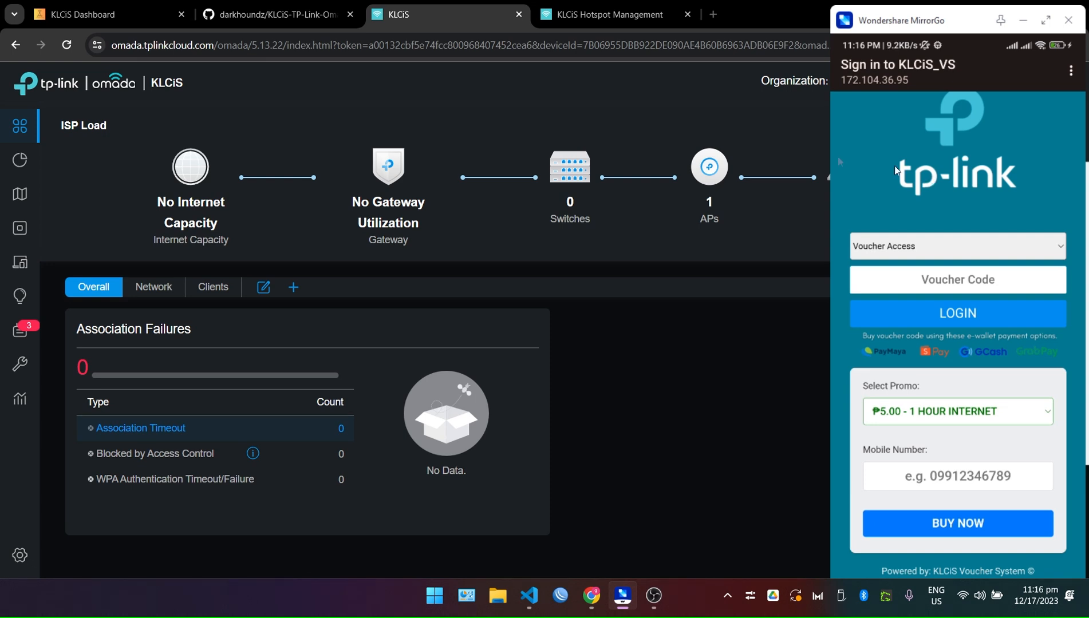
Switch to the KLCiS dashboard in the browser and check the voucher system's web address.
{"action": "left_click", "coordinate": [530, 96]}
{"action": "left_click", "coordinate": [114, 5]}
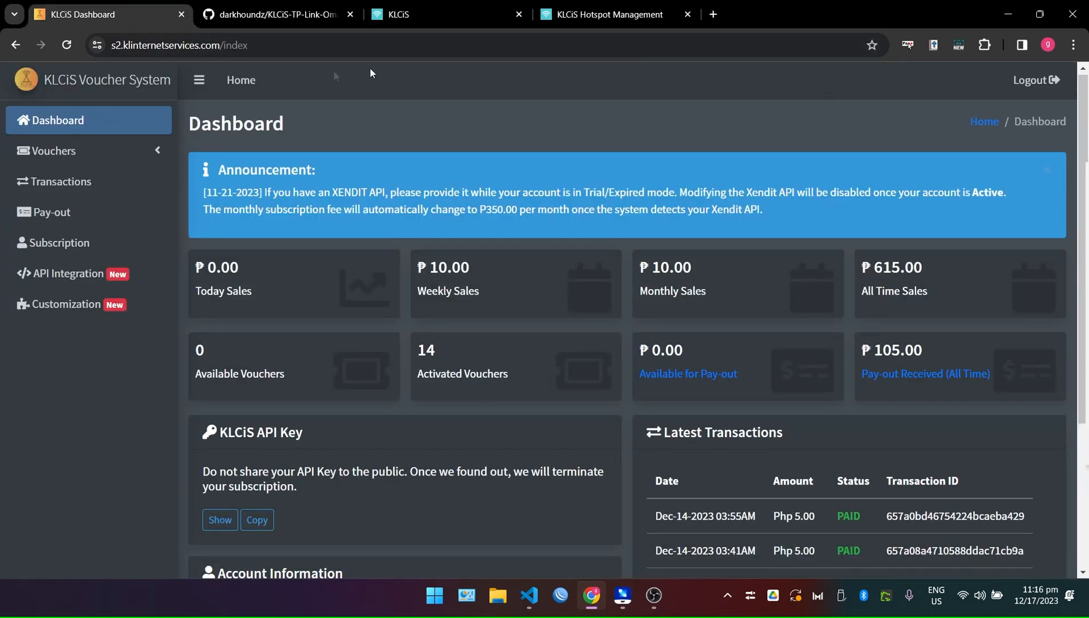
{"action": "left_click_drag", "start_coordinate": [111, 46], "coordinate": [219, 47]}
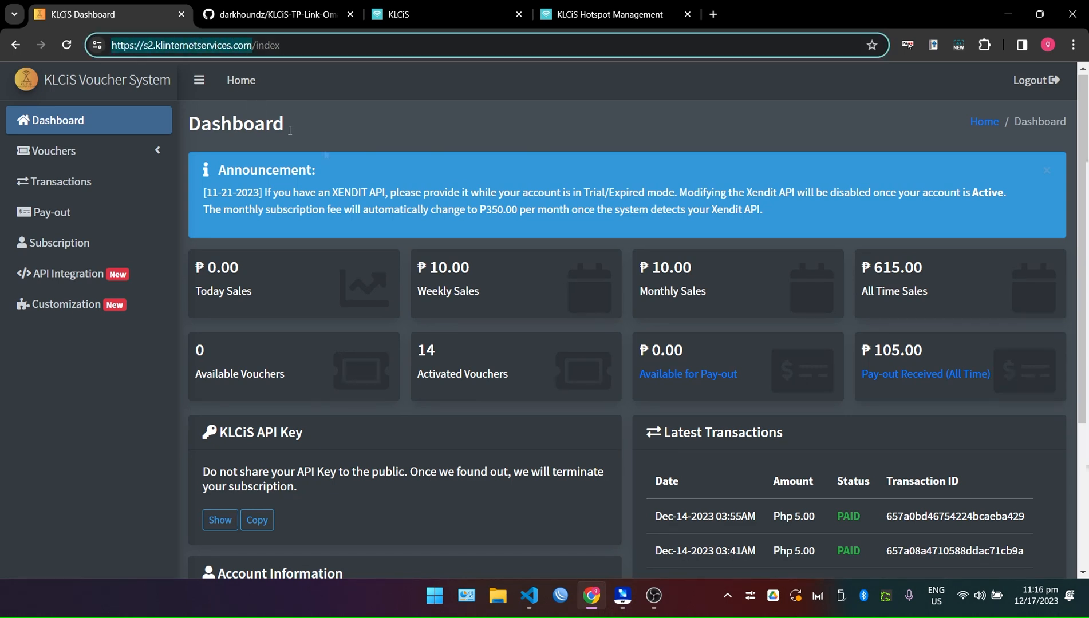
{"action": "left_click", "coordinate": [513, 100]}
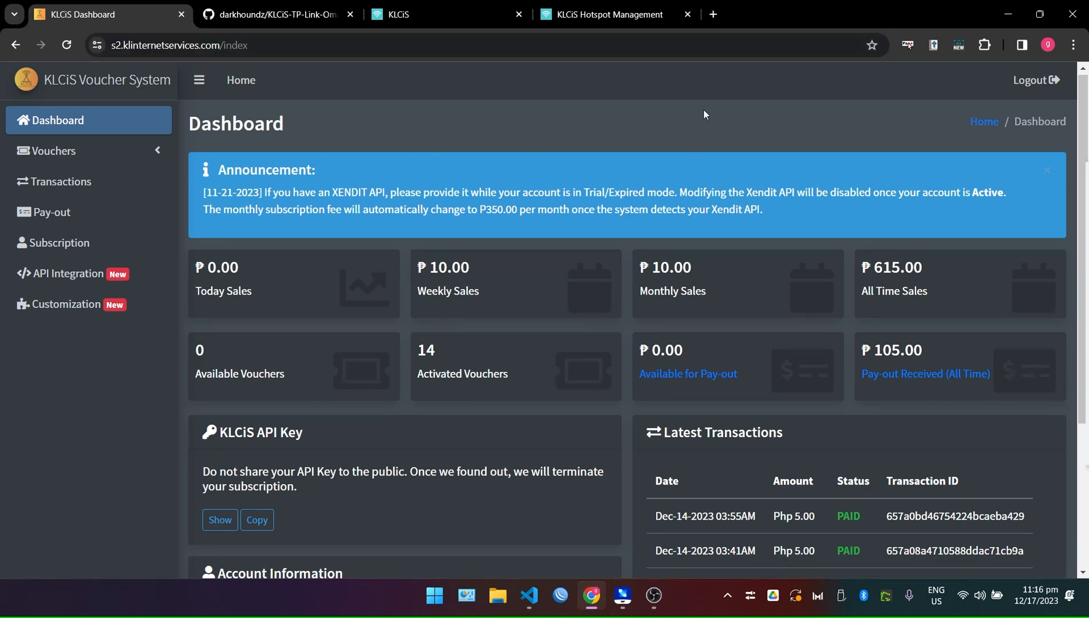
Reveal the KLCiS API key on the dashboard.
{"action": "scroll", "coordinate": [456, 460], "scroll_direction": "down", "scroll_amount": 2}
{"action": "scroll", "coordinate": [455, 460], "scroll_direction": "down", "scroll_amount": 3}
{"action": "scroll", "coordinate": [456, 460], "scroll_direction": "up", "scroll_amount": 5}
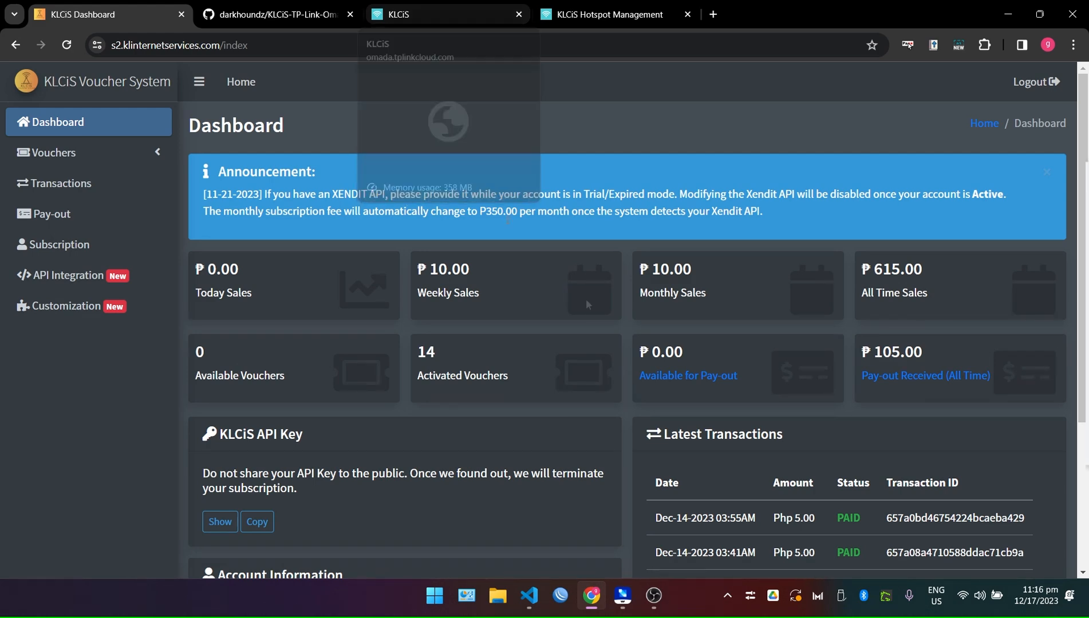
{"action": "scroll", "coordinate": [395, 344], "scroll_direction": "down", "scroll_amount": 3}
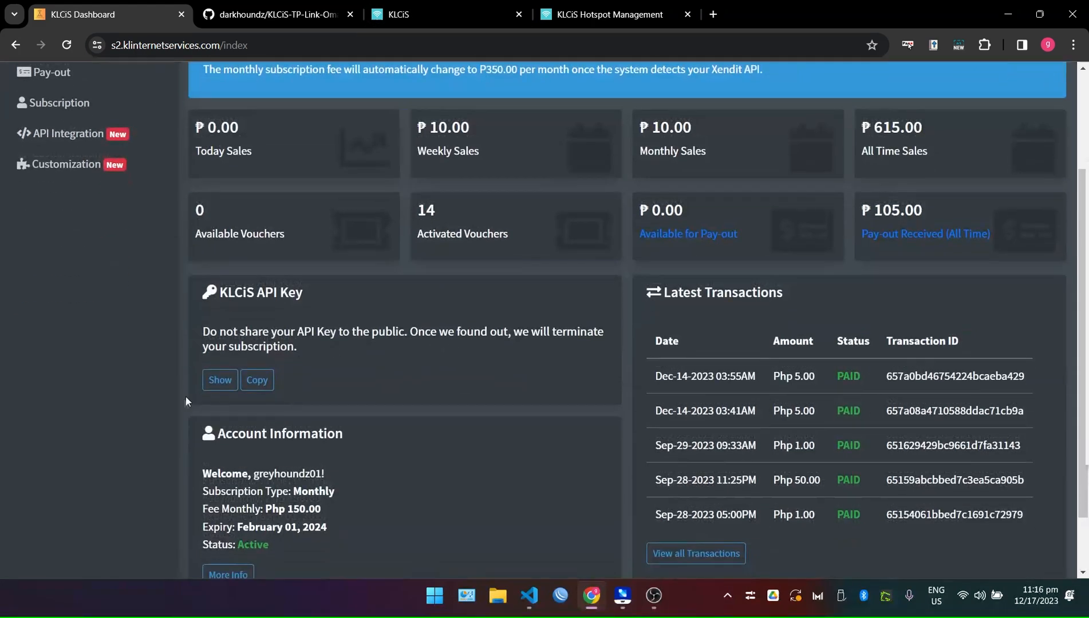
{"action": "left_click", "coordinate": [219, 380]}
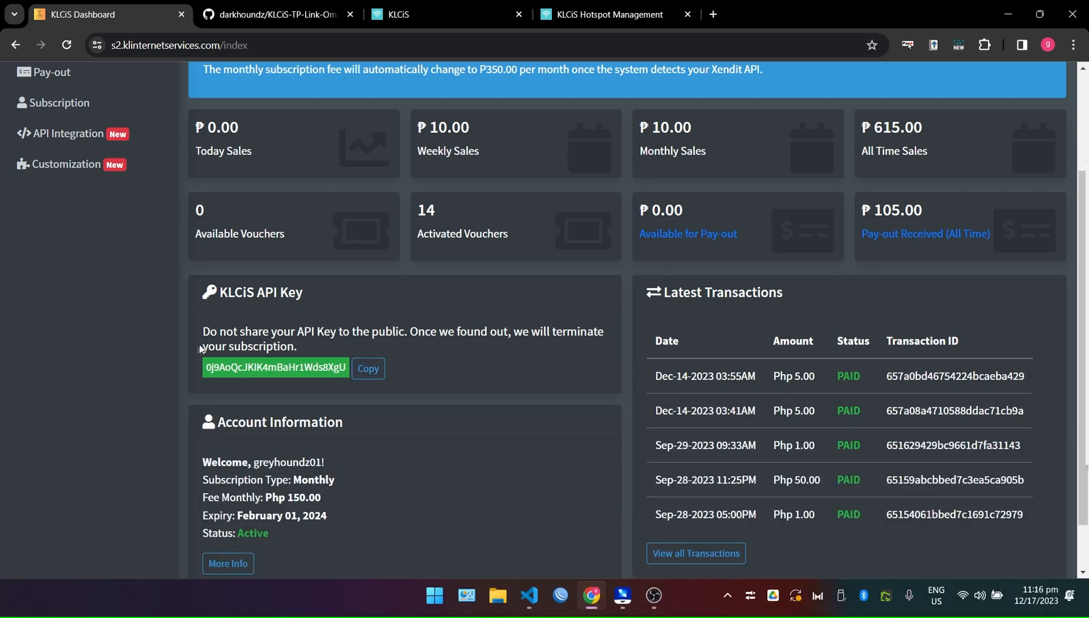
Expand Vouchers in the sidebar to list Status and Import, then go to Customization.
{"action": "scroll", "coordinate": [436, 428], "scroll_direction": "up", "scroll_amount": 3}
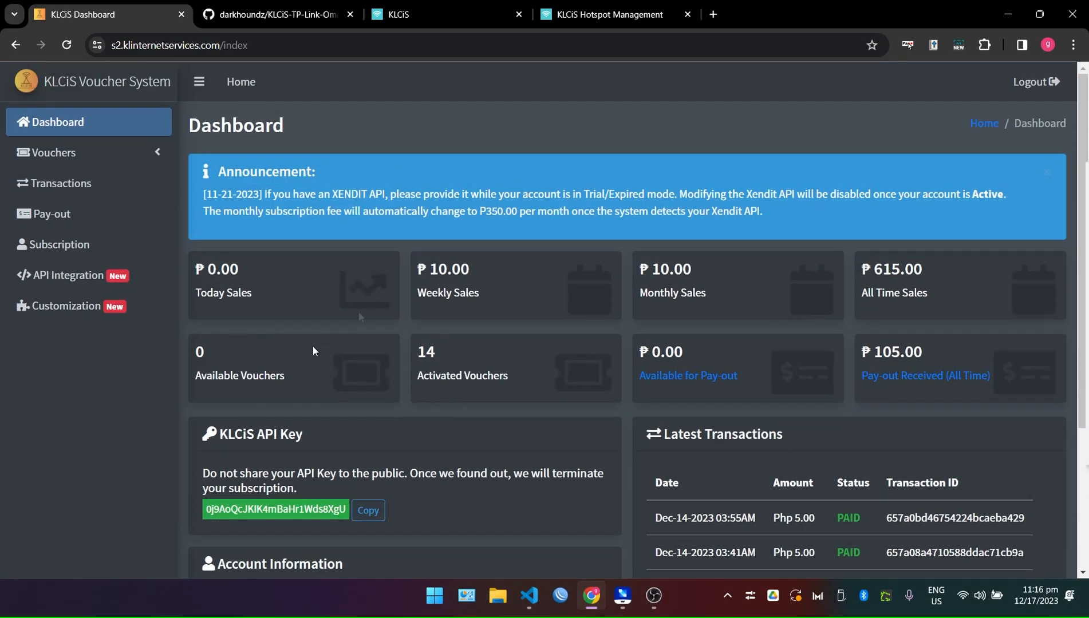
{"action": "left_click", "coordinate": [152, 154]}
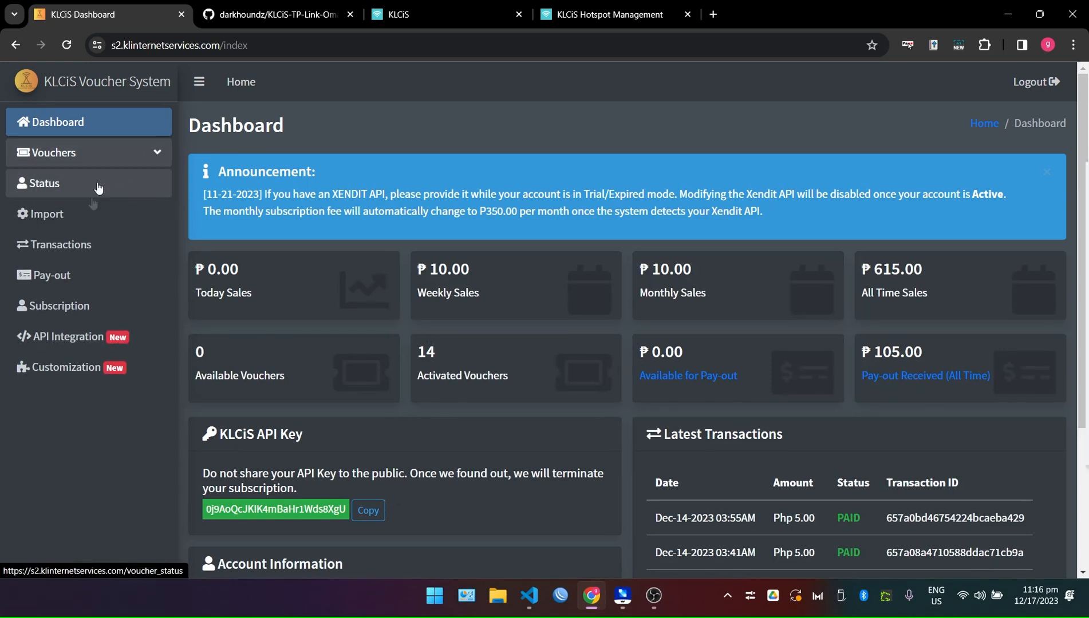
{"action": "scroll", "coordinate": [424, 396], "scroll_direction": "down", "scroll_amount": 5}
{"action": "scroll", "coordinate": [423, 398], "scroll_direction": "up", "scroll_amount": 5}
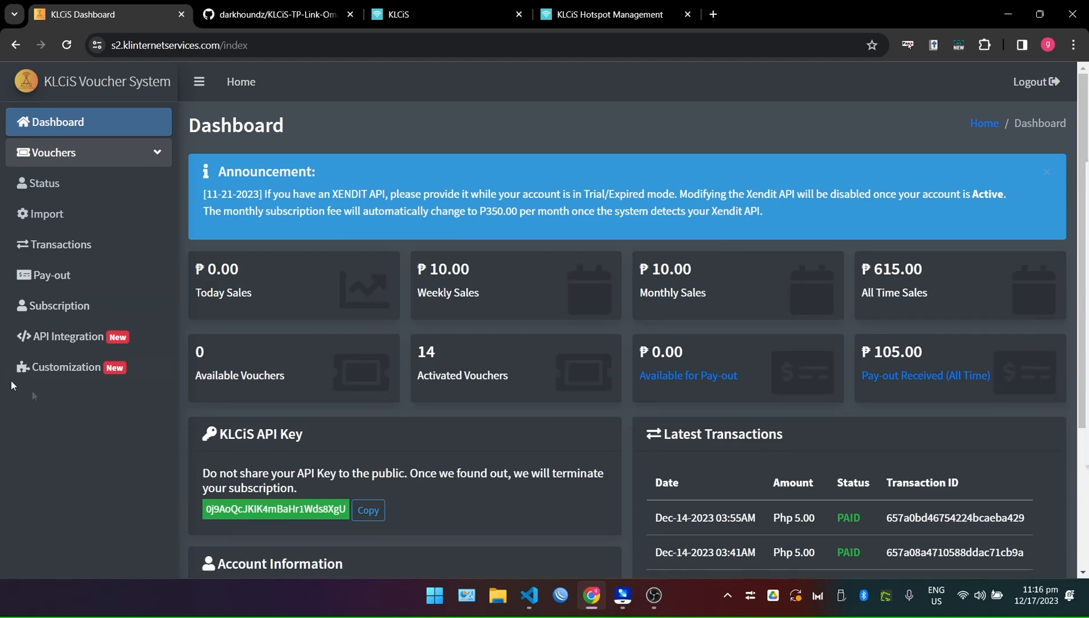
{"action": "left_click", "coordinate": [68, 379]}
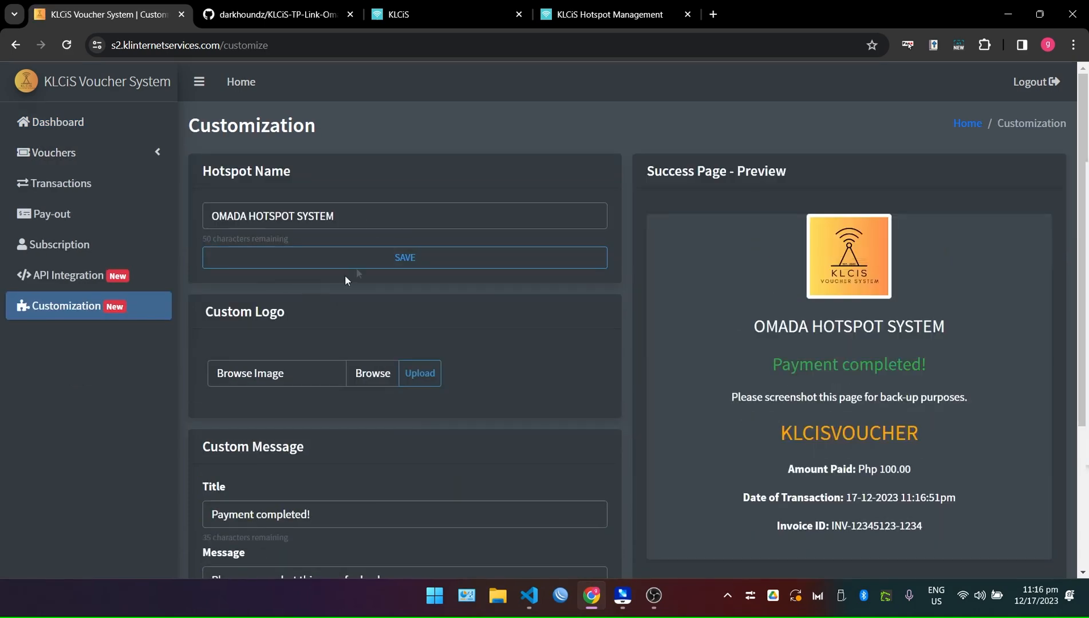
{"action": "triple_click", "coordinate": [340, 211]}
{"action": "left_click", "coordinate": [348, 144]}
{"action": "left_click_drag", "start_coordinate": [959, 325], "coordinate": [854, 323]}
{"action": "left_click_drag", "start_coordinate": [926, 322], "coordinate": [747, 323]}
{"action": "left_click_drag", "start_coordinate": [955, 335], "coordinate": [734, 321]}
{"action": "left_click", "coordinate": [730, 326]}
{"action": "scroll", "coordinate": [285, 369], "scroll_direction": "down", "scroll_amount": 4}
{"action": "left_click_drag", "start_coordinate": [260, 235], "coordinate": [303, 240]}
{"action": "scroll", "coordinate": [800, 210], "scroll_direction": "up", "scroll_amount": 1}
{"action": "left_click_drag", "start_coordinate": [760, 231], "coordinate": [999, 237]}
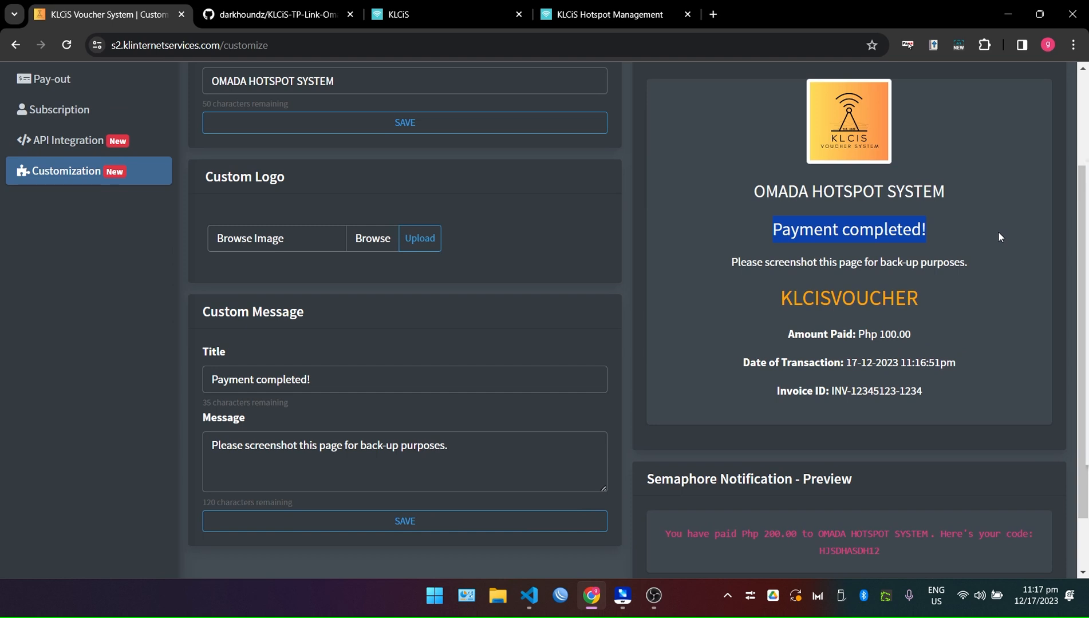
{"action": "left_click", "coordinate": [270, 450]}
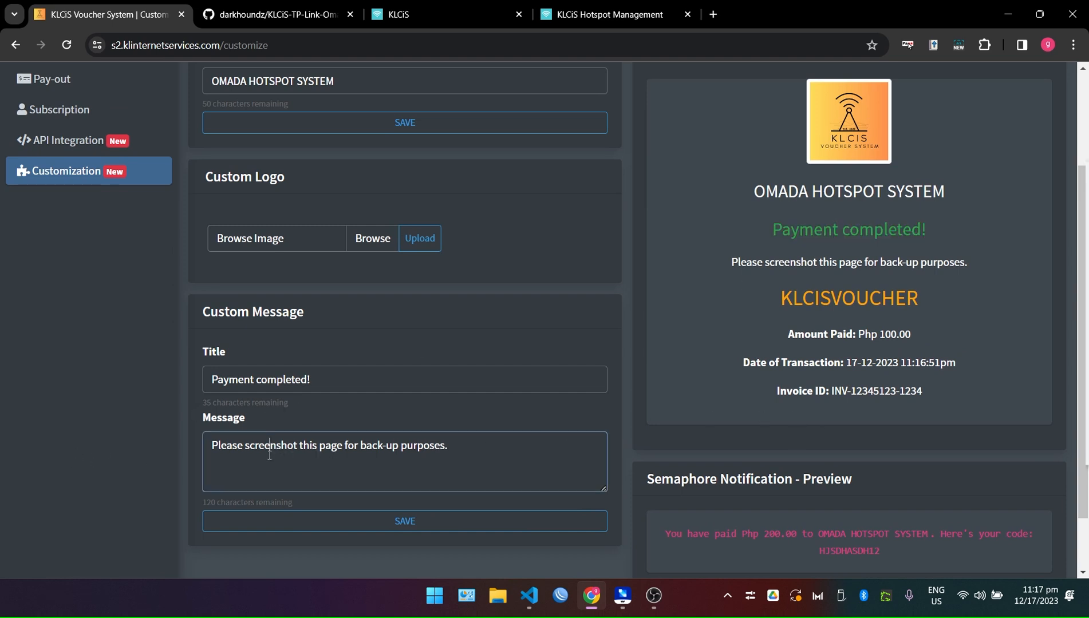
{"action": "left_click_drag", "start_coordinate": [201, 421], "coordinate": [274, 418]}
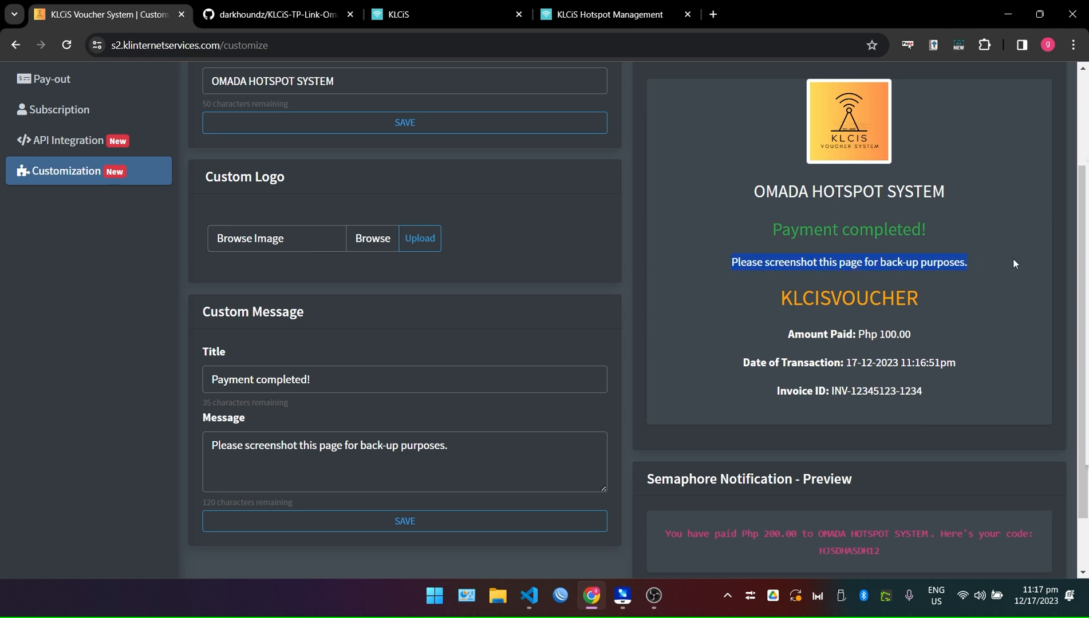
{"action": "scroll", "coordinate": [967, 310], "scroll_direction": "down", "scroll_amount": 1}
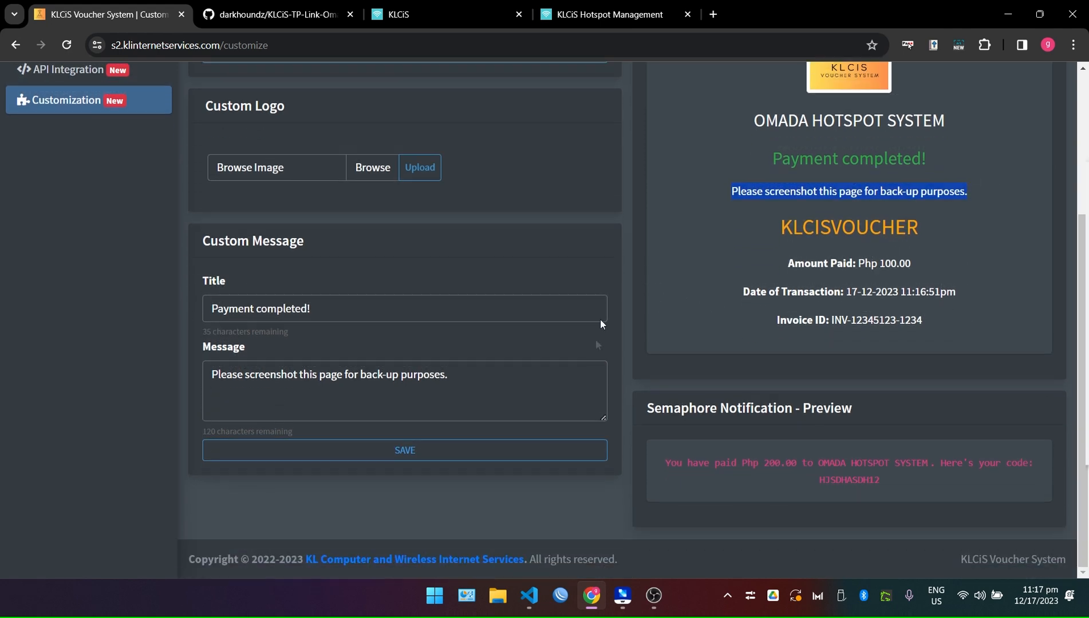
{"action": "mouse_move", "coordinate": [642, 457]}
{"action": "left_mouse_down"}
{"action": "mouse_move", "coordinate": [939, 496]}
{"action": "mouse_move", "coordinate": [642, 453]}
{"action": "left_mouse_up"}
{"action": "left_click", "coordinate": [904, 485]}
{"action": "left_click", "coordinate": [818, 487]}
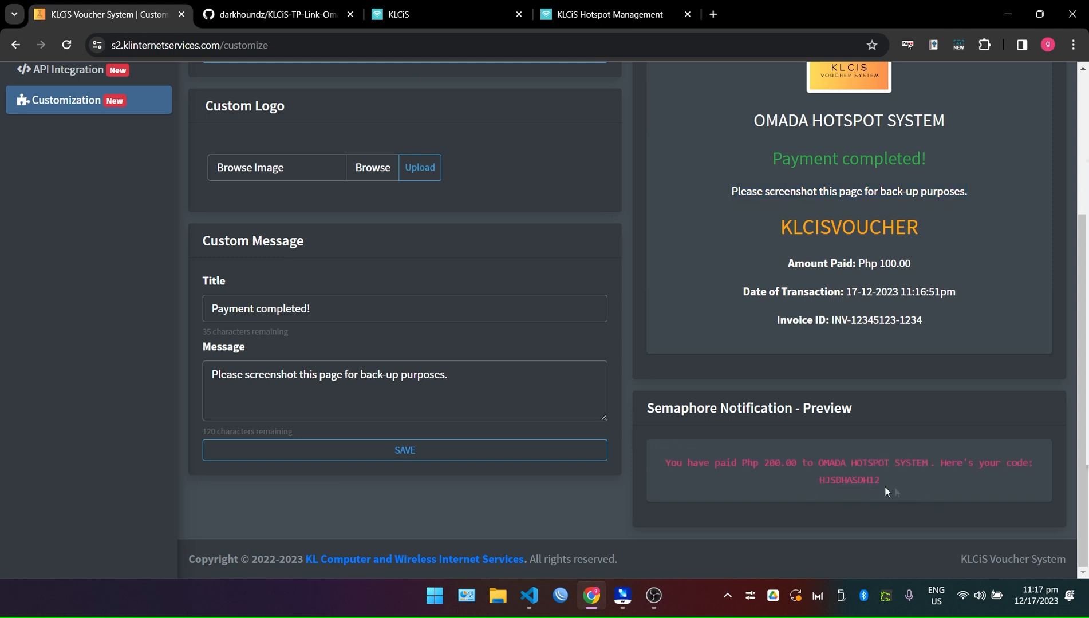
{"action": "left_click_drag", "start_coordinate": [818, 464], "coordinate": [928, 463]}
{"action": "scroll", "coordinate": [527, 272], "scroll_direction": "up", "scroll_amount": 3}
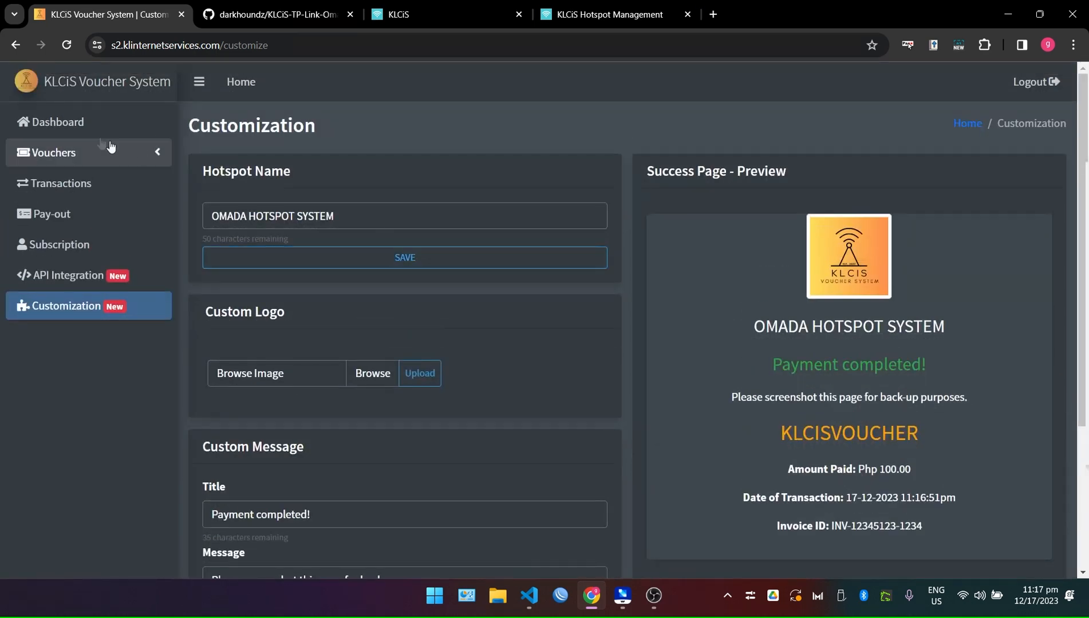
{"action": "left_click", "coordinate": [92, 122]}
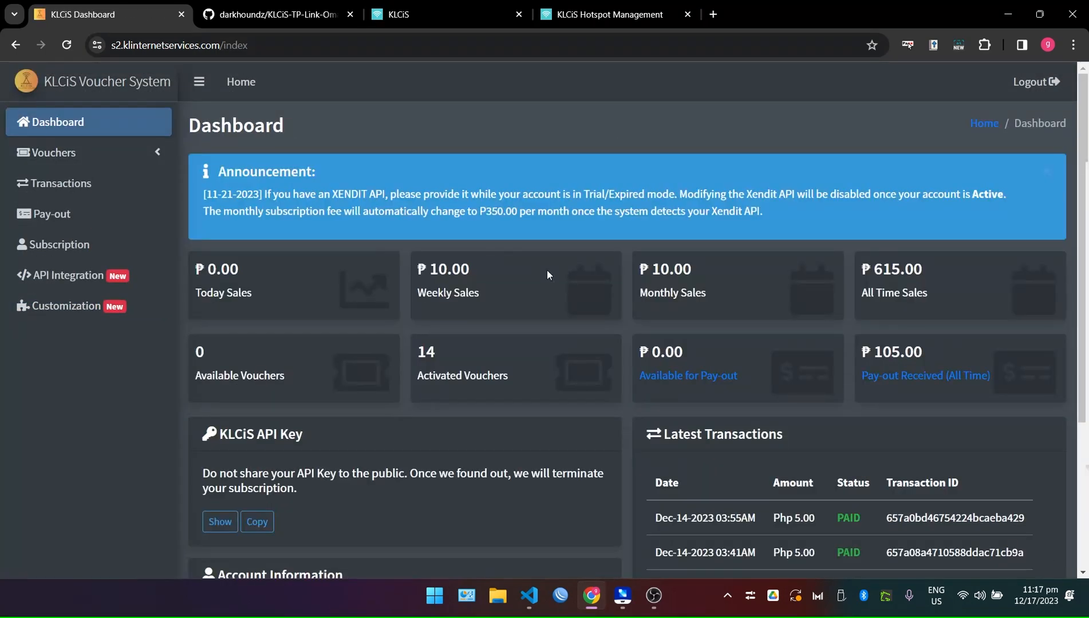
{"action": "scroll", "coordinate": [546, 270], "scroll_direction": "down", "scroll_amount": 3}
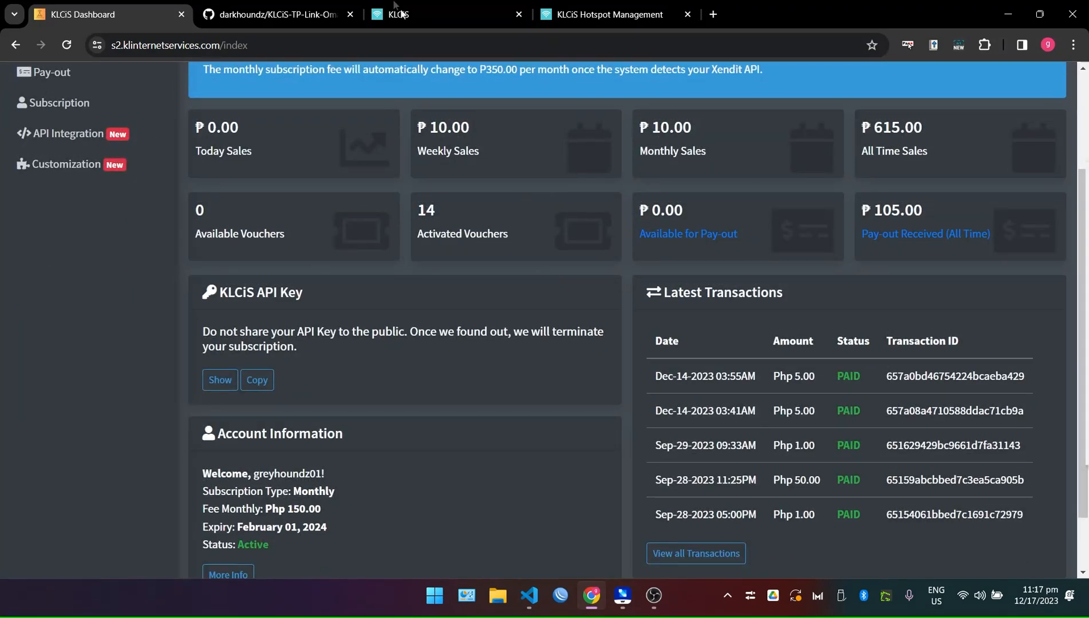
{"action": "left_click", "coordinate": [400, 14]}
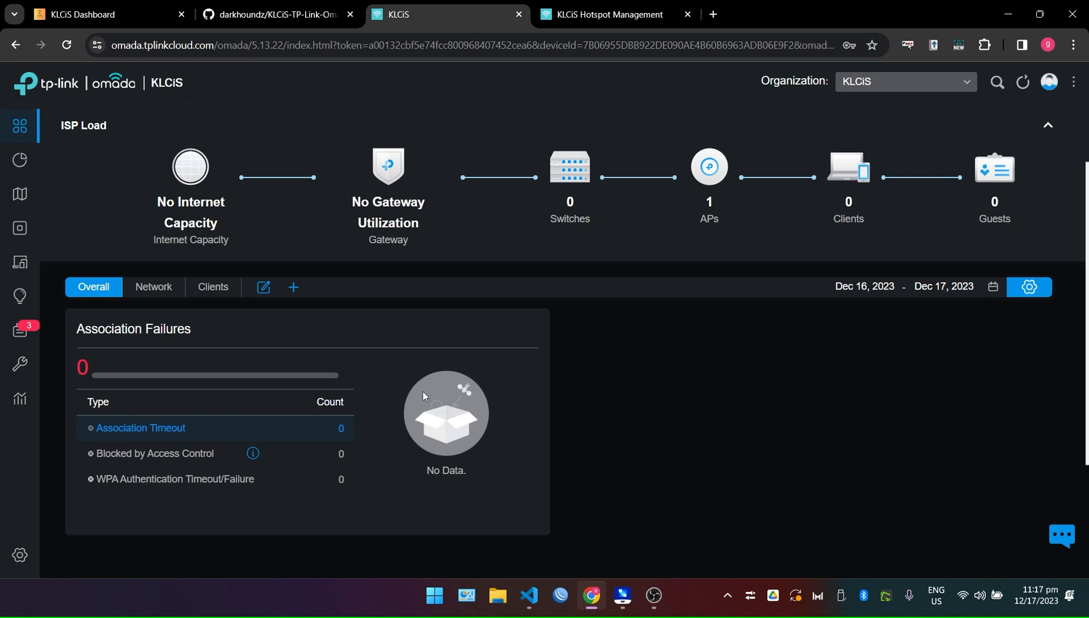
Open Devices > Device List from the dashboard's APs count.
{"action": "mouse_move", "coordinate": [730, 201]}
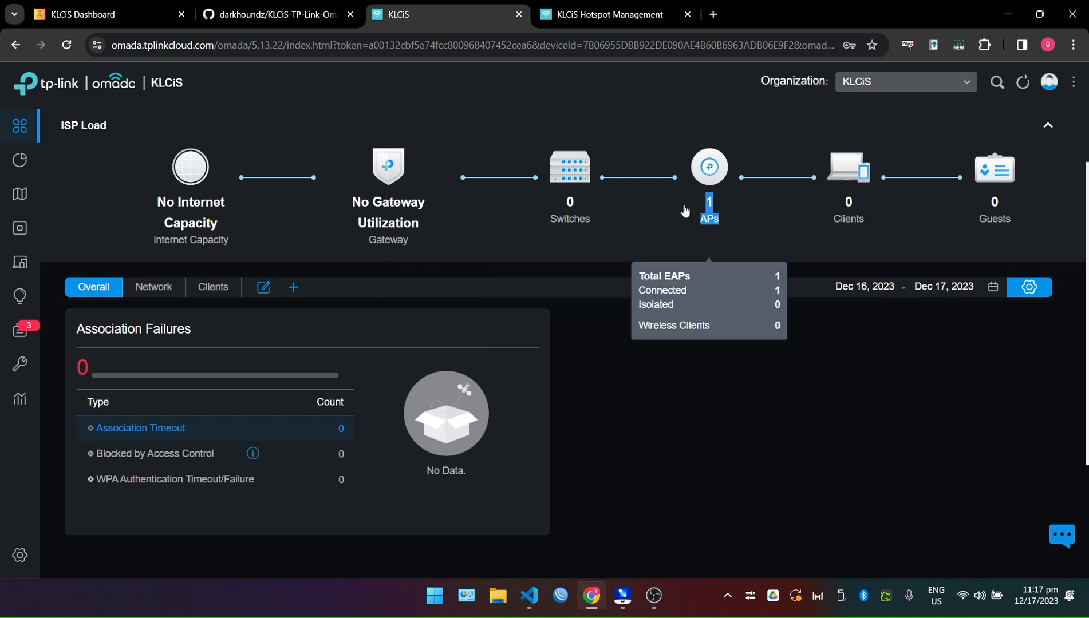
{"action": "left_click", "coordinate": [700, 222]}
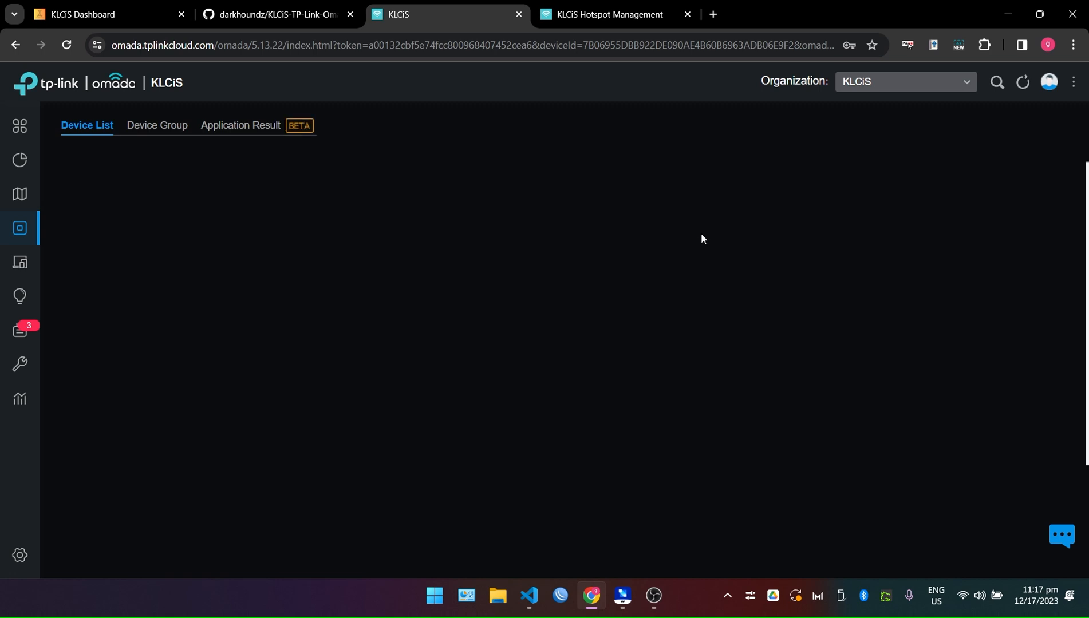
Inspect the EAP225-Outdoor AP at 112.209.55.47 in its details panel and the device table.
{"action": "left_click", "coordinate": [622, 597]}
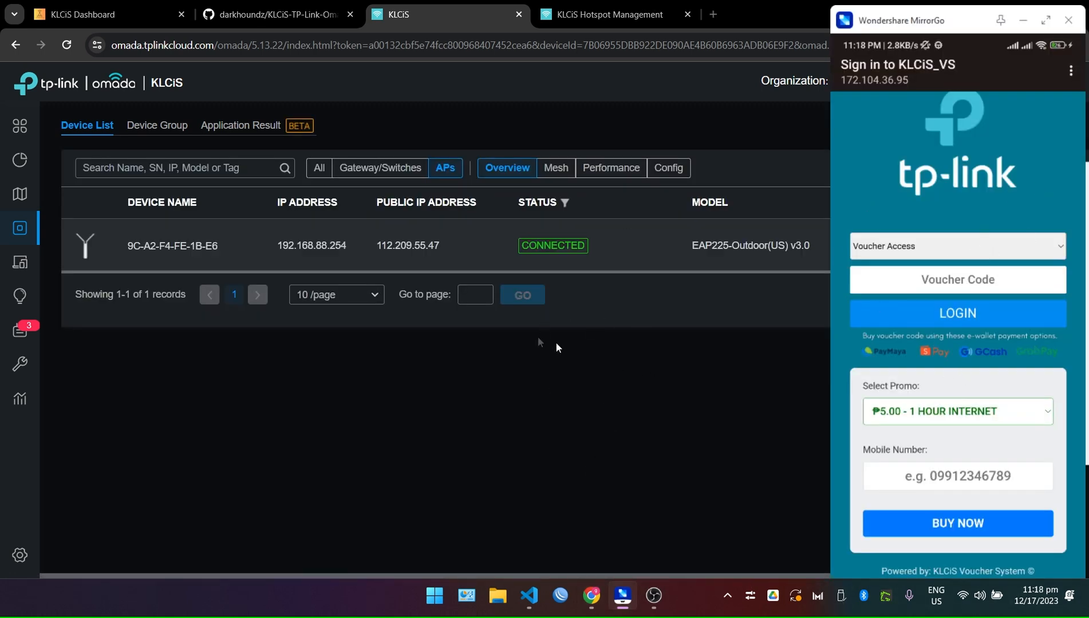
{"action": "left_click_drag", "start_coordinate": [445, 248], "coordinate": [375, 250]}
{"action": "left_click", "coordinate": [702, 387]}
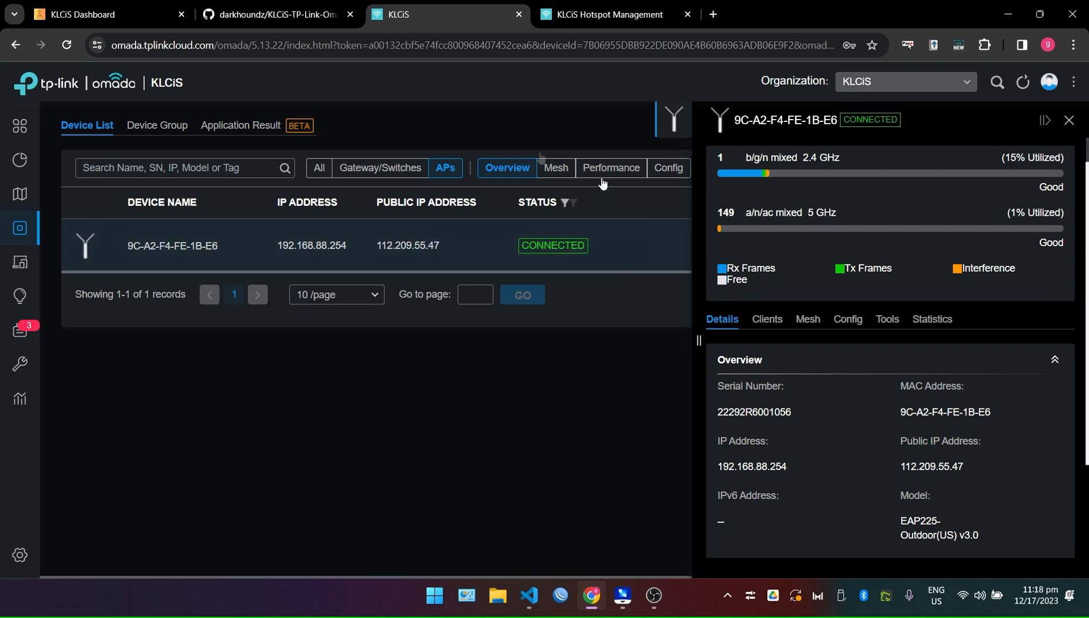
{"action": "left_click", "coordinate": [1069, 121]}
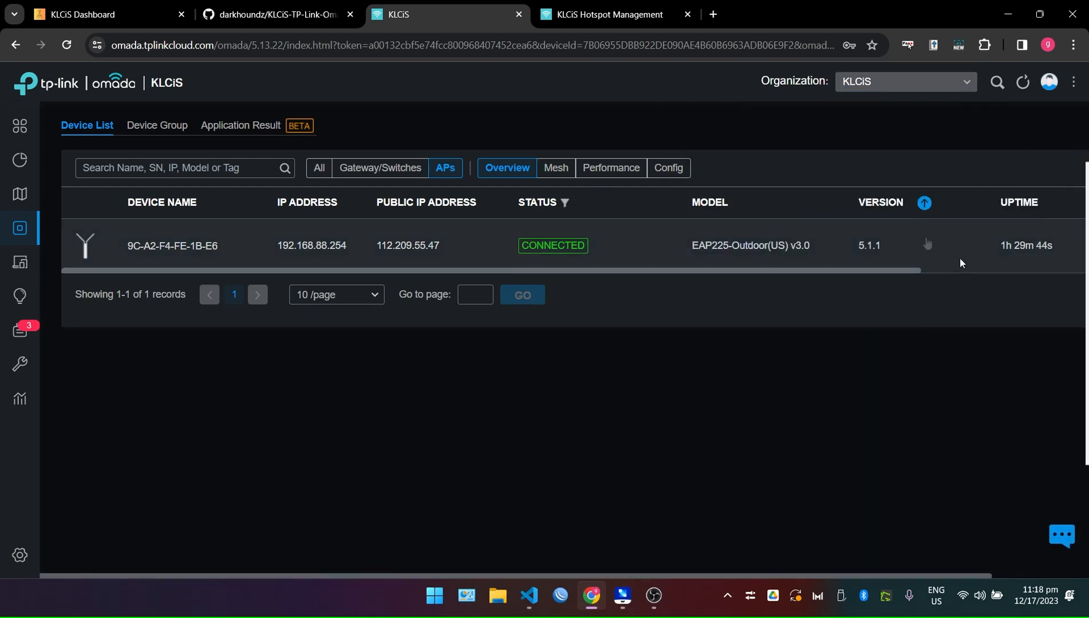
{"action": "left_click_drag", "start_coordinate": [913, 275], "coordinate": [860, 268]}
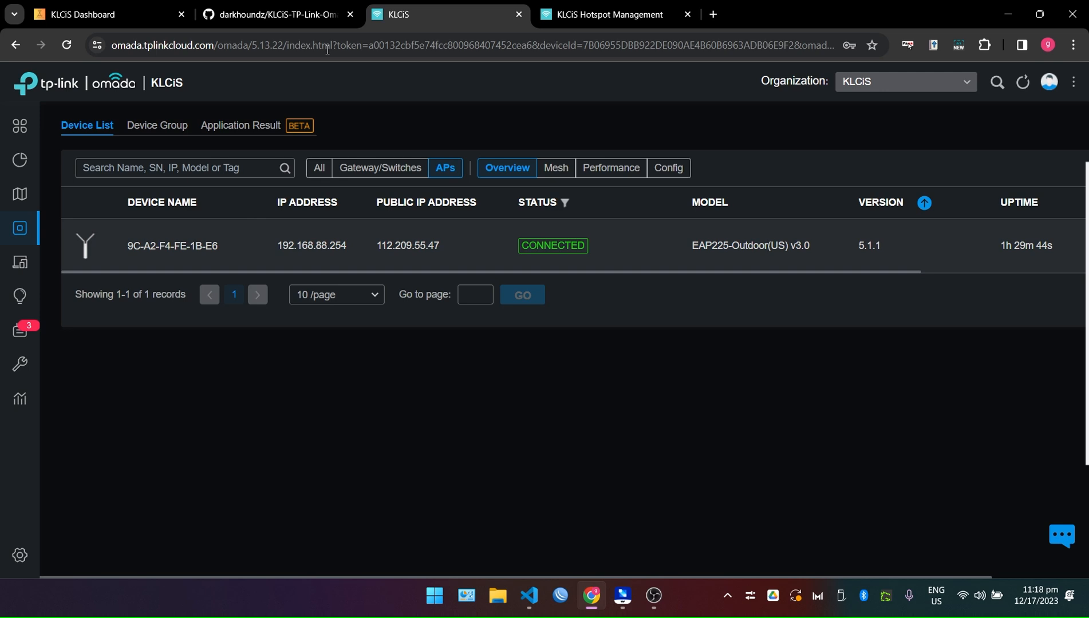
{"action": "mouse_move", "coordinate": [23, 340]}
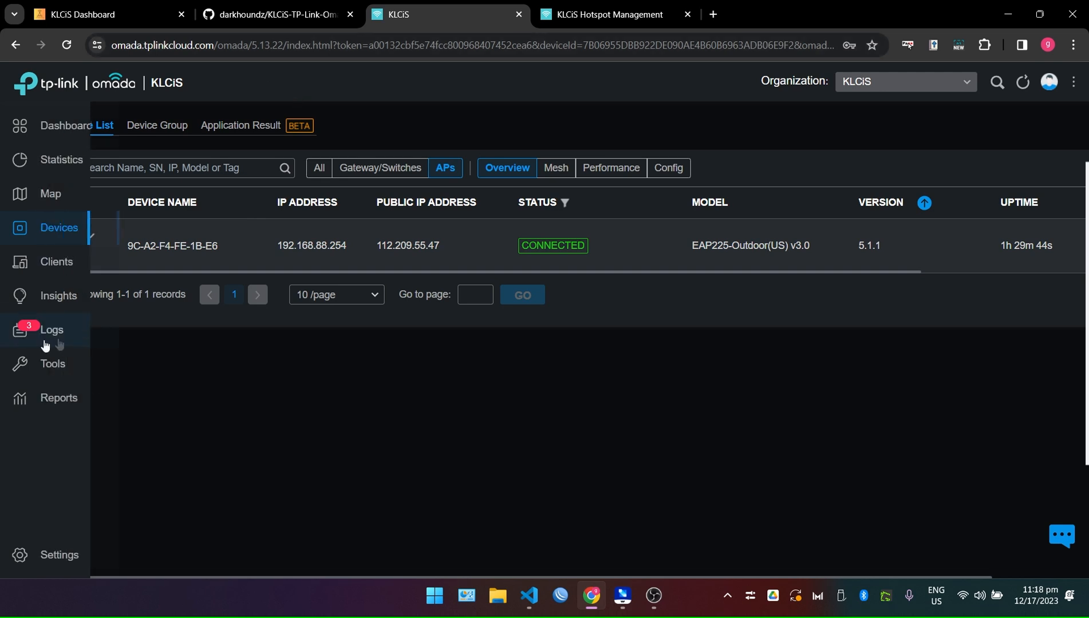
Go to Site Settings > Authentication > Portal.
{"action": "left_click", "coordinate": [48, 566]}
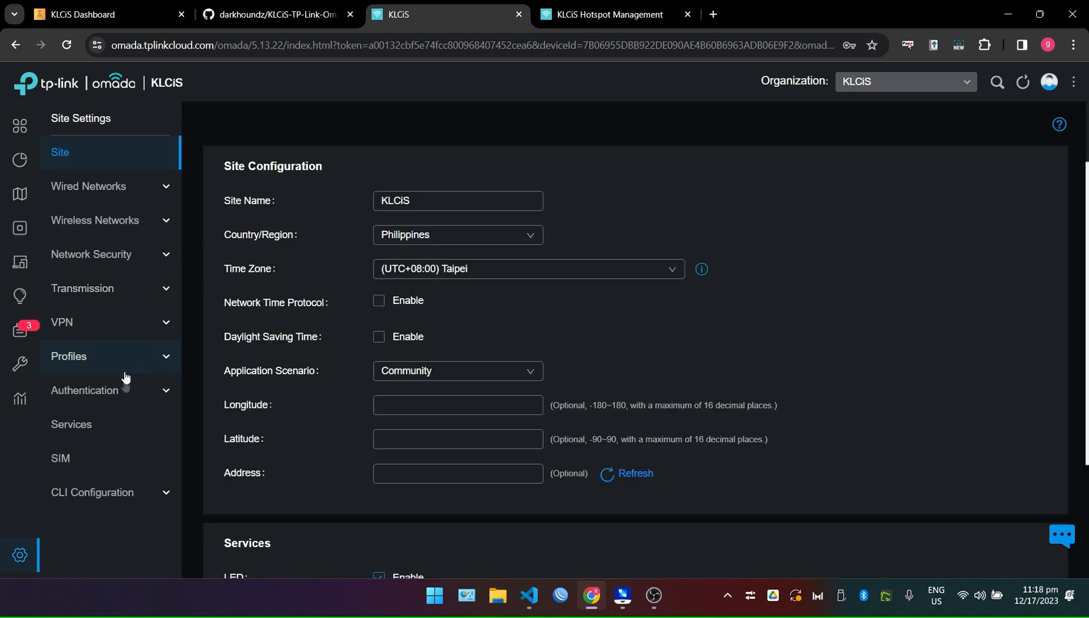
{"action": "left_click", "coordinate": [116, 371]}
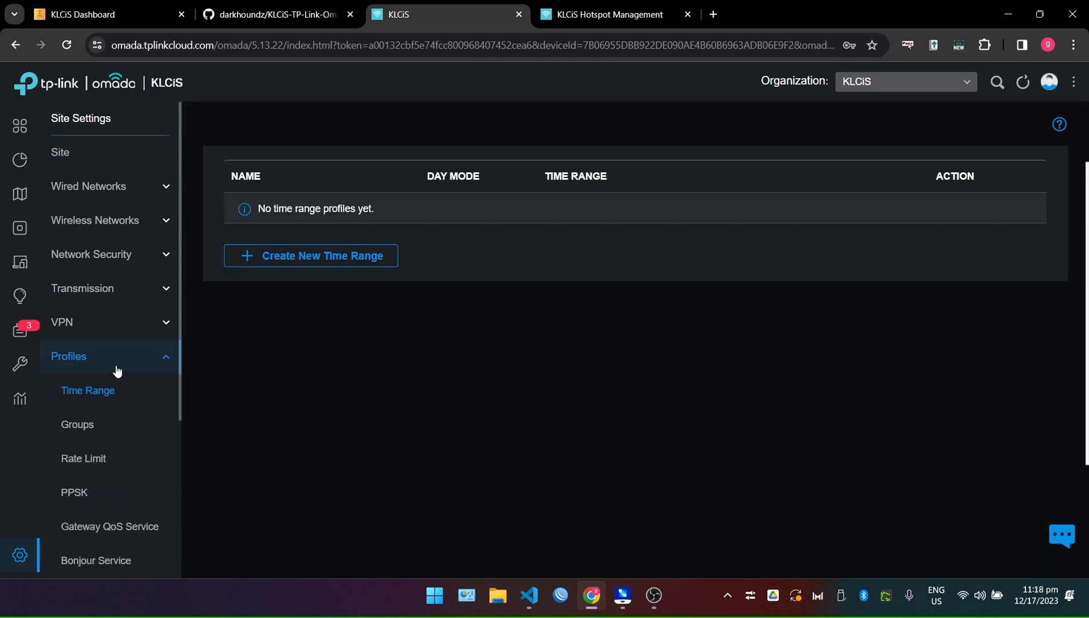
{"action": "left_click", "coordinate": [116, 370]}
{"action": "left_click", "coordinate": [110, 394]}
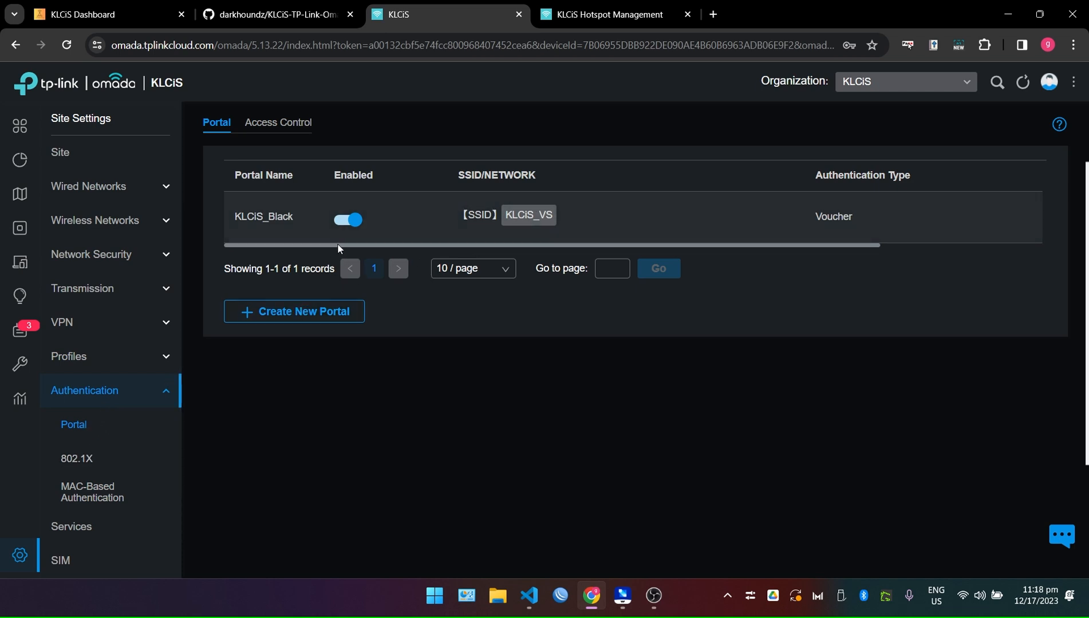
Review the KLCiS_Black portal's voucher authentication settings, then return to Hotspot Management.
{"action": "left_click_drag", "start_coordinate": [337, 246], "coordinate": [754, 250]}
{"action": "left_click", "coordinate": [980, 220]}
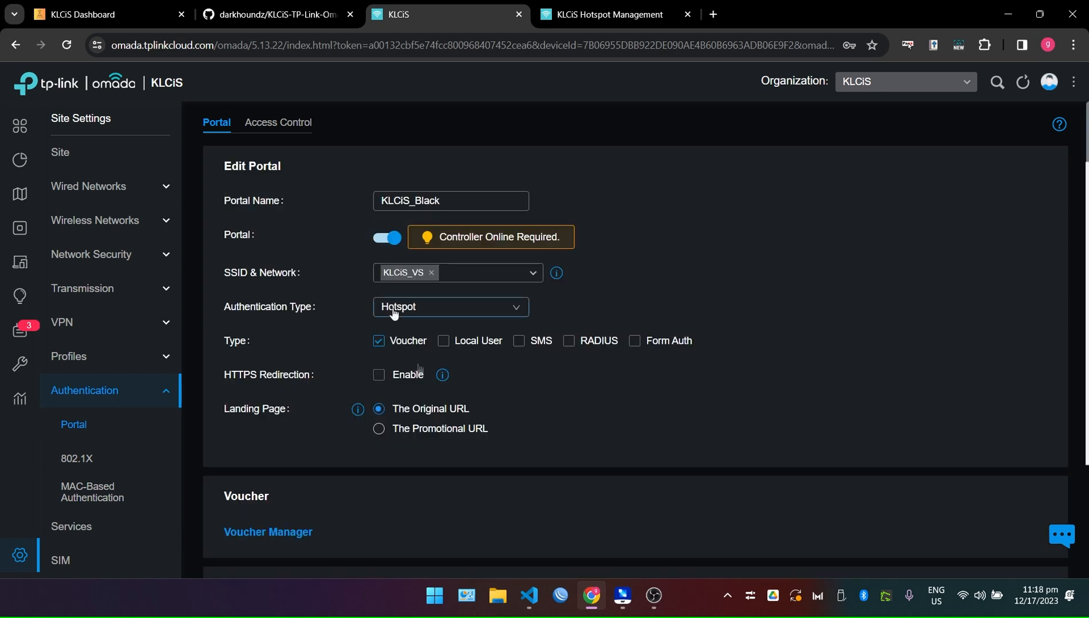
{"action": "scroll", "coordinate": [394, 308], "scroll_direction": "down", "scroll_amount": 4}
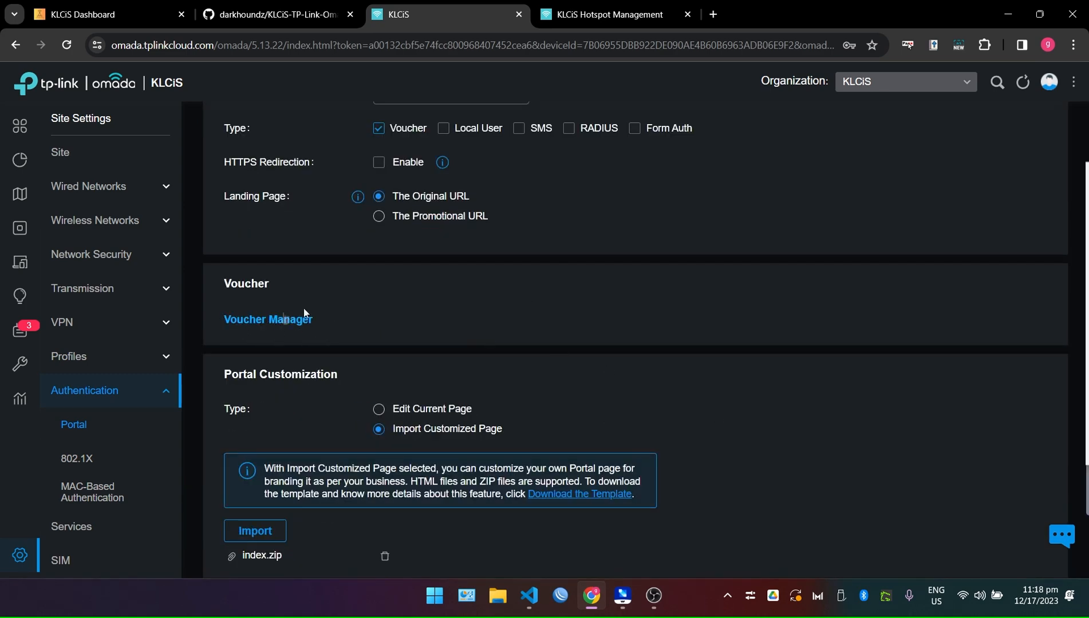
{"action": "scroll", "coordinate": [327, 330], "scroll_direction": "up", "scroll_amount": 4}
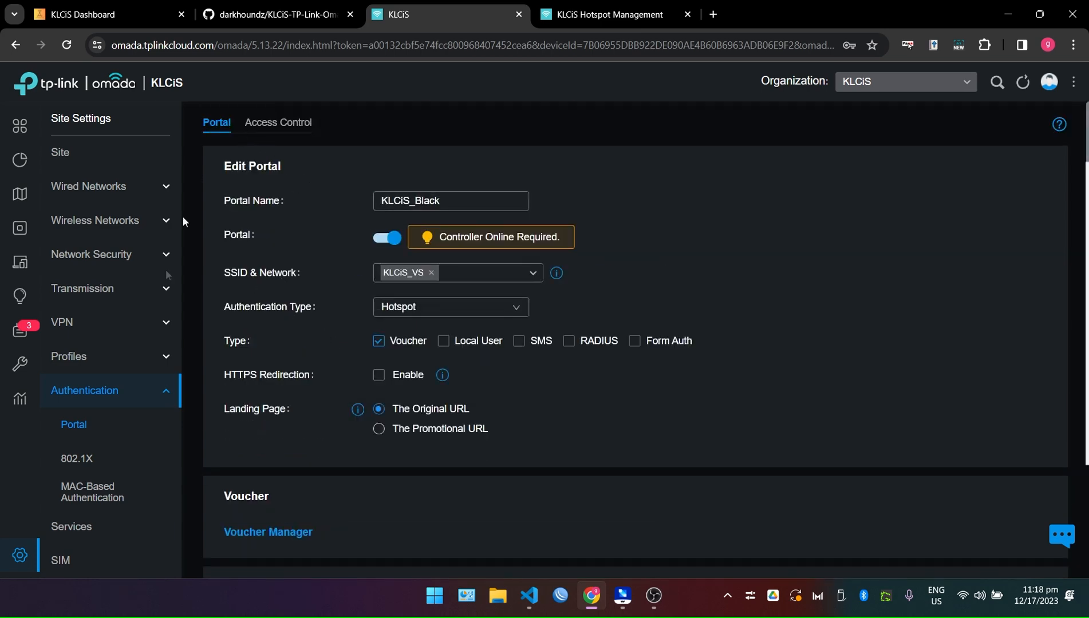
{"action": "scroll", "coordinate": [286, 342], "scroll_direction": "down", "scroll_amount": 1}
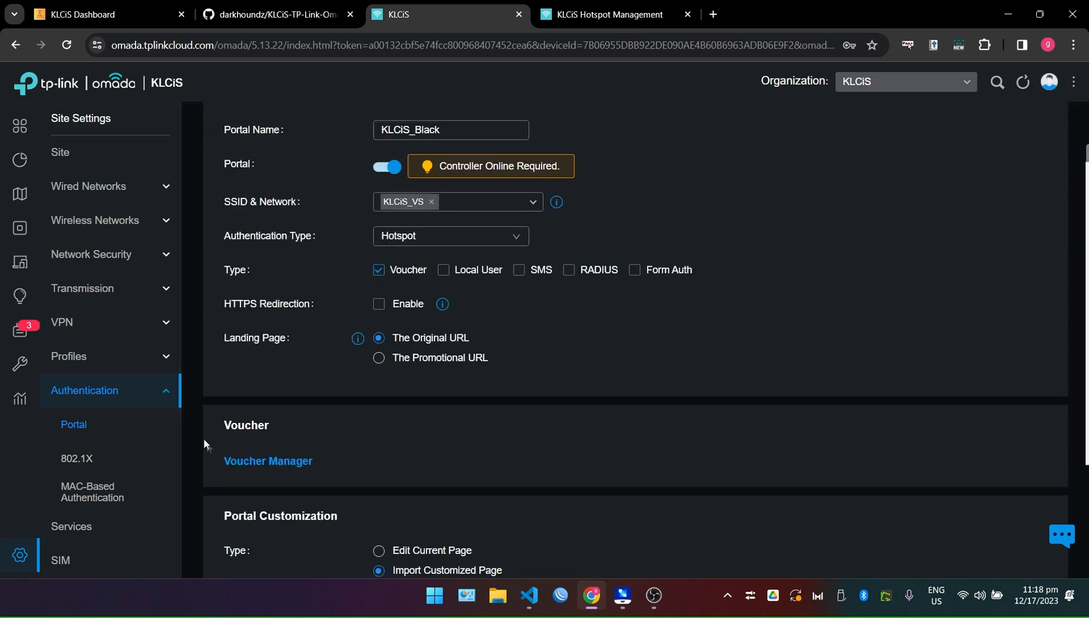
{"action": "left_click", "coordinate": [617, 6]}
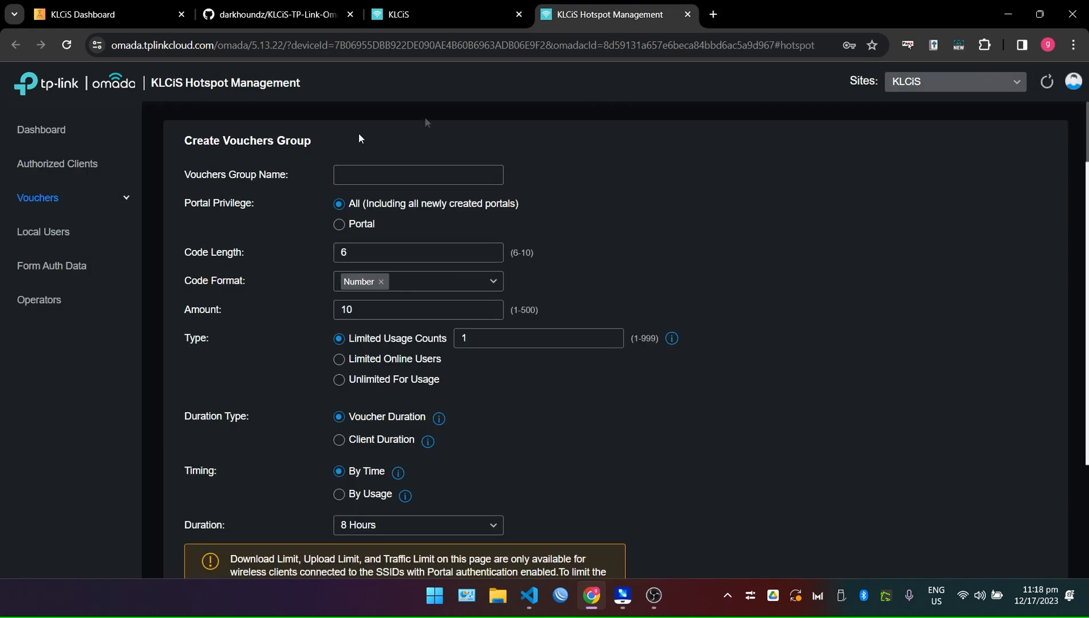
{"action": "scroll", "coordinate": [535, 366], "scroll_direction": "down", "scroll_amount": 5}
{"action": "scroll", "coordinate": [632, 436], "scroll_direction": "up", "scroll_amount": 4}
{"action": "left_click", "coordinate": [86, 201]}
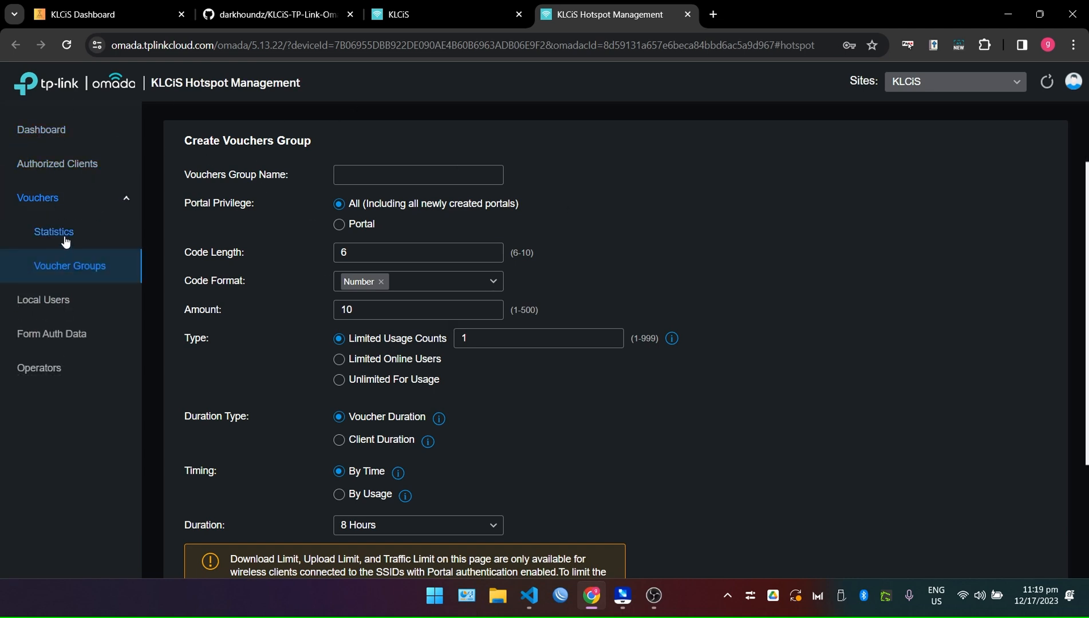
{"action": "left_click", "coordinate": [47, 132]}
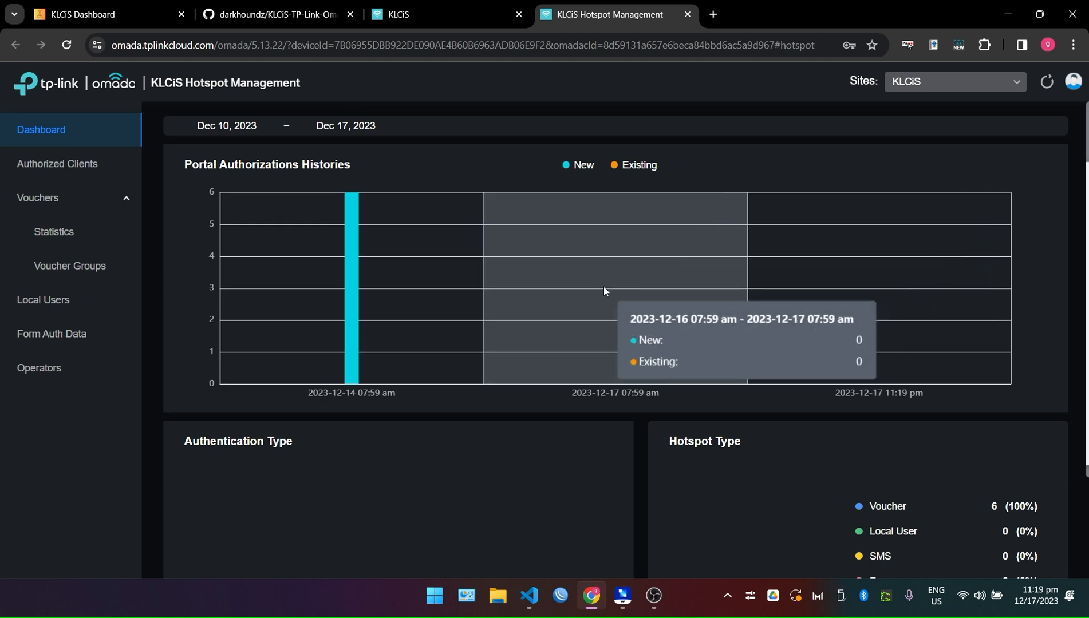
{"action": "scroll", "coordinate": [631, 372], "scroll_direction": "down", "scroll_amount": 2}
{"action": "scroll", "coordinate": [329, 391], "scroll_direction": "up", "scroll_amount": 2}
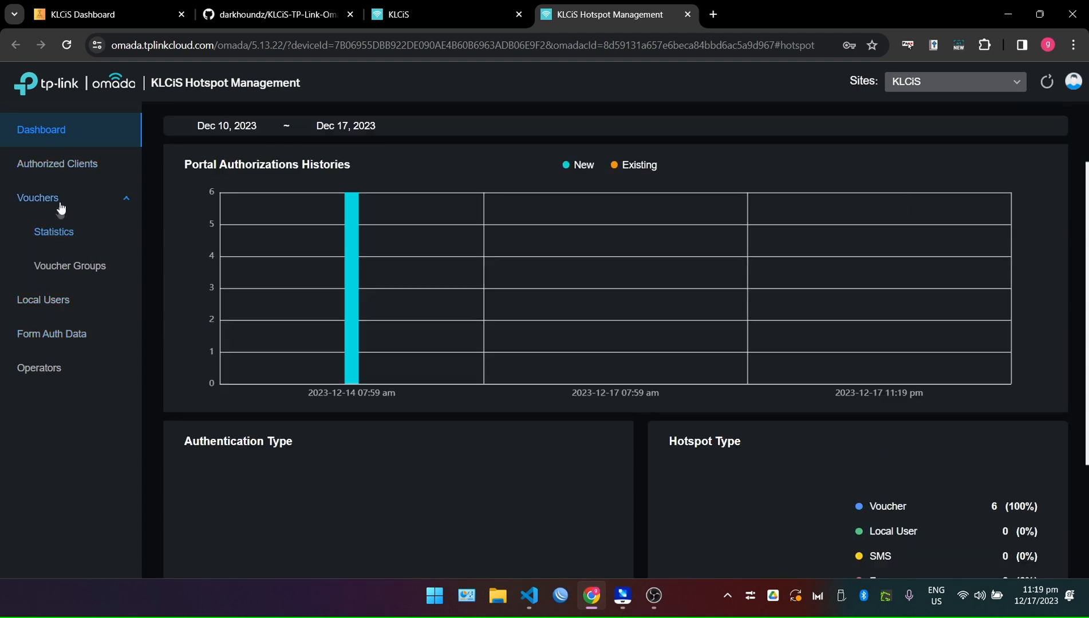
{"action": "left_click", "coordinate": [68, 266]}
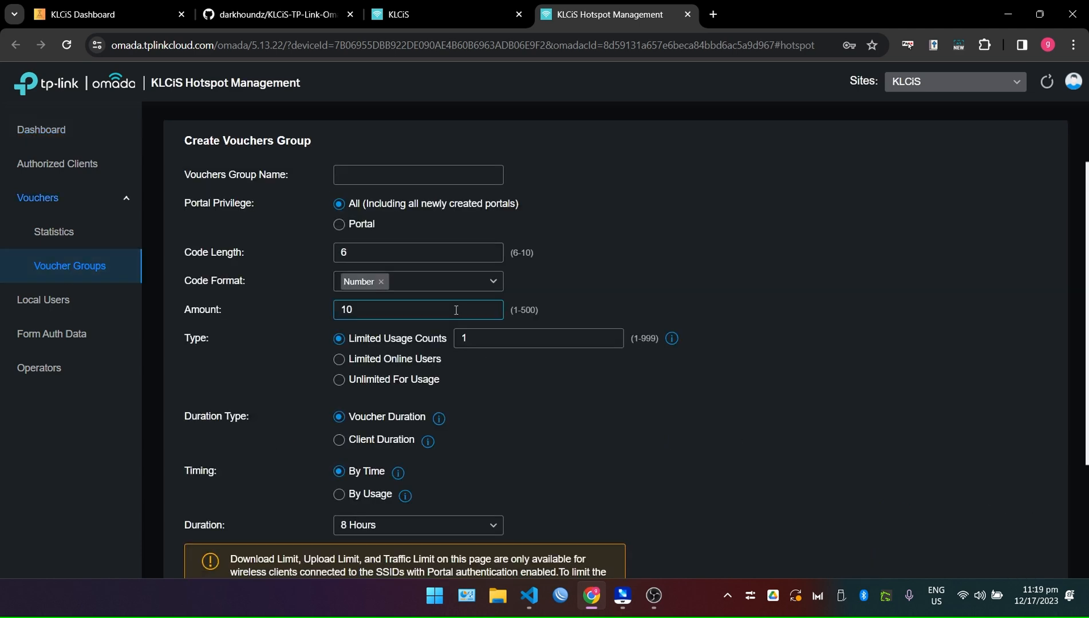
Check Voucher Statistics totals (70 vouchers, PHP 650) and the PHP 5 usage row.
{"action": "left_click", "coordinate": [62, 233]}
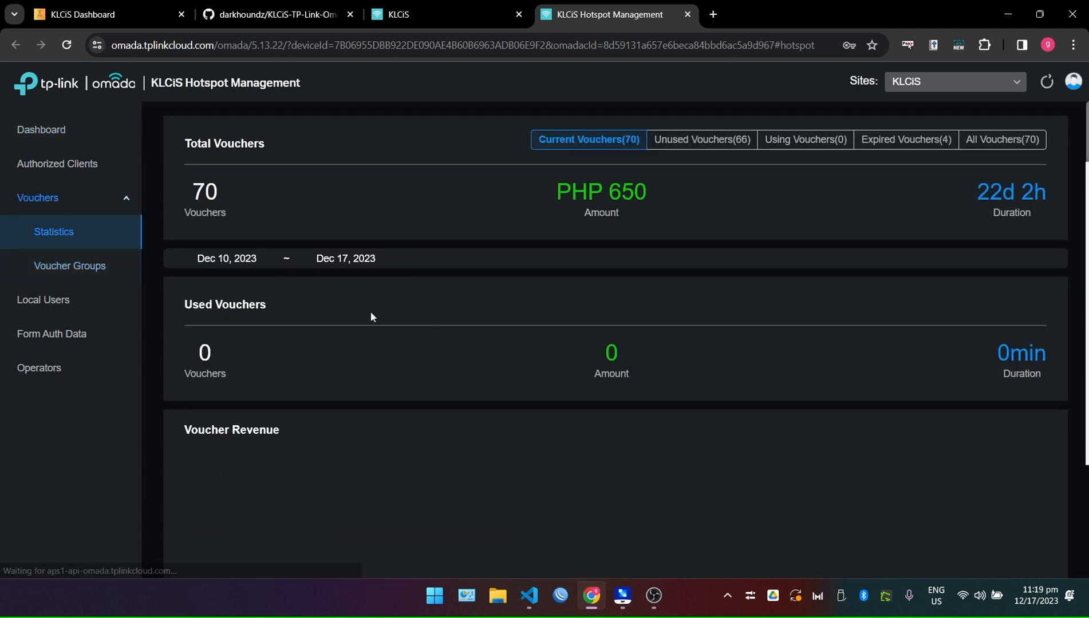
{"action": "scroll", "coordinate": [749, 373], "scroll_direction": "down", "scroll_amount": 1}
{"action": "scroll", "coordinate": [615, 246], "scroll_direction": "up", "scroll_amount": 1}
{"action": "scroll", "coordinate": [714, 386], "scroll_direction": "down", "scroll_amount": 8}
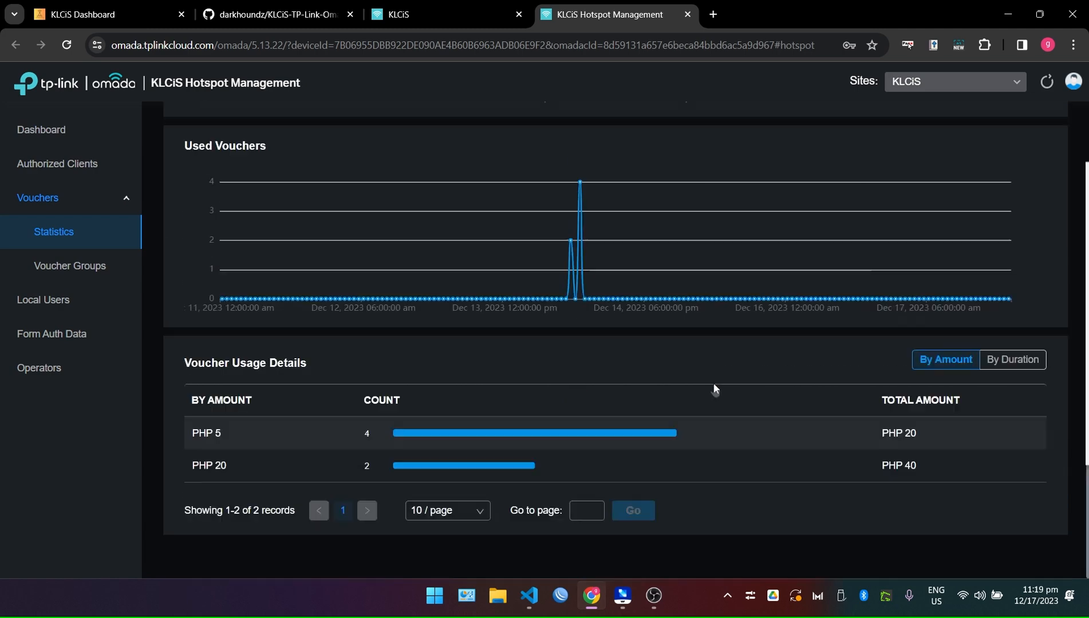
{"action": "scroll", "coordinate": [713, 395], "scroll_direction": "up", "scroll_amount": 10}
{"action": "scroll", "coordinate": [719, 342], "scroll_direction": "down", "scroll_amount": 3}
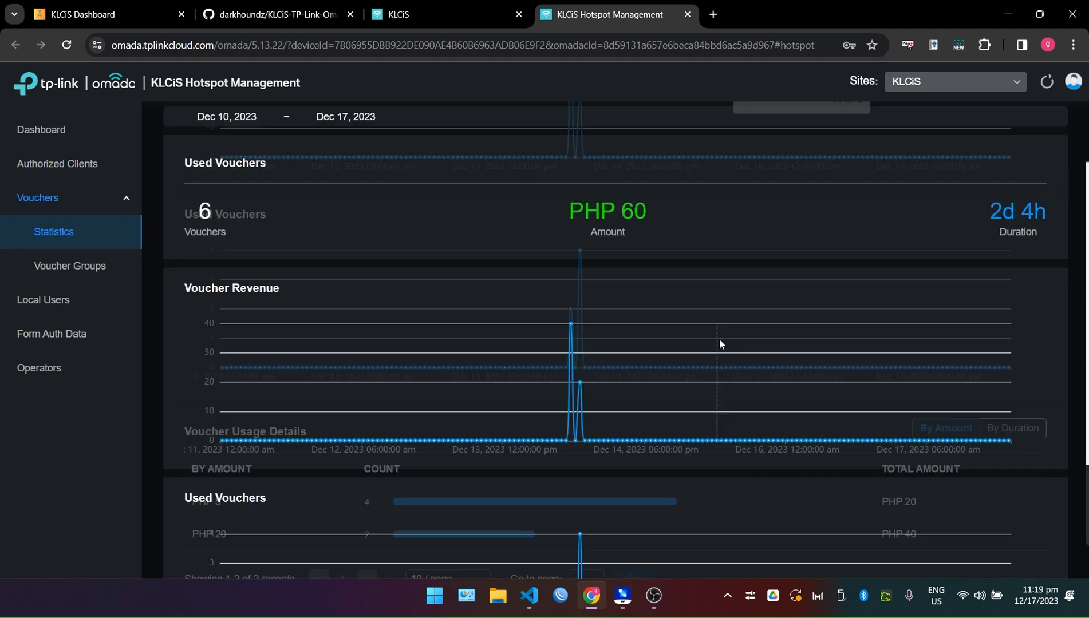
{"action": "scroll", "coordinate": [719, 339], "scroll_direction": "down", "scroll_amount": 6}
{"action": "left_click_drag", "start_coordinate": [189, 439], "coordinate": [164, 465]}
{"action": "left_click", "coordinate": [646, 456]}
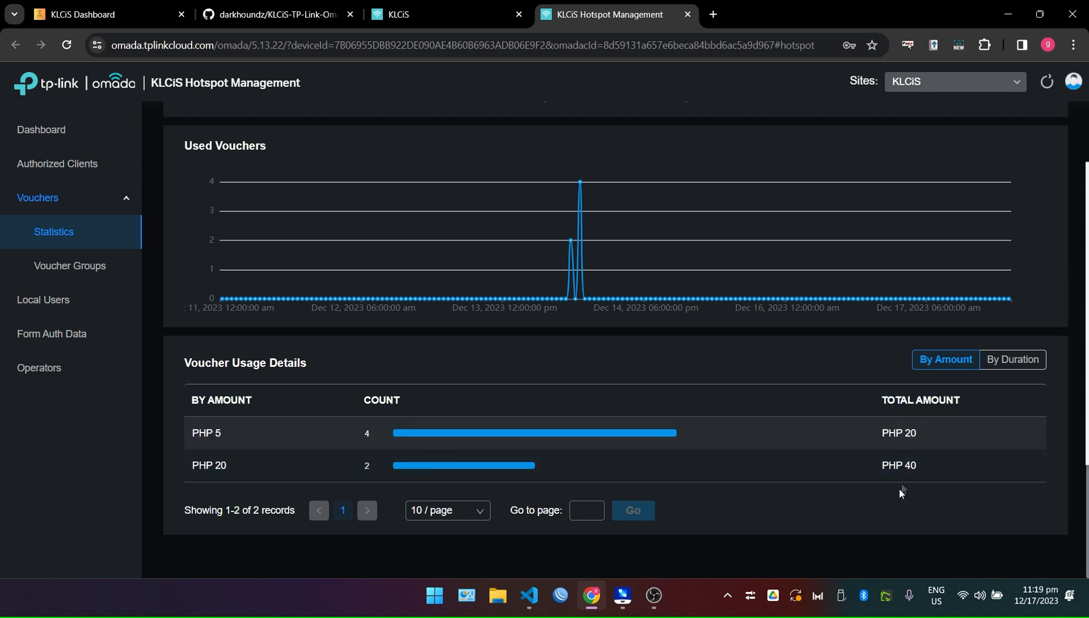
Look over the Voucher Usage Details again, then return to the Create Vouchers Group form.
{"action": "scroll", "coordinate": [280, 422], "scroll_direction": "up", "scroll_amount": 8}
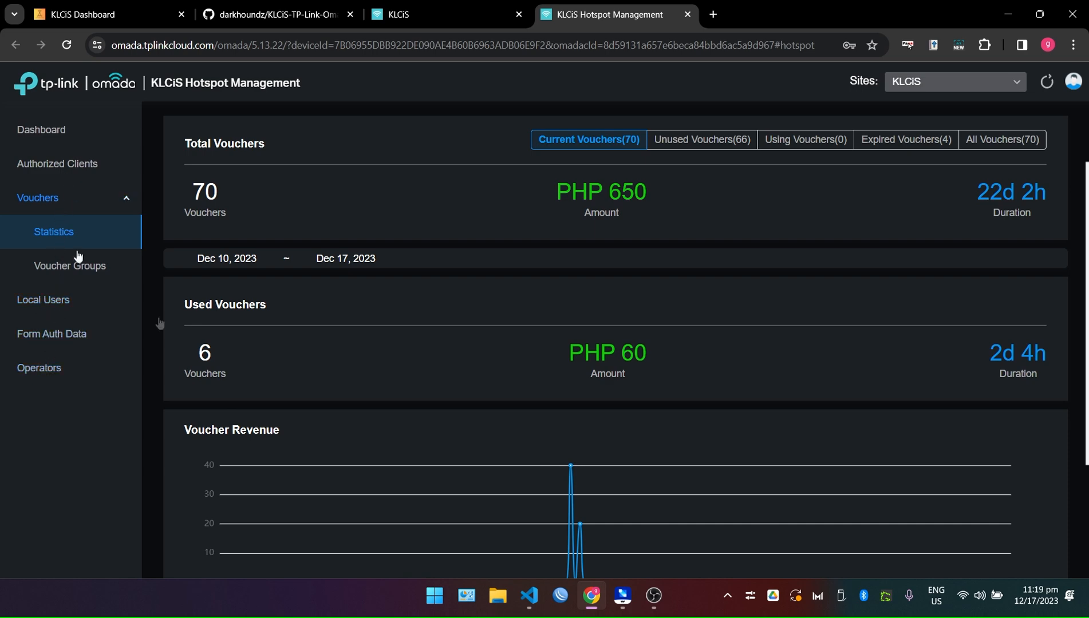
{"action": "scroll", "coordinate": [387, 441], "scroll_direction": "down", "scroll_amount": 8}
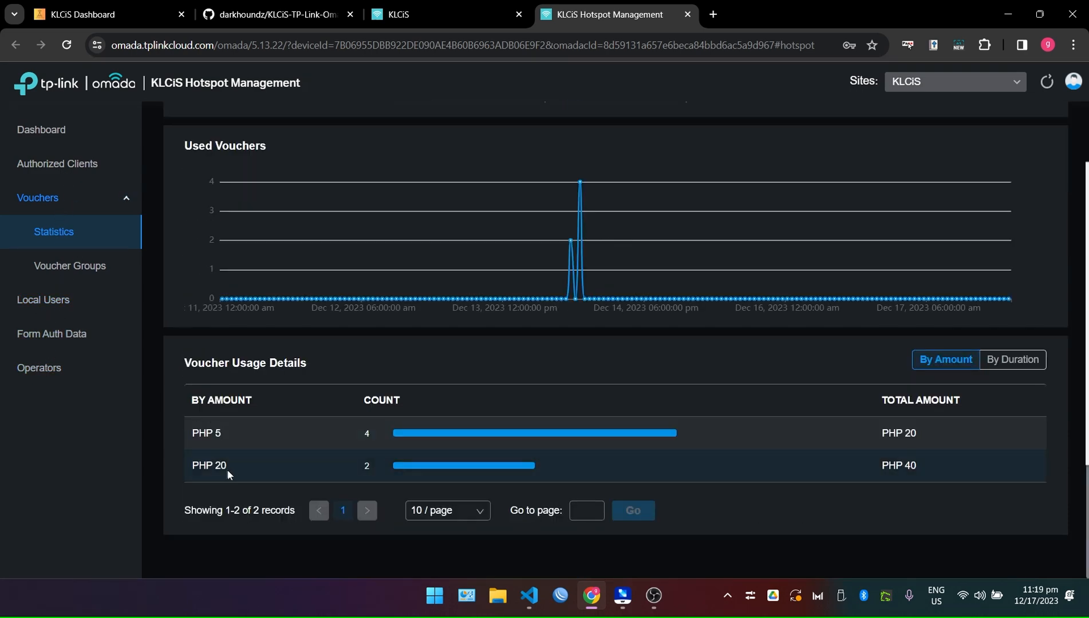
{"action": "left_click_drag", "start_coordinate": [231, 466], "coordinate": [181, 449]}
{"action": "scroll", "coordinate": [229, 429], "scroll_direction": "up", "scroll_amount": 5}
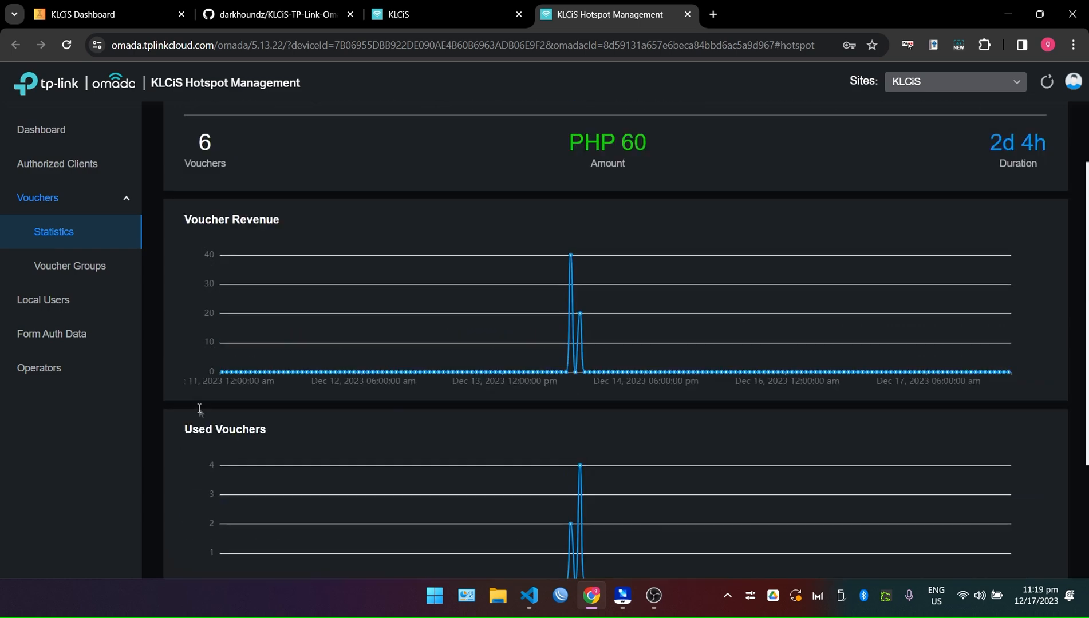
{"action": "scroll", "coordinate": [199, 408], "scroll_direction": "up", "scroll_amount": 3}
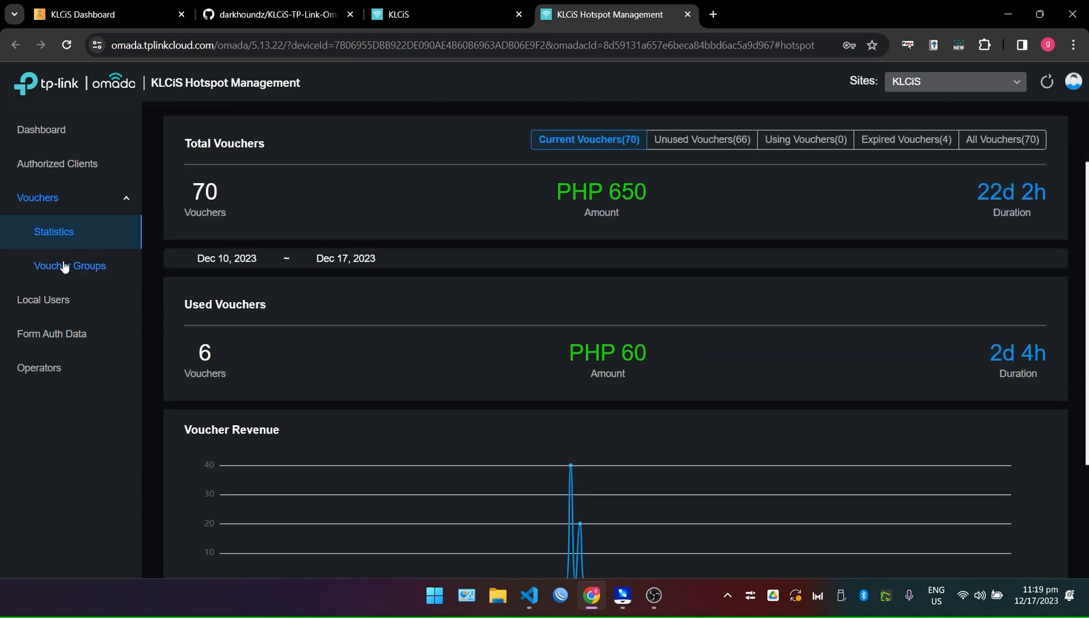
{"action": "left_click", "coordinate": [64, 267]}
Name the new voucher group PHP10, after briefly rechecking voucher statistics.
{"action": "left_click", "coordinate": [388, 169]}
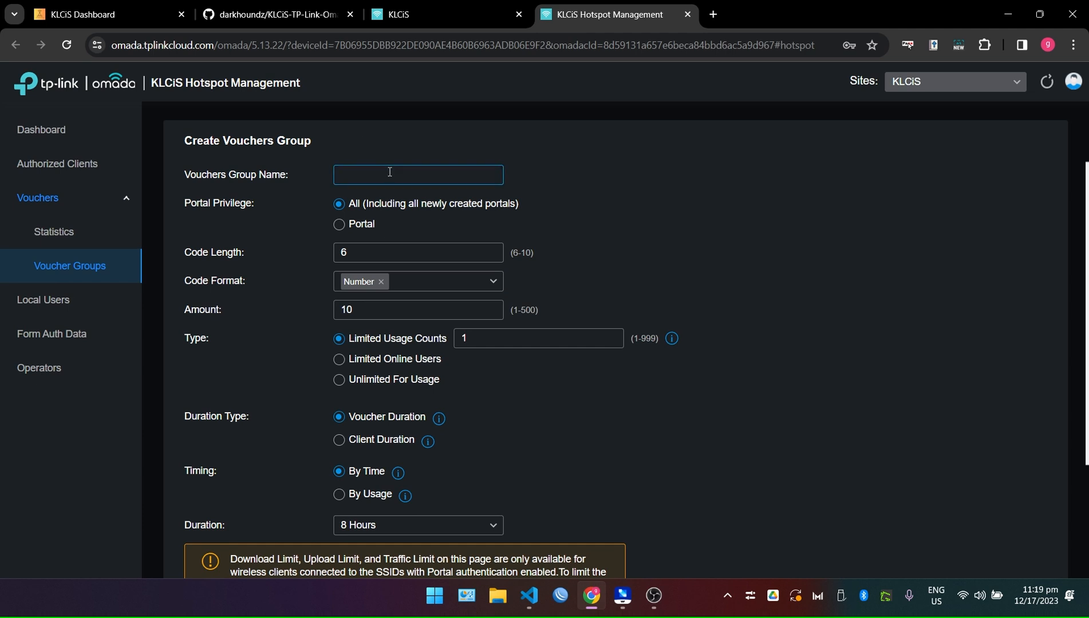
{"action": "type", "text": "PHP10"}
{"action": "left_click", "coordinate": [54, 231]}
{"action": "scroll", "coordinate": [287, 445], "scroll_direction": "down", "scroll_amount": 8}
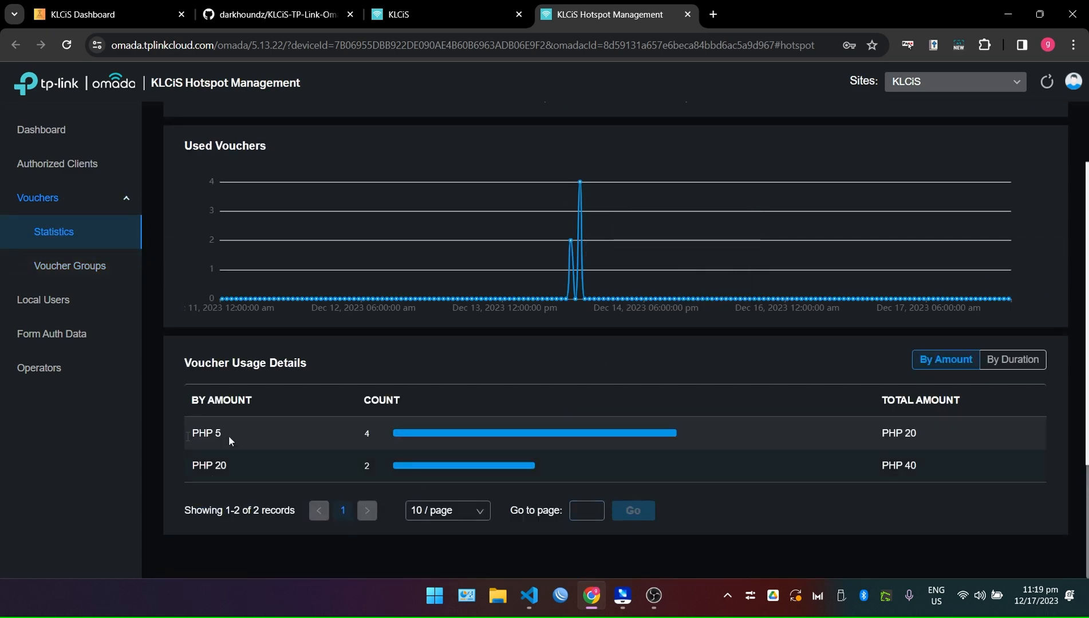
{"action": "scroll", "coordinate": [270, 398], "scroll_direction": "up", "scroll_amount": 5}
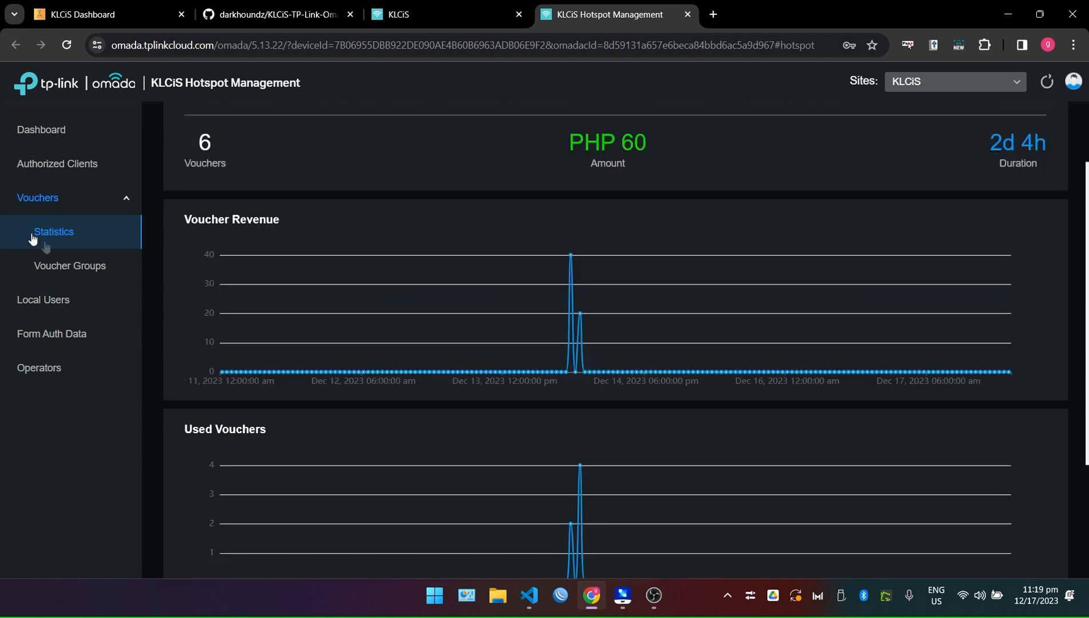
{"action": "left_click", "coordinate": [53, 266]}
{"action": "left_click", "coordinate": [385, 176]}
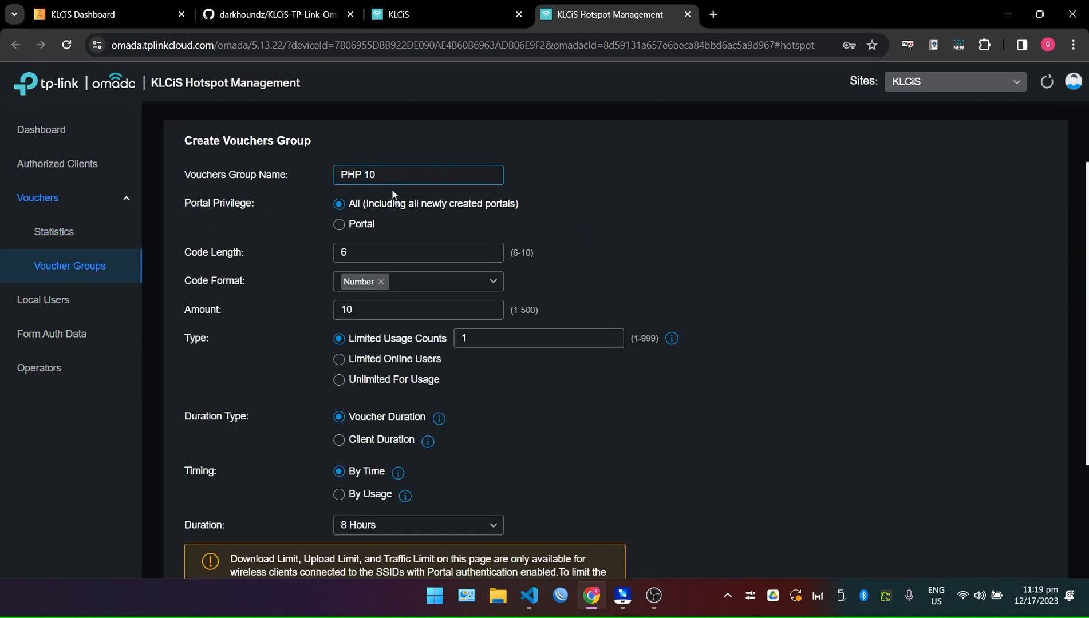
Make voucher codes 8 characters long using numbers and English letters.
{"action": "left_click", "coordinate": [433, 257]}
{"action": "double_click", "coordinate": [426, 257]}
{"action": "type", "text": "8"}
{"action": "left_click", "coordinate": [447, 278]}
{"action": "left_click", "coordinate": [449, 277]}
{"action": "left_click", "coordinate": [448, 280]}
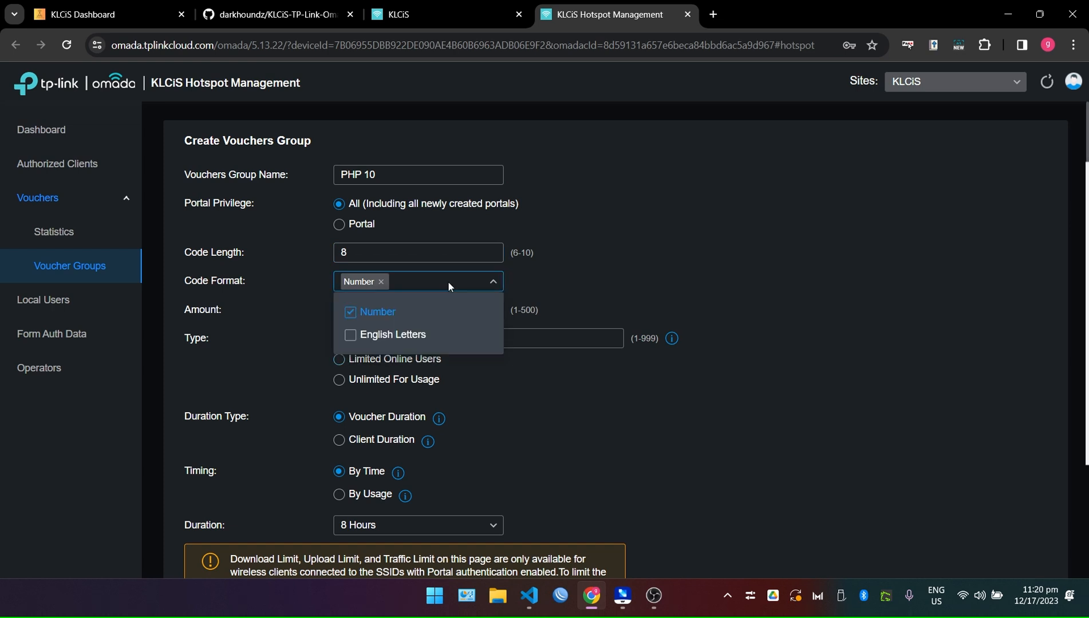
{"action": "left_click", "coordinate": [448, 282]}
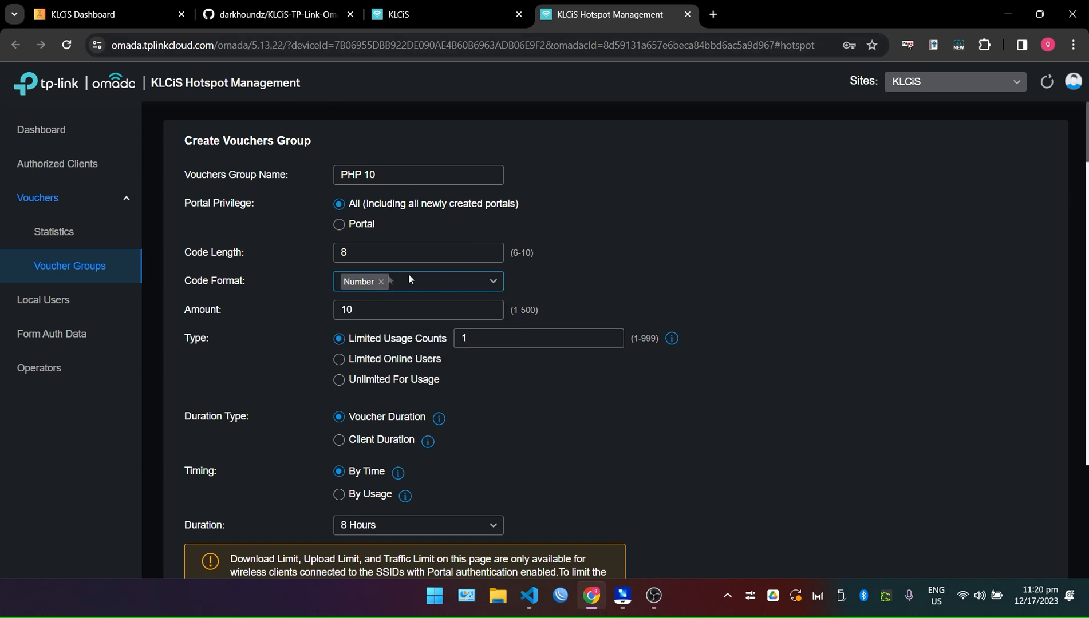
{"action": "left_click", "coordinate": [494, 283]}
{"action": "left_click", "coordinate": [494, 282]}
{"action": "left_click", "coordinate": [423, 286]}
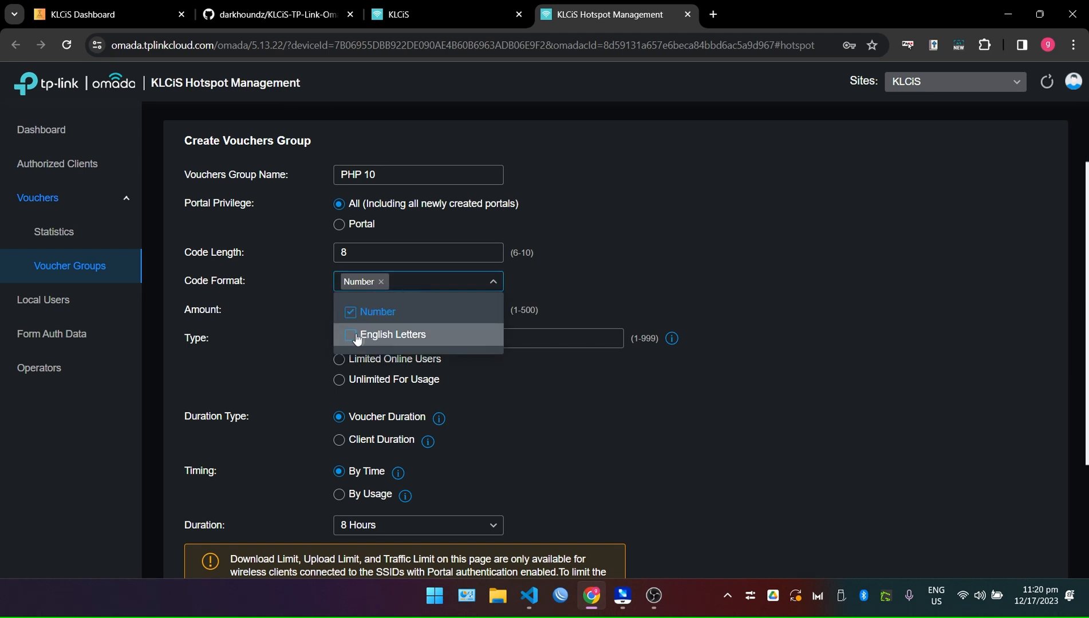
{"action": "left_click", "coordinate": [605, 288]}
{"action": "left_click", "coordinate": [445, 282]}
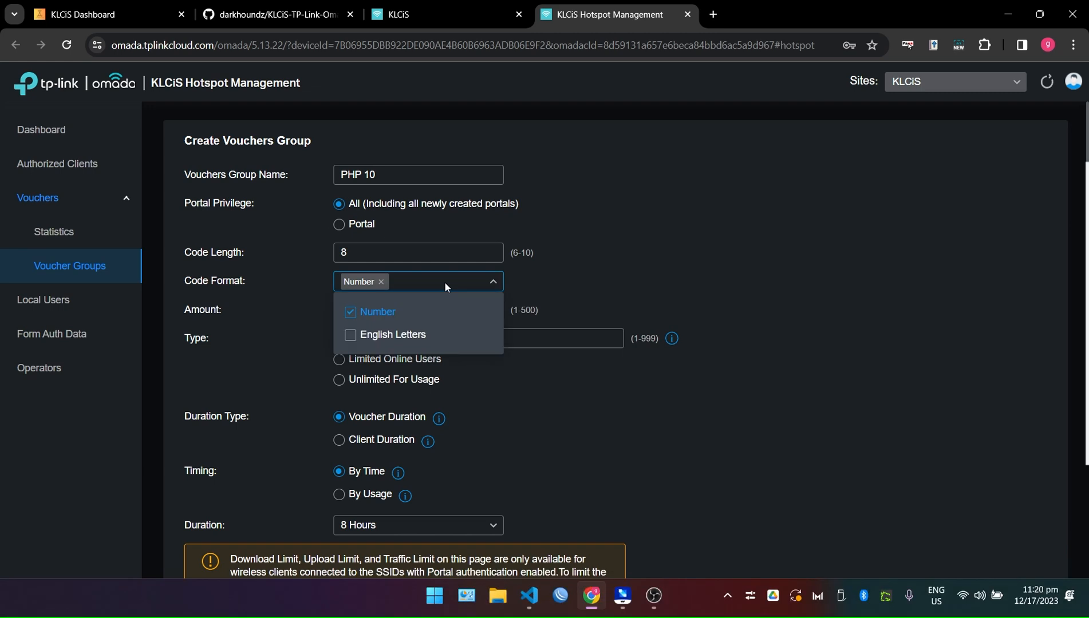
{"action": "left_click", "coordinate": [350, 336]}
{"action": "left_click", "coordinate": [697, 300]}
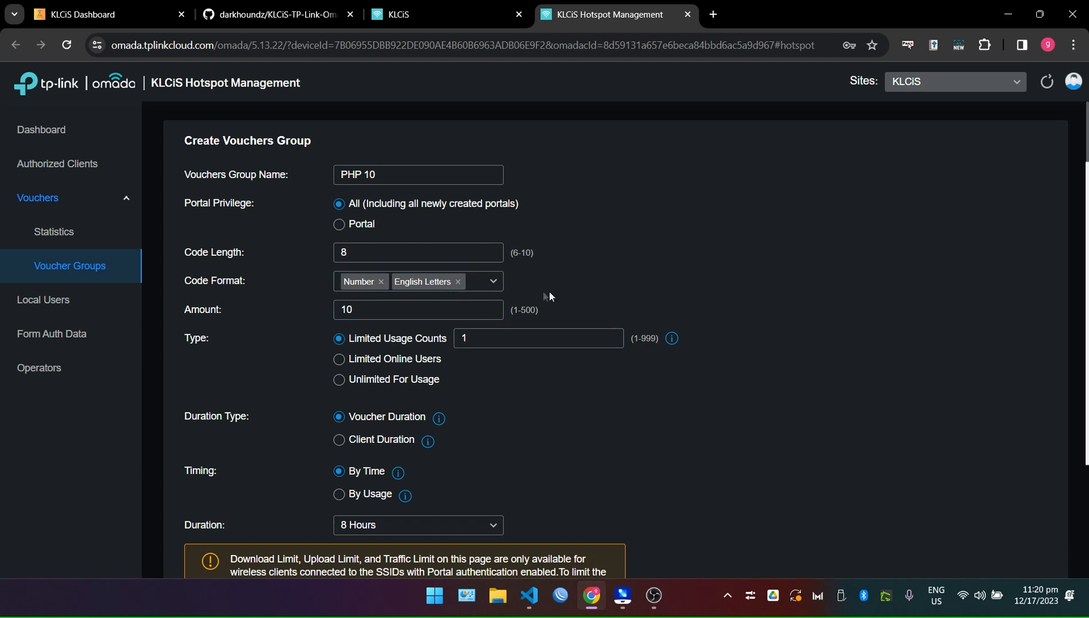
Change the number of vouchers from 10 to 50.
{"action": "left_click", "coordinate": [377, 311]}
{"action": "key", "text": "BackSpace"}
{"action": "key", "text": "BackSpace"}
{"action": "type", "text": "50"}
{"action": "scroll", "coordinate": [633, 366], "scroll_direction": "down", "scroll_amount": 1}
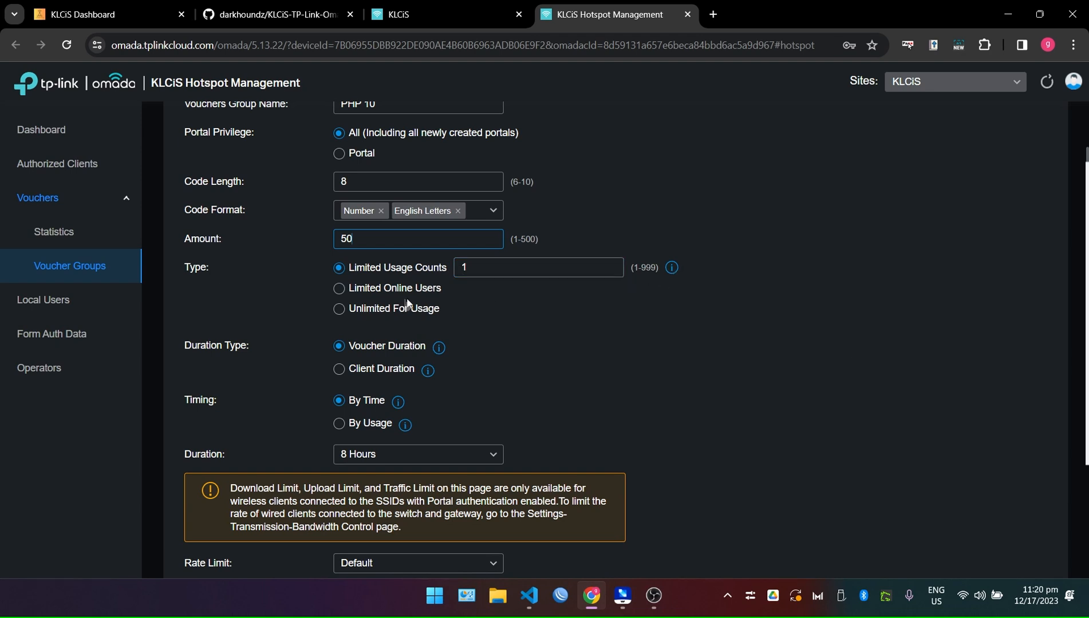
Set voucher Type to Limited Online Users with a limit of 1.
{"action": "left_click", "coordinate": [340, 289]}
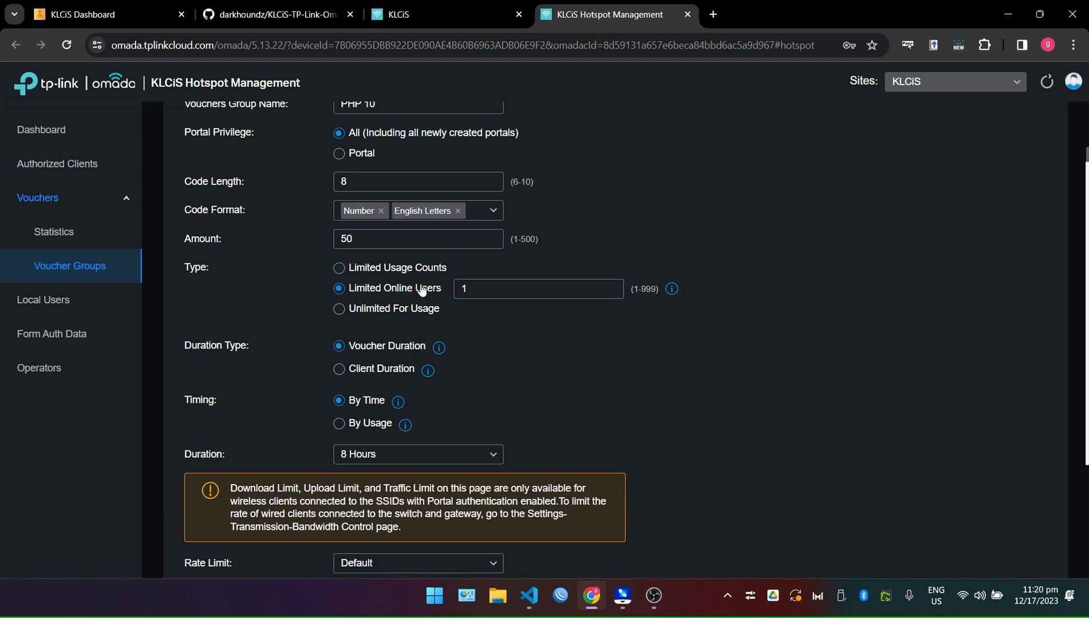
{"action": "left_click", "coordinate": [497, 285]}
{"action": "mouse_move", "coordinate": [672, 290]}
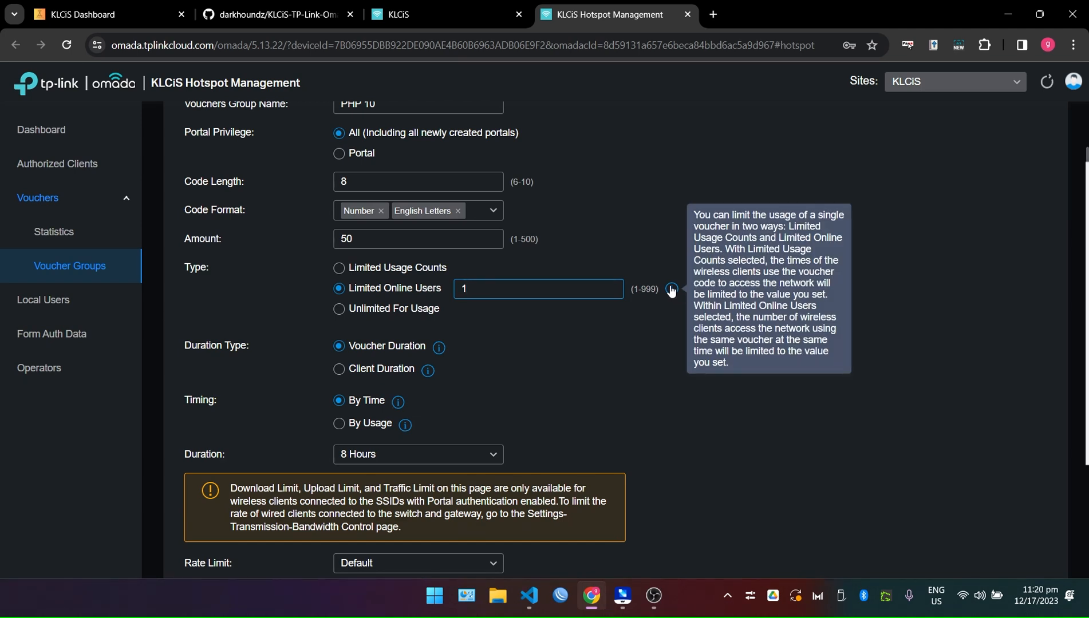
{"action": "scroll", "coordinate": [648, 336], "scroll_direction": "down", "scroll_amount": 1}
{"action": "mouse_move", "coordinate": [439, 277]}
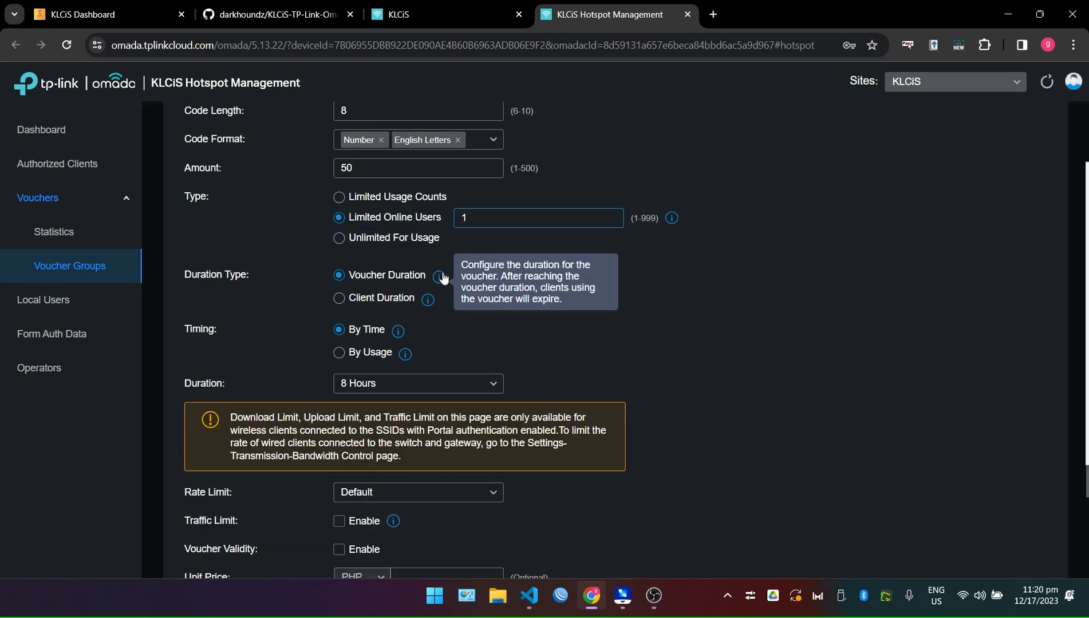
{"action": "scroll", "coordinate": [691, 299], "scroll_direction": "down", "scroll_amount": 2}
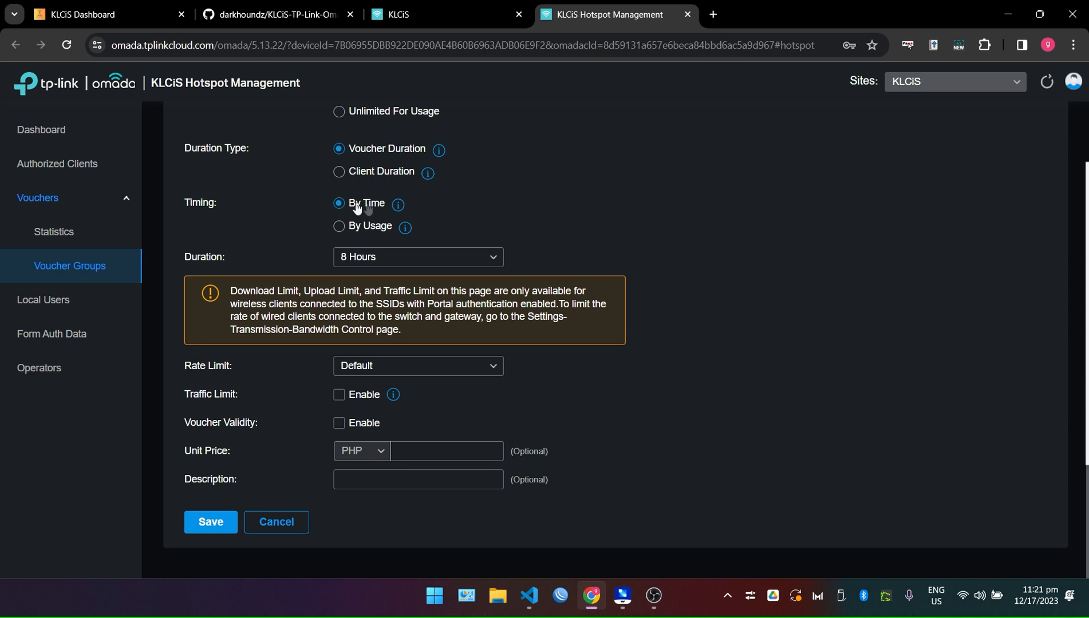
Set a custom voucher duration of 5 hours.
{"action": "left_click", "coordinate": [458, 261]}
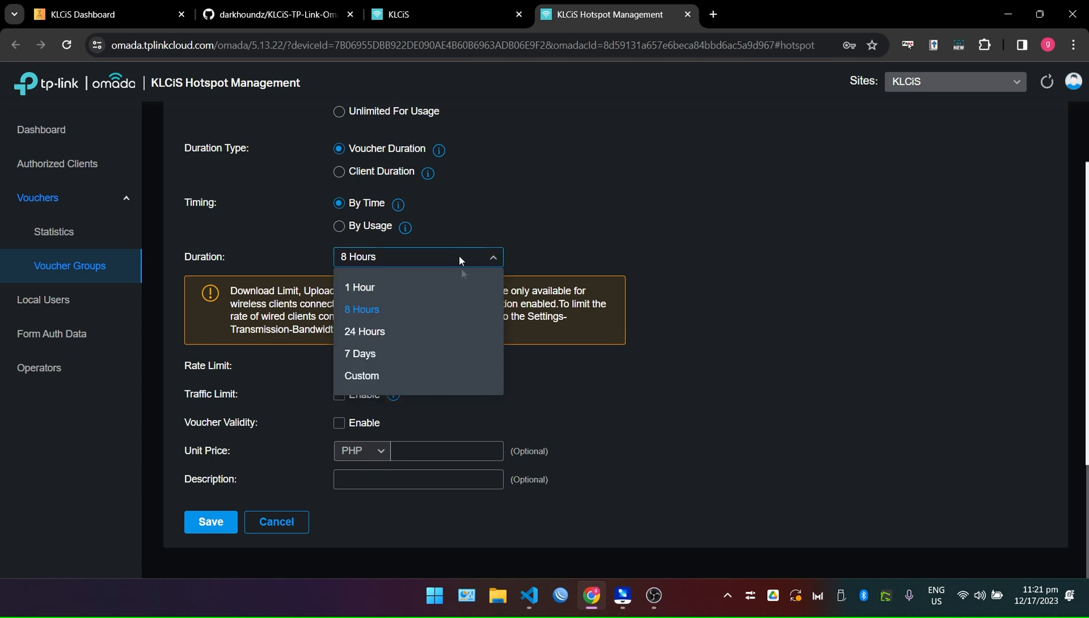
{"action": "left_click", "coordinate": [458, 259]}
{"action": "left_click", "coordinate": [416, 258]}
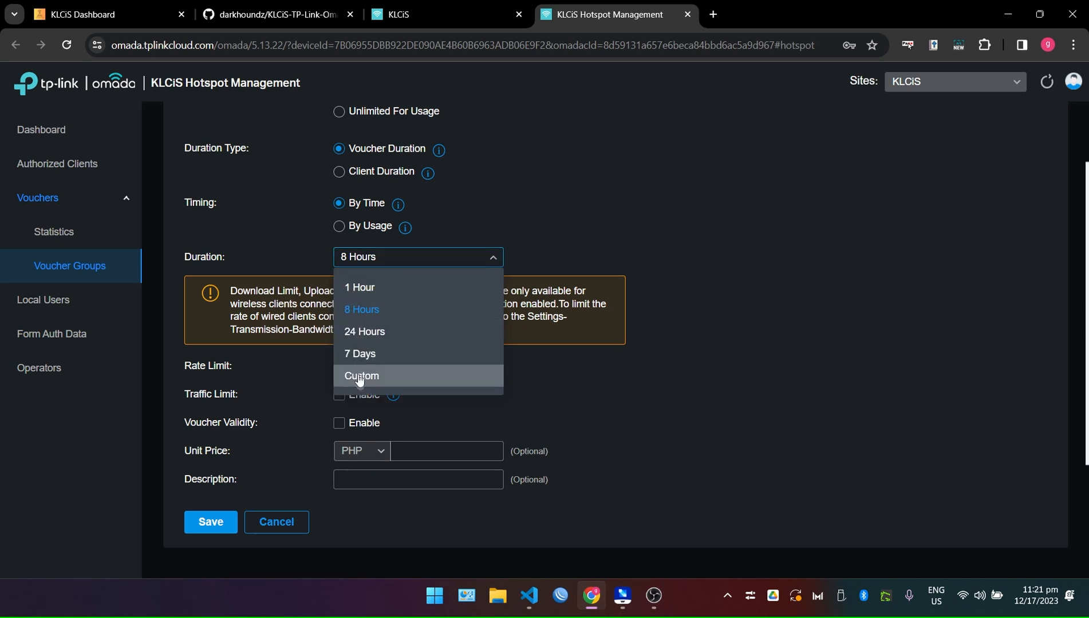
{"action": "left_click", "coordinate": [363, 376]}
{"action": "left_click", "coordinate": [650, 256]}
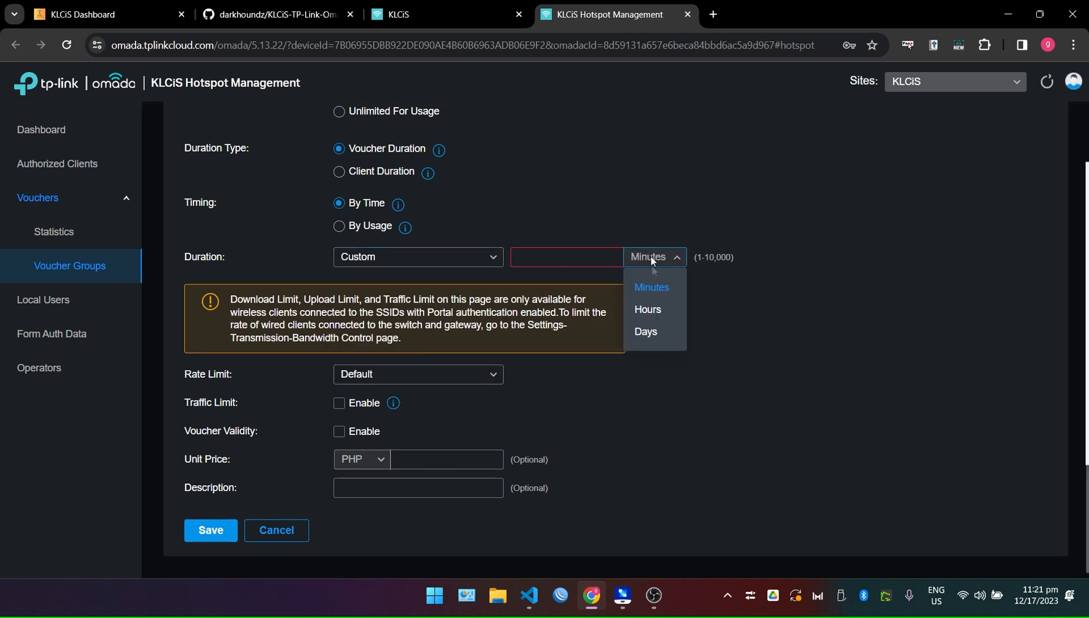
{"action": "left_click", "coordinate": [650, 309]}
{"action": "type", "text": "5"}
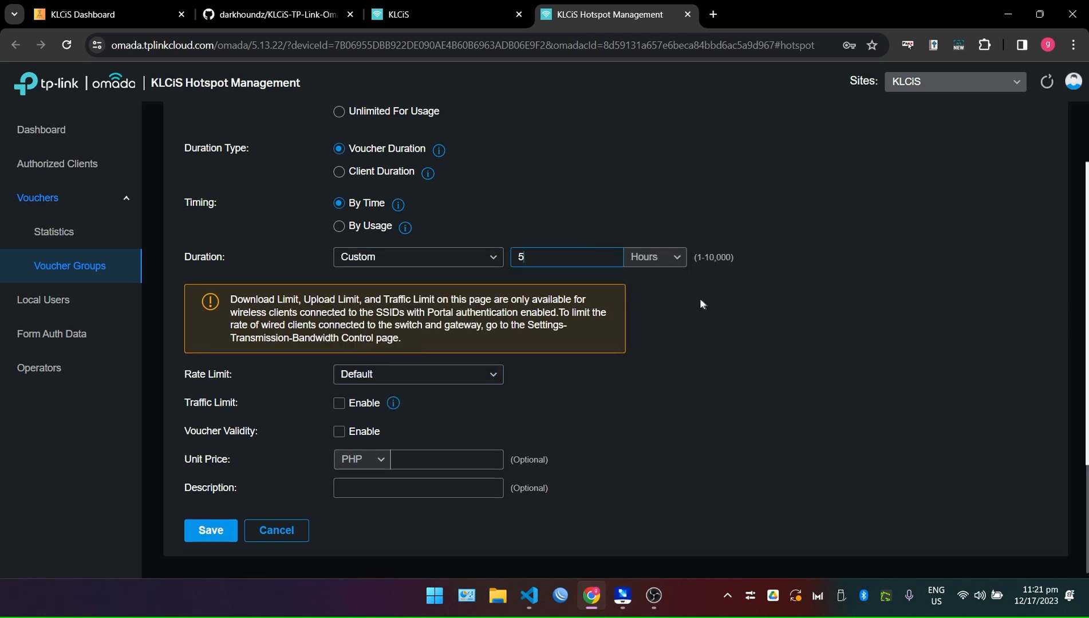
{"action": "scroll", "coordinate": [617, 342], "scroll_direction": "down", "scroll_amount": 1}
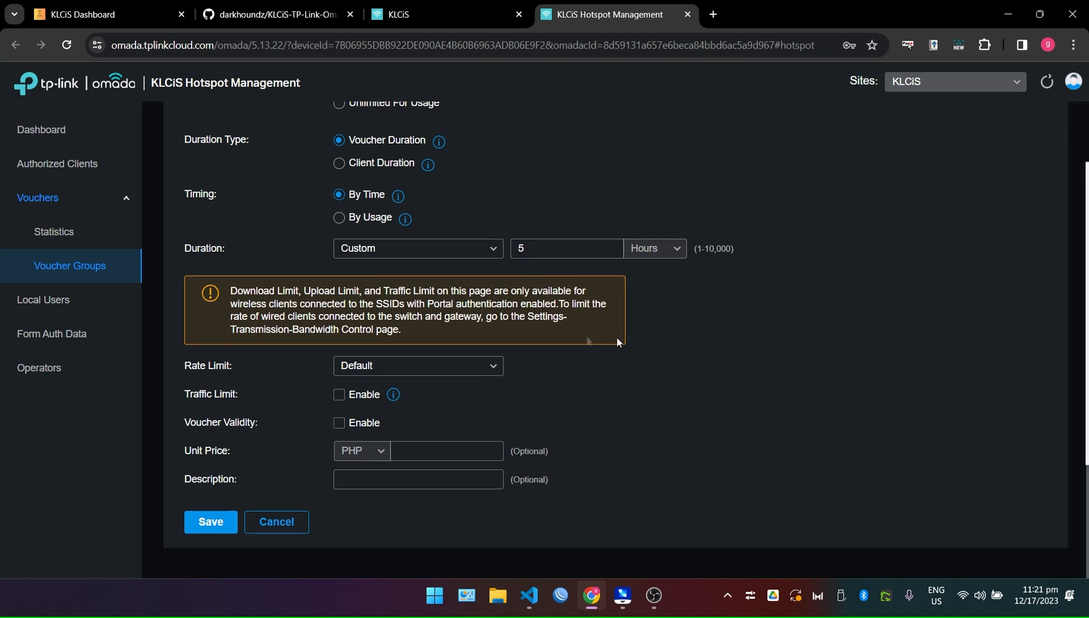
Set rate limit 5Mbps, unit price 10 and description '5 HOURS INTERNET'.
{"action": "left_click", "coordinate": [408, 372]}
{"action": "left_click", "coordinate": [360, 444]}
{"action": "left_click", "coordinate": [431, 453]}
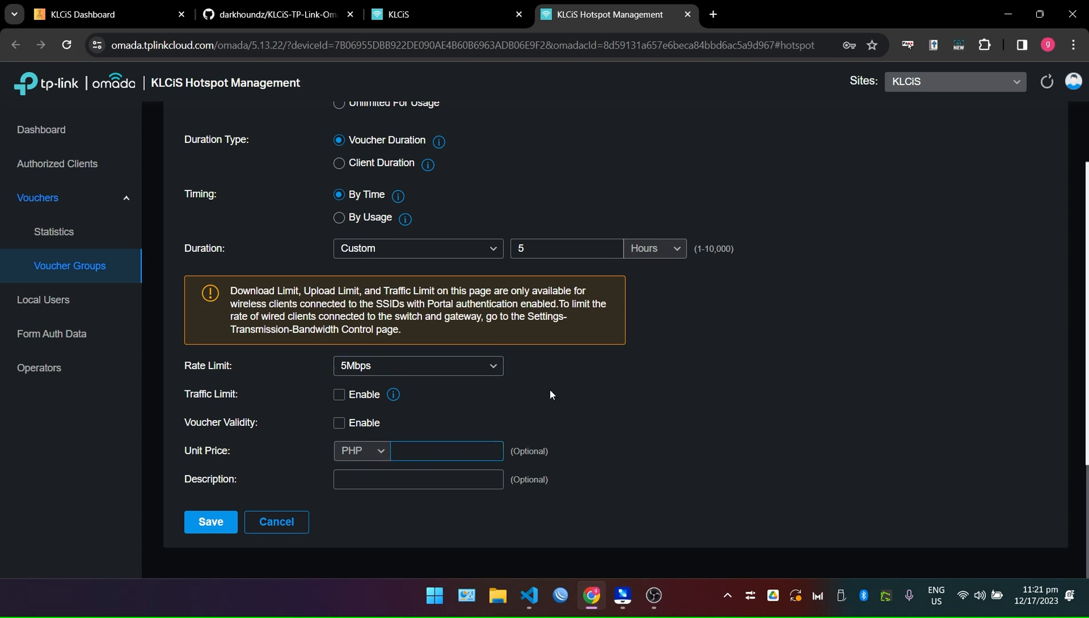
{"action": "type", "text": "10"}
{"action": "left_click", "coordinate": [429, 481]}
{"action": "type", "text": "5 HOURS INTERNET"}
Save the PHP 10 voucher group and view it in the Voucher Groups list.
{"action": "left_click", "coordinate": [211, 522]}
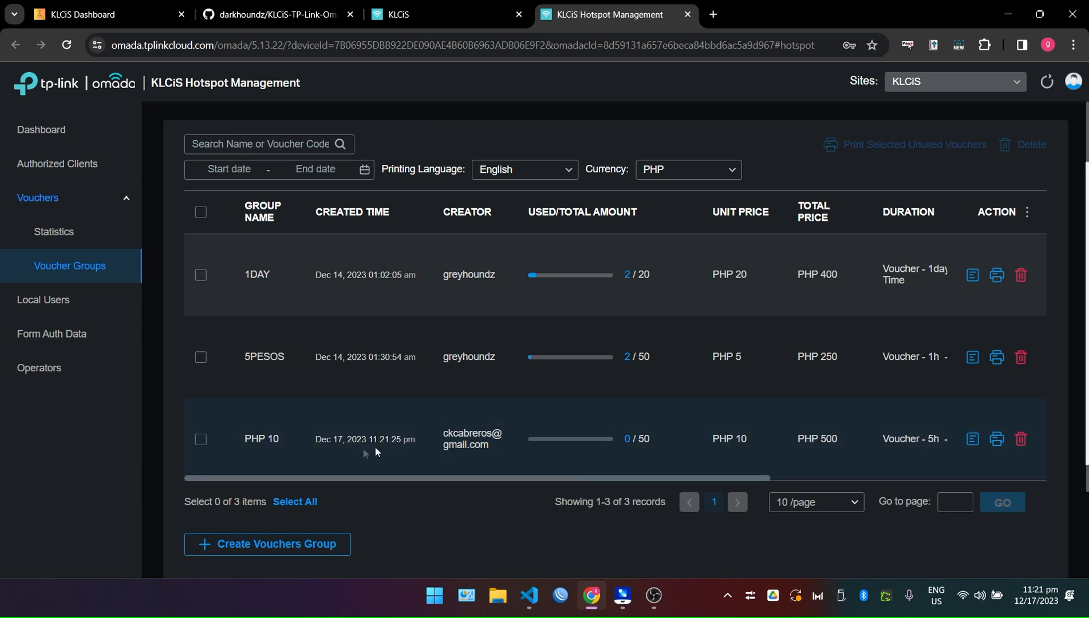
{"action": "left_click_drag", "start_coordinate": [249, 438], "coordinate": [625, 438]}
{"action": "left_click", "coordinate": [657, 414]}
{"action": "mouse_move", "coordinate": [571, 455]}
Check the KLCiS site selector, then select and deselect all three voucher groups.
{"action": "left_click", "coordinate": [945, 82]}
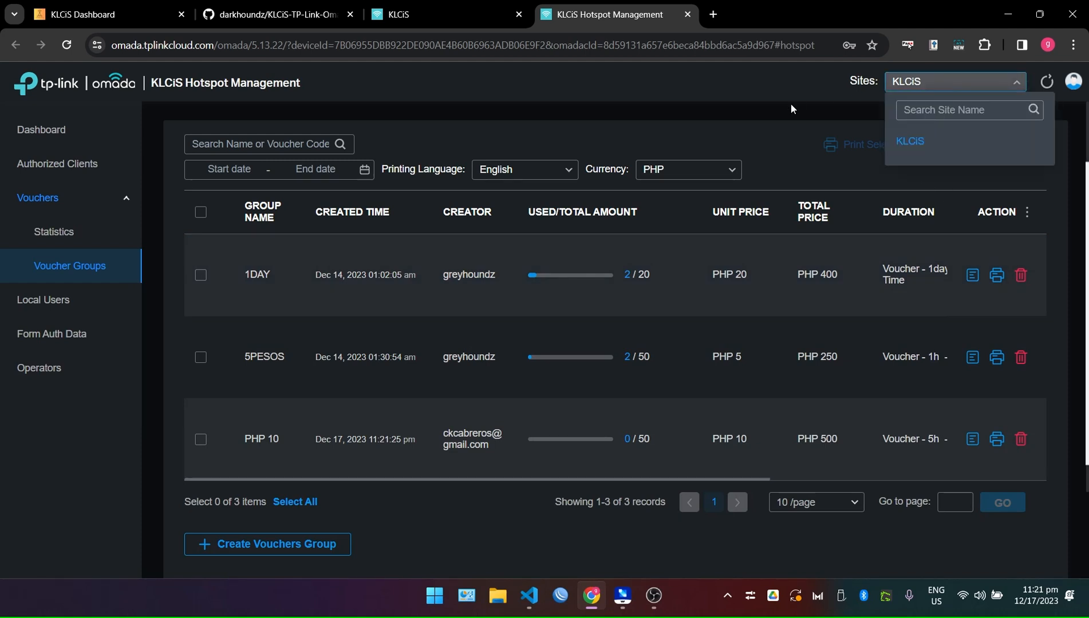
{"action": "left_click", "coordinate": [945, 90]}
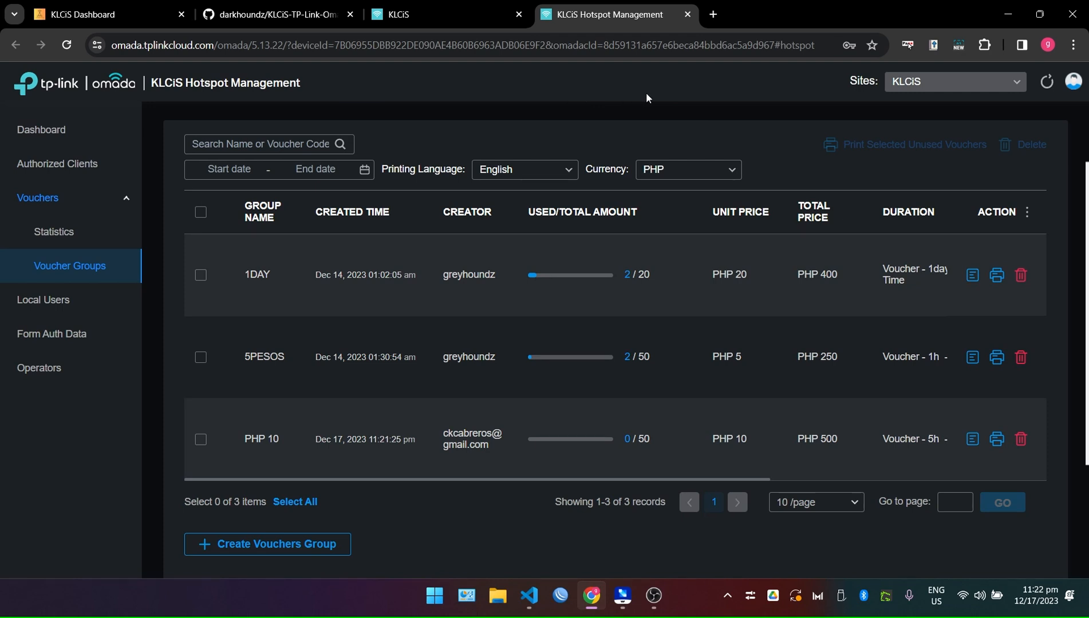
{"action": "triple_click", "coordinate": [923, 87]}
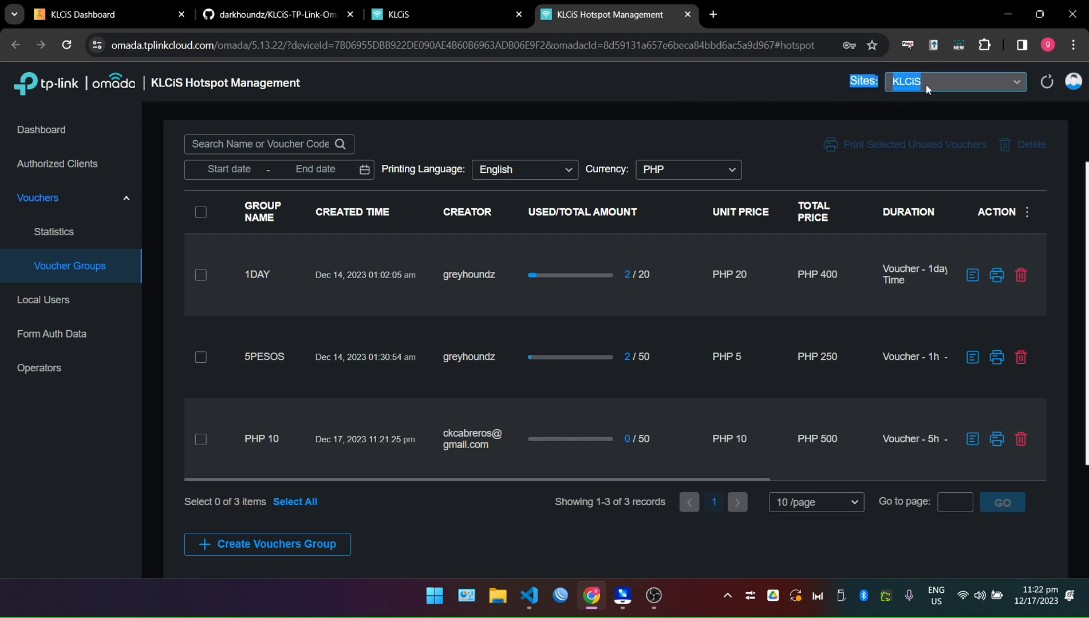
{"action": "left_click", "coordinate": [728, 103]}
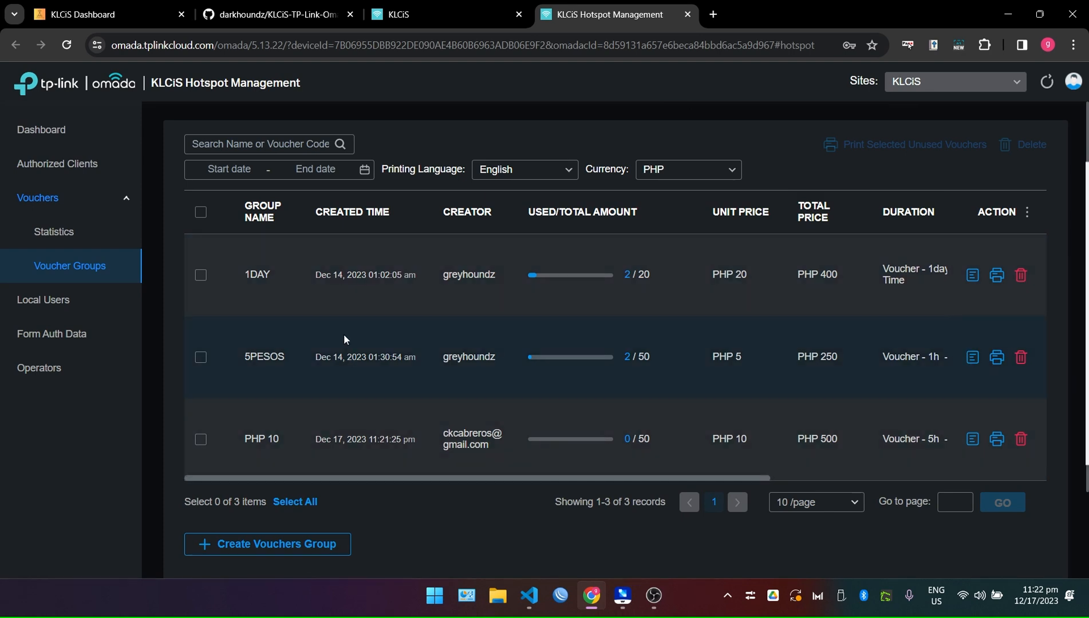
{"action": "left_click", "coordinate": [200, 212]}
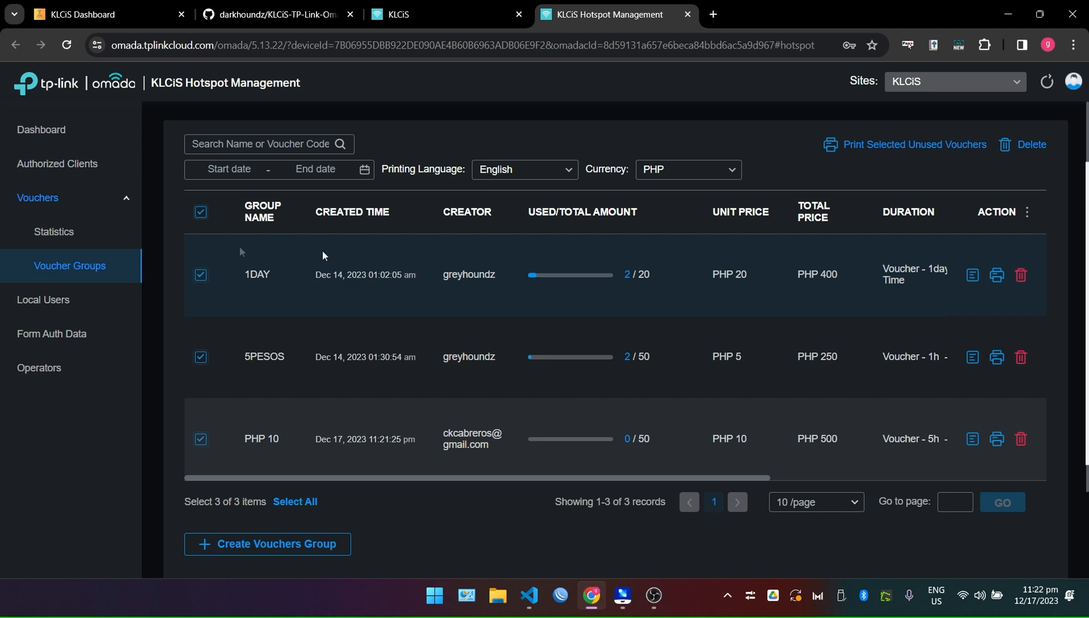
{"action": "left_click", "coordinate": [202, 214]}
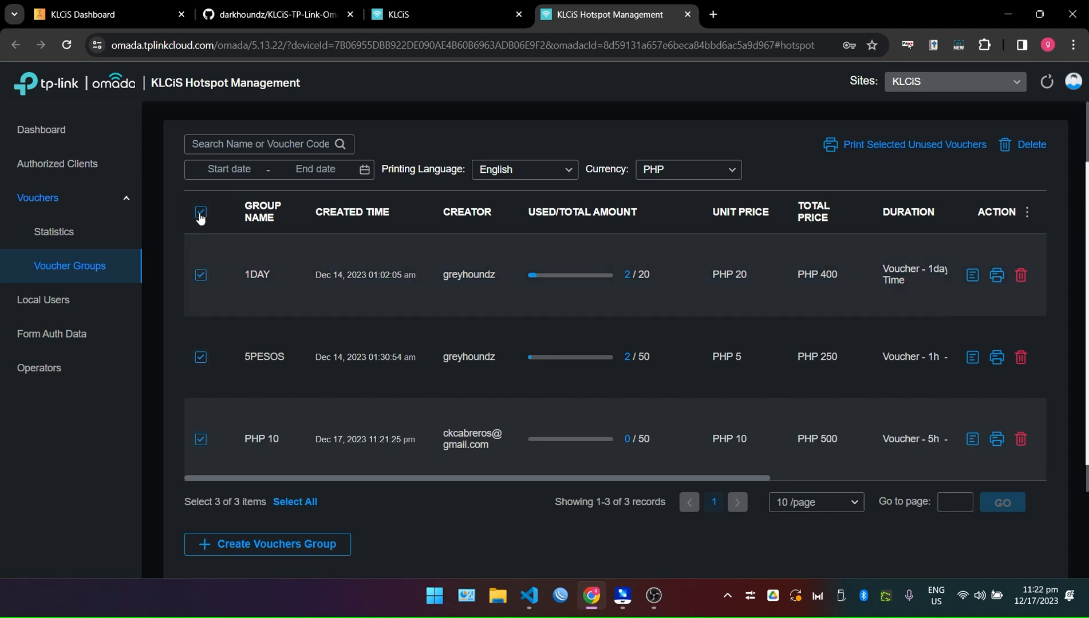
Open the 1DAY voucher group's details and browse its codes, selecting then deselecting all.
{"action": "left_click", "coordinate": [973, 275]}
{"action": "scroll", "coordinate": [484, 385], "scroll_direction": "down", "scroll_amount": 5}
{"action": "scroll", "coordinate": [518, 384], "scroll_direction": "up", "scroll_amount": 5}
{"action": "scroll", "coordinate": [359, 316], "scroll_direction": "down", "scroll_amount": 4}
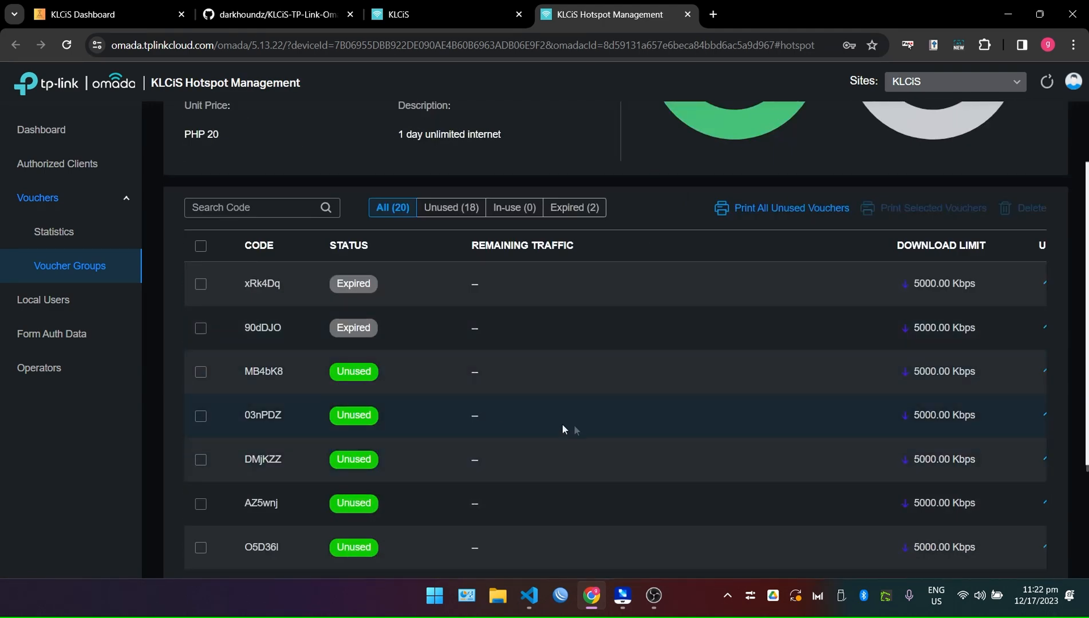
{"action": "scroll", "coordinate": [555, 361], "scroll_direction": "up", "scroll_amount": 2}
{"action": "scroll", "coordinate": [285, 413], "scroll_direction": "up", "scroll_amount": 1}
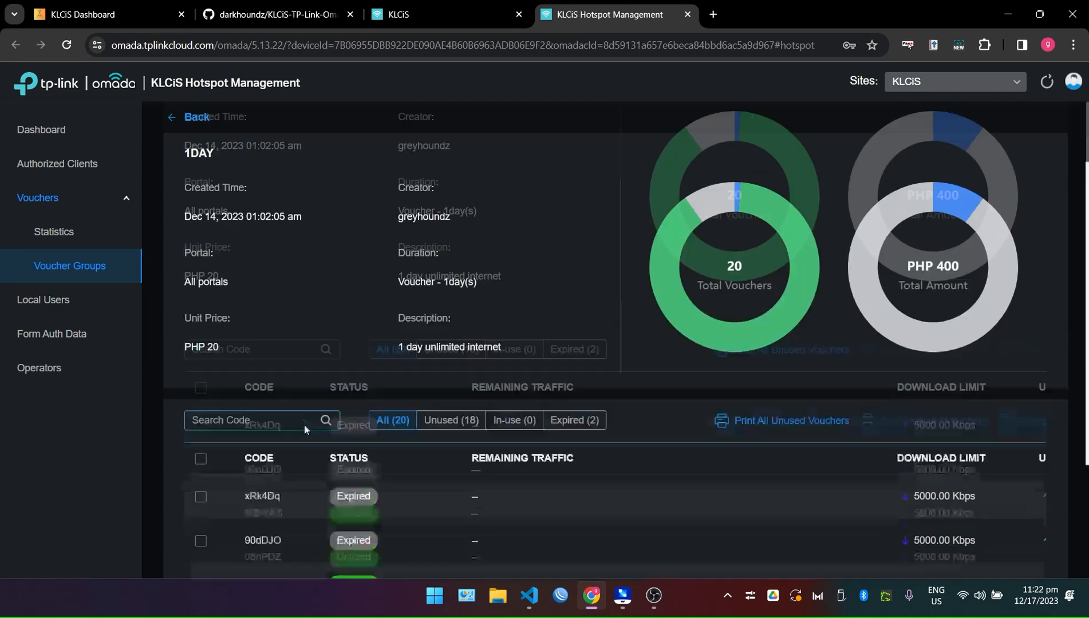
{"action": "left_click", "coordinate": [200, 458]}
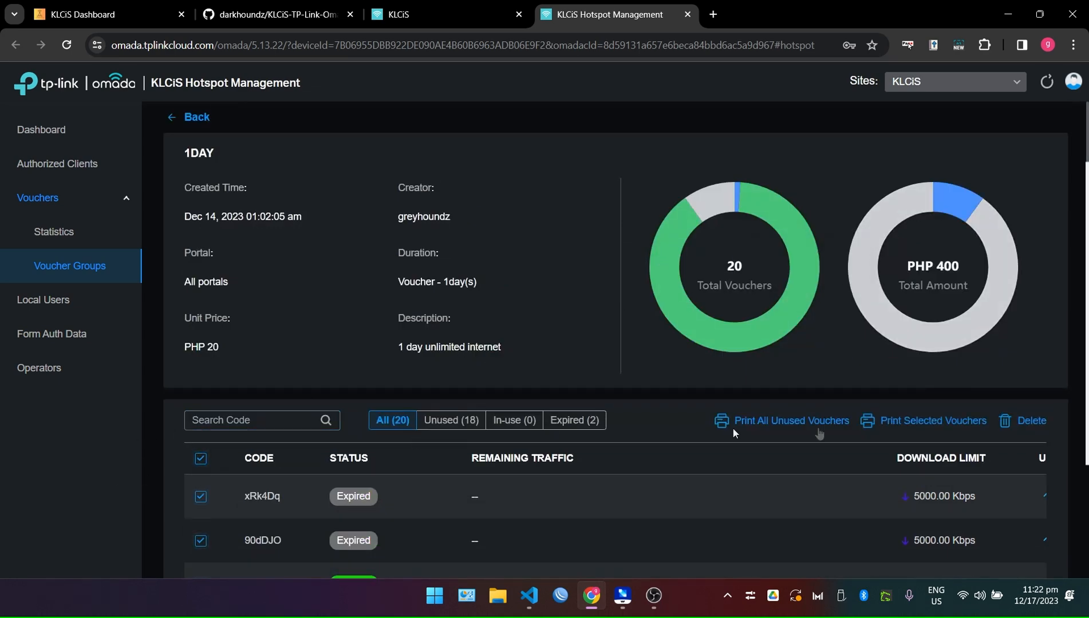
{"action": "scroll", "coordinate": [506, 446], "scroll_direction": "down", "scroll_amount": 3}
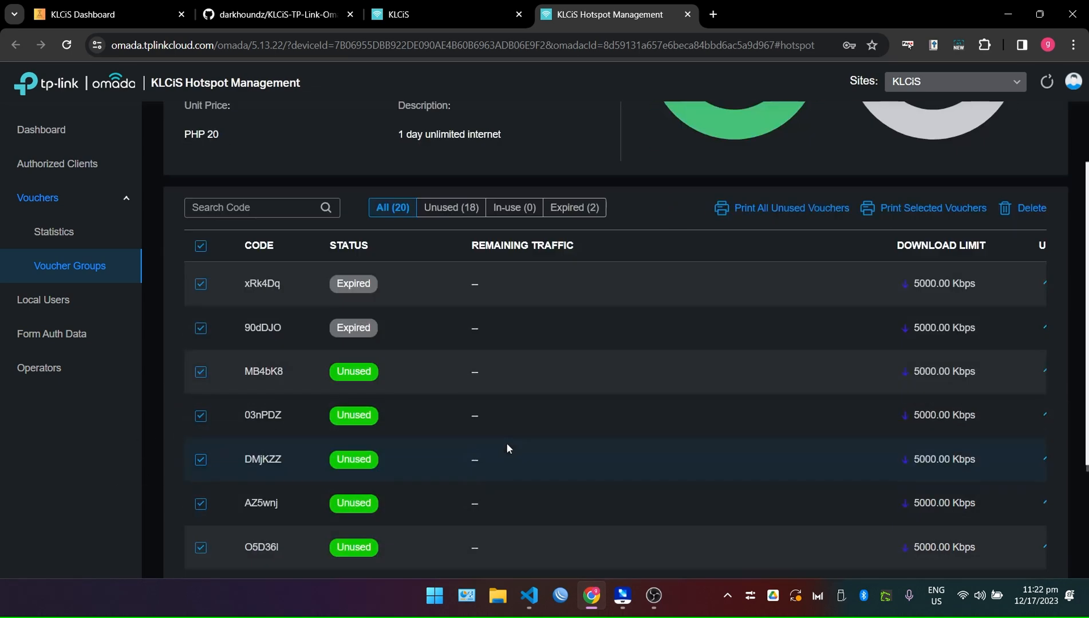
{"action": "left_click", "coordinate": [200, 247]}
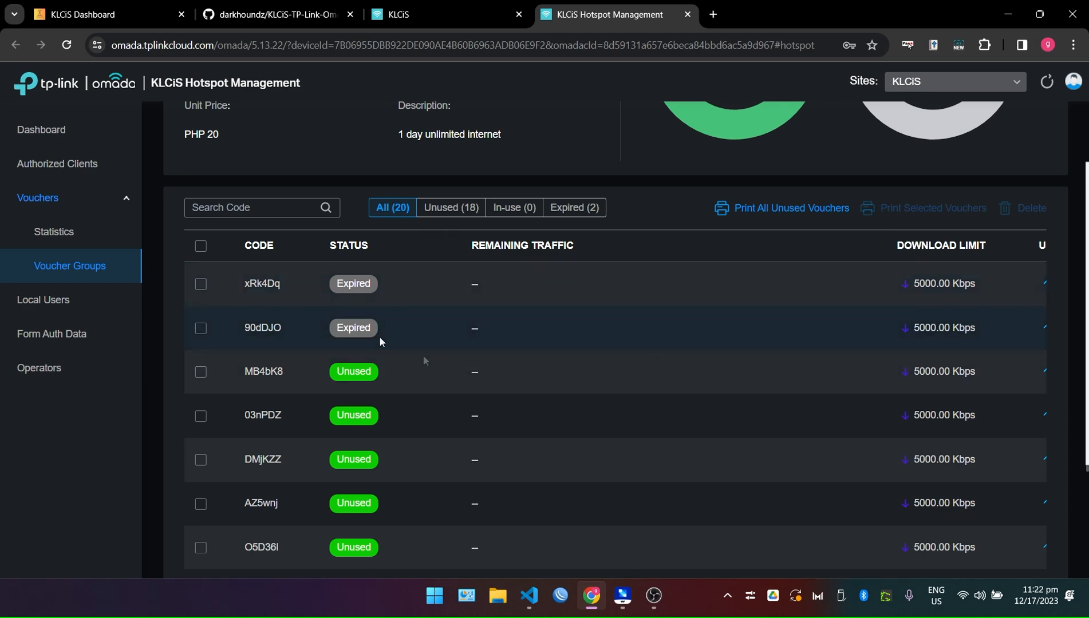
{"action": "scroll", "coordinate": [547, 371], "scroll_direction": "down", "scroll_amount": 3}
{"action": "scroll", "coordinate": [548, 370], "scroll_direction": "up", "scroll_amount": 5}
{"action": "scroll", "coordinate": [241, 293], "scroll_direction": "up", "scroll_amount": 3}
Highlight the group's PHP 20 unit price and its 20-record count.
{"action": "left_click_drag", "start_coordinate": [220, 349], "coordinate": [185, 321]}
{"action": "left_click", "coordinate": [557, 342]}
{"action": "scroll", "coordinate": [554, 322], "scroll_direction": "down", "scroll_amount": 3}
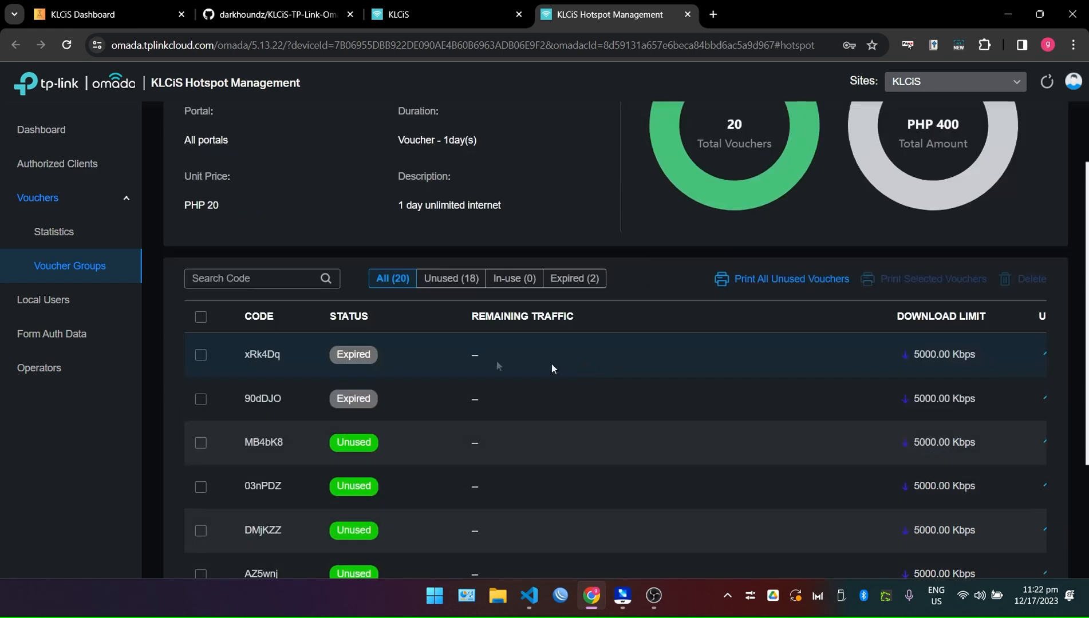
{"action": "scroll", "coordinate": [455, 358], "scroll_direction": "down", "scroll_amount": 5}
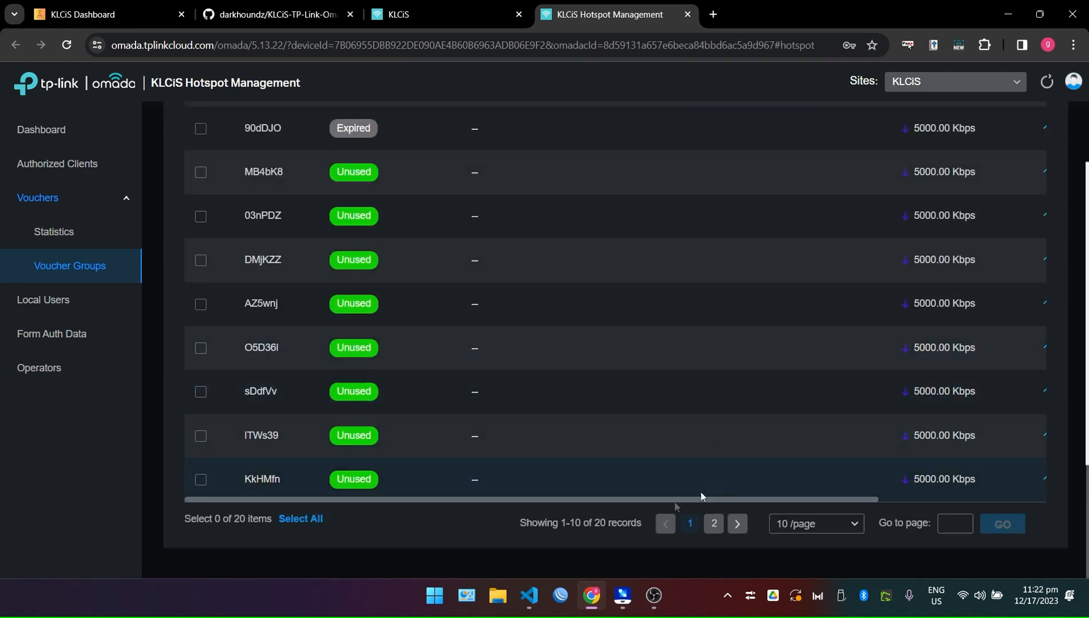
{"action": "left_click_drag", "start_coordinate": [494, 525], "coordinate": [619, 535]}
{"action": "left_click", "coordinate": [624, 533]}
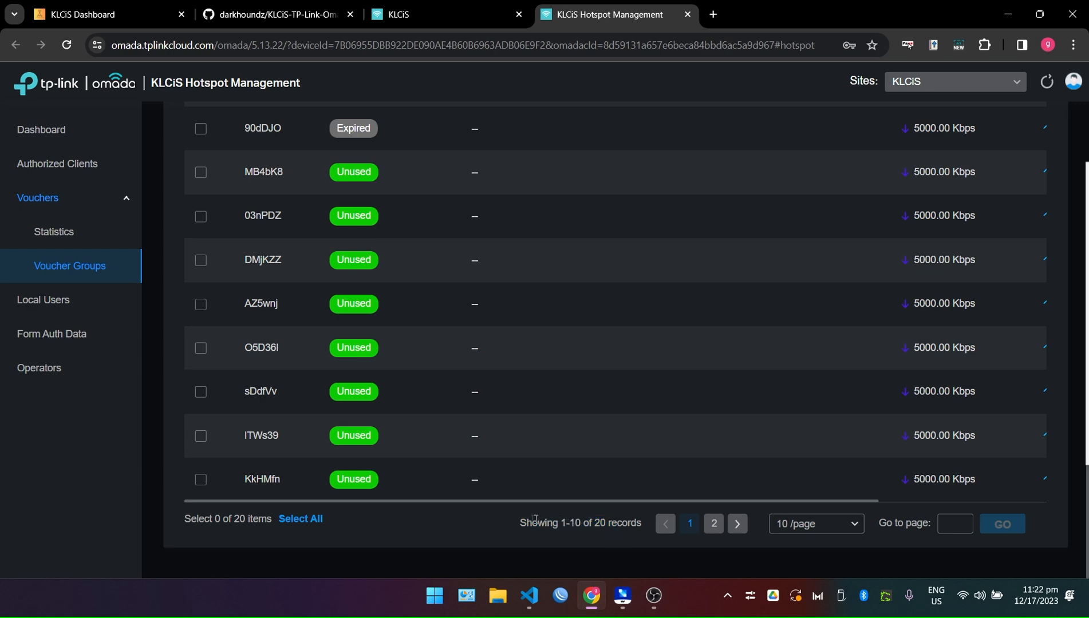
{"action": "left_click_drag", "start_coordinate": [517, 525], "coordinate": [641, 535]}
{"action": "scroll", "coordinate": [467, 503], "scroll_direction": "up", "scroll_amount": 3}
{"action": "scroll", "coordinate": [401, 436], "scroll_direction": "down", "scroll_amount": 3}
{"action": "scroll", "coordinate": [252, 405], "scroll_direction": "up", "scroll_amount": 5}
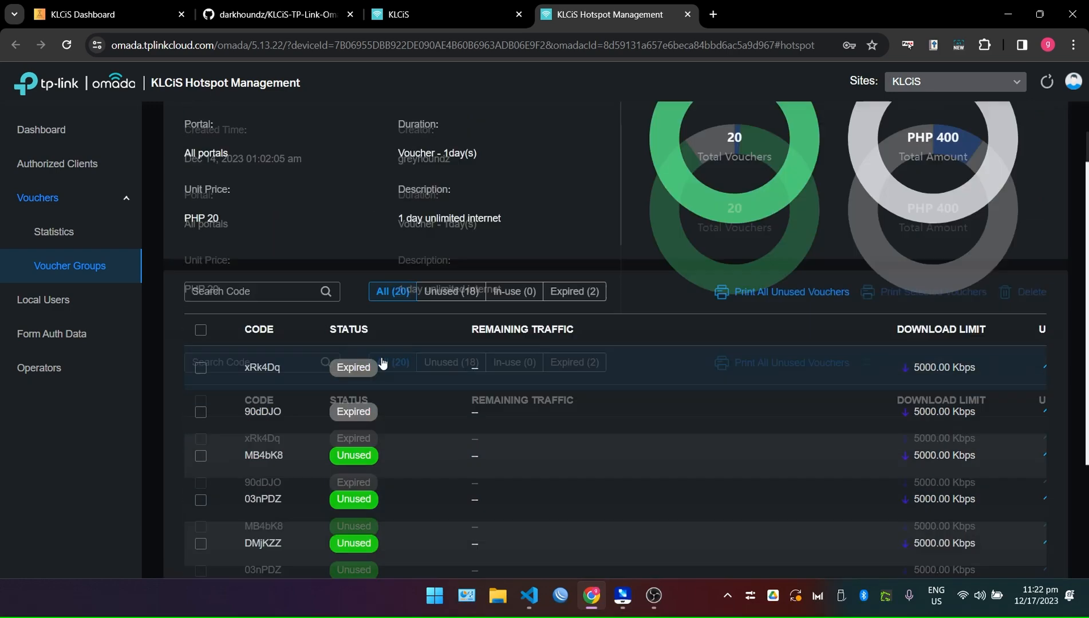
{"action": "scroll", "coordinate": [229, 426], "scroll_direction": "down", "scroll_amount": 3}
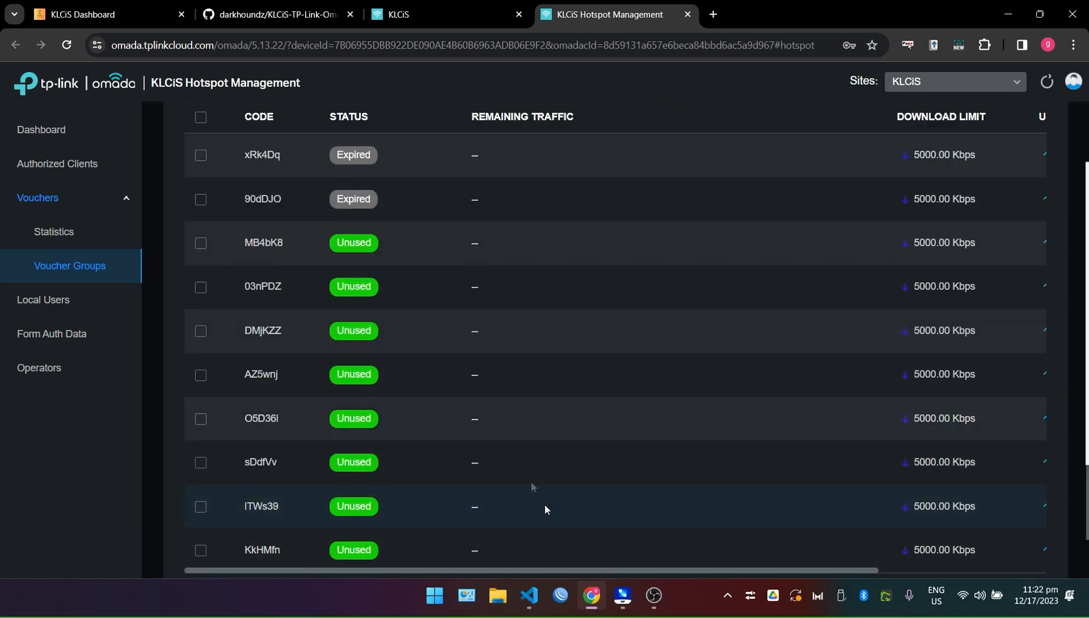
{"action": "scroll", "coordinate": [545, 504], "scroll_direction": "down", "scroll_amount": 2}
Change rows per page so all 20 vouchers show on one page.
{"action": "left_click", "coordinate": [832, 524]}
{"action": "left_click", "coordinate": [831, 518]}
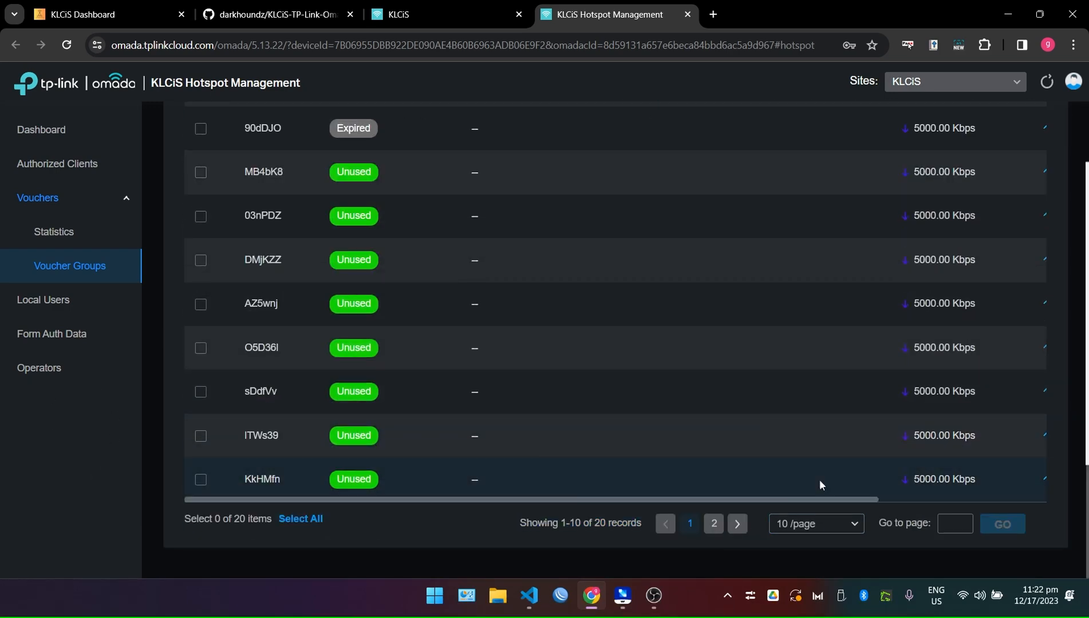
{"action": "left_click", "coordinate": [830, 525]}
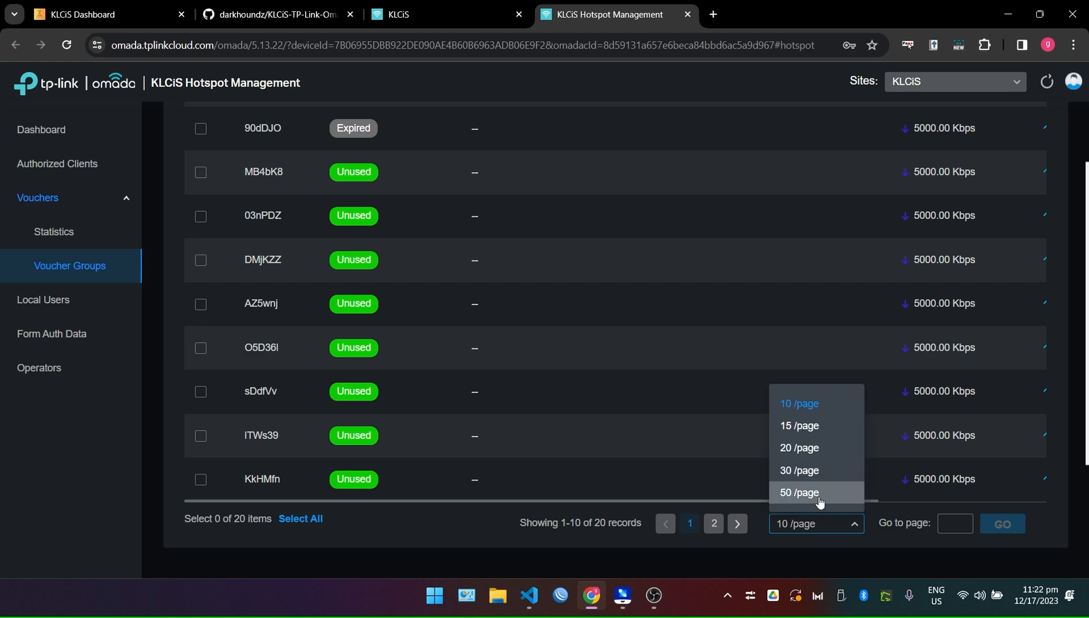
{"action": "left_click", "coordinate": [819, 493]}
{"action": "scroll", "coordinate": [677, 398], "scroll_direction": "down", "scroll_amount": 7}
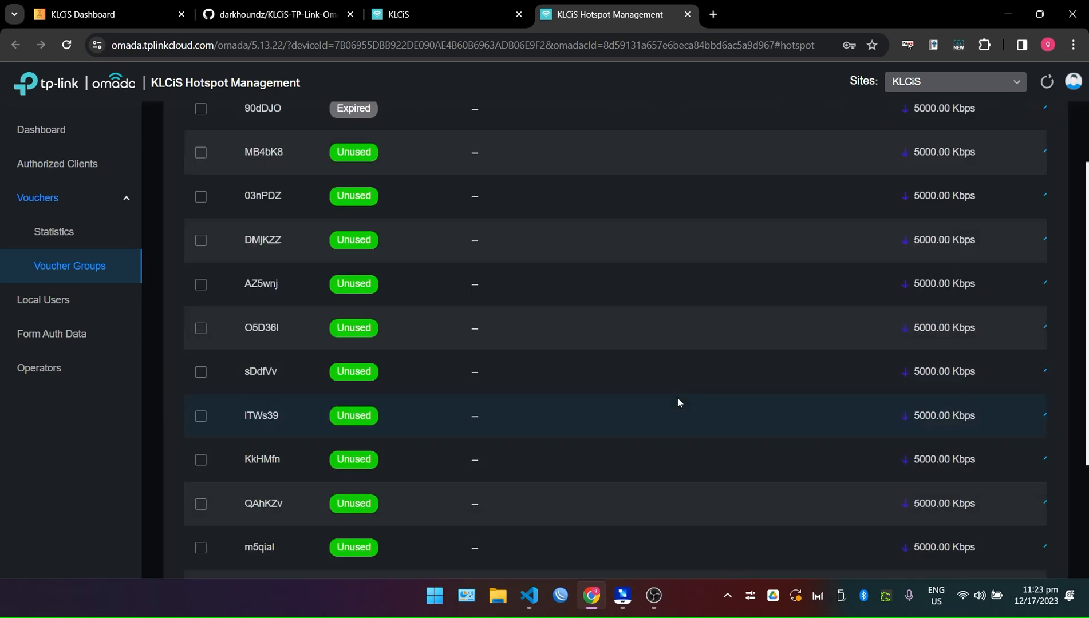
{"action": "scroll", "coordinate": [678, 398], "scroll_direction": "down", "scroll_amount": 8}
{"action": "scroll", "coordinate": [365, 359], "scroll_direction": "up", "scroll_amount": 20}
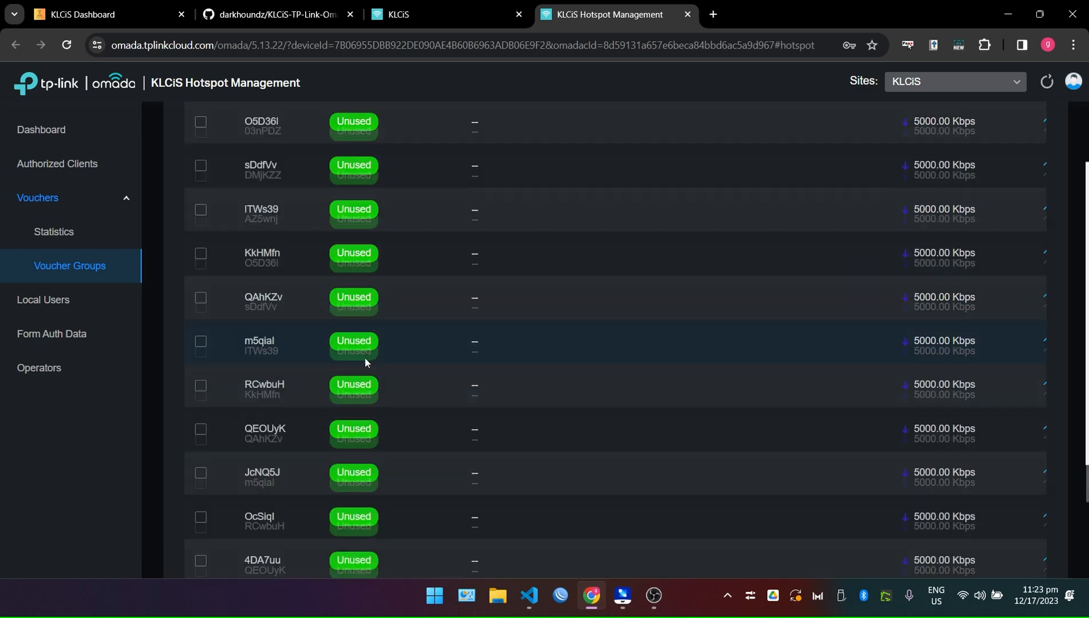
{"action": "scroll", "coordinate": [361, 451], "scroll_direction": "down", "scroll_amount": 2}
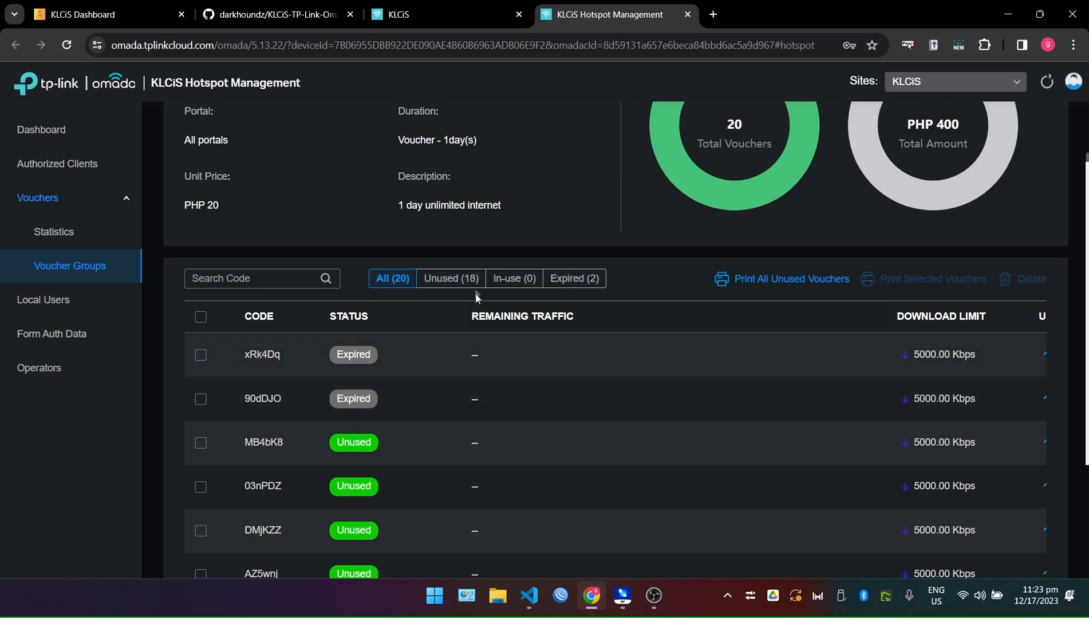
Filter the table to the Unused (18) vouchers and scroll through them.
{"action": "left_click", "coordinate": [452, 279]}
{"action": "scroll", "coordinate": [839, 366], "scroll_direction": "down", "scroll_amount": 6}
{"action": "scroll", "coordinate": [847, 418], "scroll_direction": "down", "scroll_amount": 5}
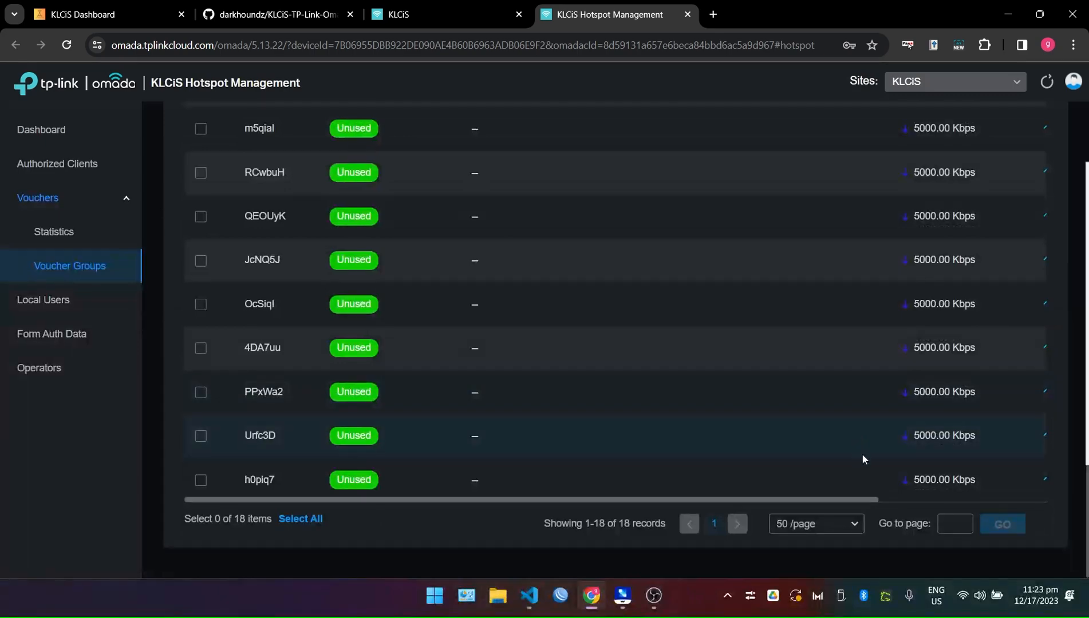
{"action": "scroll", "coordinate": [321, 377], "scroll_direction": "up", "scroll_amount": 11}
{"action": "scroll", "coordinate": [573, 413], "scroll_direction": "down", "scroll_amount": 7}
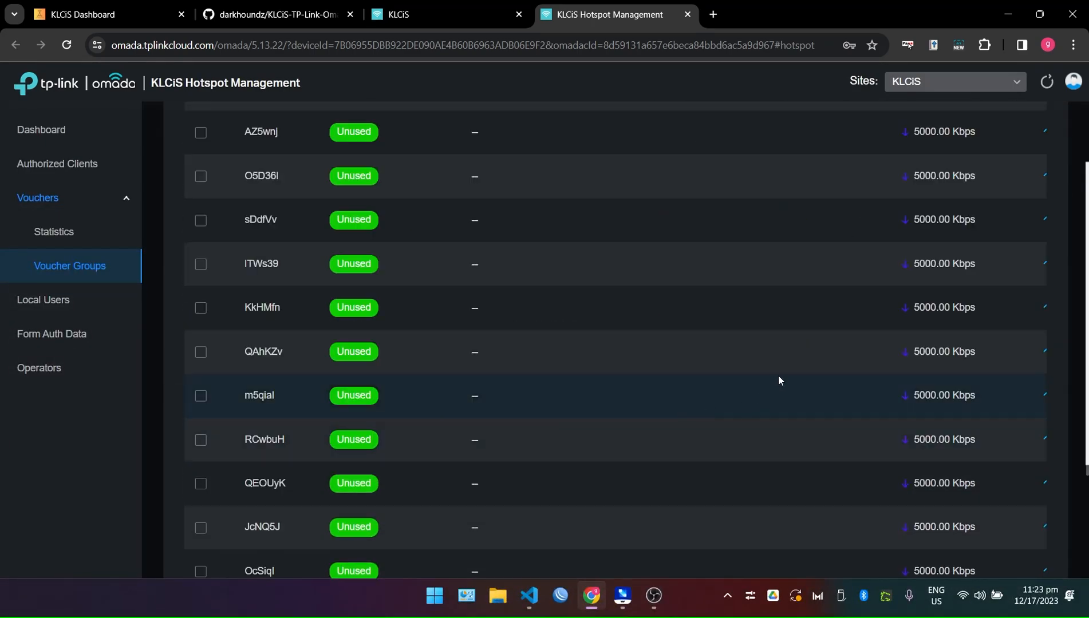
{"action": "scroll", "coordinate": [670, 340], "scroll_direction": "up", "scroll_amount": 4}
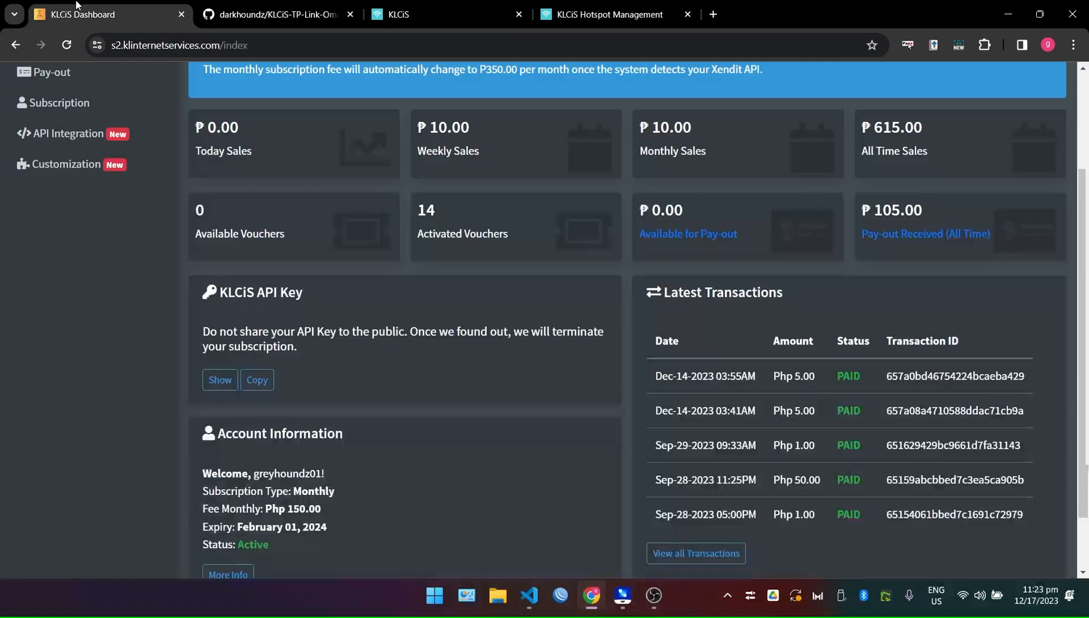
View the KLCiS Vouchers > Import page's two-column CSV format, then return to the Omada tab.
{"action": "left_click", "coordinate": [103, 15]}
{"action": "scroll", "coordinate": [27, 186], "scroll_direction": "up", "scroll_amount": 3}
{"action": "left_click", "coordinate": [88, 152]}
{"action": "left_click", "coordinate": [90, 215]}
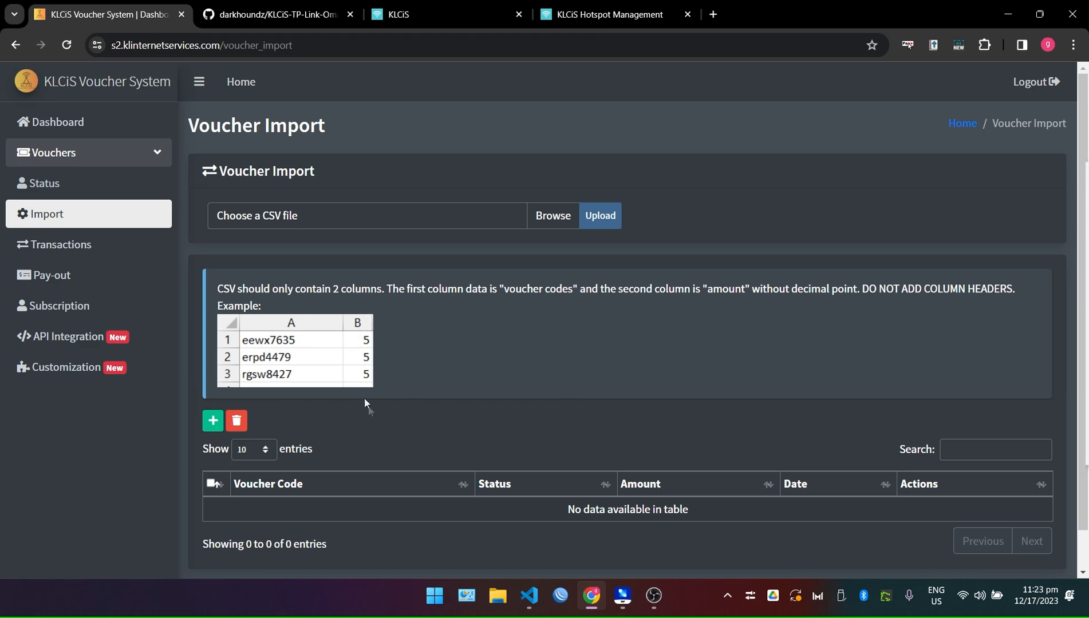
{"action": "left_click", "coordinate": [452, 15]}
{"action": "left_click", "coordinate": [641, 6]}
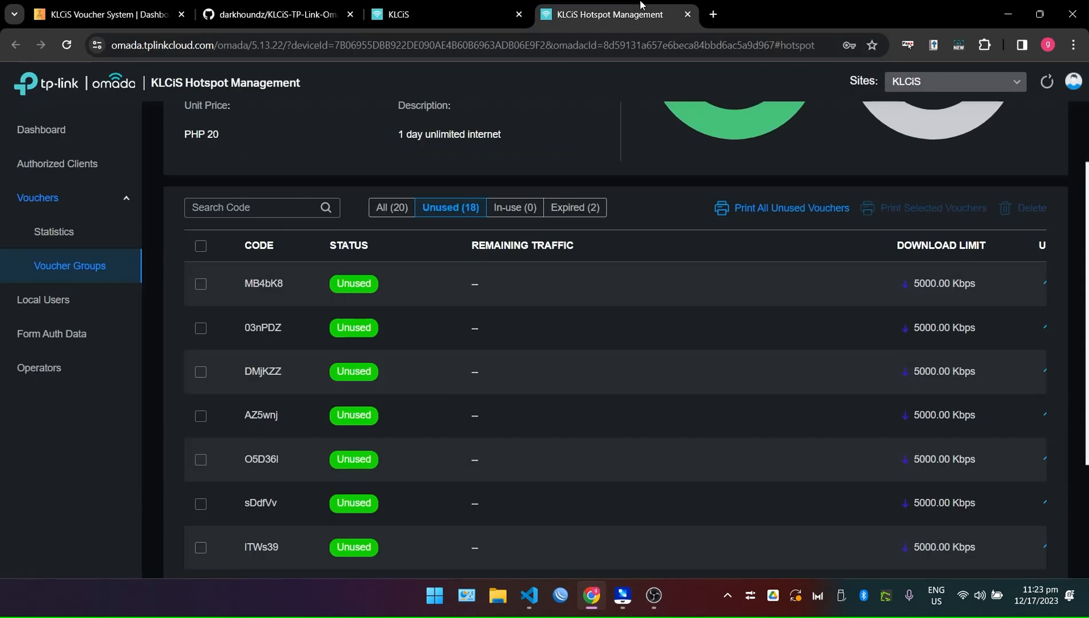
{"action": "scroll", "coordinate": [337, 344], "scroll_direction": "up", "scroll_amount": 3}
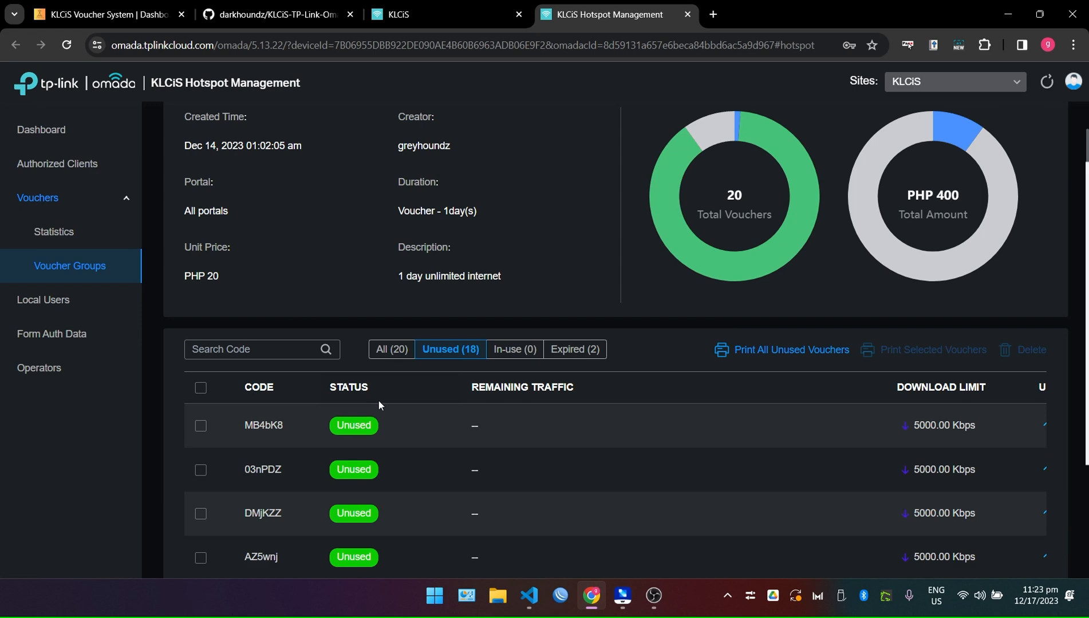
{"action": "scroll", "coordinate": [370, 398], "scroll_direction": "down", "scroll_amount": 5}
{"action": "scroll", "coordinate": [264, 210], "scroll_direction": "up", "scroll_amount": 1}
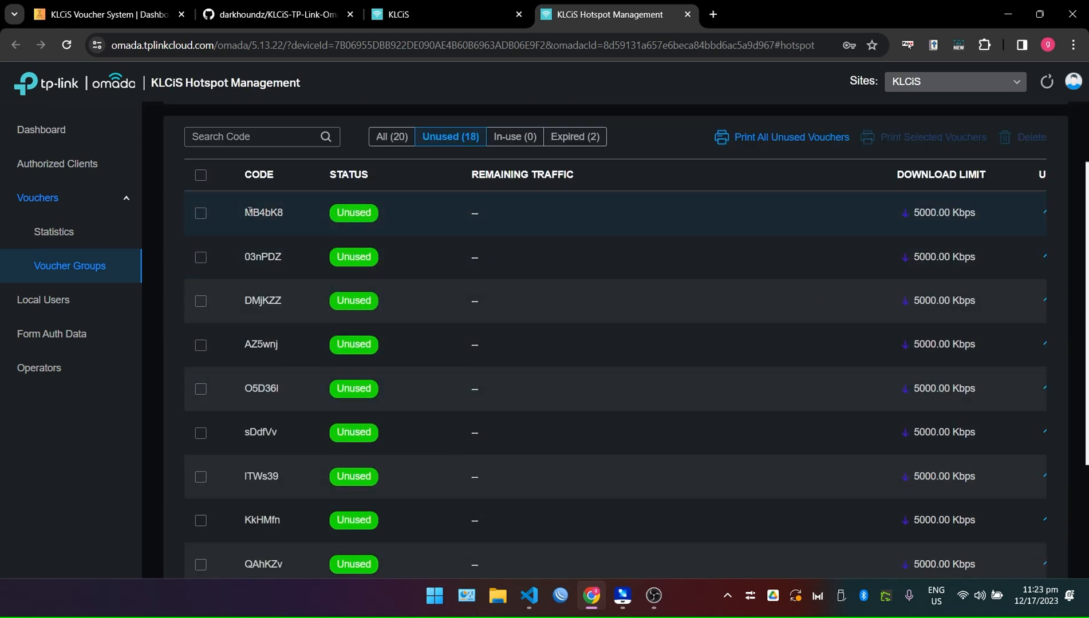
{"action": "left_click_drag", "start_coordinate": [238, 175], "coordinate": [1006, 477]}
{"action": "scroll", "coordinate": [476, 501], "scroll_direction": "down", "scroll_amount": 8}
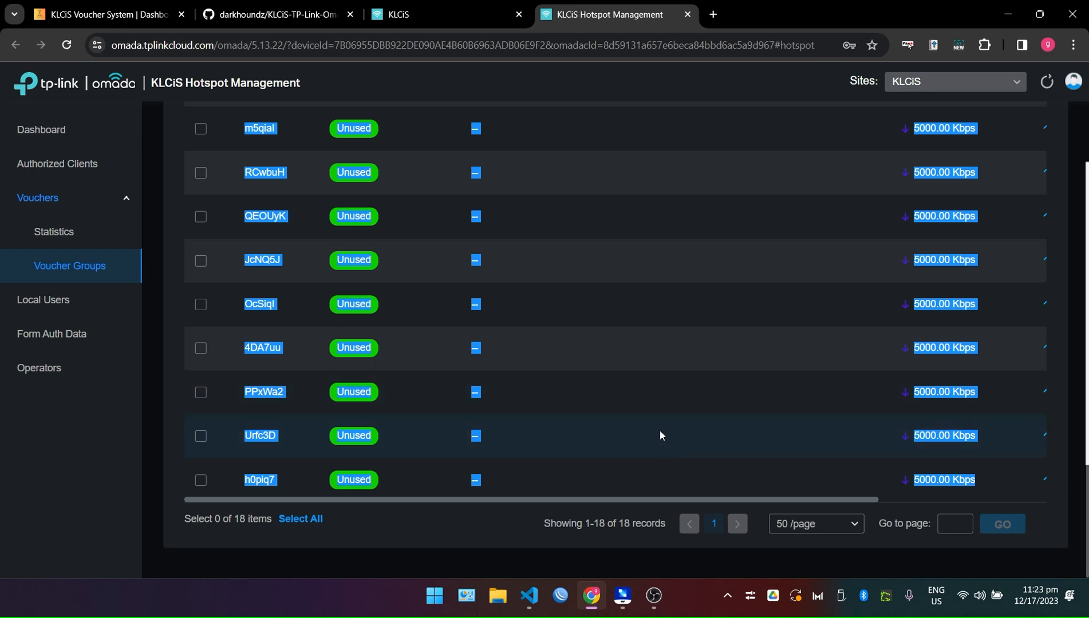
{"action": "key", "text": "super"}
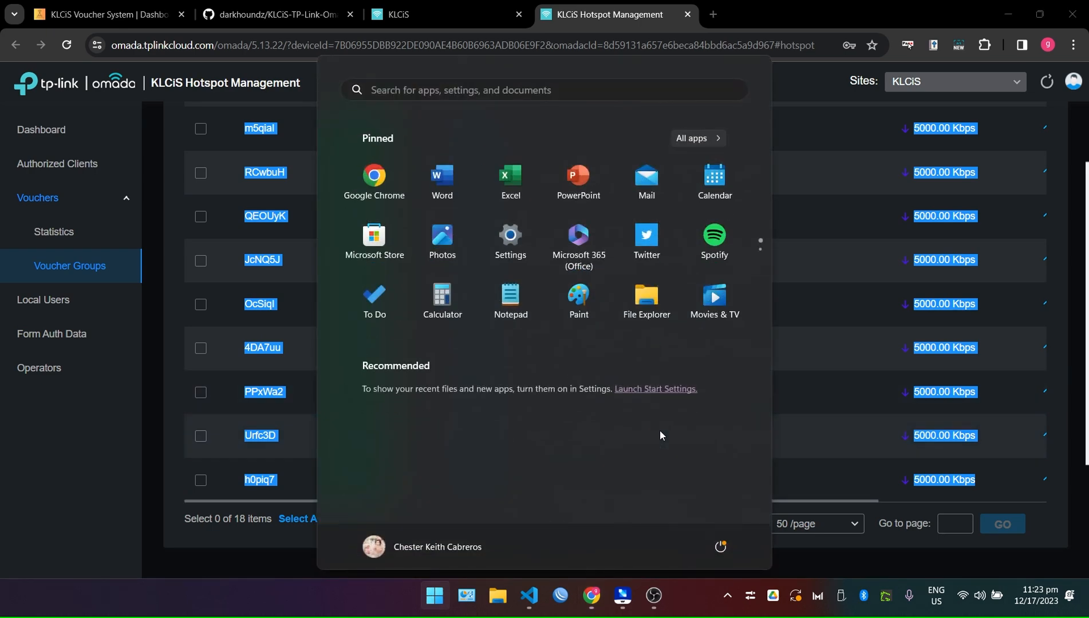
Launch Excel via Start search and create blank workbook Book1, then return to Chrome.
{"action": "type", "text": "excel"}
{"action": "key", "text": "Return"}
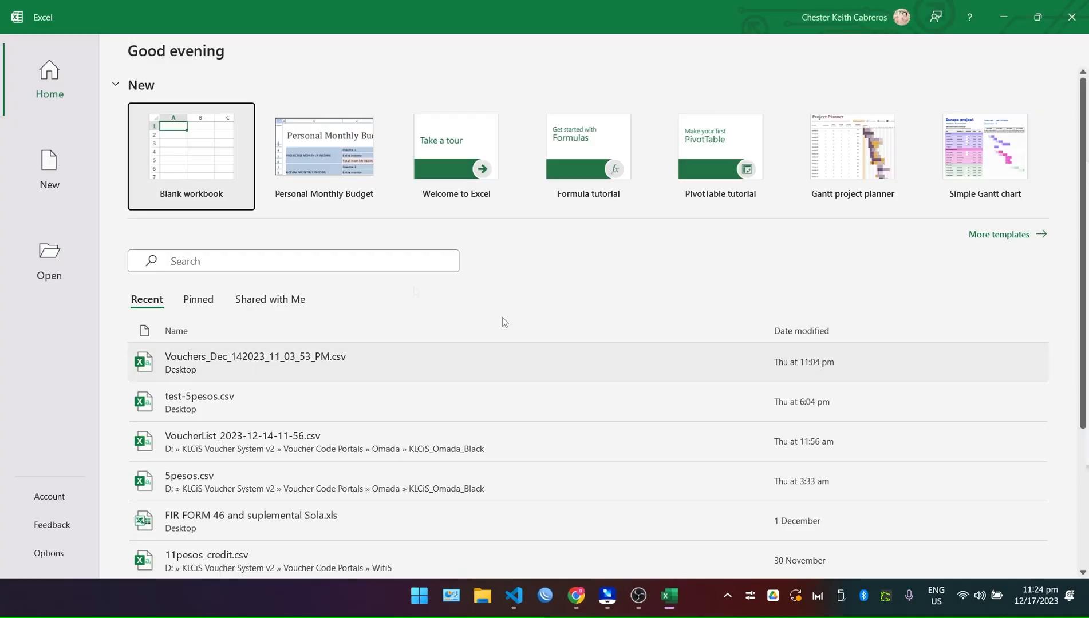
{"action": "left_click", "coordinate": [175, 163]}
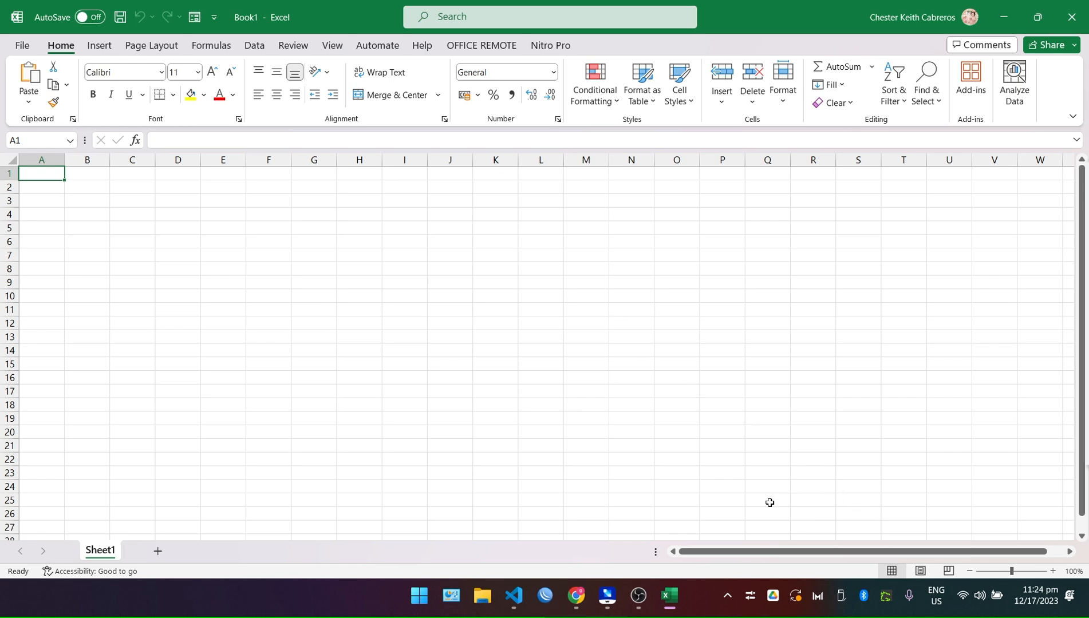
{"action": "left_click", "coordinate": [577, 595]}
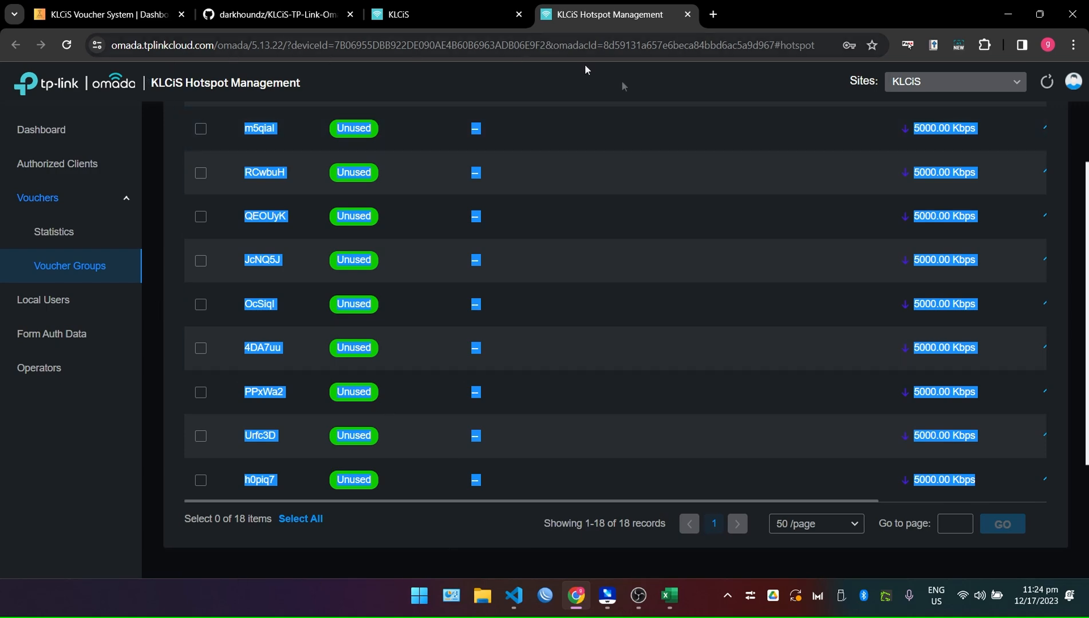
Review the Omada Portal settings page and its list of organizations.
{"action": "left_click", "coordinate": [442, 18]}
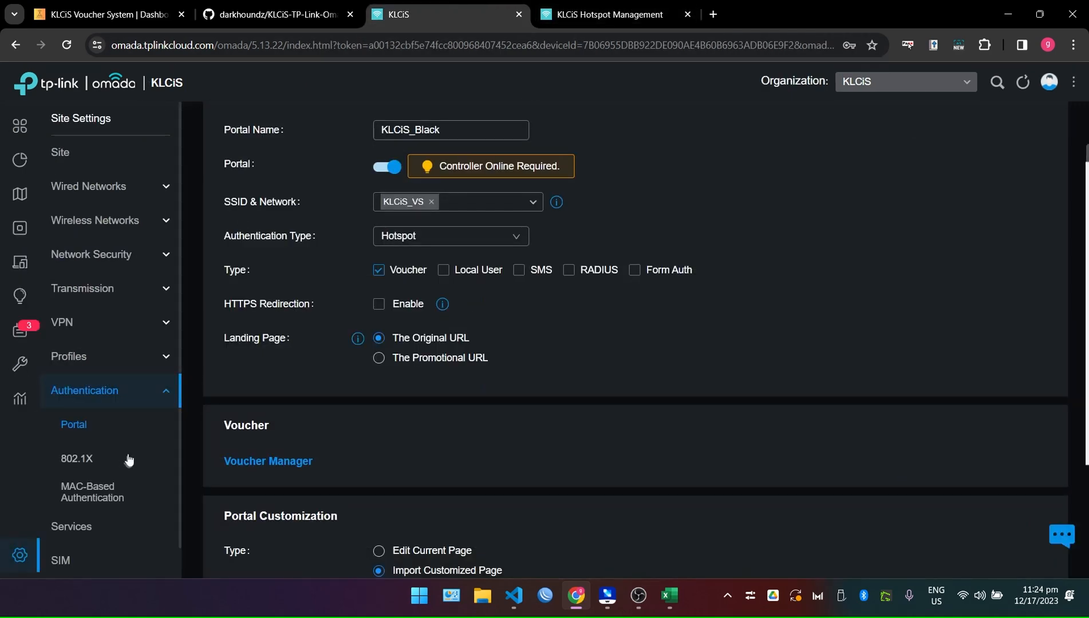
{"action": "scroll", "coordinate": [525, 351], "scroll_direction": "down", "scroll_amount": 4}
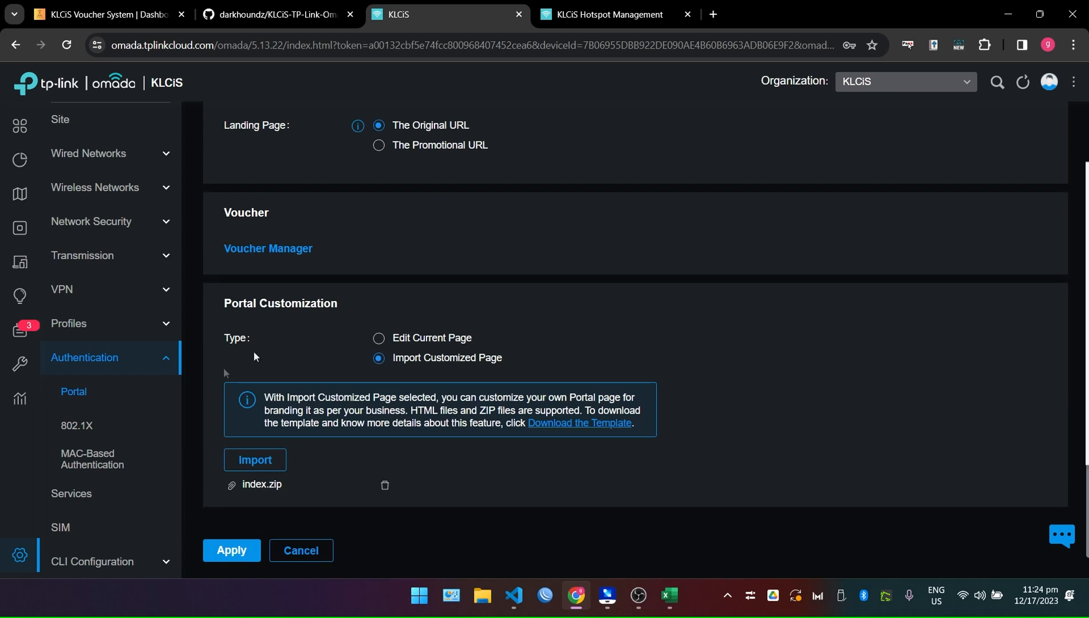
{"action": "mouse_move", "coordinate": [20, 402]}
{"action": "scroll", "coordinate": [988, 153], "scroll_direction": "up", "scroll_amount": 1}
{"action": "left_click", "coordinate": [919, 81]}
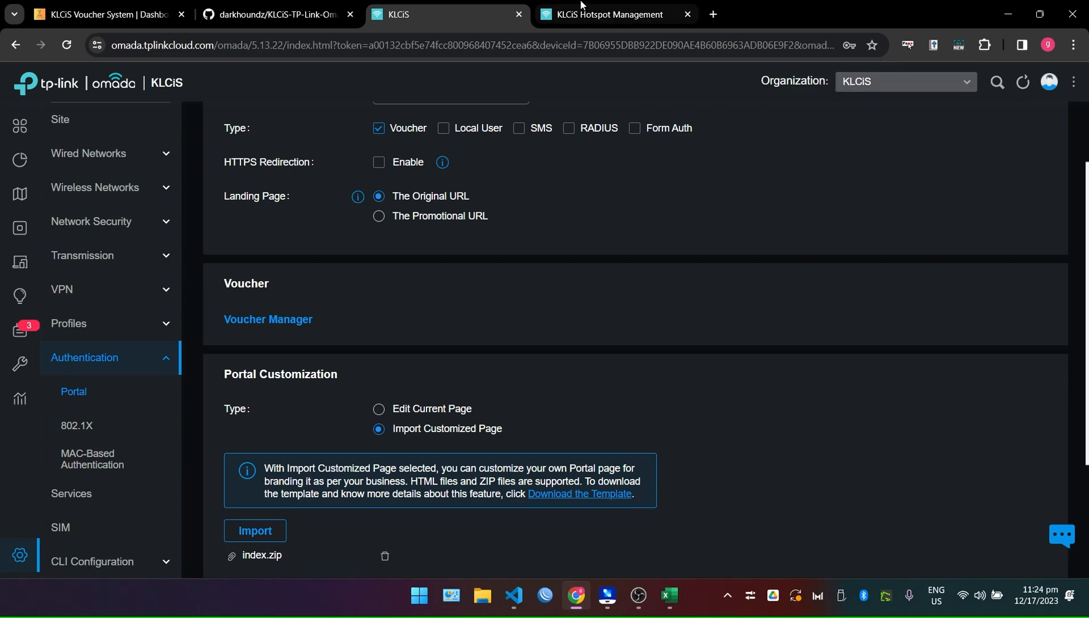
Back in the voucher list, clear the table selection and switch to Excel's Book1.
{"action": "left_click", "coordinate": [580, 7]}
{"action": "left_click", "coordinate": [672, 179]}
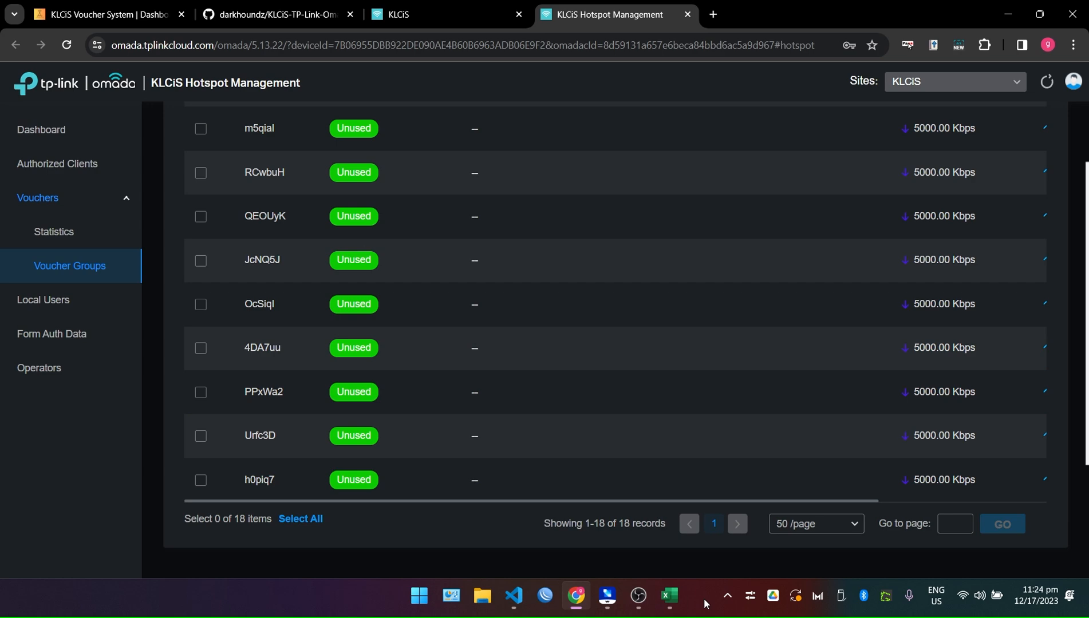
{"action": "left_click", "coordinate": [681, 597]}
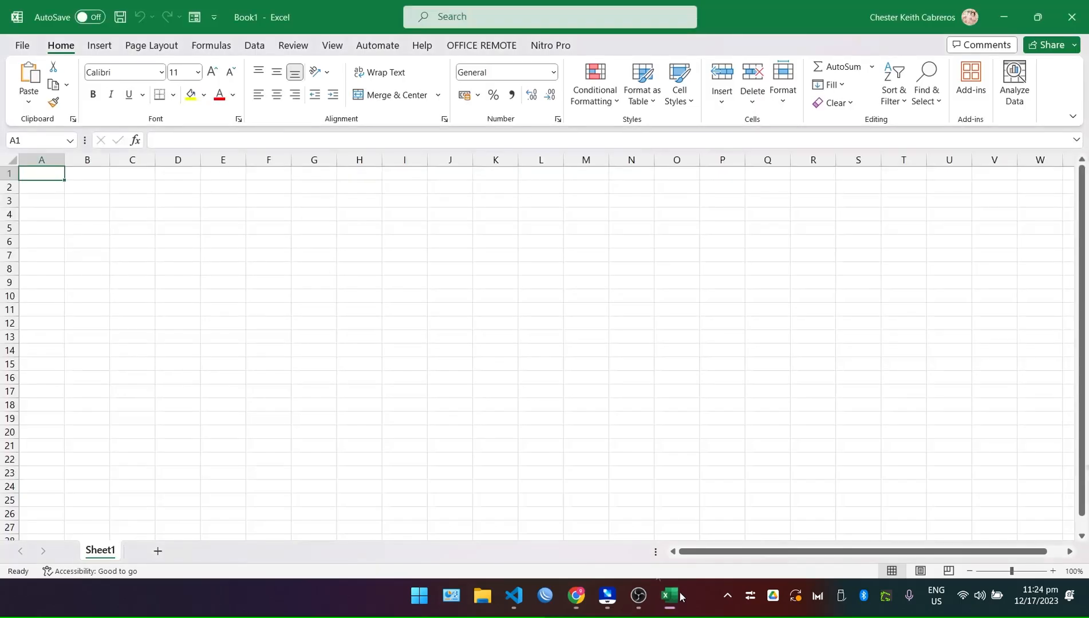
Paste the copied voucher table into A1 keeping source formatting.
{"action": "right_click", "coordinate": [47, 172]}
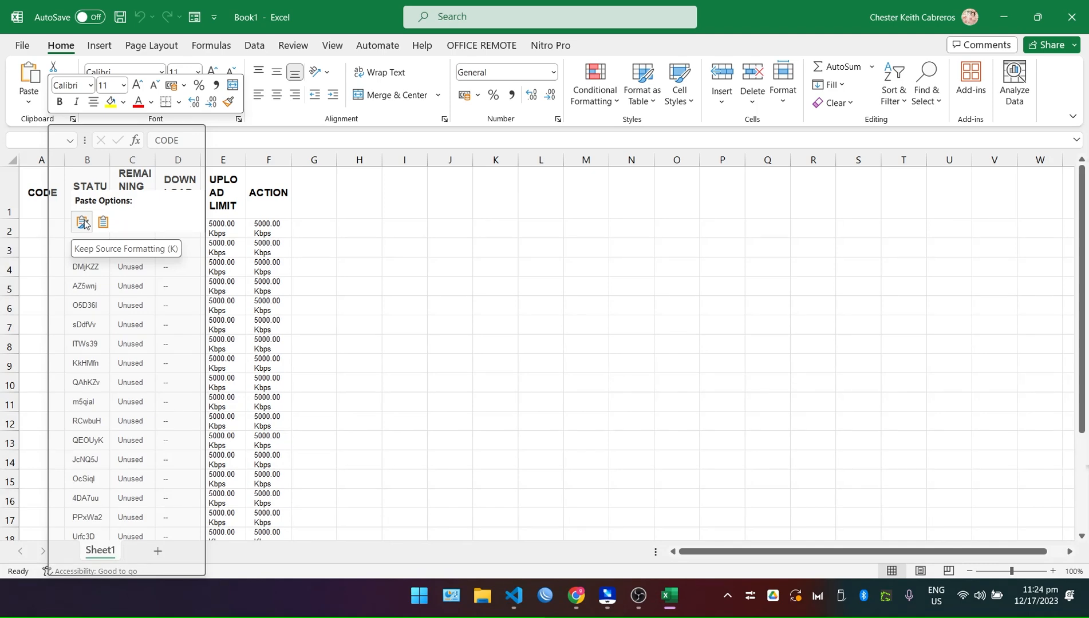
{"action": "left_click", "coordinate": [81, 222]}
{"action": "left_click", "coordinate": [574, 342]}
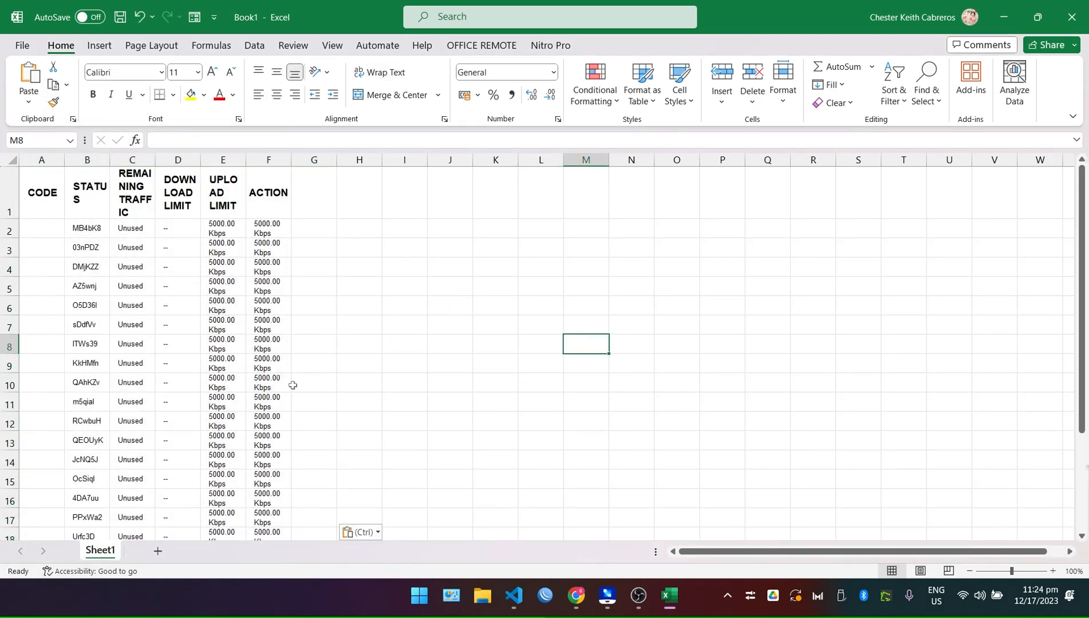
{"action": "scroll", "coordinate": [343, 372], "scroll_direction": "down", "scroll_amount": 2}
{"action": "scroll", "coordinate": [360, 465], "scroll_direction": "up", "scroll_amount": 2}
{"action": "scroll", "coordinate": [301, 430], "scroll_direction": "down", "scroll_amount": 2}
{"action": "scroll", "coordinate": [150, 311], "scroll_direction": "up", "scroll_amount": 2}
Delete the empty CODE column, the header row, and the status, traffic and limit columns.
{"action": "right_click", "coordinate": [34, 161]}
{"action": "left_click", "coordinate": [72, 324]}
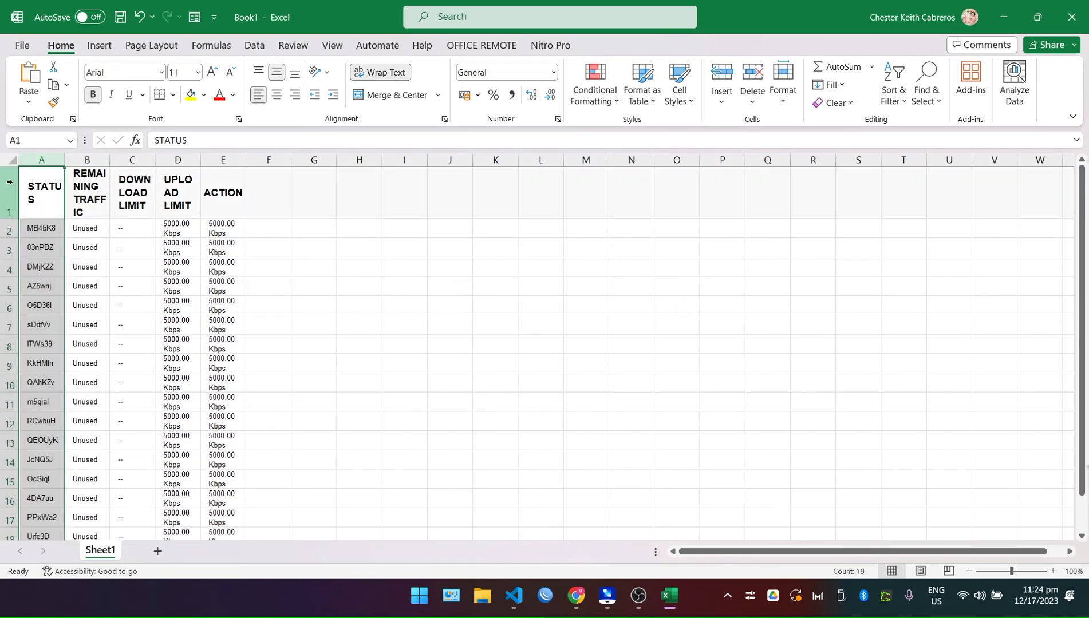
{"action": "right_click", "coordinate": [12, 189]}
{"action": "left_click", "coordinate": [103, 345]}
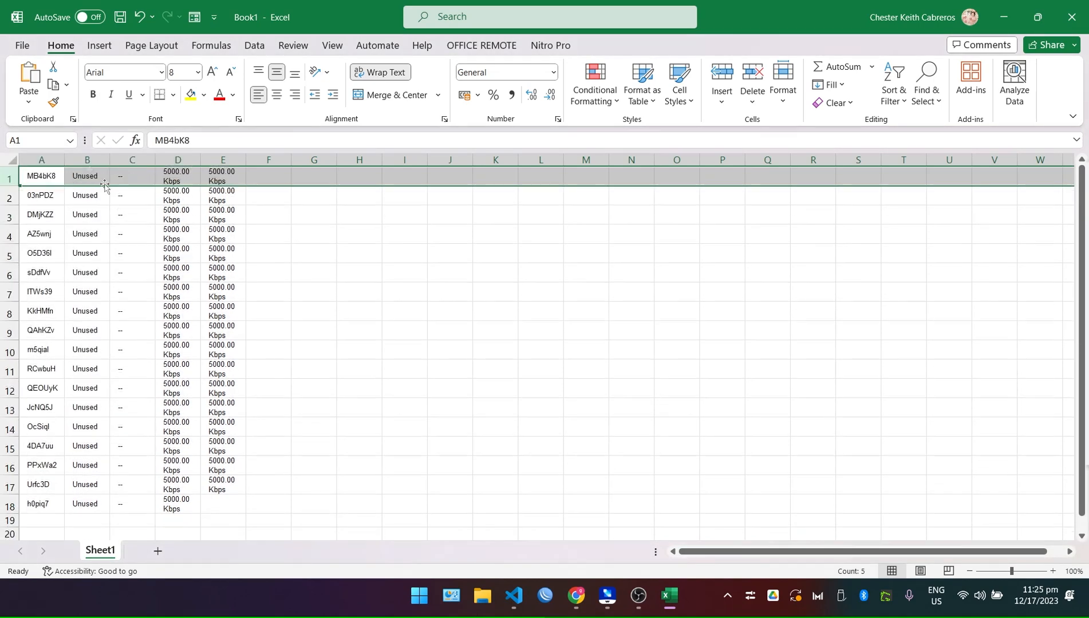
{"action": "left_click_drag", "start_coordinate": [85, 159], "coordinate": [294, 163]}
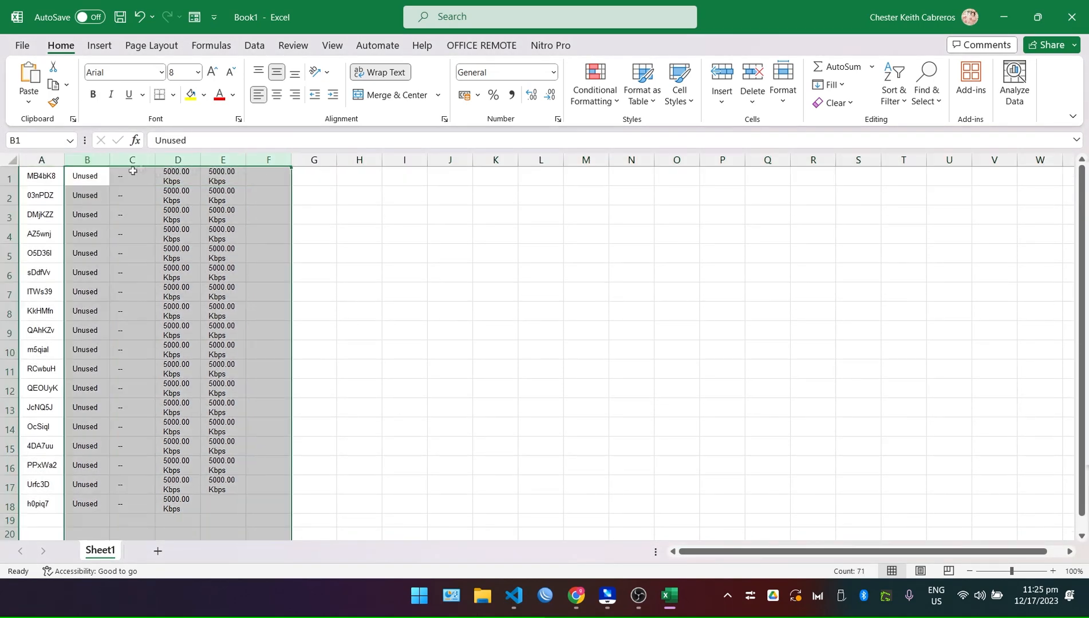
{"action": "right_click", "coordinate": [178, 163]}
{"action": "left_click", "coordinate": [241, 327]}
{"action": "left_click", "coordinate": [504, 350]}
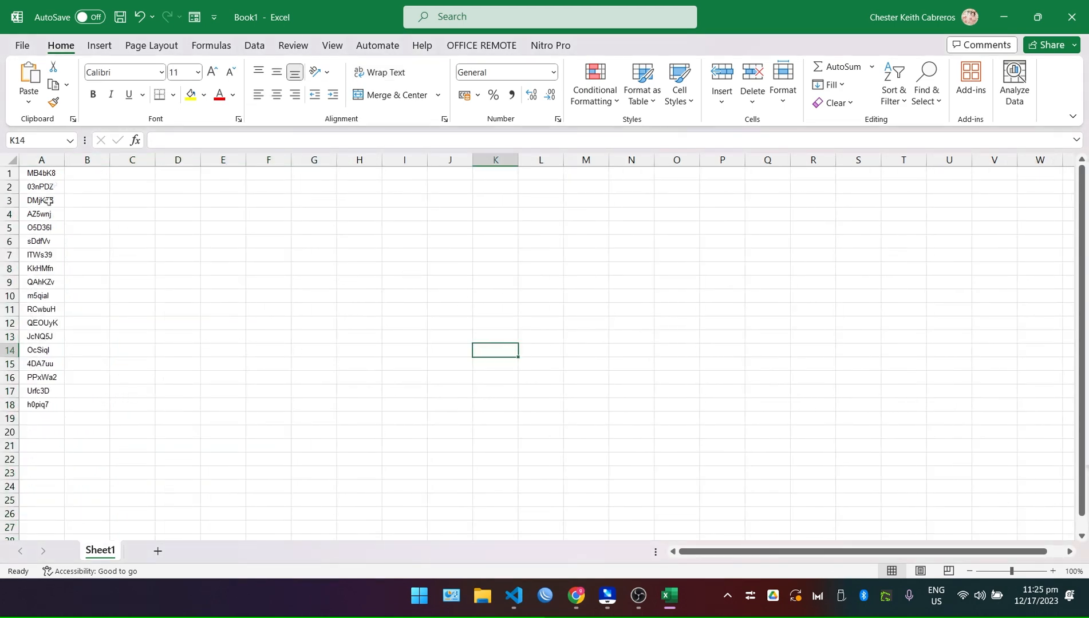
Clear only the formatting from column A, undoing an accidental Clear All, and spot-check the codes.
{"action": "left_click", "coordinate": [41, 160]}
{"action": "left_click", "coordinate": [851, 103]}
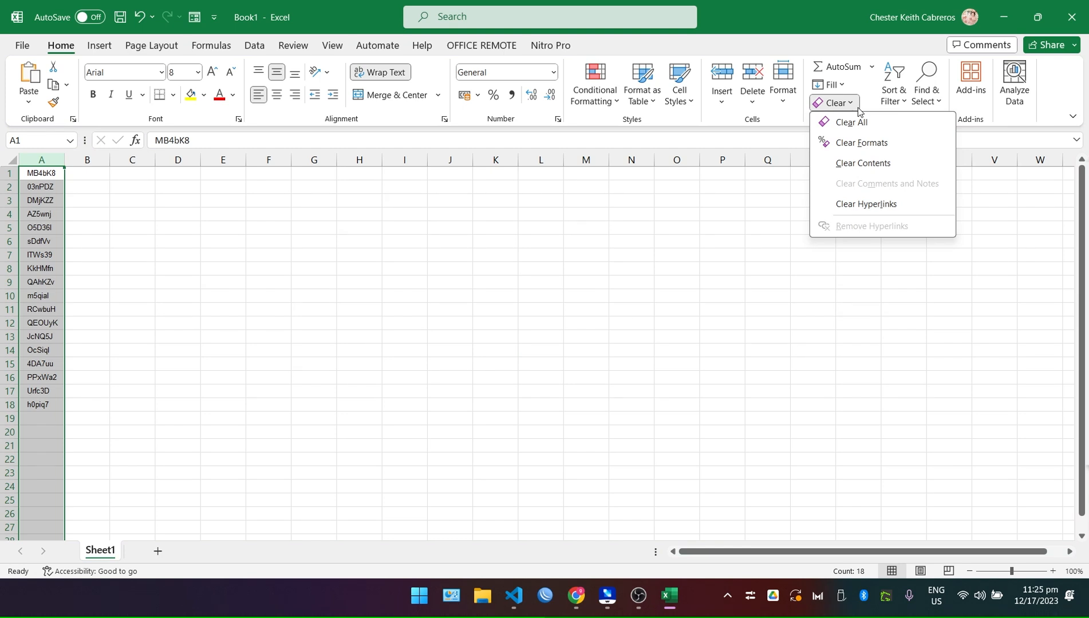
{"action": "left_click", "coordinate": [882, 131]}
{"action": "key", "text": "ctrl+z"}
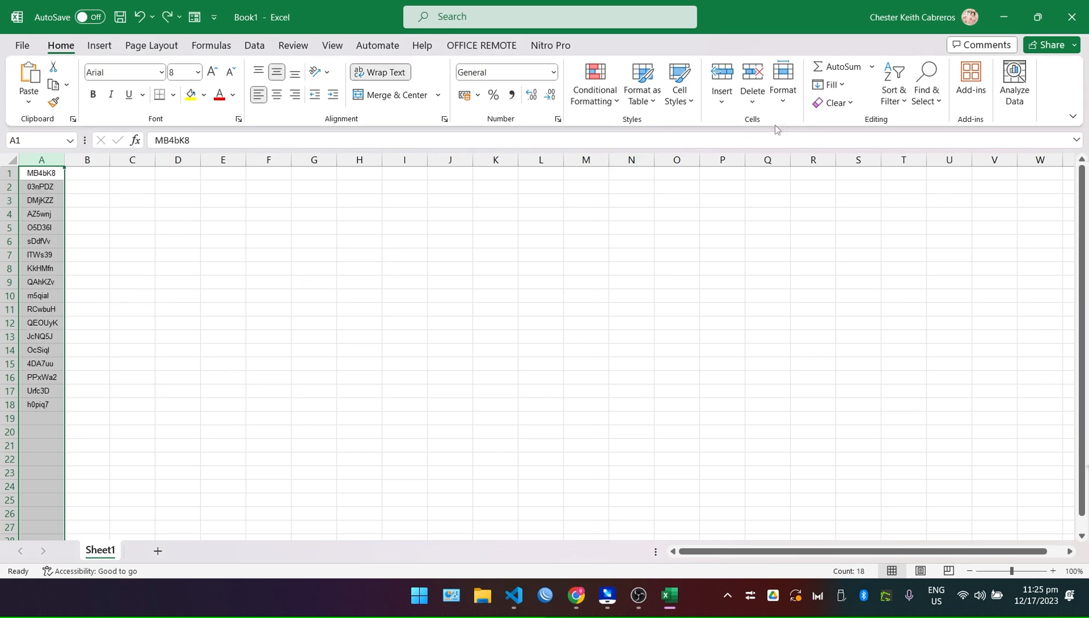
{"action": "left_click", "coordinate": [835, 103]}
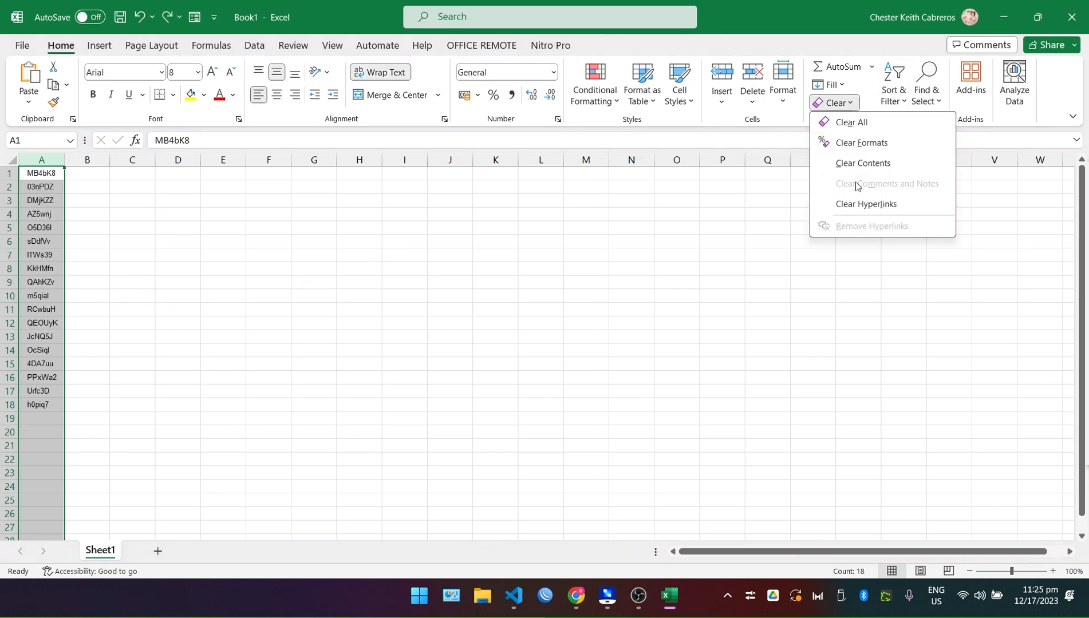
{"action": "left_click", "coordinate": [862, 142]}
{"action": "left_click", "coordinate": [169, 297]}
{"action": "left_click", "coordinate": [39, 175]}
{"action": "left_click", "coordinate": [38, 201]}
{"action": "left_click", "coordinate": [38, 255]}
{"action": "left_click", "coordinate": [37, 296]}
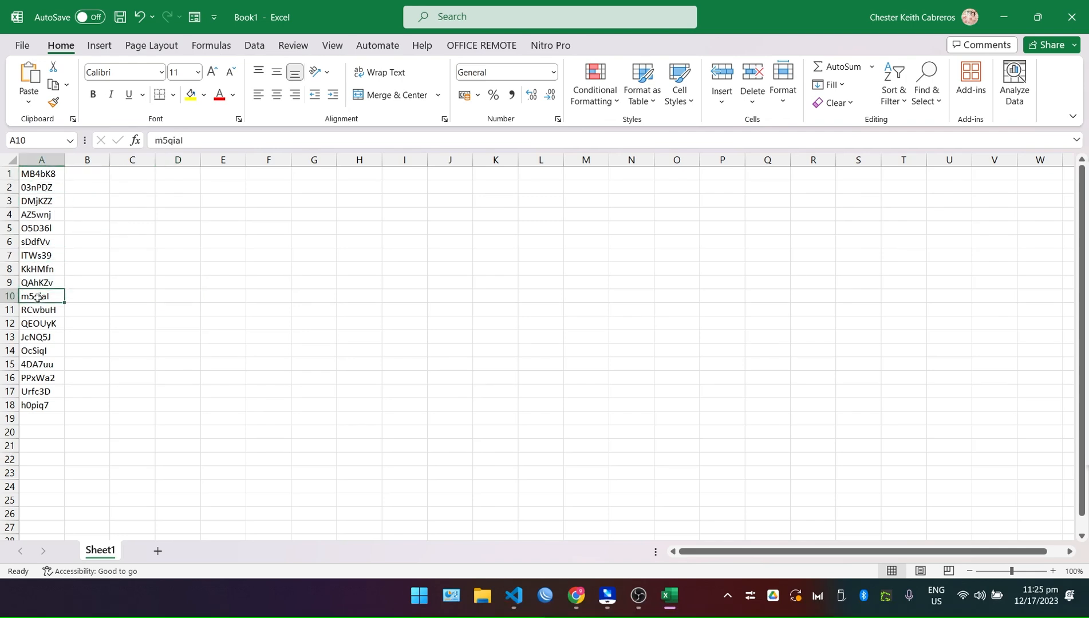
Enter 20 in B1 with Number format and no decimal places.
{"action": "left_click", "coordinate": [101, 176]}
{"action": "type", "text": "20"}
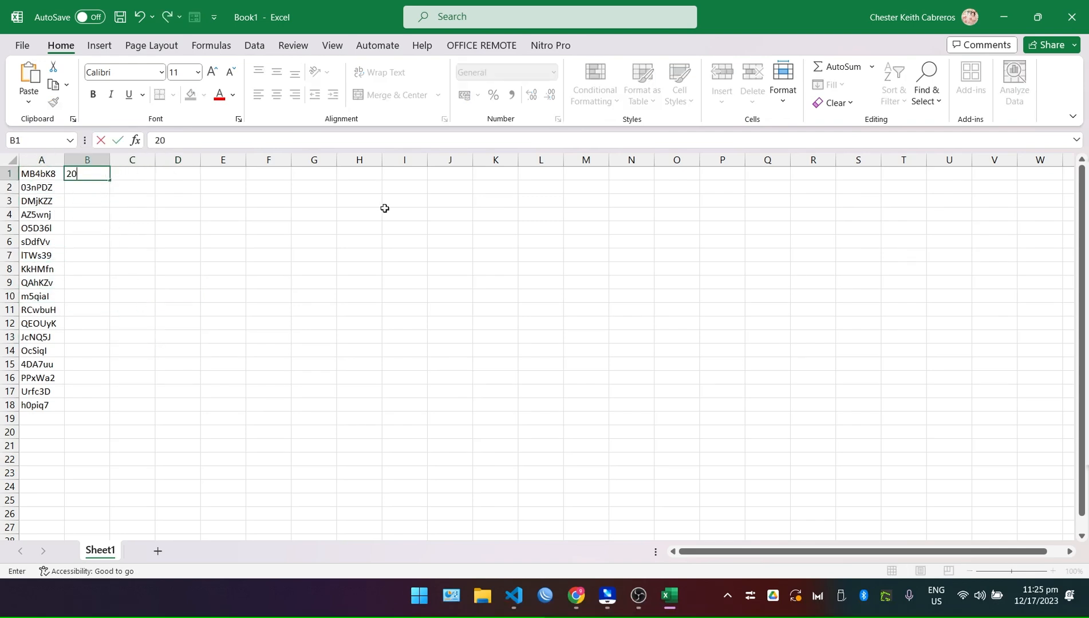
{"action": "left_click", "coordinate": [129, 252]}
{"action": "left_click", "coordinate": [97, 179]}
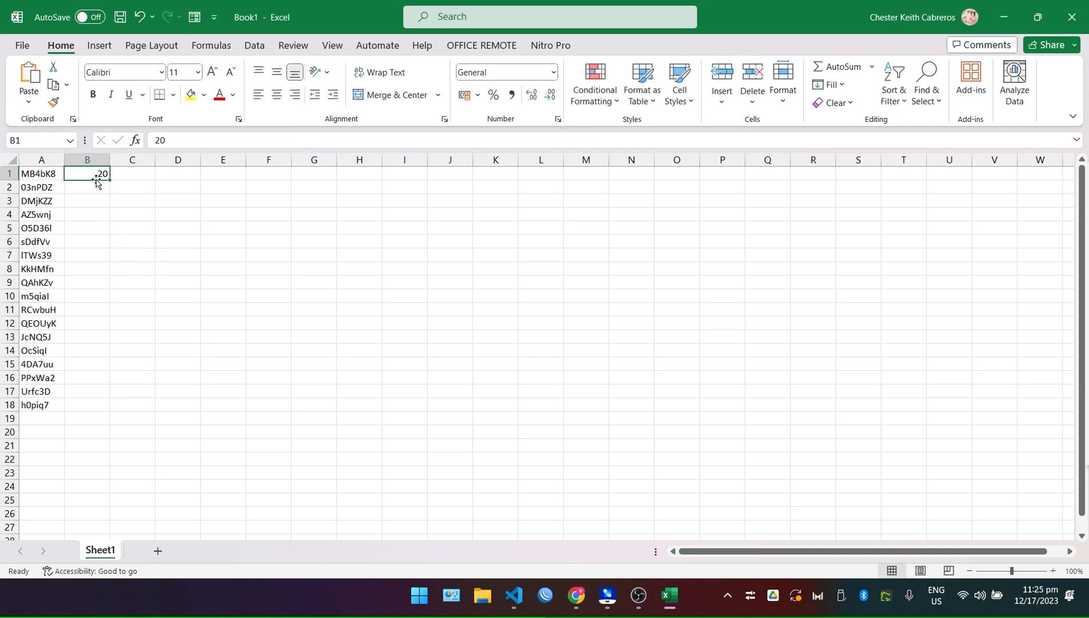
{"action": "left_click", "coordinate": [554, 72]}
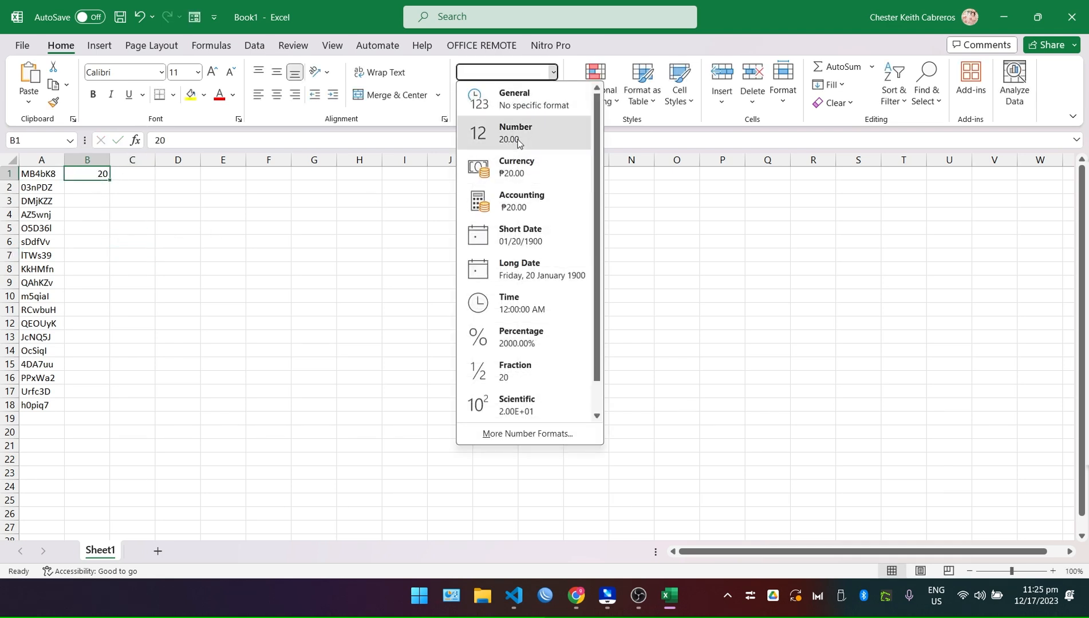
{"action": "left_click", "coordinate": [512, 134]}
{"action": "left_click", "coordinate": [549, 95]}
{"action": "left_click", "coordinate": [550, 95]}
{"action": "left_click", "coordinate": [483, 236]}
Fill the amount 20 down column B to row 18.
{"action": "left_click", "coordinate": [98, 175]}
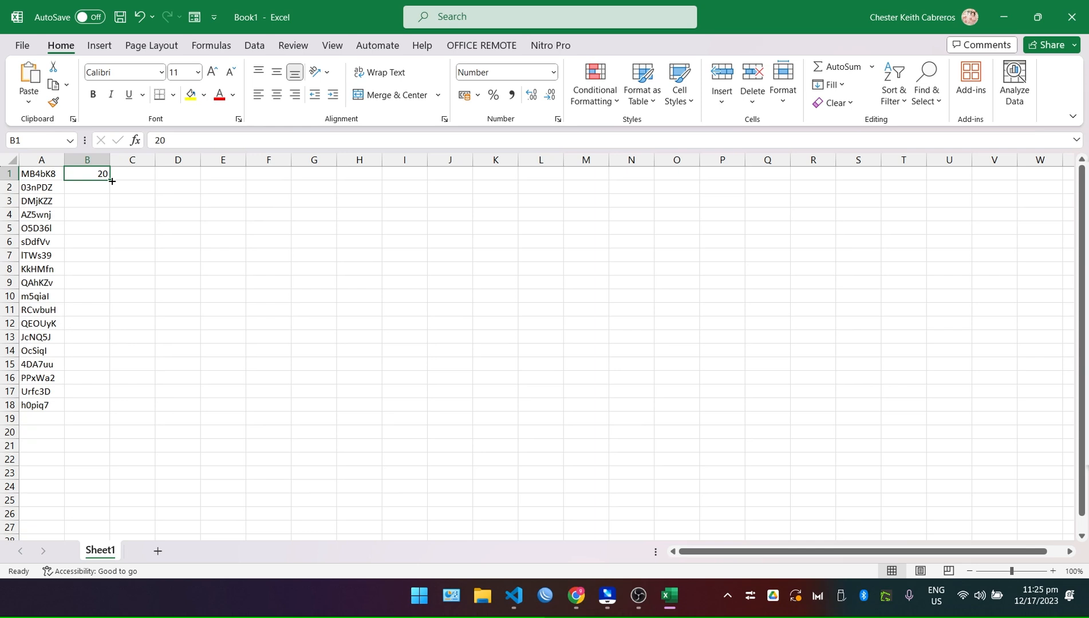
{"action": "double_click", "coordinate": [112, 180]}
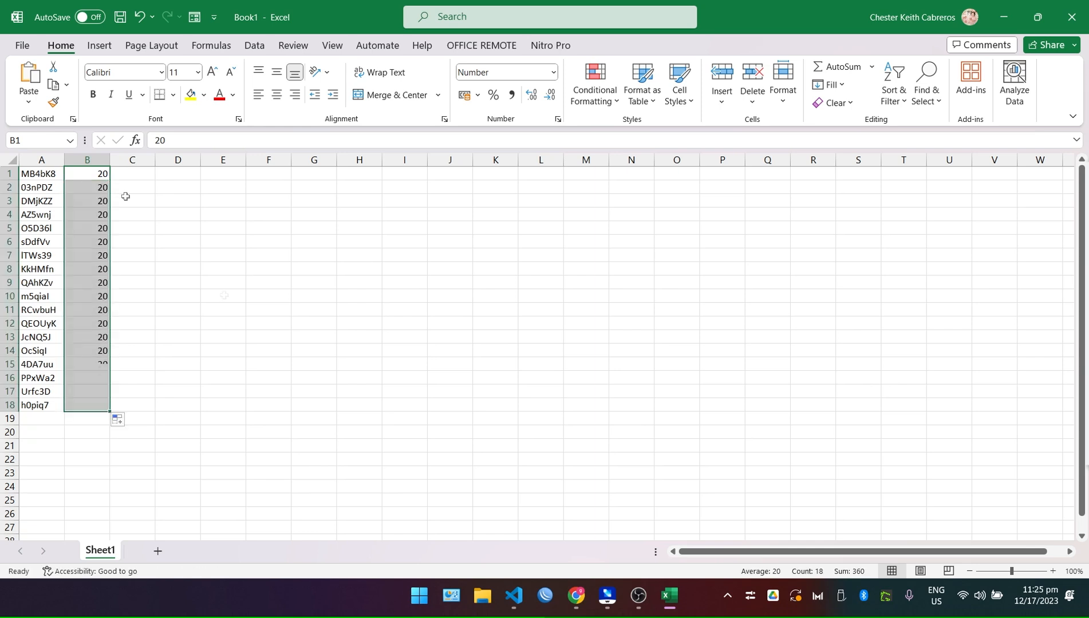
{"action": "left_click", "coordinate": [269, 350]}
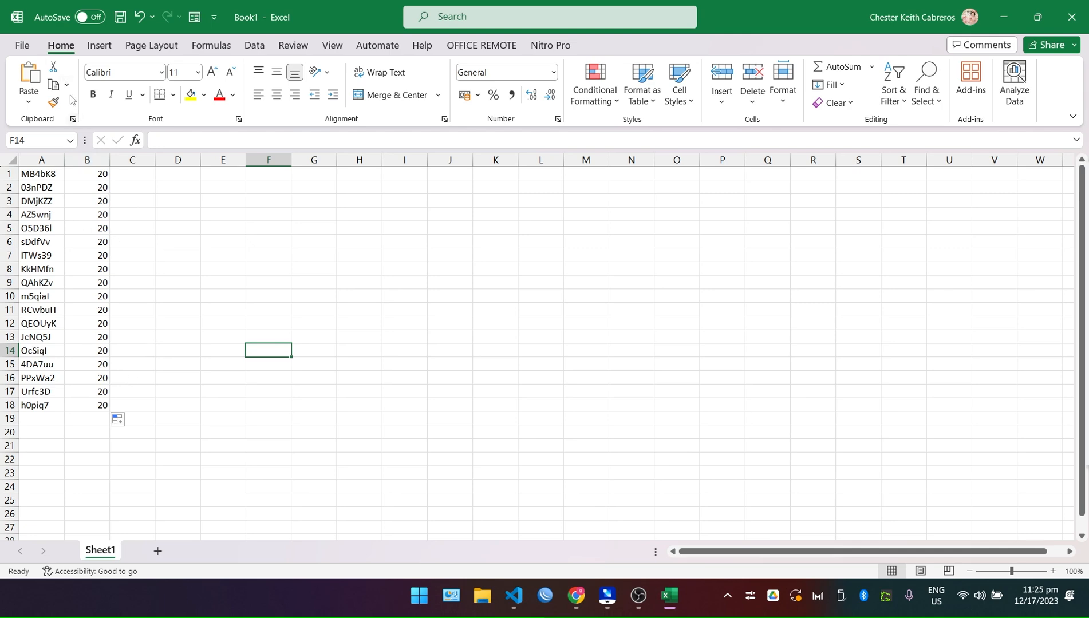
{"action": "left_click", "coordinate": [23, 45]}
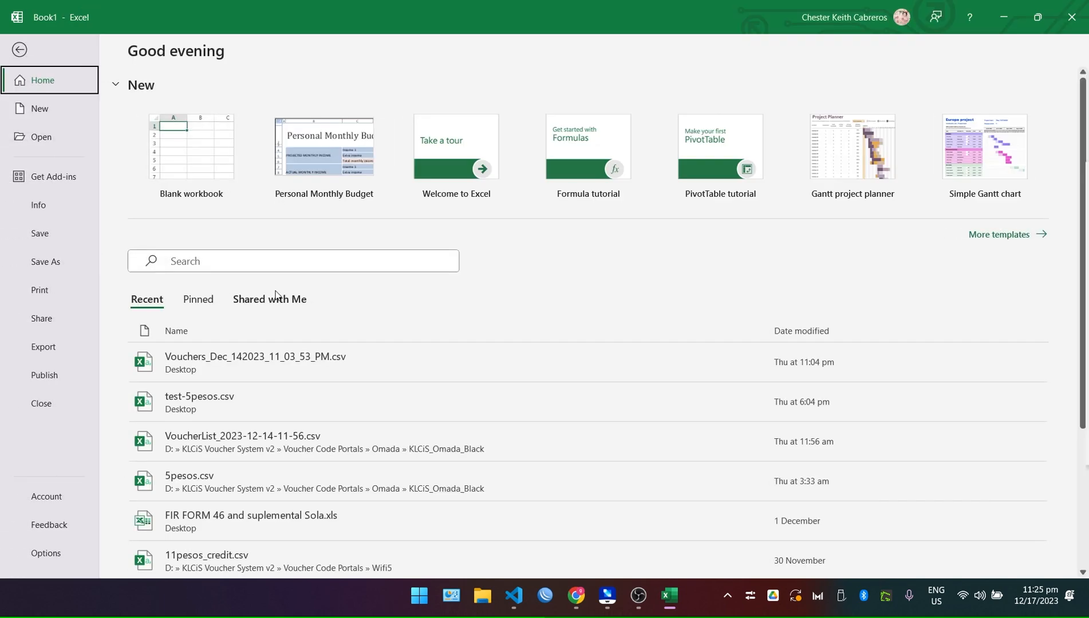
Save the sheet to the Desktop as CSV (Comma delimited) named 20php.
{"action": "left_click", "coordinate": [46, 262]}
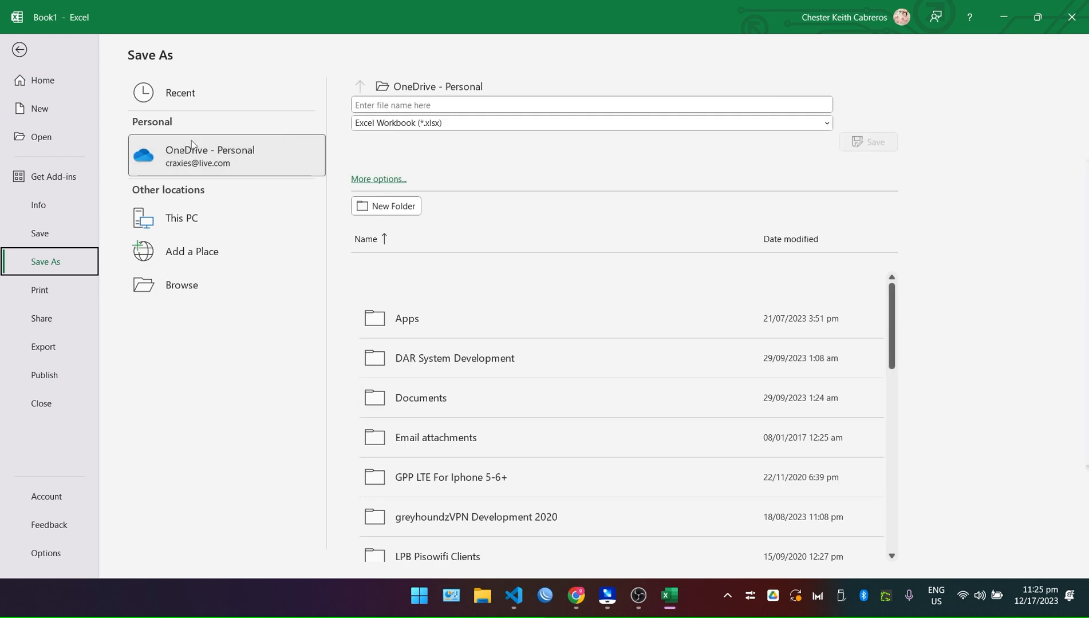
{"action": "left_click", "coordinate": [199, 286]}
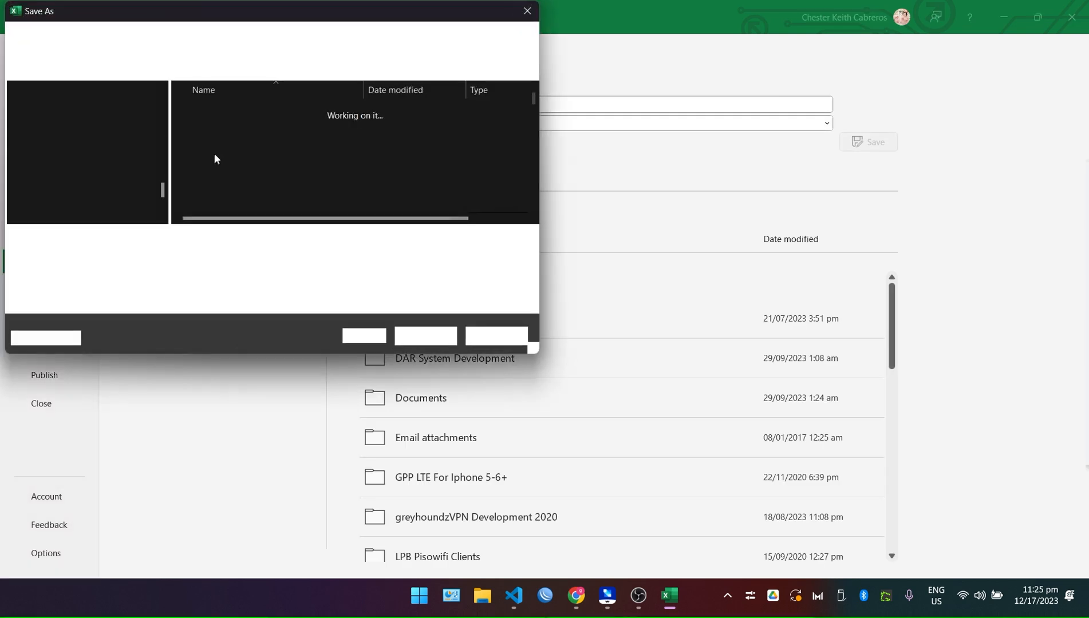
{"action": "scroll", "coordinate": [95, 180], "scroll_direction": "up", "scroll_amount": 5}
{"action": "scroll", "coordinate": [95, 179], "scroll_direction": "up", "scroll_amount": 5}
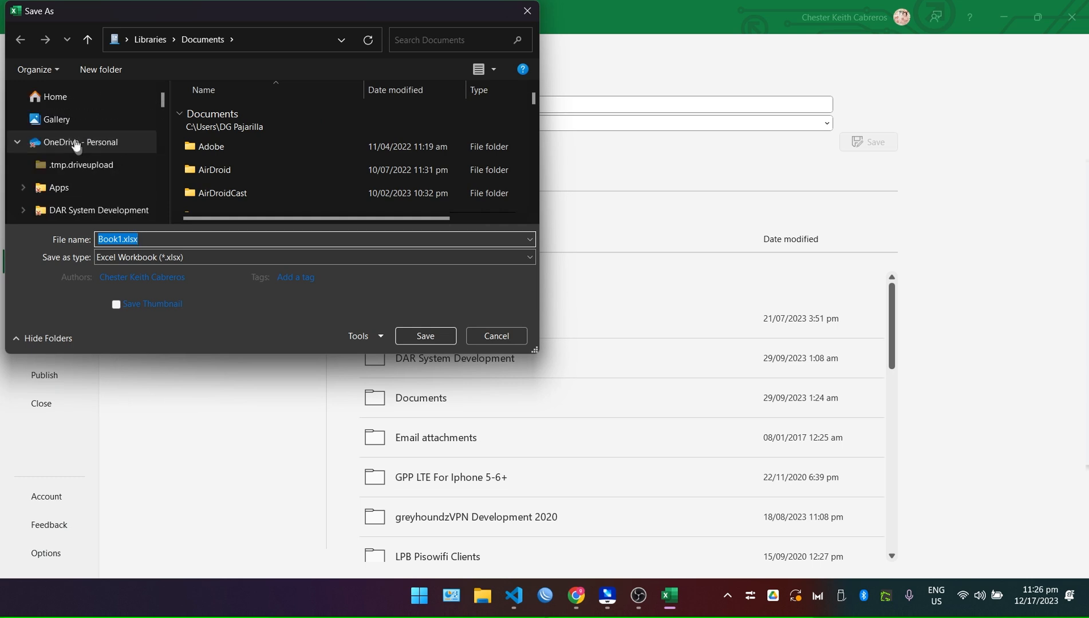
{"action": "scroll", "coordinate": [99, 161], "scroll_direction": "down", "scroll_amount": 10}
{"action": "scroll", "coordinate": [86, 159], "scroll_direction": "down", "scroll_amount": 5}
{"action": "scroll", "coordinate": [89, 153], "scroll_direction": "up", "scroll_amount": 3}
{"action": "scroll", "coordinate": [75, 166], "scroll_direction": "down", "scroll_amount": 3}
{"action": "scroll", "coordinate": [77, 154], "scroll_direction": "down", "scroll_amount": 2}
{"action": "scroll", "coordinate": [80, 149], "scroll_direction": "up", "scroll_amount": 5}
{"action": "left_click", "coordinate": [65, 117]}
{"action": "left_click", "coordinate": [195, 257]}
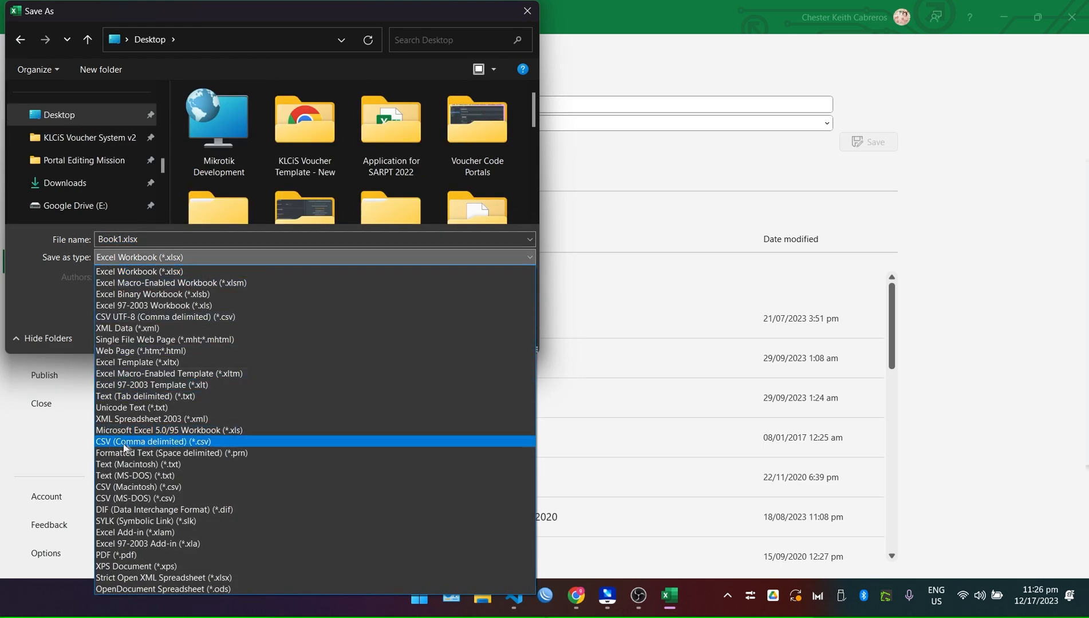
{"action": "left_click", "coordinate": [151, 445]}
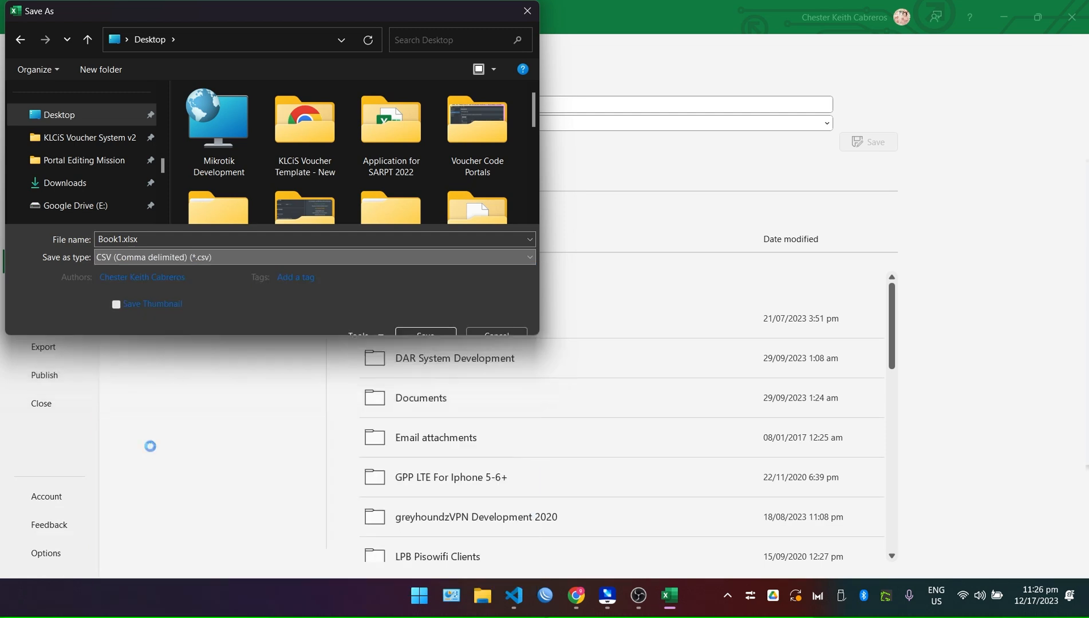
{"action": "double_click", "coordinate": [137, 239]}
{"action": "type", "text": "20php"}
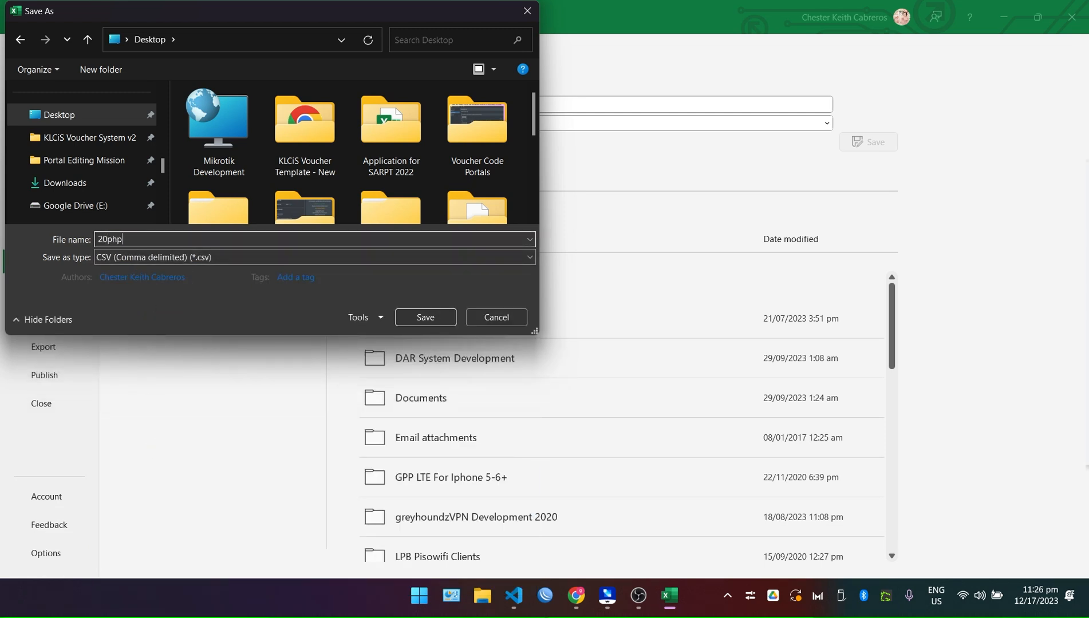
{"action": "left_click", "coordinate": [426, 317]}
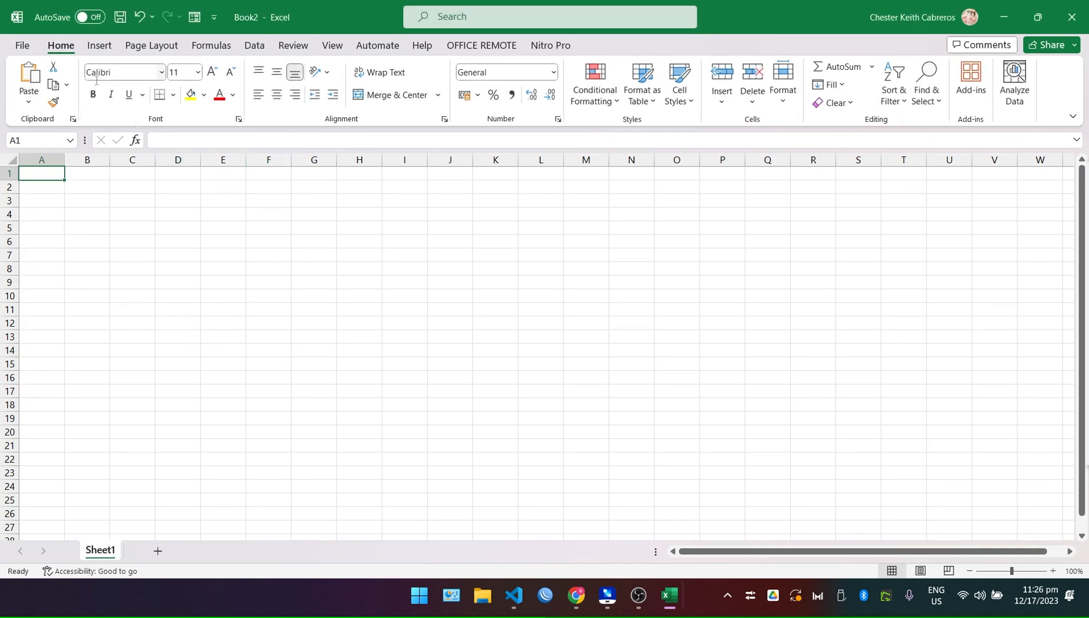
In Omada, go back to Voucher Groups and open the 5PESOS group's details.
{"action": "left_click", "coordinate": [576, 596]}
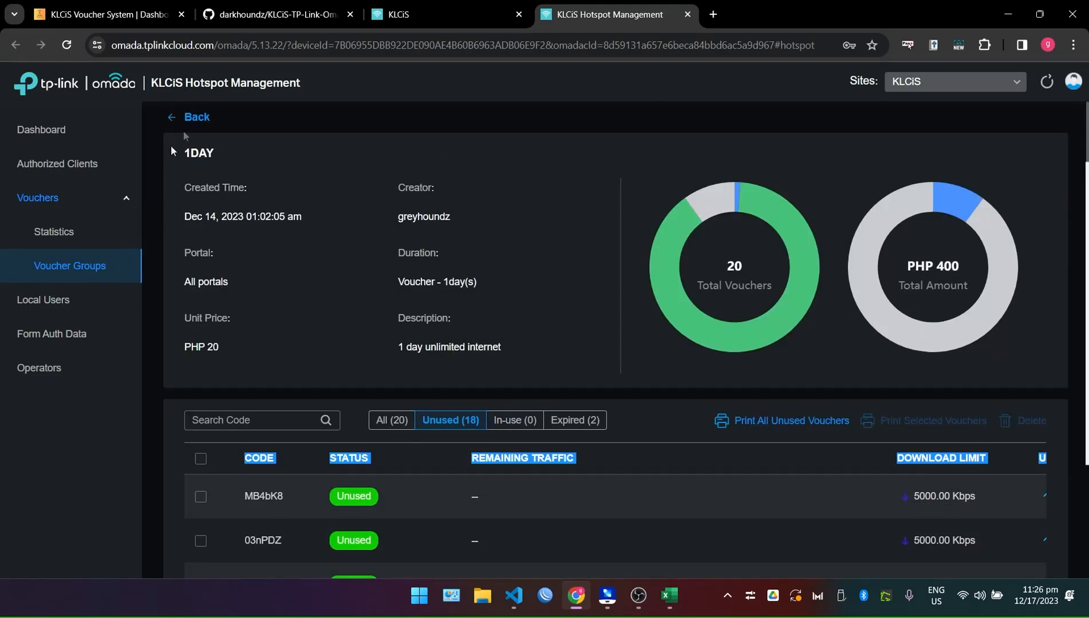
{"action": "left_click", "coordinate": [184, 117]}
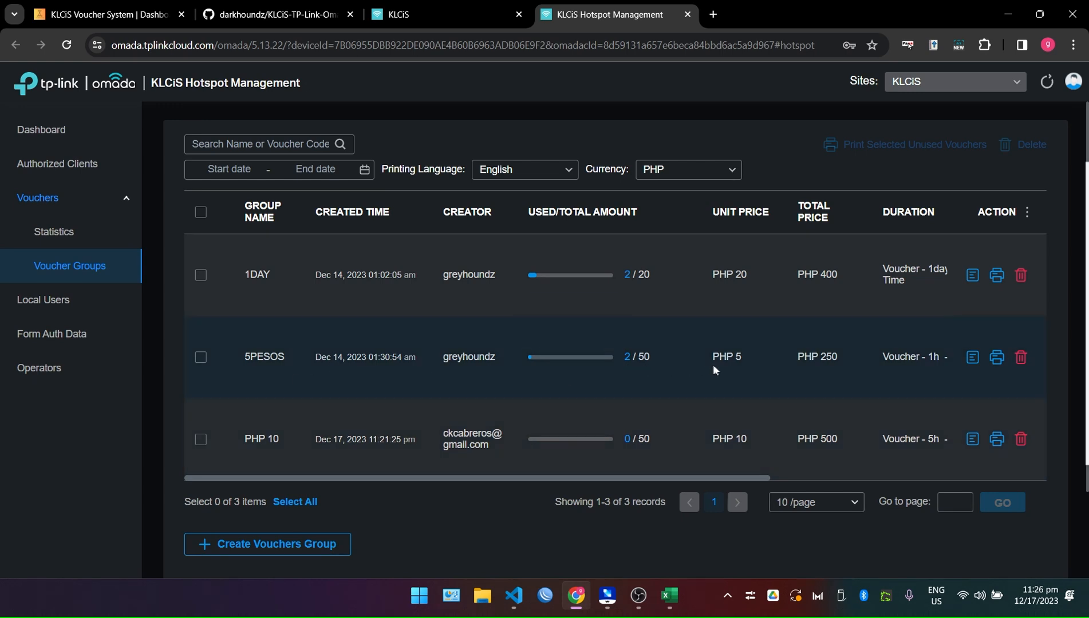
{"action": "left_click_drag", "start_coordinate": [625, 355], "coordinate": [637, 356]}
{"action": "left_click", "coordinate": [708, 359]}
{"action": "left_click", "coordinate": [975, 359]}
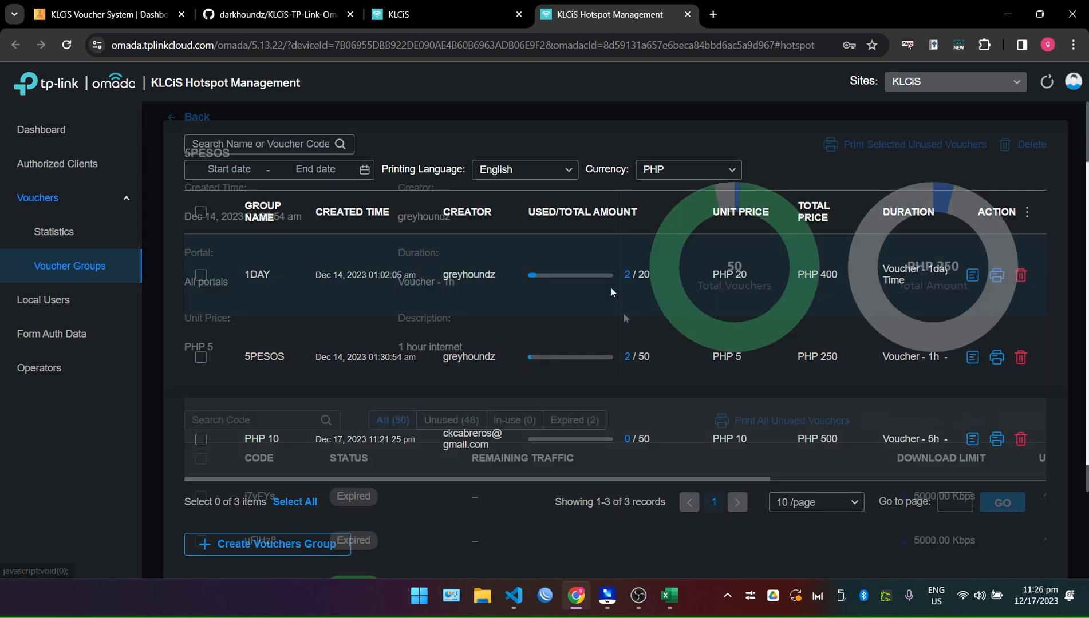
{"action": "scroll", "coordinate": [612, 362], "scroll_direction": "down", "scroll_amount": 6}
{"action": "scroll", "coordinate": [479, 390], "scroll_direction": "up", "scroll_amount": 4}
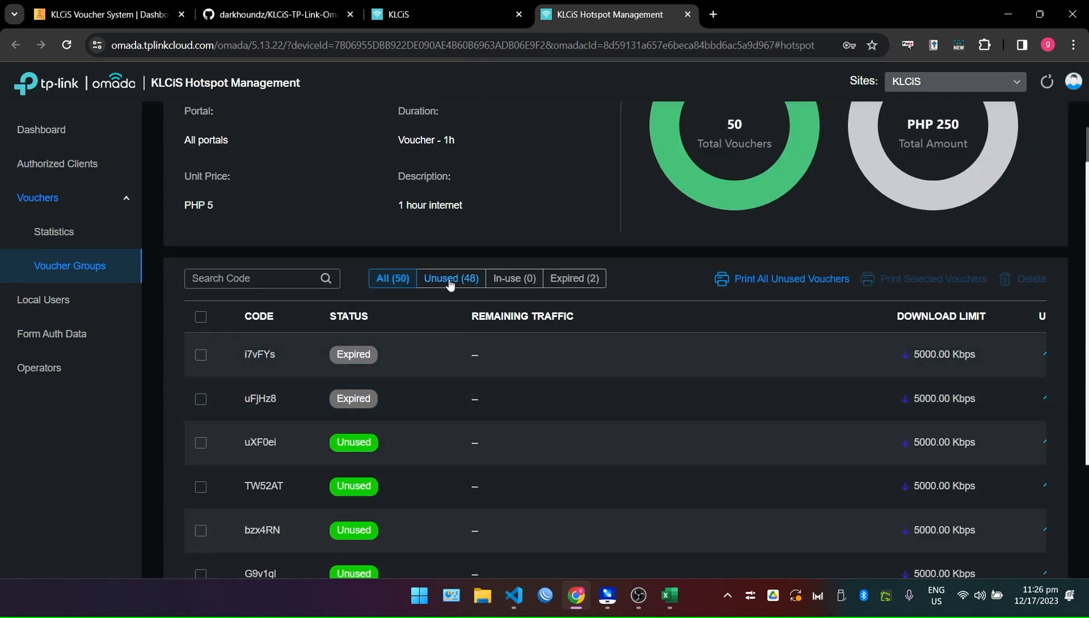
Filter to the 48 unused 5PESOS vouchers and select the whole table text.
{"action": "left_click", "coordinate": [451, 278]}
{"action": "scroll", "coordinate": [580, 355], "scroll_direction": "down", "scroll_amount": 5}
{"action": "scroll", "coordinate": [630, 353], "scroll_direction": "down", "scroll_amount": 20}
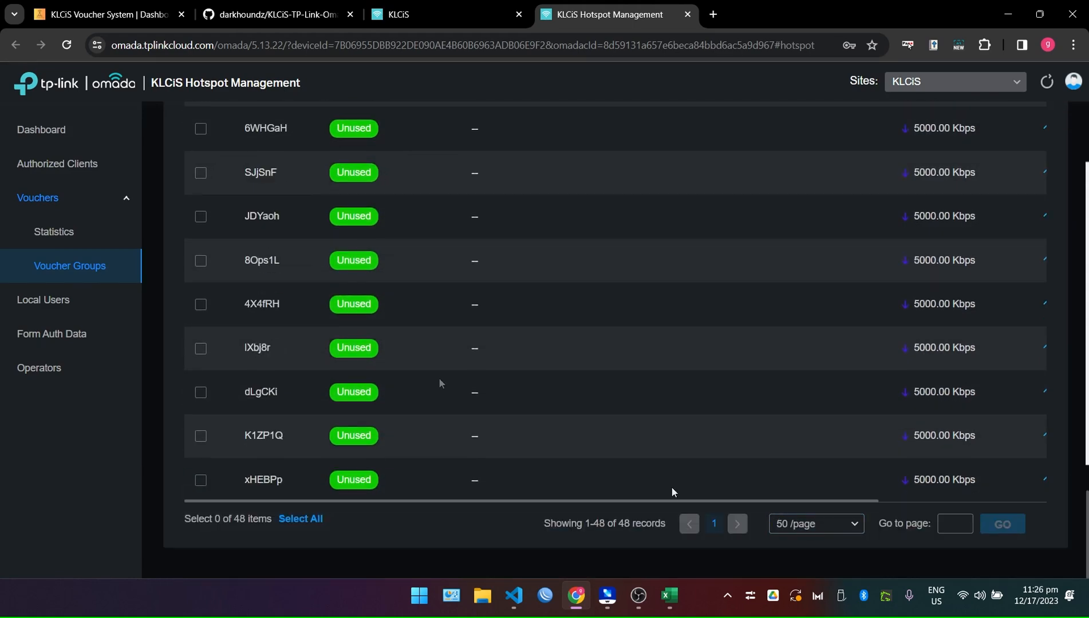
{"action": "scroll", "coordinate": [304, 326], "scroll_direction": "up", "scroll_amount": 10}
{"action": "scroll", "coordinate": [843, 486], "scroll_direction": "down", "scroll_amount": 10}
{"action": "scroll", "coordinate": [571, 467], "scroll_direction": "up", "scroll_amount": 20}
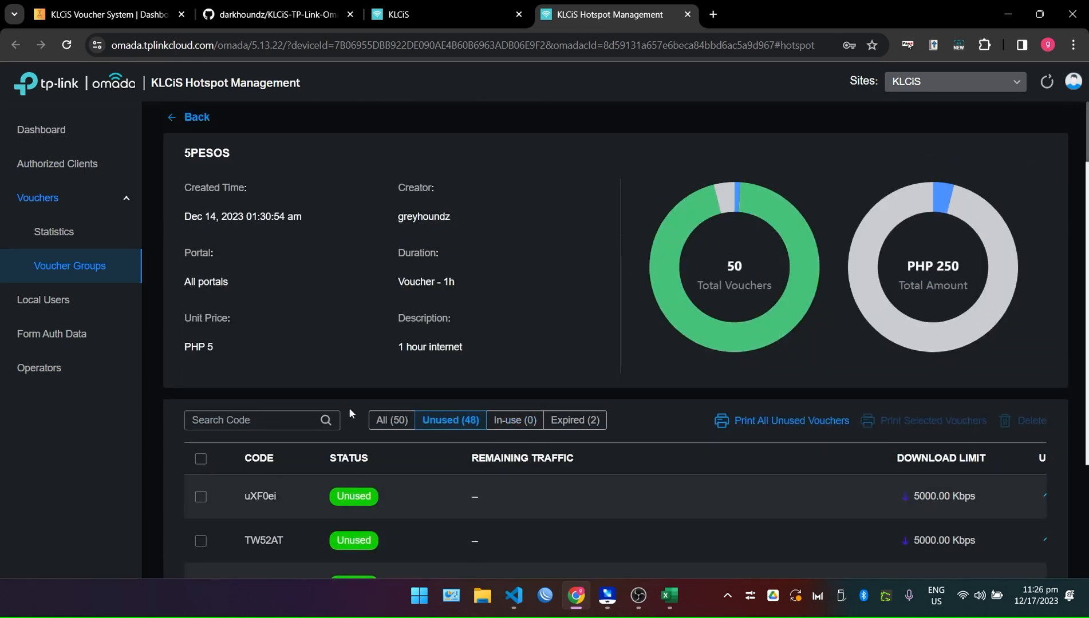
{"action": "scroll", "coordinate": [349, 408], "scroll_direction": "down", "scroll_amount": 2}
{"action": "left_click_drag", "start_coordinate": [244, 328], "coordinate": [372, 577]}
{"action": "left_click_drag", "start_coordinate": [488, 603], "coordinate": [984, 484]}
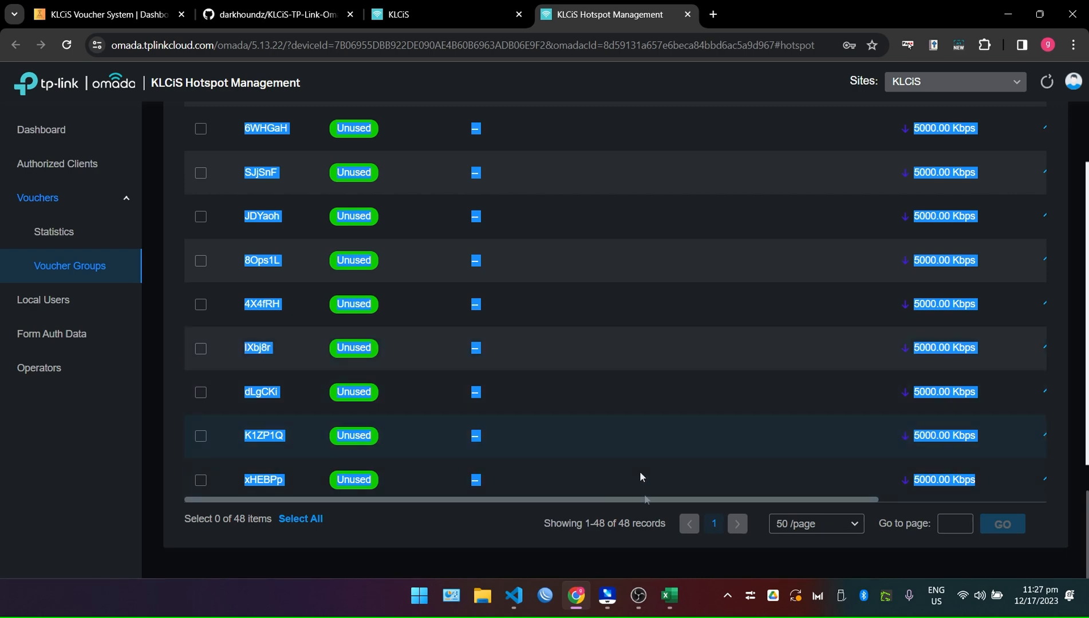
Switch to blank workbook Book2 and select cell A1 as the paste target.
{"action": "mouse_move", "coordinate": [669, 596]}
{"action": "left_click", "coordinate": [746, 516]}
{"action": "left_click", "coordinate": [177, 241]}
{"action": "left_click", "coordinate": [45, 178]}
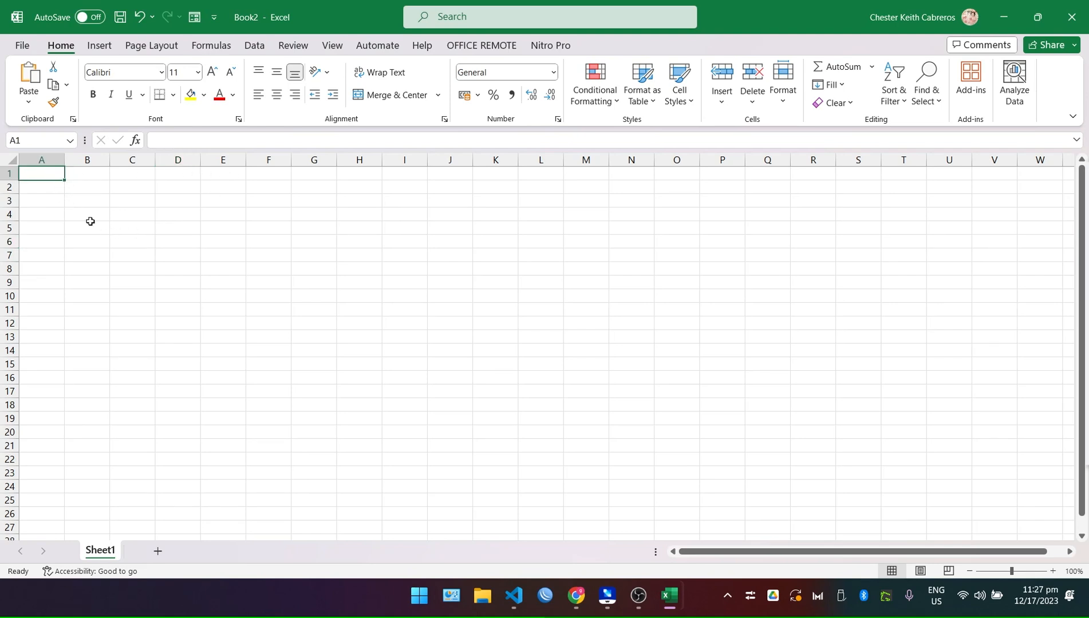
Delete the empty CODE column and the extra columns B–E beside the voucher codes.
{"action": "left_click", "coordinate": [506, 289]}
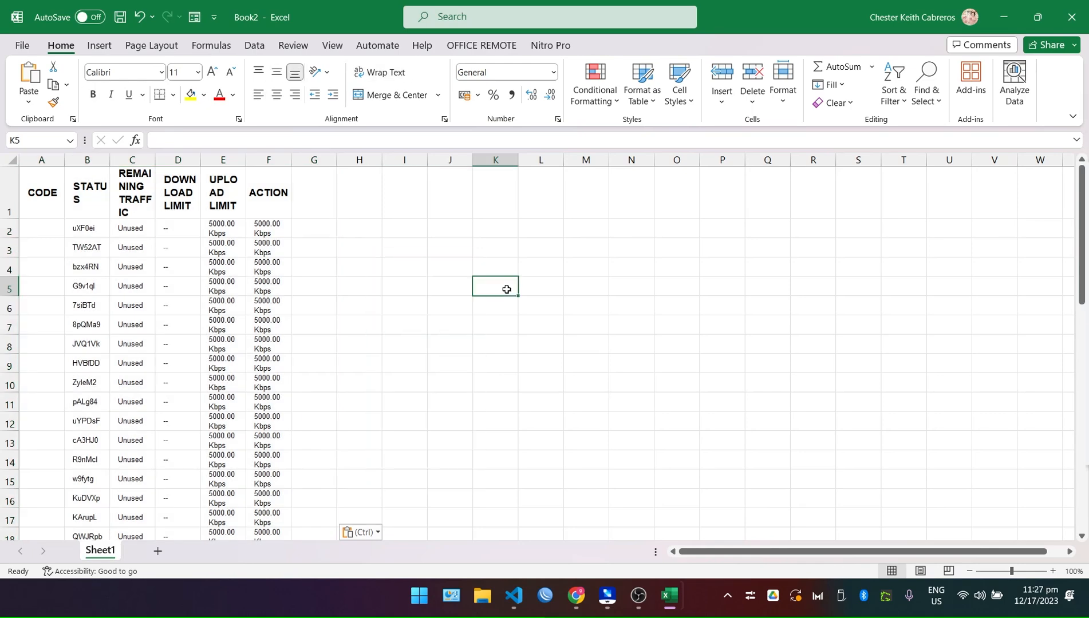
{"action": "right_click", "coordinate": [49, 160]}
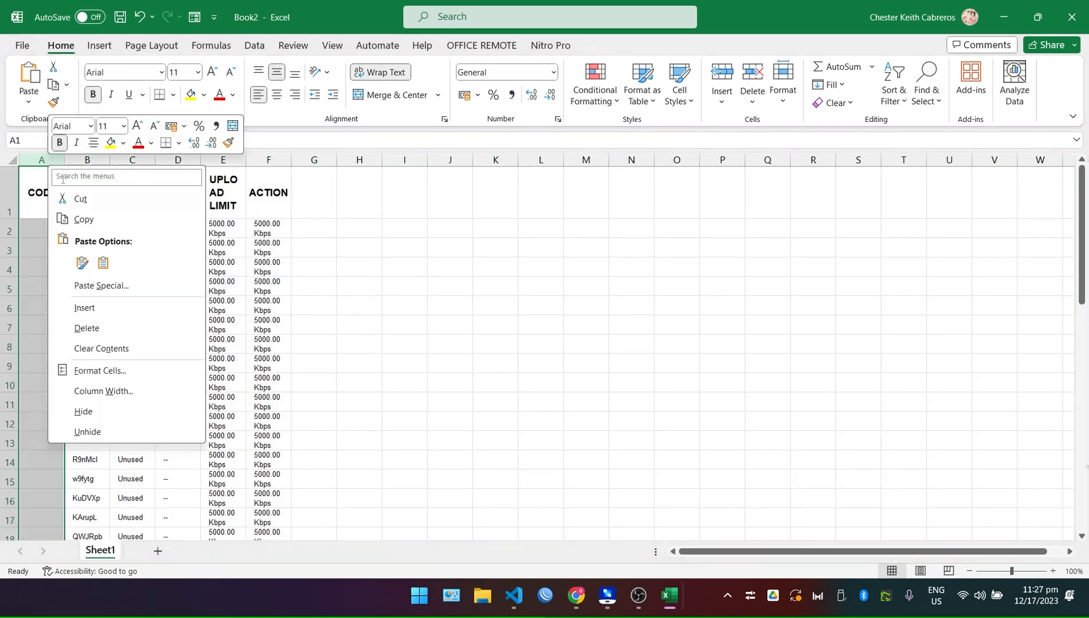
{"action": "left_click", "coordinate": [113, 325]}
{"action": "left_click_drag", "start_coordinate": [87, 161], "coordinate": [224, 161]}
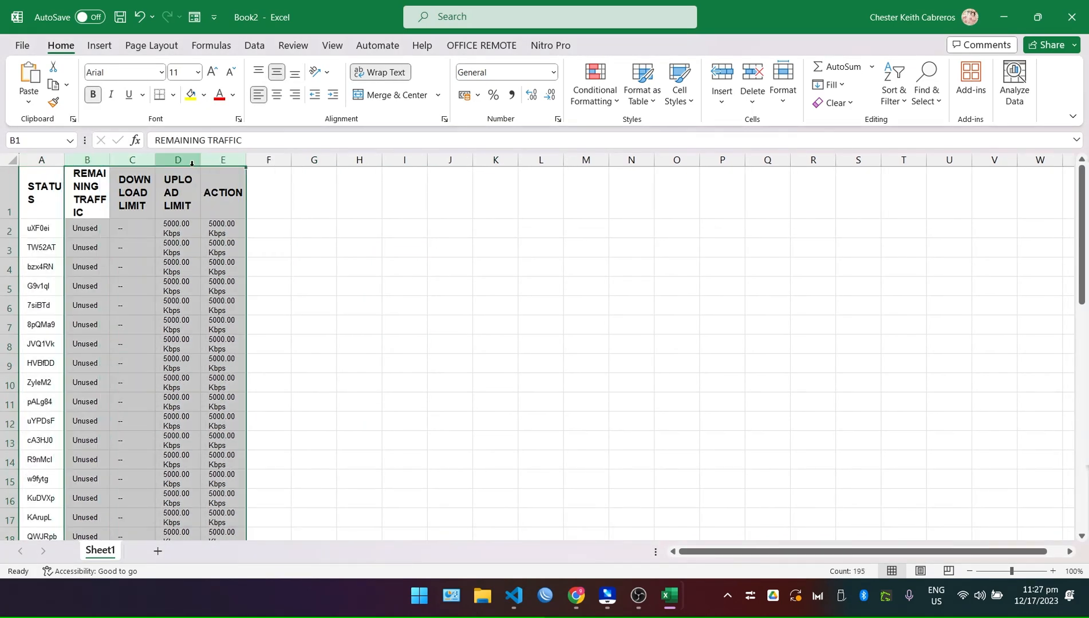
{"action": "right_click", "coordinate": [192, 162]}
{"action": "left_click", "coordinate": [268, 332]}
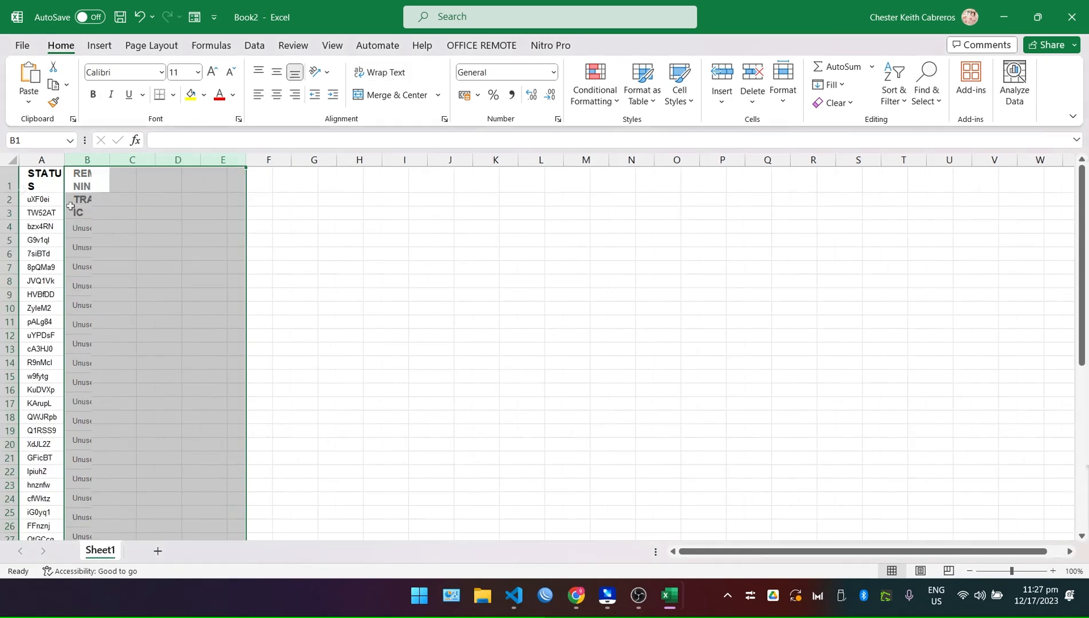
Delete the STATUS header row so the codes start in row 1.
{"action": "left_click", "coordinate": [8, 185]}
{"action": "right_click", "coordinate": [16, 187]}
{"action": "left_click", "coordinate": [8, 178]}
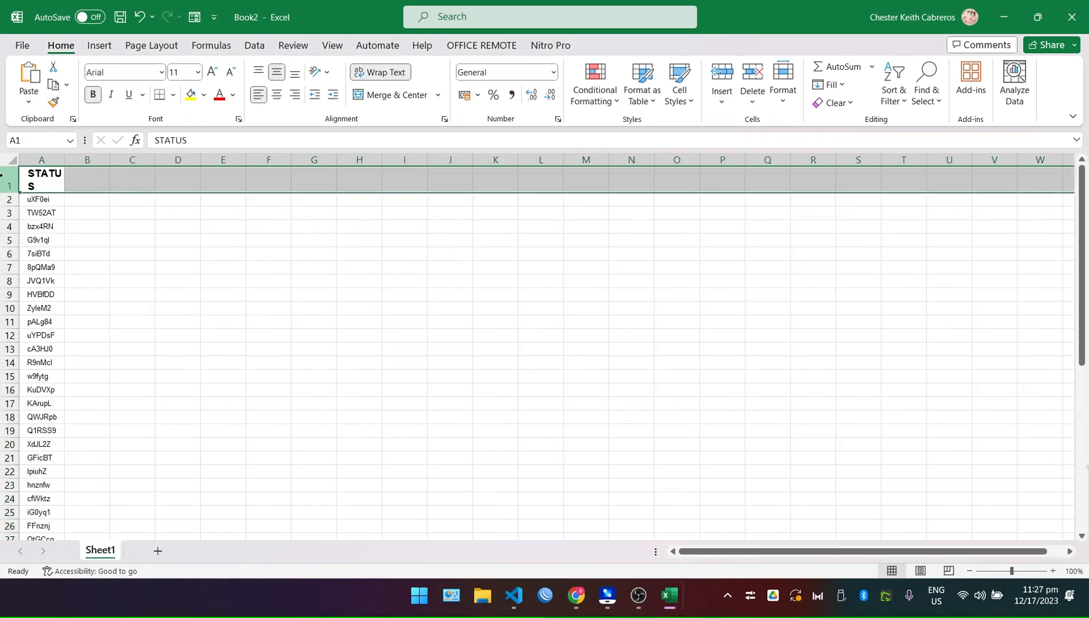
{"action": "right_click", "coordinate": [7, 177]}
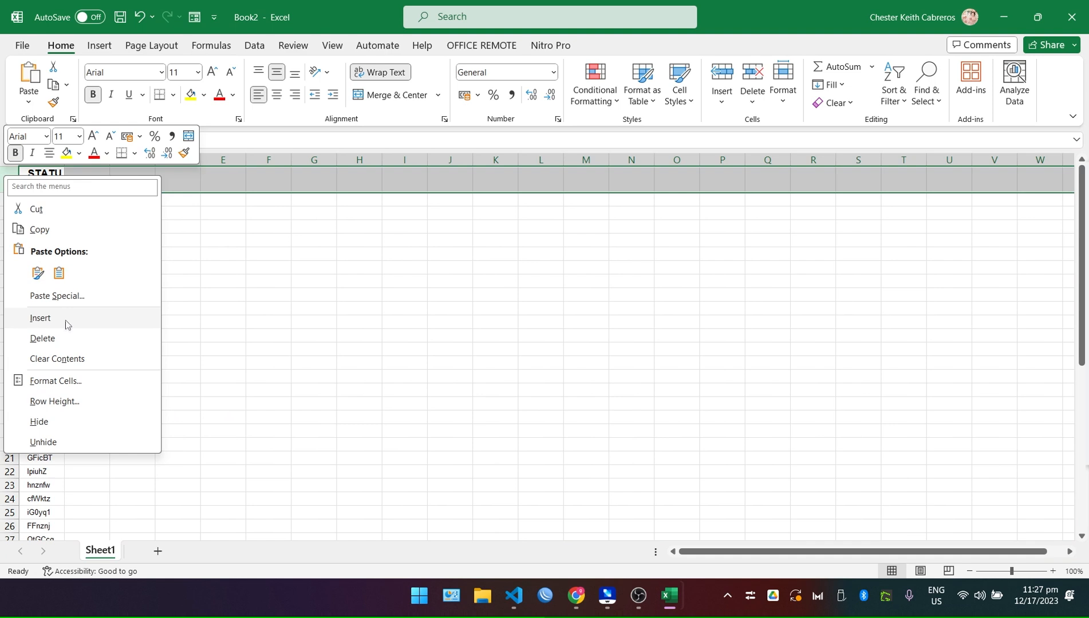
{"action": "left_click", "coordinate": [69, 338]}
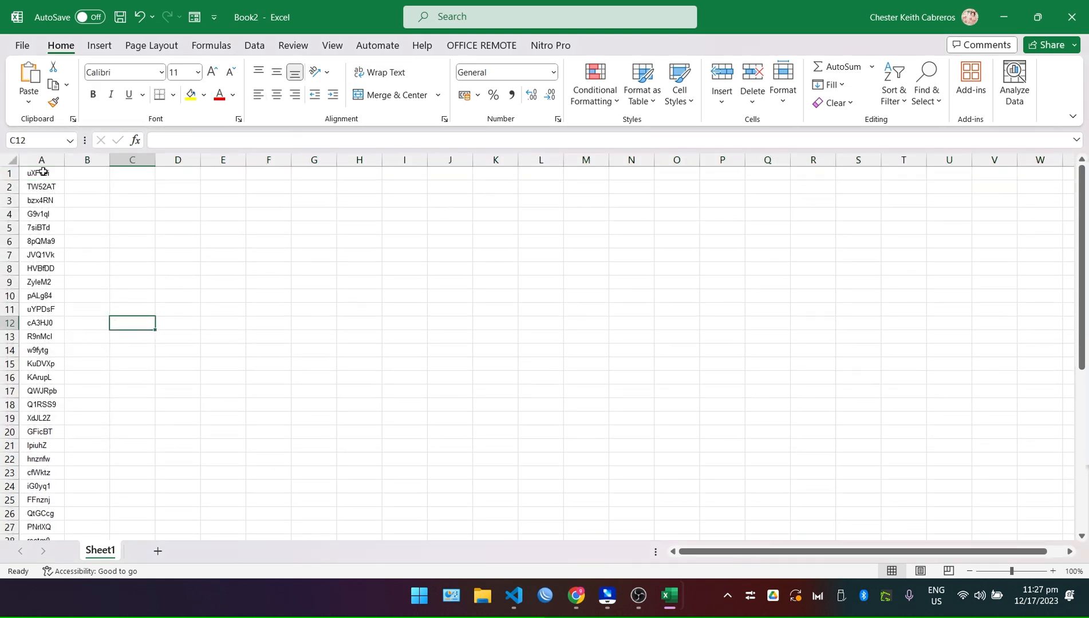
Clear all formatting from voucher-code column A.
{"action": "left_click", "coordinate": [41, 161]}
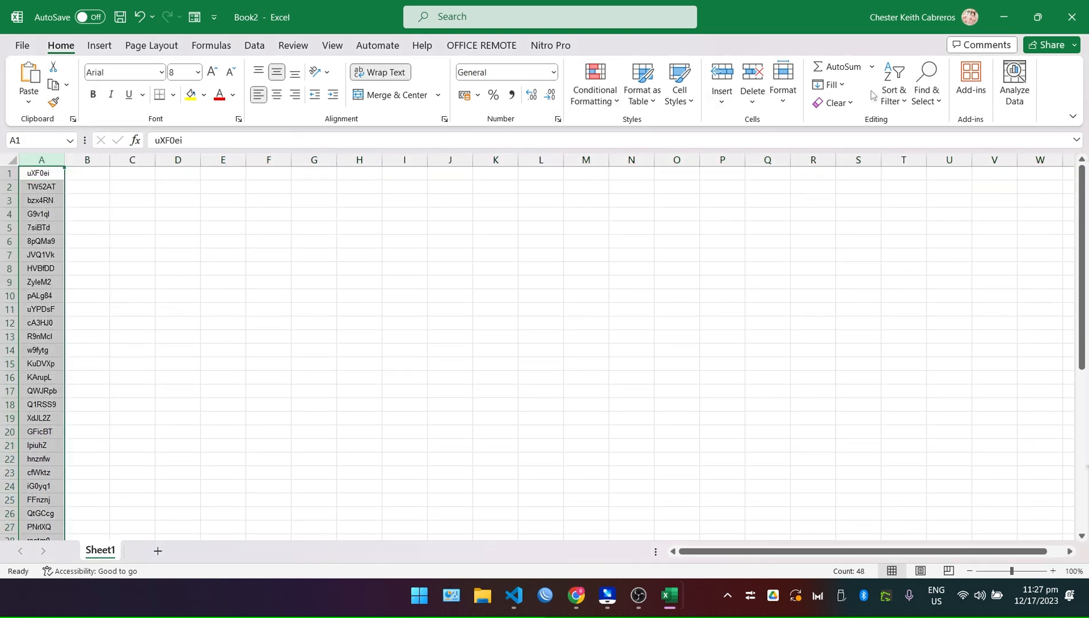
{"action": "left_click", "coordinate": [837, 103]}
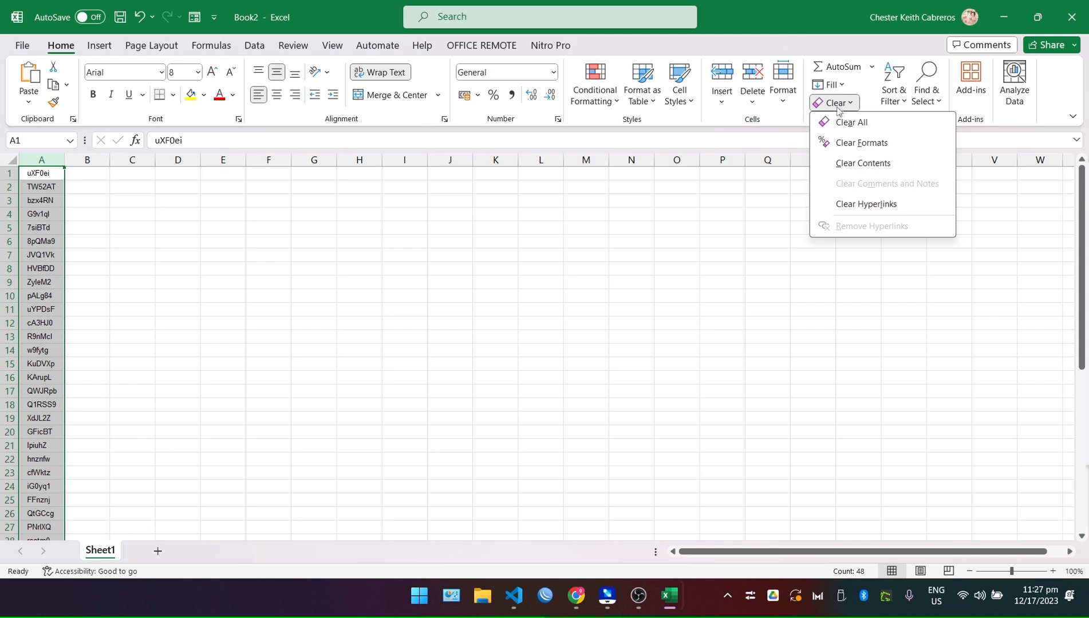
{"action": "left_click", "coordinate": [854, 142]}
{"action": "left_click", "coordinate": [359, 255]}
Enter the price 5 in B1 and format column B as Number with no decimals.
{"action": "left_click", "coordinate": [77, 172]}
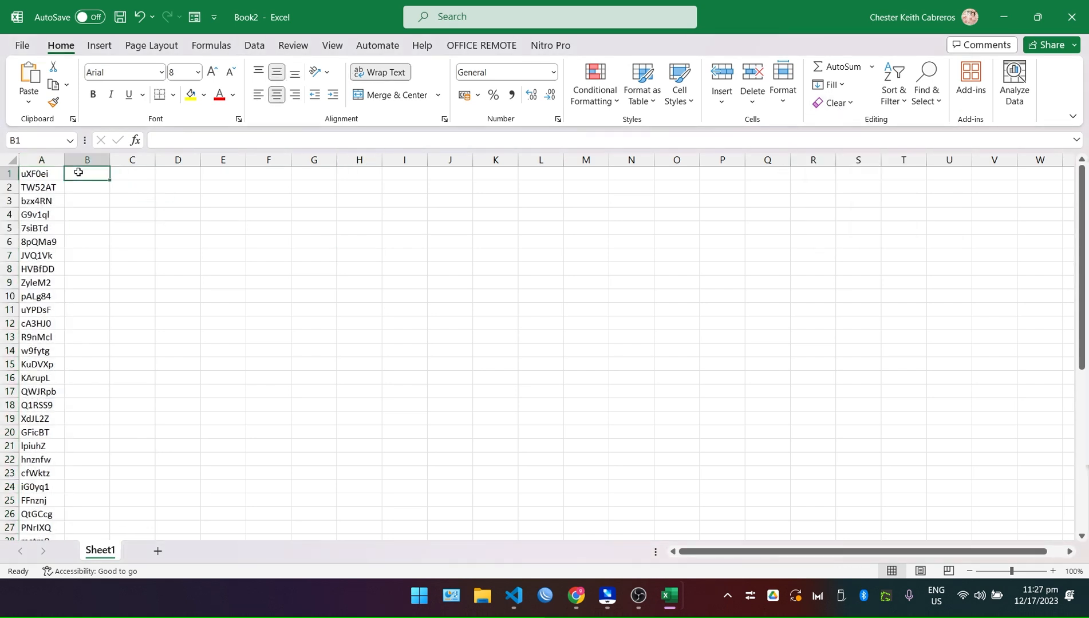
{"action": "type", "text": "5"}
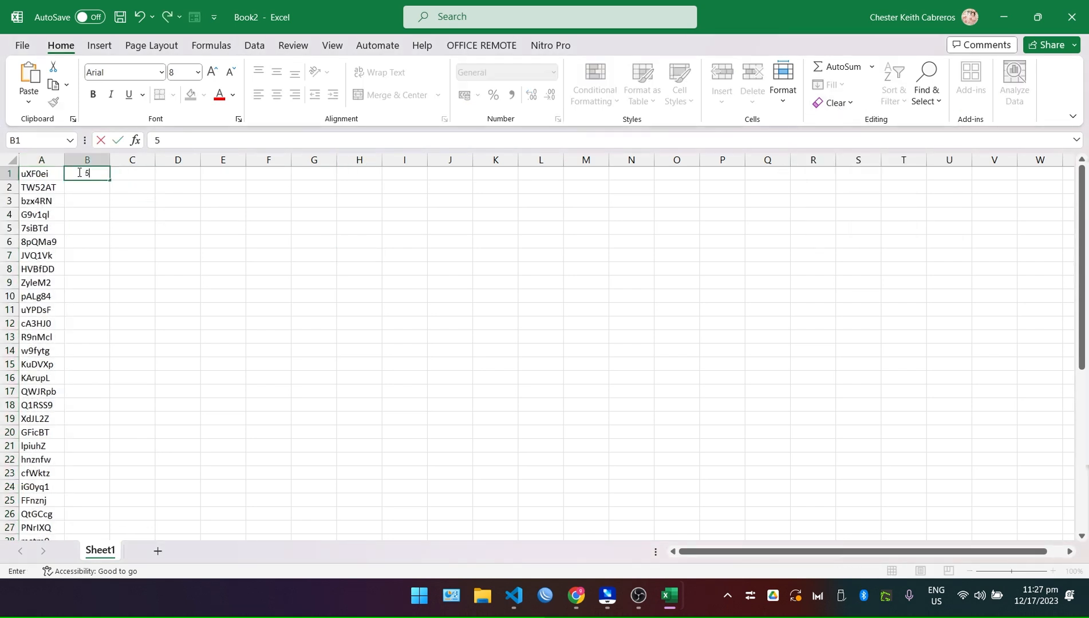
{"action": "left_click", "coordinate": [146, 200]}
{"action": "left_click", "coordinate": [89, 174]}
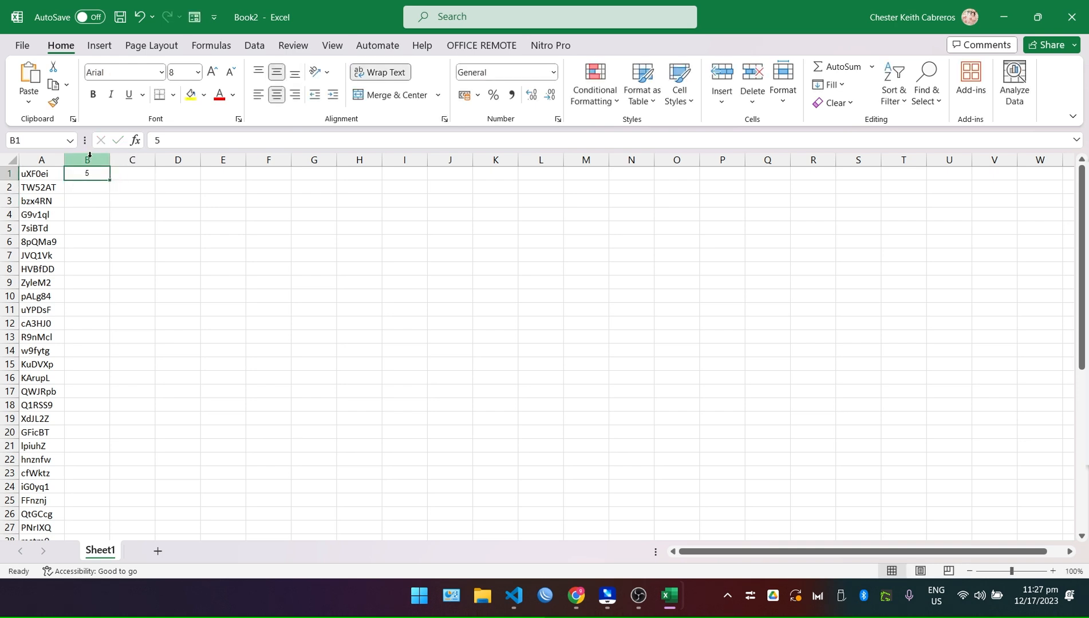
{"action": "left_click", "coordinate": [87, 160]}
{"action": "left_click", "coordinate": [553, 72]}
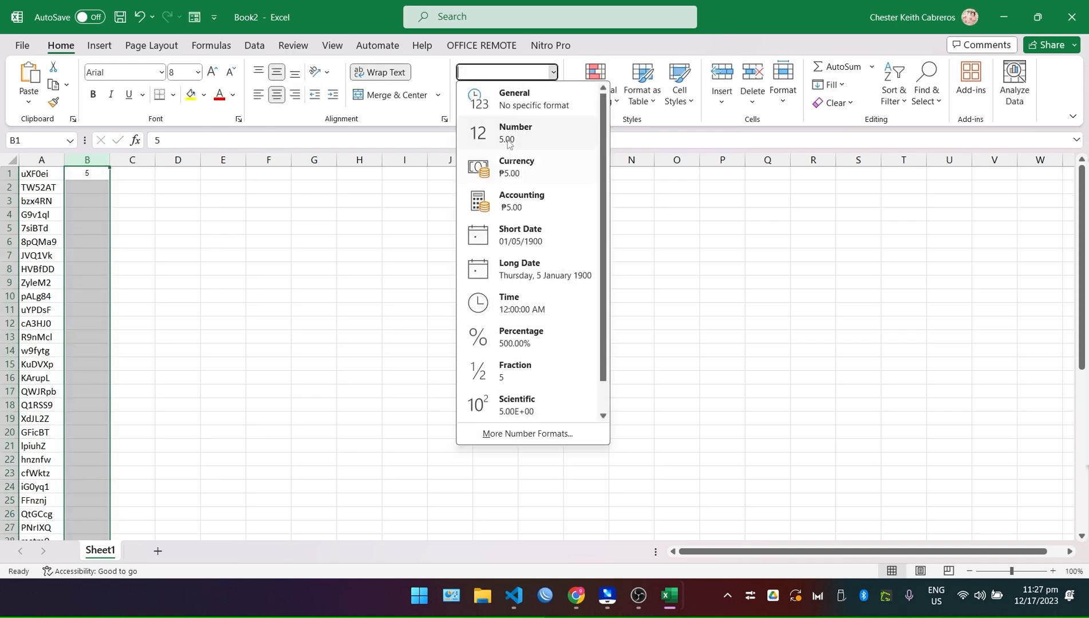
{"action": "left_click", "coordinate": [492, 132]}
{"action": "left_click", "coordinate": [531, 96]}
{"action": "left_click", "coordinate": [549, 97]}
{"action": "left_click", "coordinate": [550, 97]}
{"action": "left_click", "coordinate": [550, 97]}
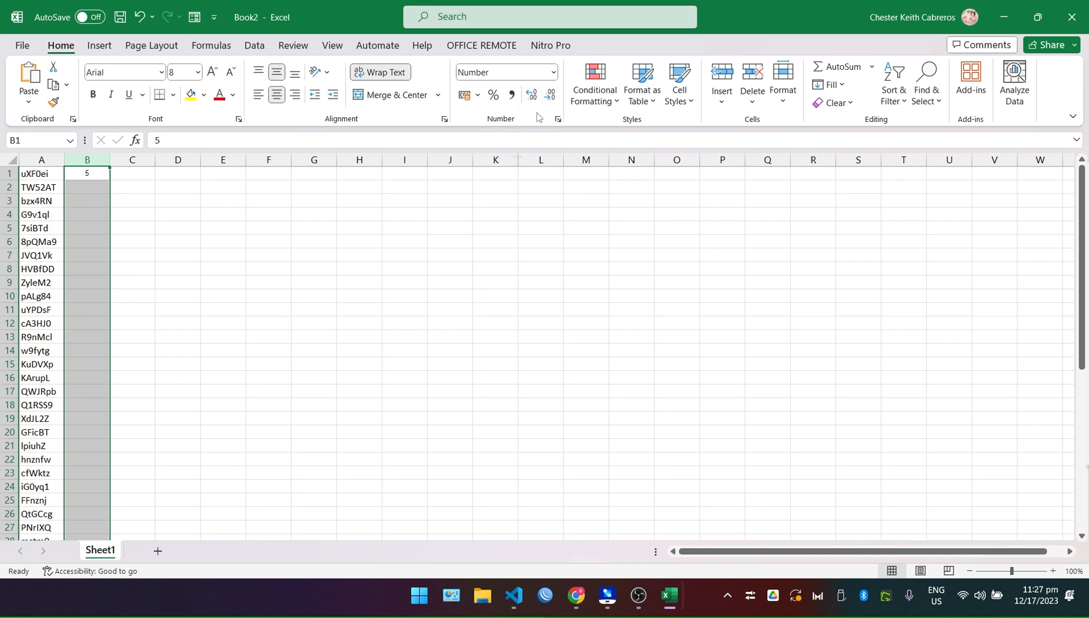
{"action": "left_click", "coordinate": [450, 310]}
Set columns A and B to 12-point font and widen column A to fit the codes.
{"action": "left_click_drag", "start_coordinate": [43, 161], "coordinate": [103, 162]}
{"action": "left_click", "coordinate": [182, 73]}
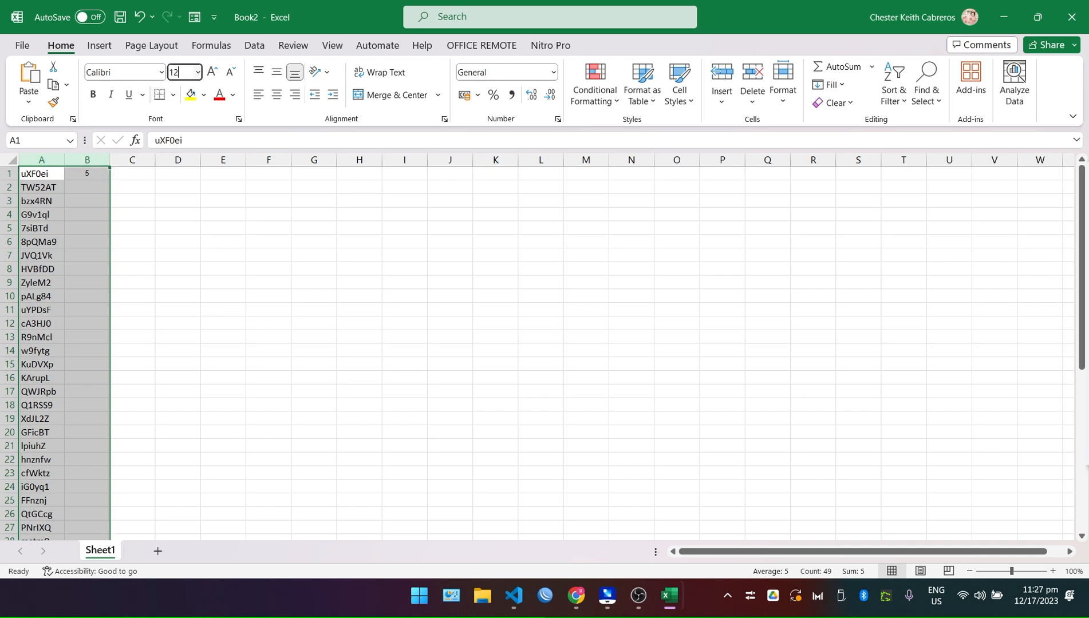
{"action": "key", "text": "Return"}
{"action": "left_click", "coordinate": [233, 287]}
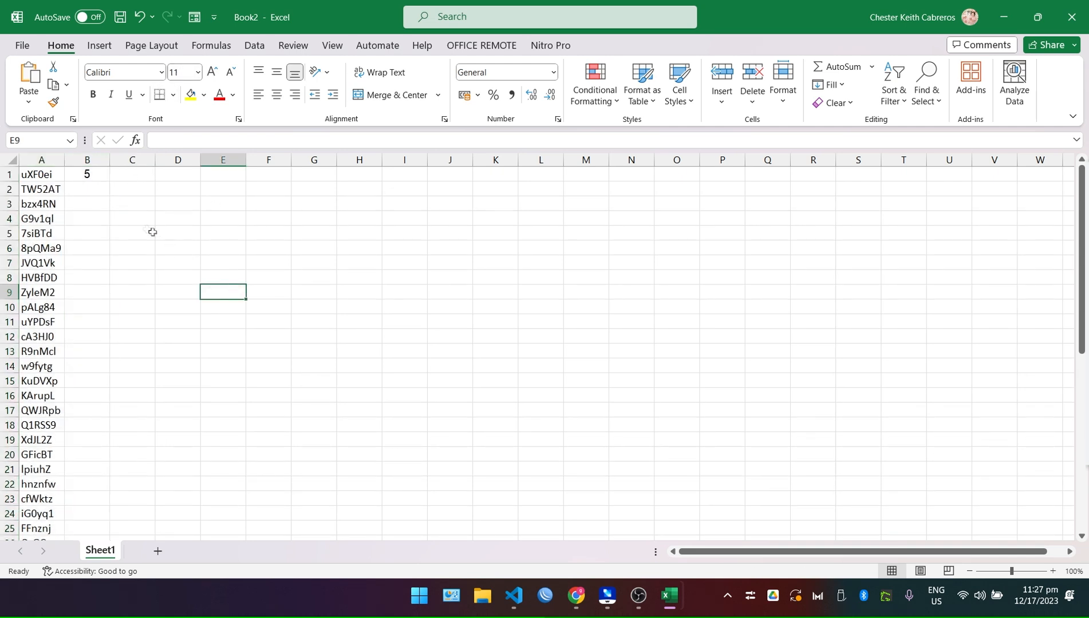
{"action": "left_click", "coordinate": [92, 174]}
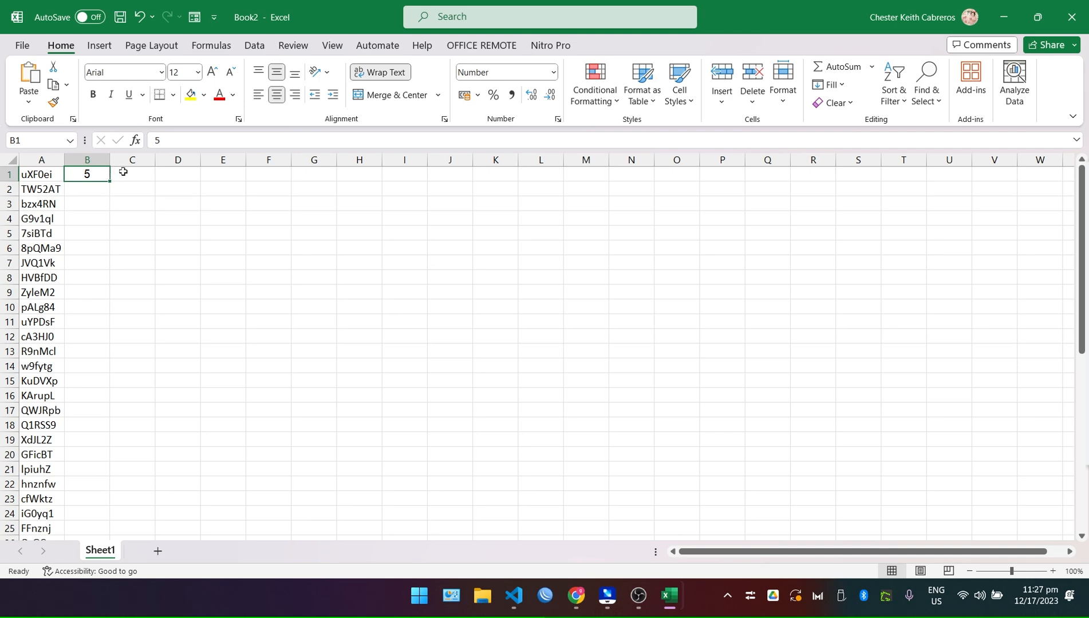
{"action": "scroll", "coordinate": [186, 309], "scroll_direction": "down", "scroll_amount": 6}
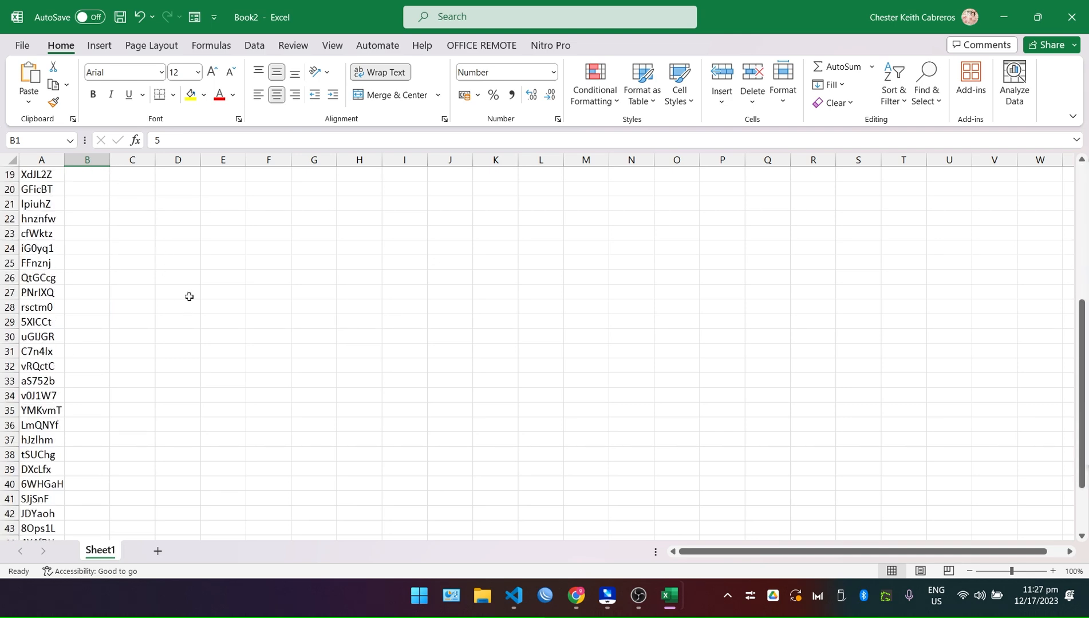
{"action": "scroll", "coordinate": [187, 297], "scroll_direction": "up", "scroll_amount": 6}
{"action": "left_click_drag", "start_coordinate": [65, 155], "coordinate": [80, 155]}
Fill the 5 down beside all codes to row 48 and start saving the workbook.
{"action": "left_click", "coordinate": [192, 247]}
{"action": "left_click", "coordinate": [107, 174]}
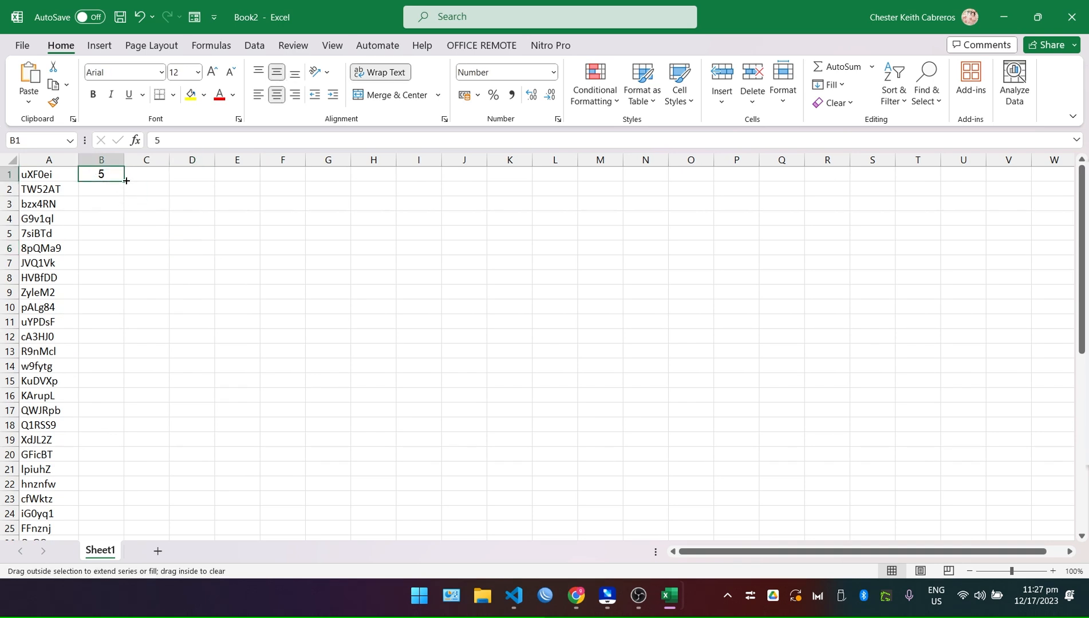
{"action": "double_click", "coordinate": [125, 181]}
{"action": "scroll", "coordinate": [263, 316], "scroll_direction": "down", "scroll_amount": 11}
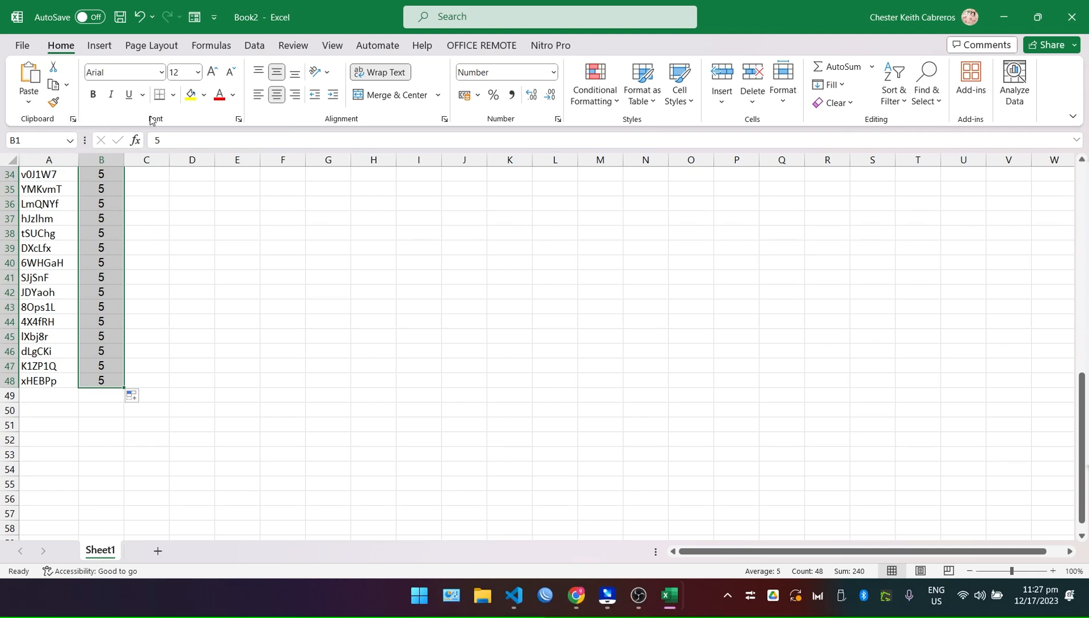
{"action": "key", "text": "ctrl+s"}
Try the Desktop location in the quick save dialog, then cancel it without saving.
{"action": "left_click", "coordinate": [553, 324]}
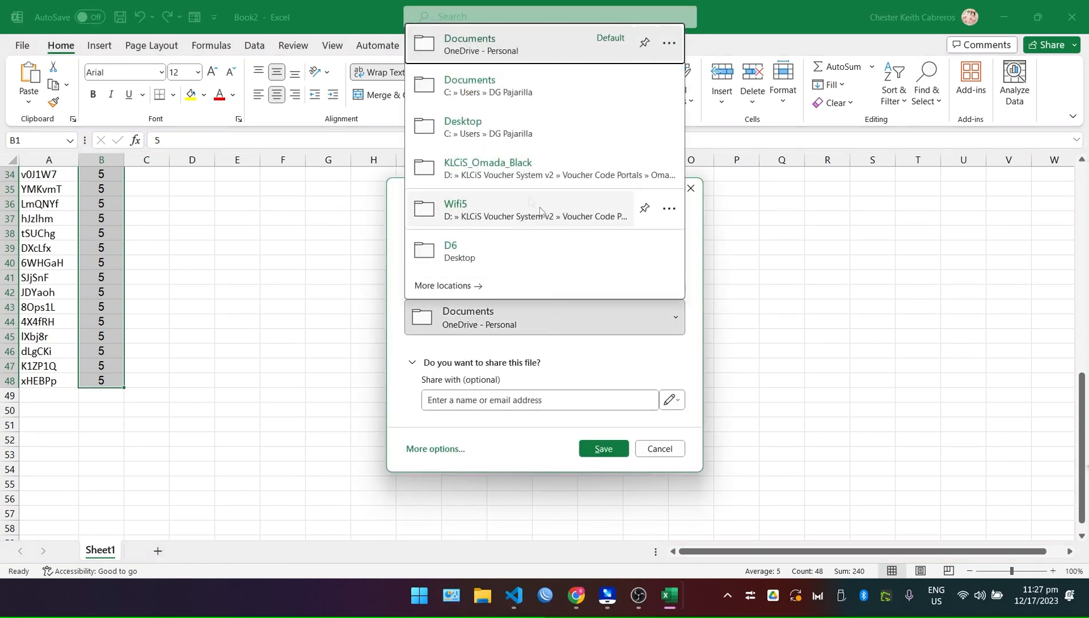
{"action": "left_click", "coordinate": [537, 132]}
{"action": "left_click", "coordinate": [523, 258]}
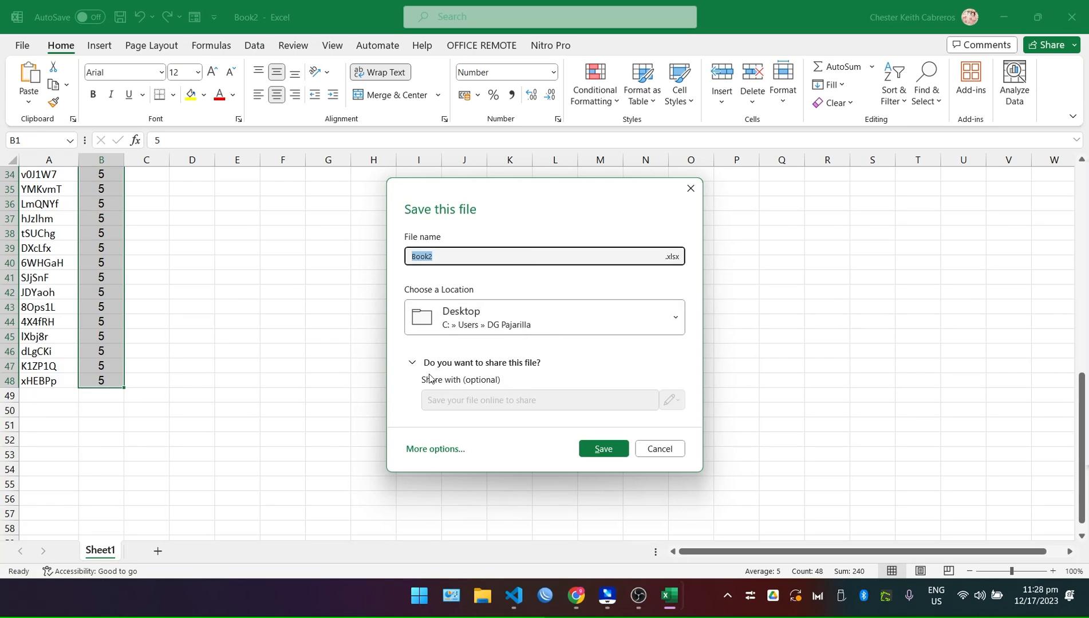
{"action": "left_click", "coordinate": [414, 363]}
{"action": "left_click", "coordinate": [413, 363]}
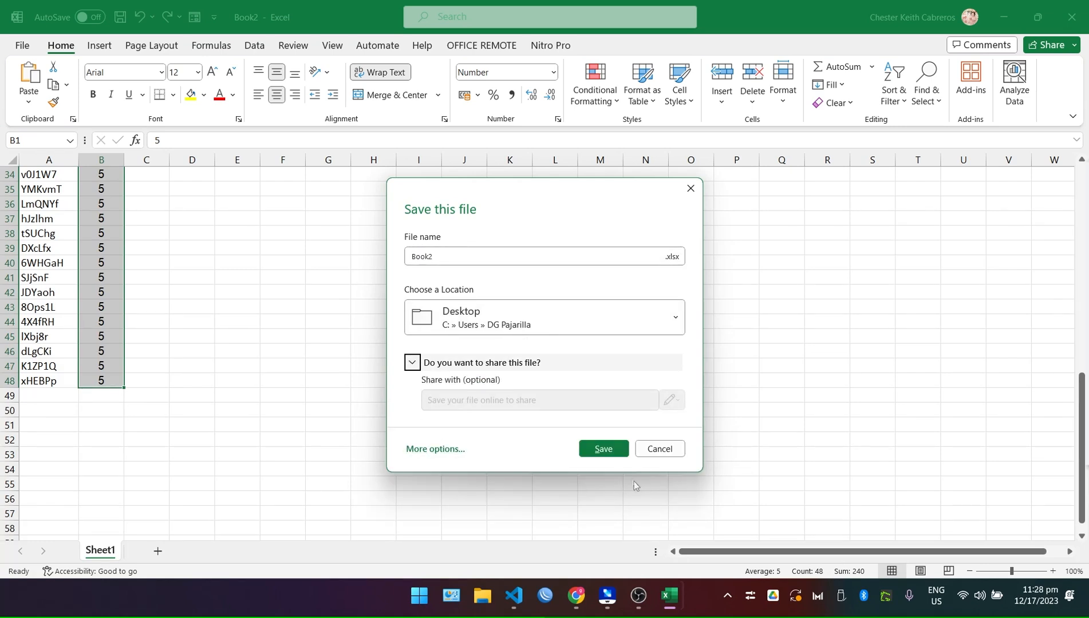
{"action": "left_click", "coordinate": [659, 449]}
Bring up the full Save As folder browser from the File backstage.
{"action": "left_click", "coordinate": [22, 45]}
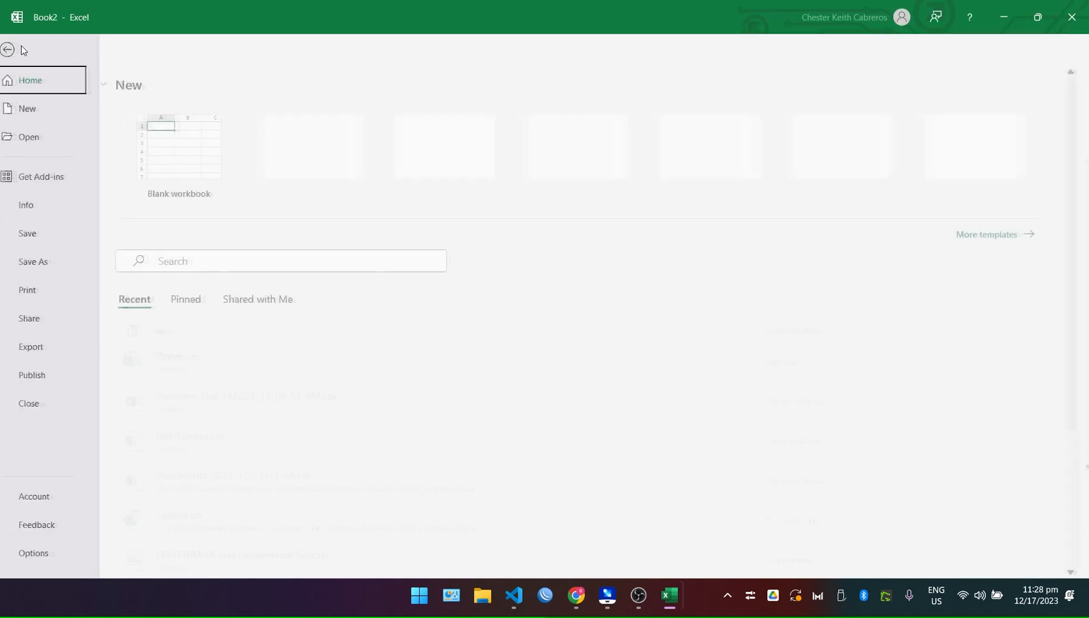
{"action": "left_click", "coordinate": [57, 253]}
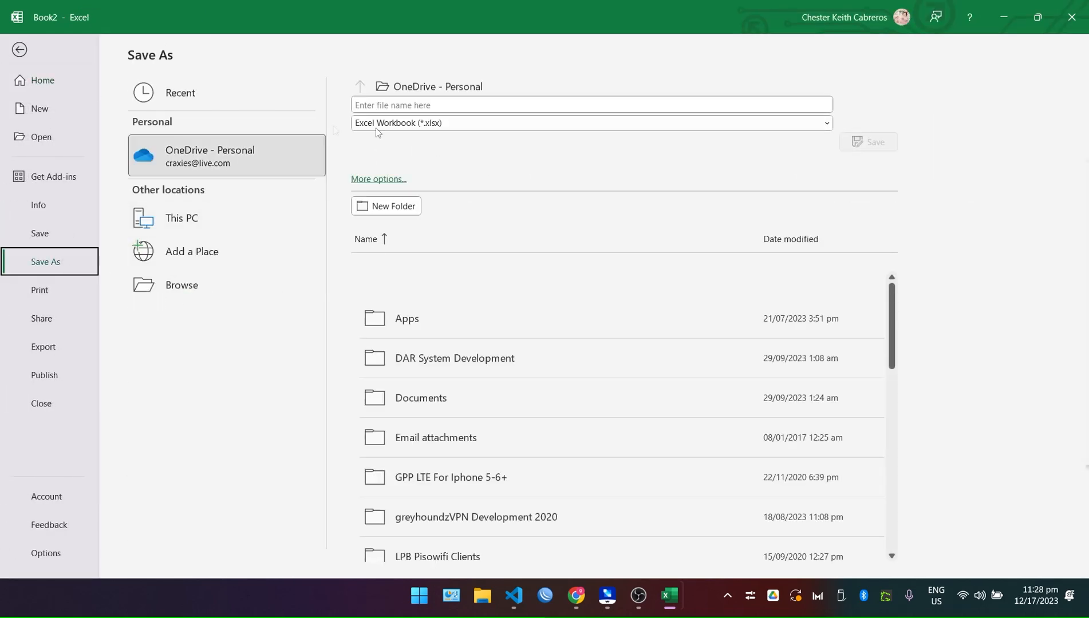
{"action": "left_click", "coordinate": [199, 285]}
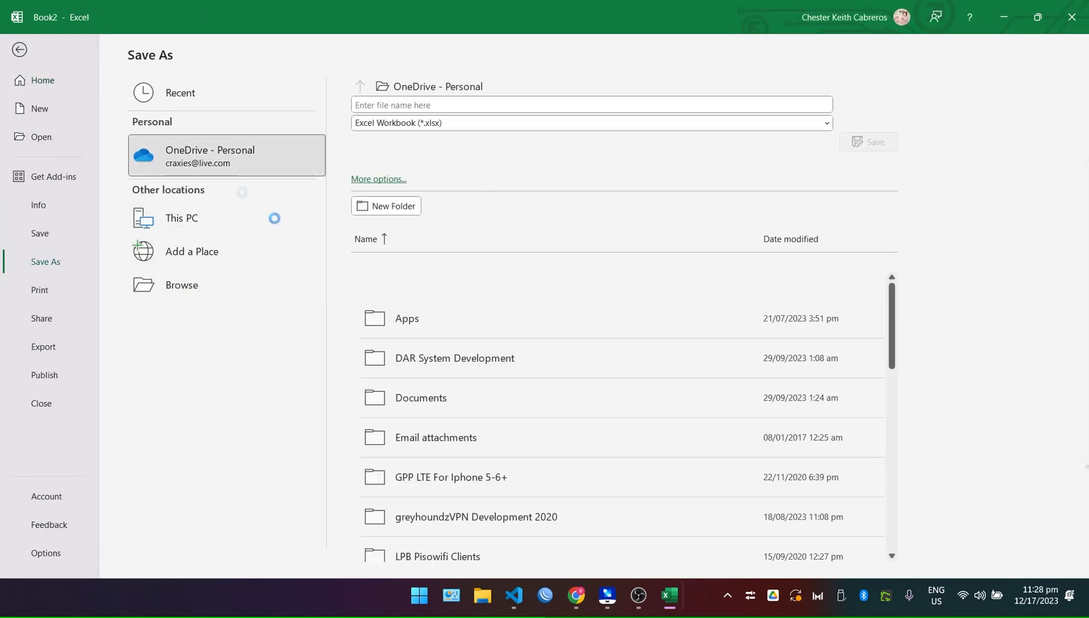
{"action": "scroll", "coordinate": [68, 172], "scroll_direction": "up", "scroll_amount": 2}
{"action": "scroll", "coordinate": [67, 187], "scroll_direction": "down", "scroll_amount": 1}
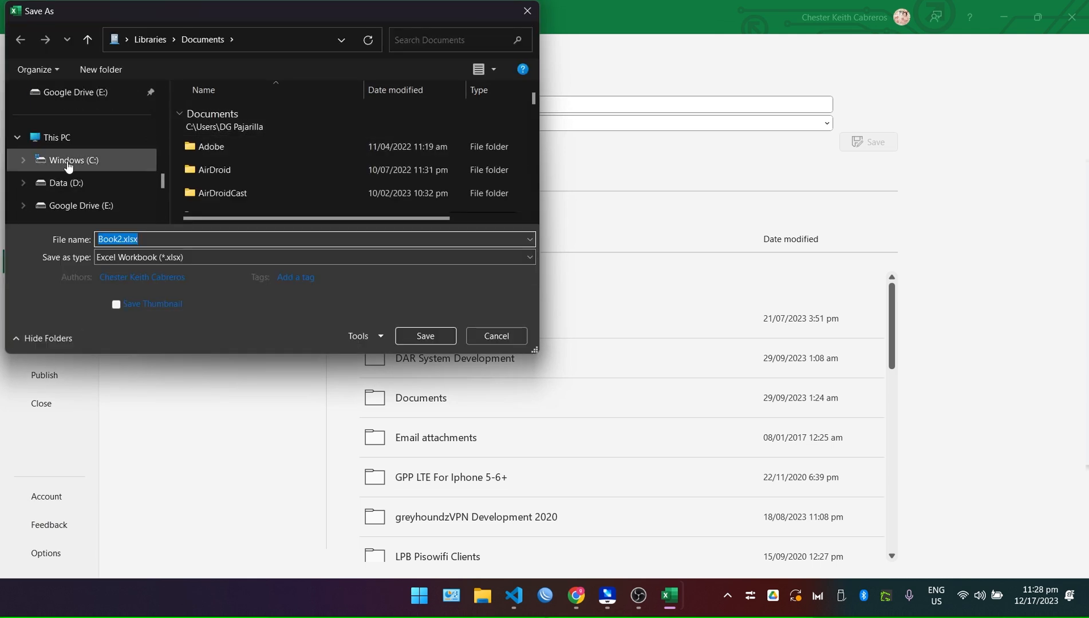
{"action": "scroll", "coordinate": [68, 172], "scroll_direction": "down", "scroll_amount": 3}
{"action": "scroll", "coordinate": [86, 166], "scroll_direction": "up", "scroll_amount": 10}
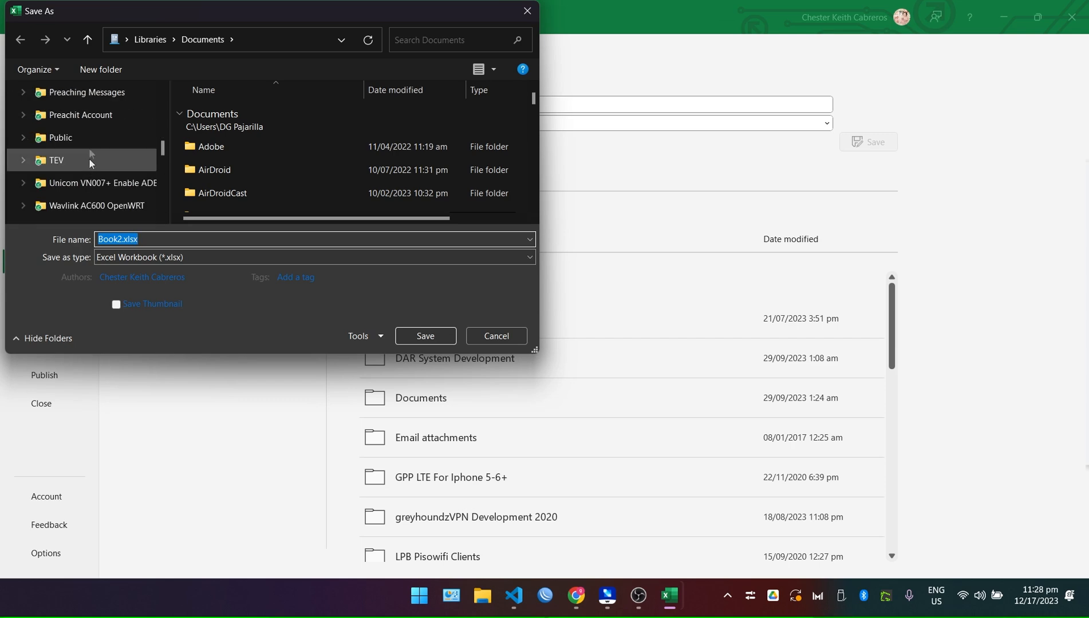
{"action": "scroll", "coordinate": [77, 146], "scroll_direction": "down", "scroll_amount": 3}
{"action": "scroll", "coordinate": [77, 146], "scroll_direction": "down", "scroll_amount": 5}
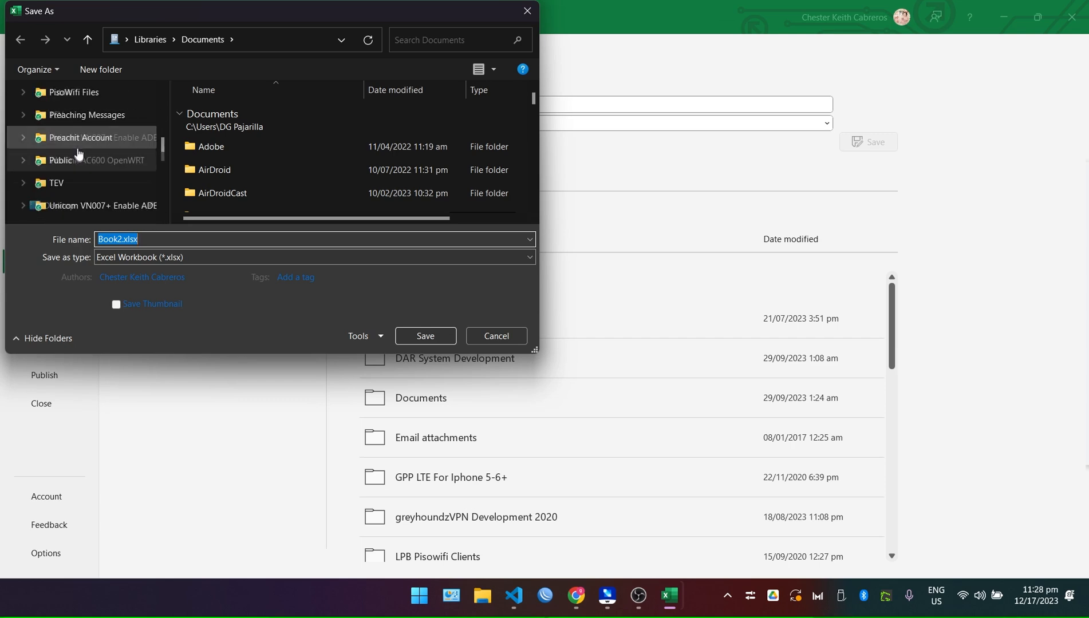
Save the sheet to the Desktop as CSV (Comma delimited) named 5php.
{"action": "left_click", "coordinate": [60, 137]}
{"action": "left_click", "coordinate": [201, 257]}
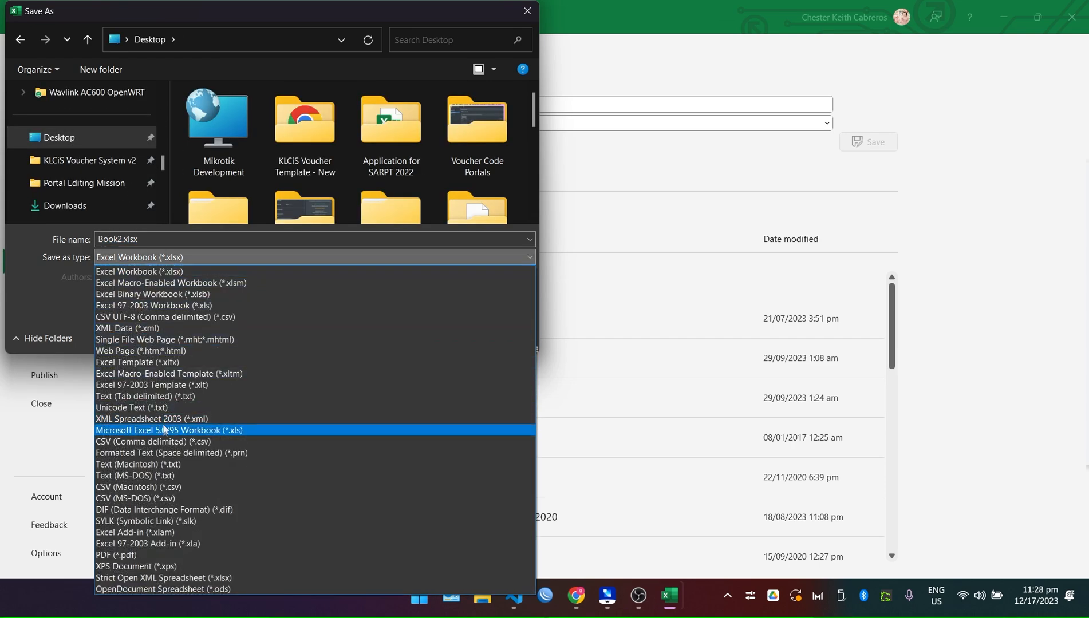
{"action": "left_click", "coordinate": [165, 441]}
{"action": "type", "text": "5php"}
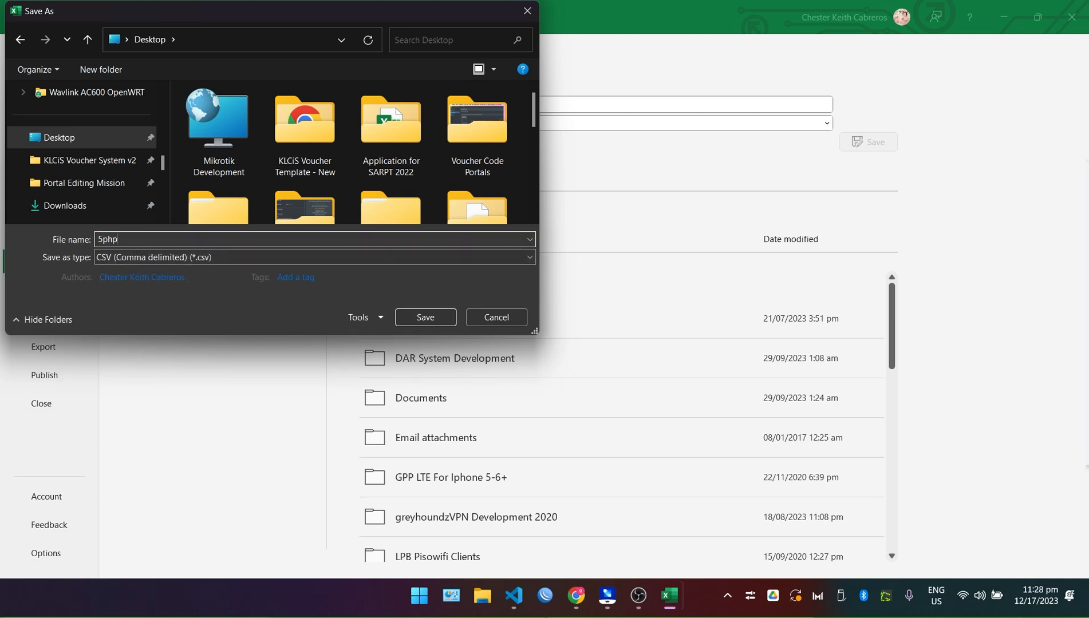
{"action": "left_click", "coordinate": [433, 320]}
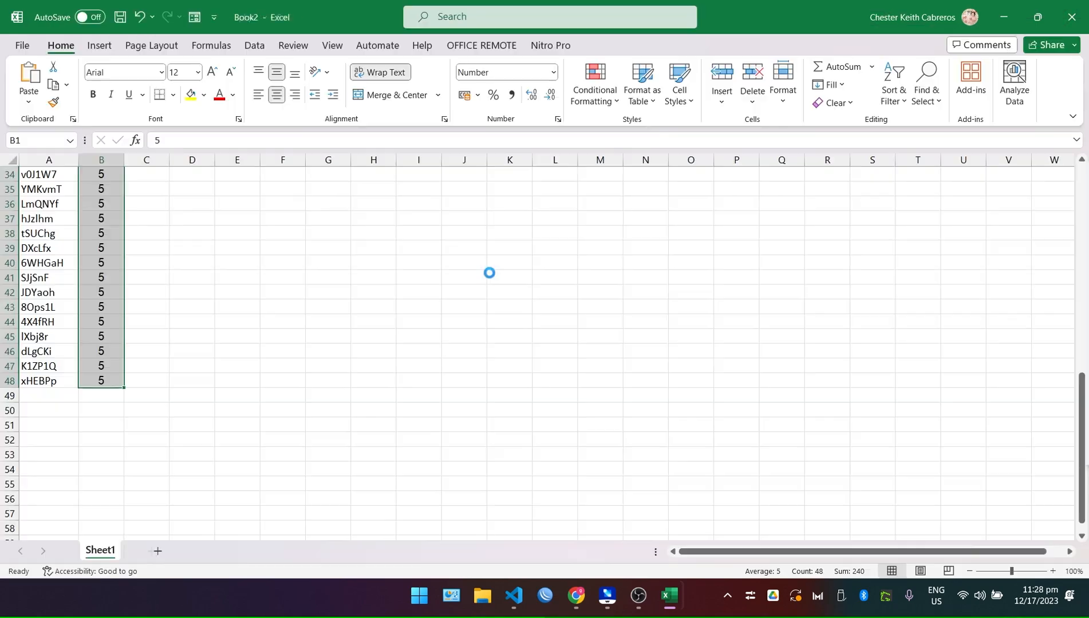
Return to the list of voucher groups in the Omada controller.
{"action": "left_click", "coordinate": [575, 595]}
{"action": "scroll", "coordinate": [321, 327], "scroll_direction": "up", "scroll_amount": 12}
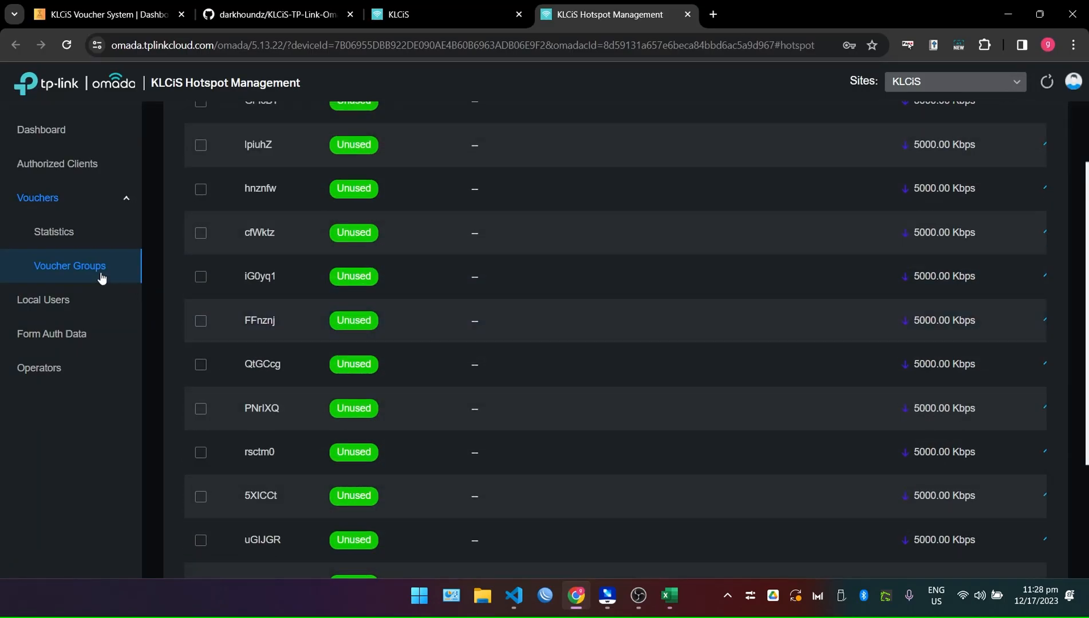
{"action": "scroll", "coordinate": [384, 261], "scroll_direction": "up", "scroll_amount": 12}
{"action": "scroll", "coordinate": [372, 267], "scroll_direction": "up", "scroll_amount": 6}
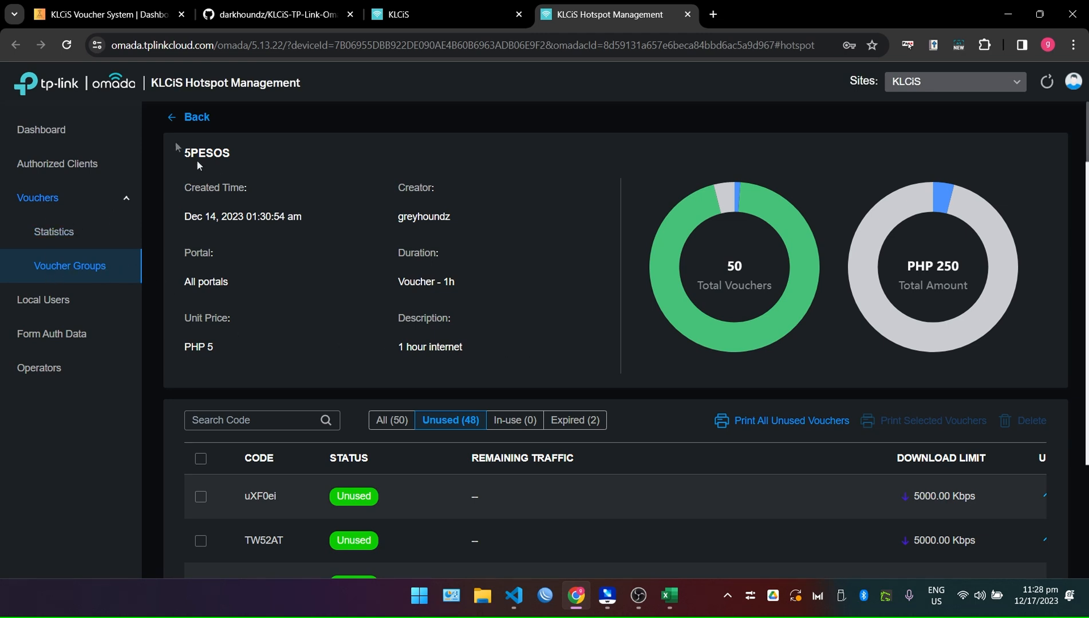
{"action": "left_click", "coordinate": [185, 118]}
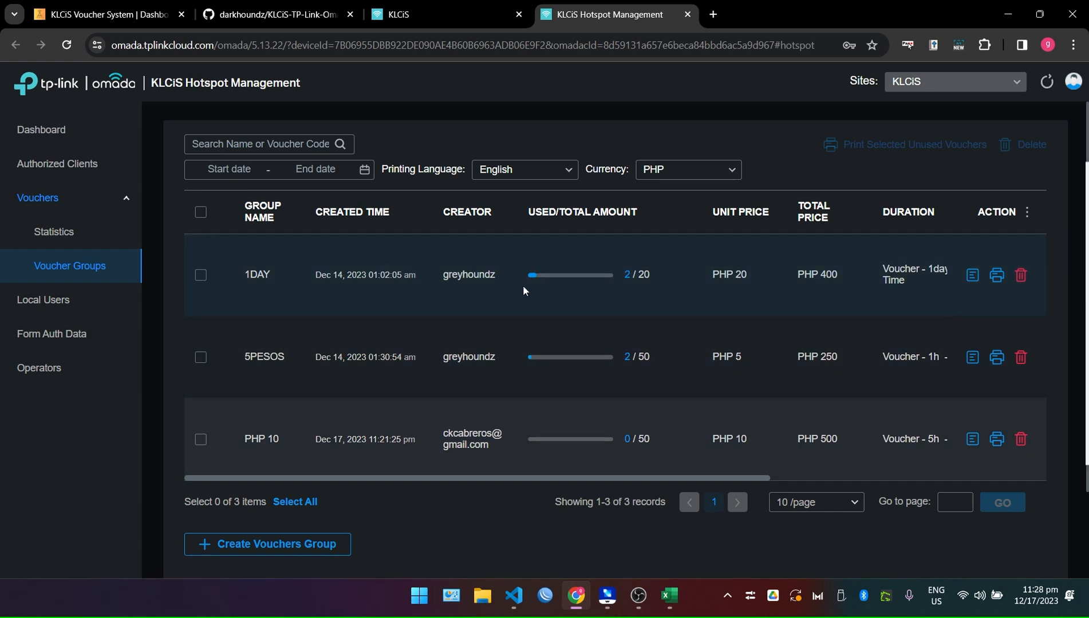
Open the PHP 10 group's details and select its table of 50 voucher codes.
{"action": "scroll", "coordinate": [831, 331], "scroll_direction": "down", "scroll_amount": 2}
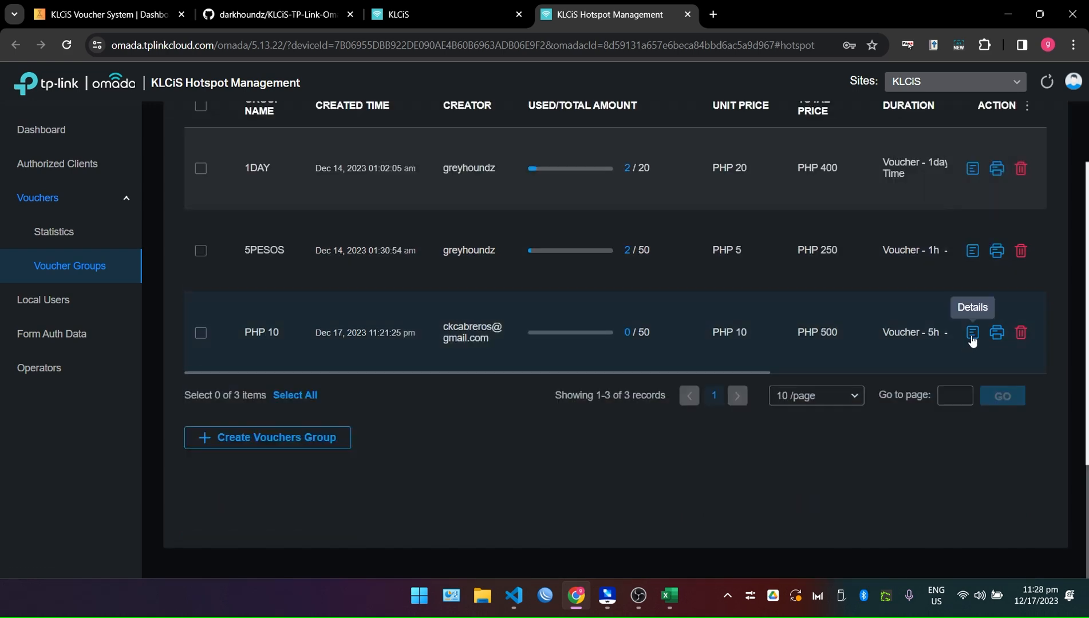
{"action": "left_click", "coordinate": [971, 333]}
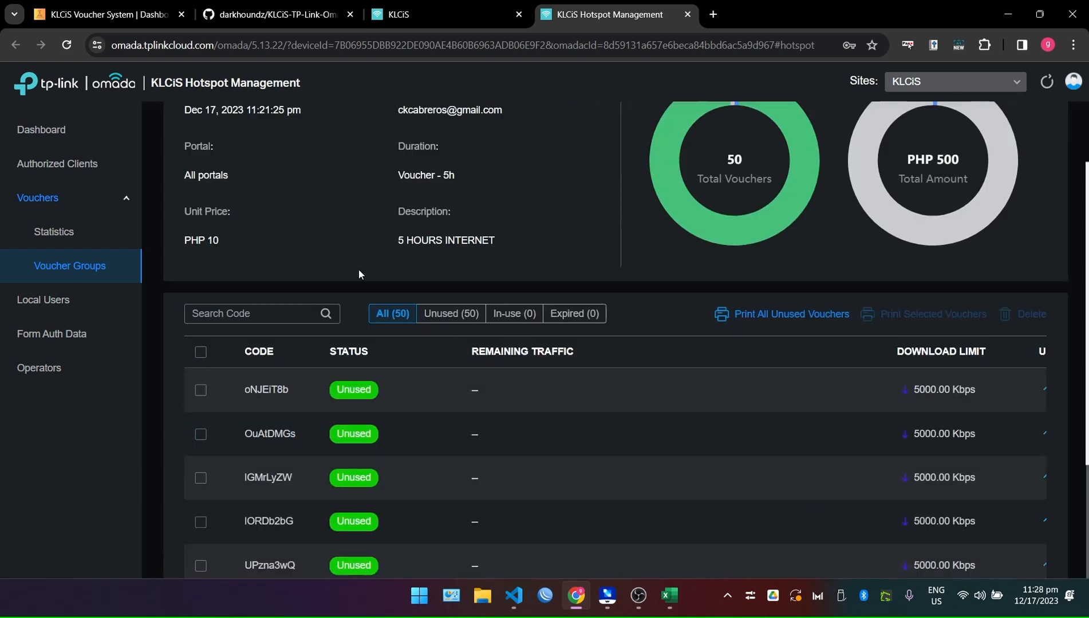
{"action": "scroll", "coordinate": [611, 379], "scroll_direction": "down", "scroll_amount": 5}
{"action": "scroll", "coordinate": [611, 376], "scroll_direction": "up", "scroll_amount": 8}
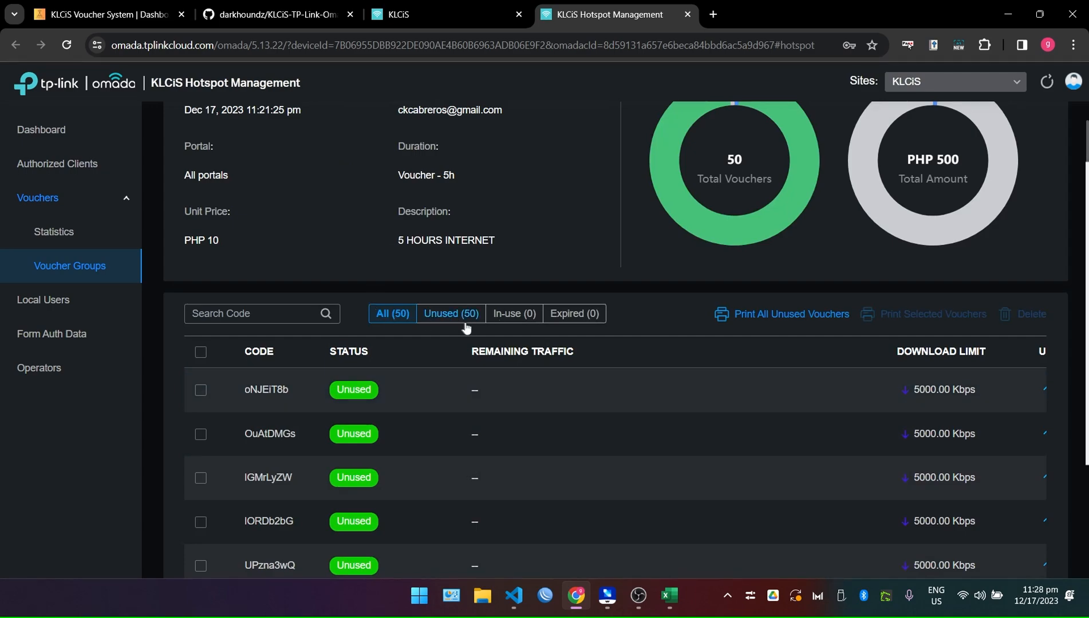
{"action": "scroll", "coordinate": [453, 366], "scroll_direction": "down", "scroll_amount": 10}
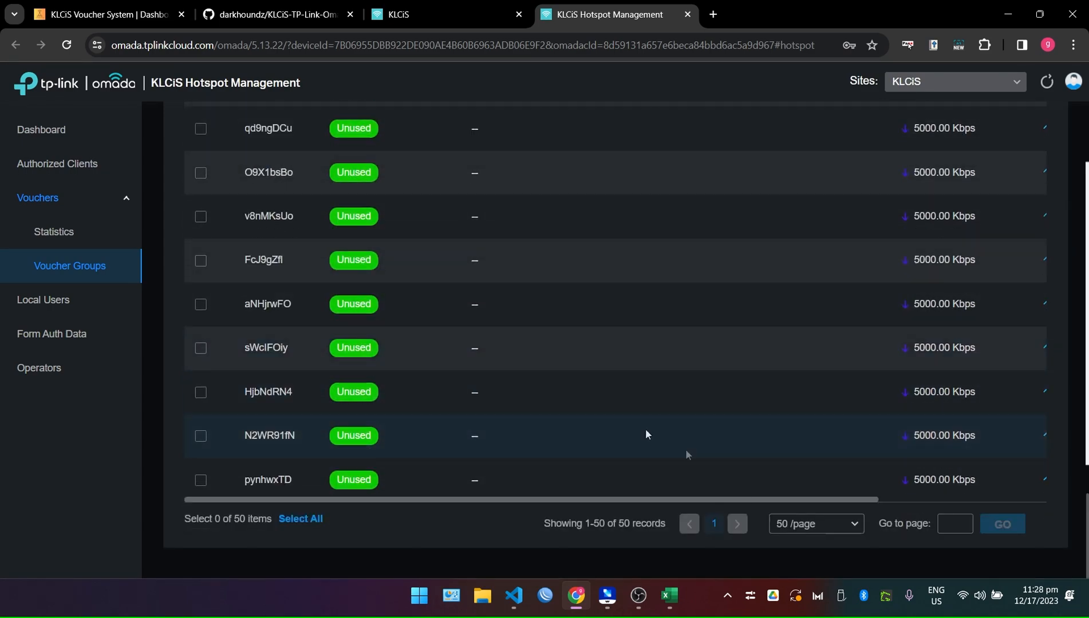
{"action": "scroll", "coordinate": [307, 297], "scroll_direction": "up", "scroll_amount": 5}
{"action": "scroll", "coordinate": [308, 298], "scroll_direction": "up", "scroll_amount": 10}
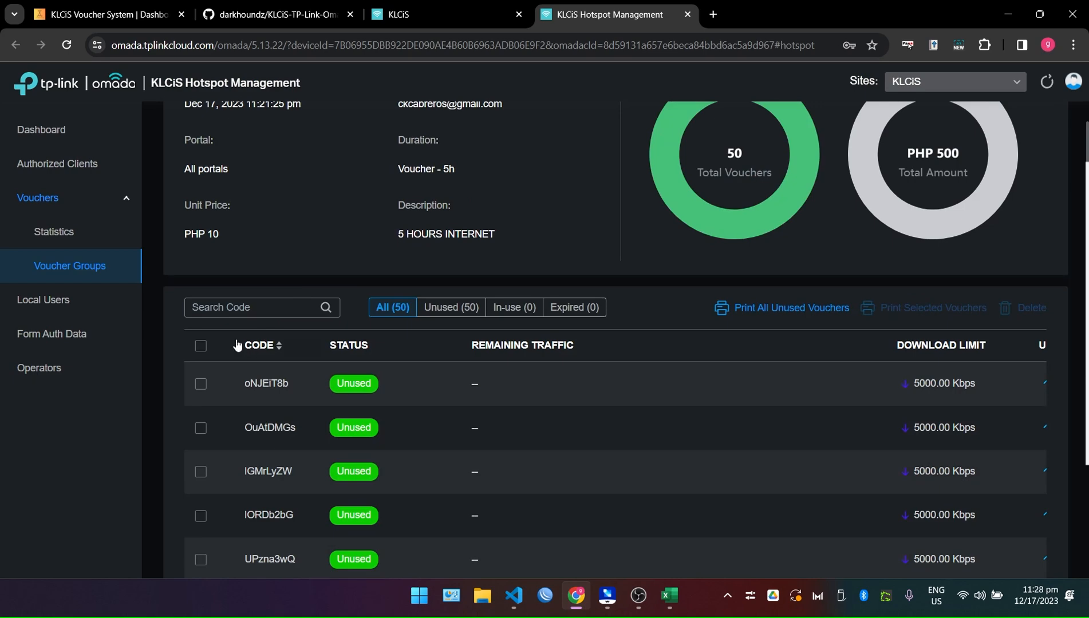
{"action": "left_click_drag", "start_coordinate": [237, 345], "coordinate": [987, 483]}
Paste the PHP 10 voucher table into a new blank Excel workbook, Book3, and bring up the header row's actions.
{"action": "mouse_move", "coordinate": [669, 595]}
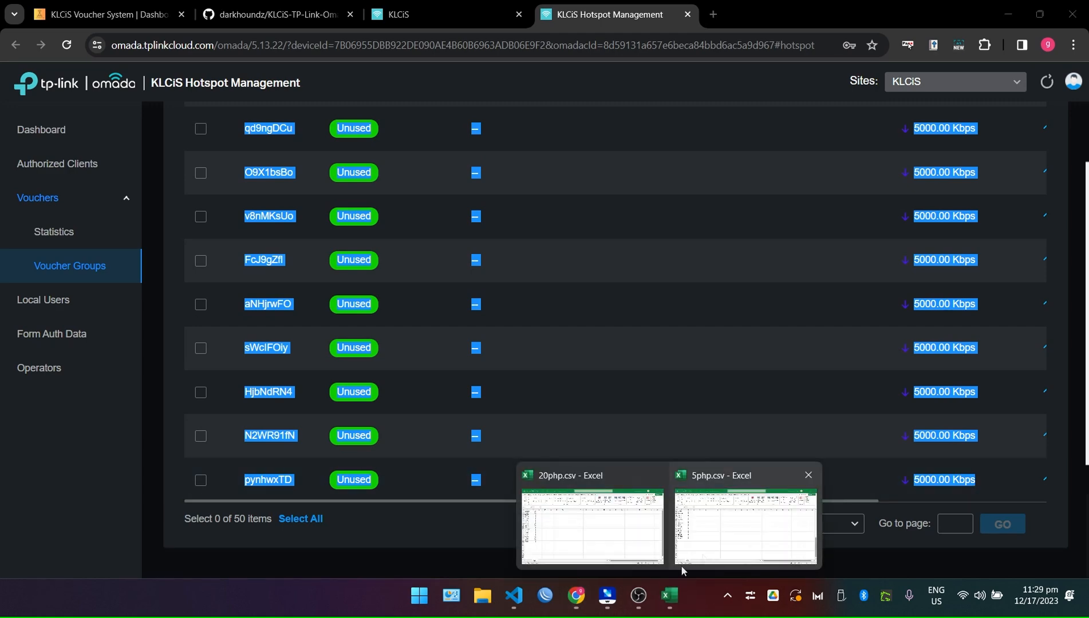
{"action": "left_click", "coordinate": [596, 521]}
{"action": "key", "text": "ctrl+n"}
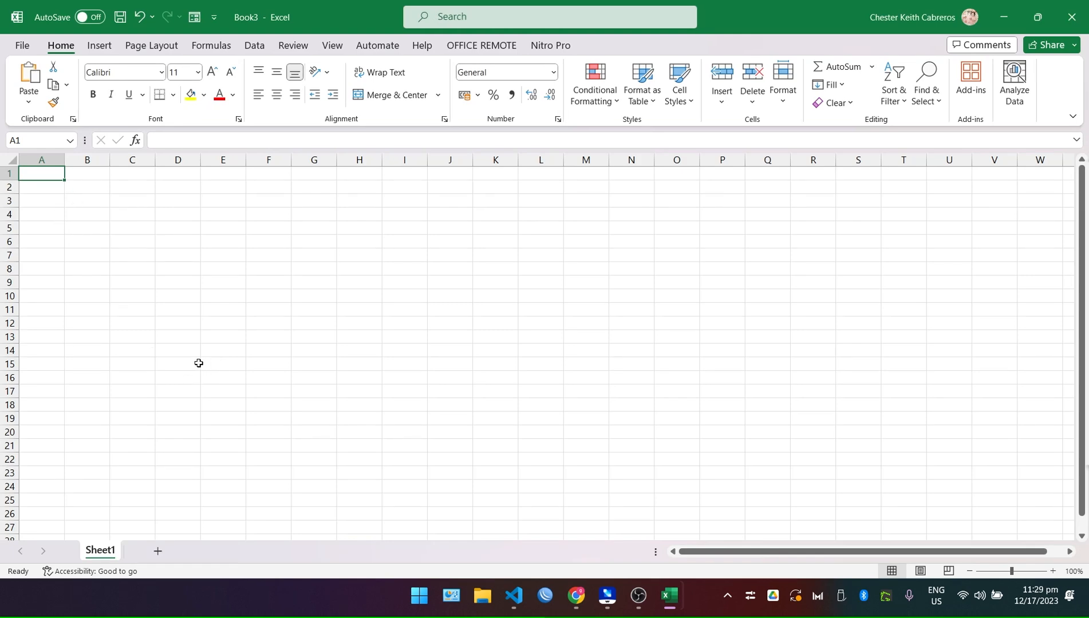
{"action": "key", "text": "ctrl+v"}
{"action": "left_click", "coordinate": [132, 228]}
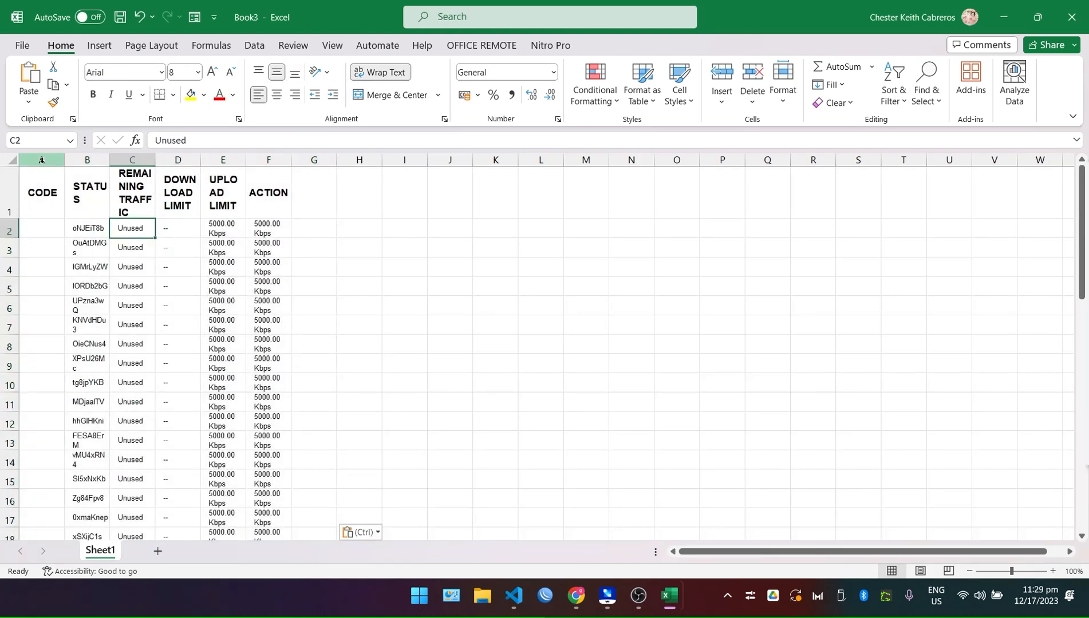
{"action": "right_click", "coordinate": [10, 192]}
Delete the header row, the empty first column and the status/traffic/limit columns B–F.
{"action": "left_click", "coordinate": [39, 343]}
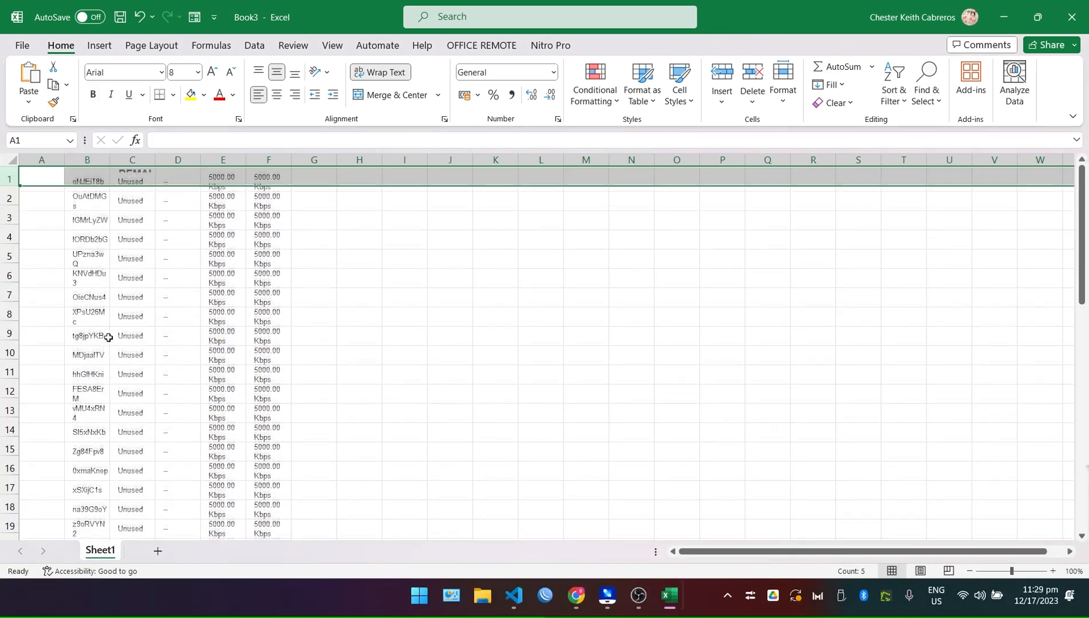
{"action": "left_click", "coordinate": [108, 336]}
{"action": "right_click", "coordinate": [48, 163]}
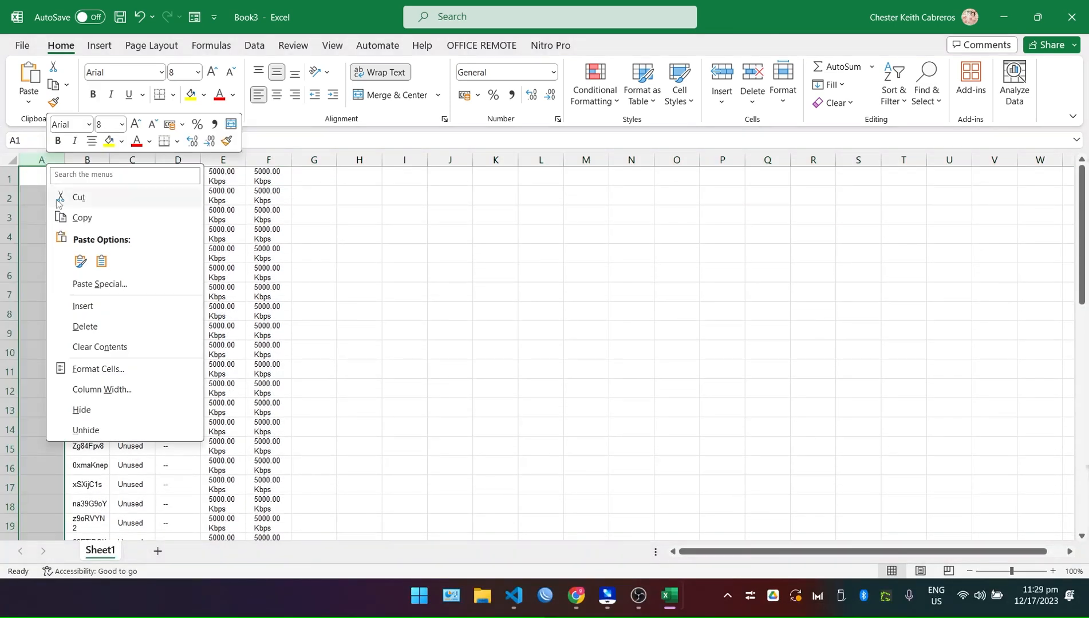
{"action": "left_click", "coordinate": [98, 326]}
{"action": "left_click", "coordinate": [123, 311]}
{"action": "left_click_drag", "start_coordinate": [87, 160], "coordinate": [268, 161]}
{"action": "right_click", "coordinate": [236, 165]}
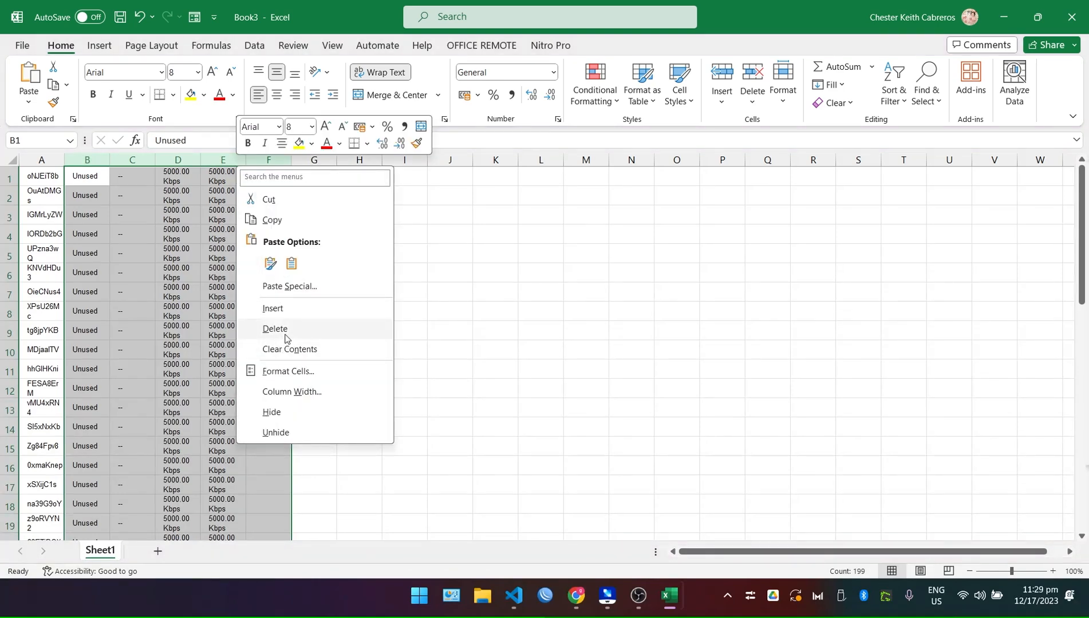
{"action": "left_click", "coordinate": [274, 329]}
Clear formatting from the voucher-code column A and autofit its width.
{"action": "left_click", "coordinate": [41, 161]}
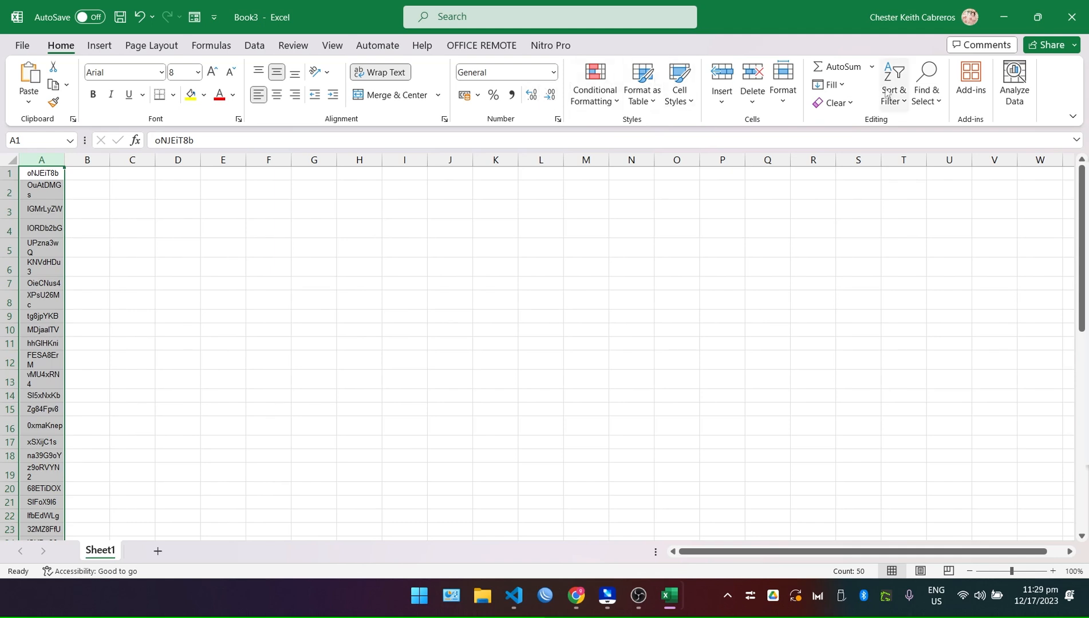
{"action": "left_click", "coordinate": [834, 103]}
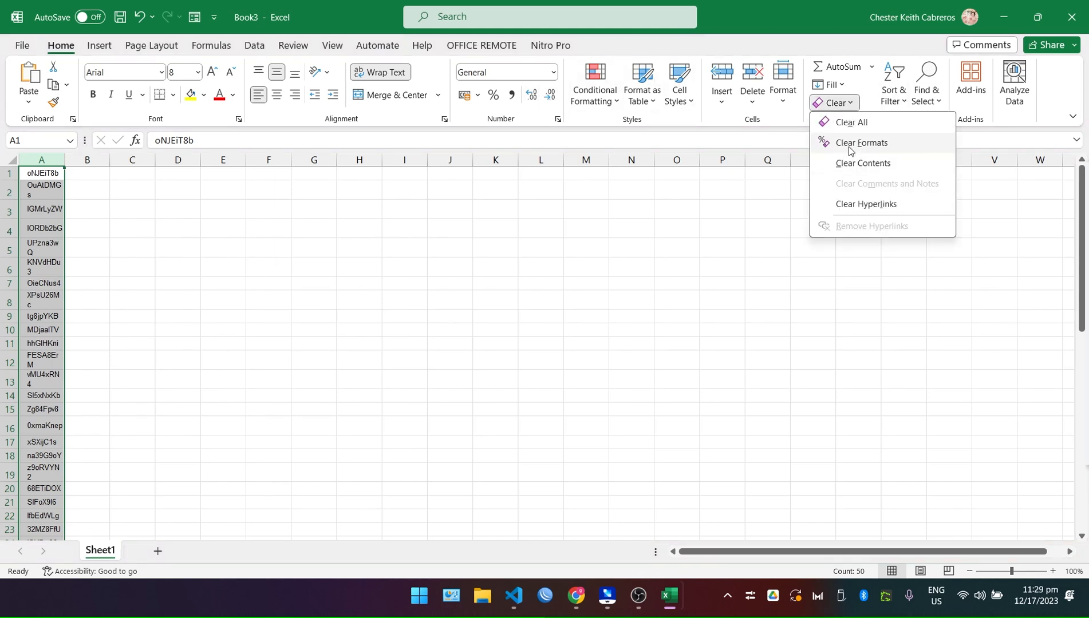
{"action": "left_click", "coordinate": [847, 143]}
{"action": "double_click", "coordinate": [66, 164]}
{"action": "left_click", "coordinate": [214, 258]}
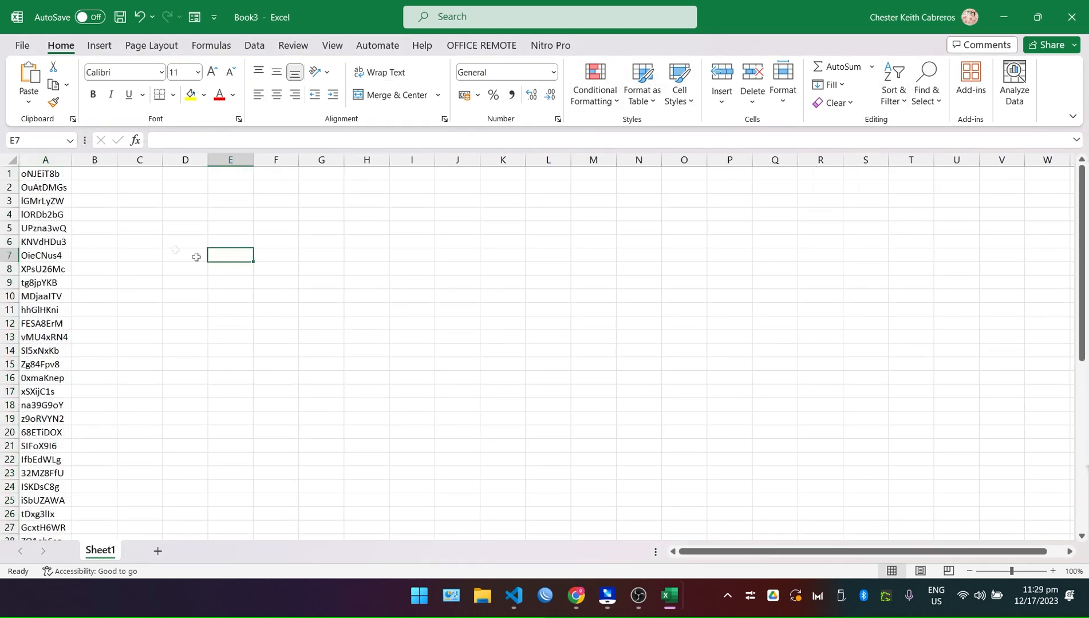
Enter 10 in B1 and fill it down beside all 50 codes.
{"action": "left_click", "coordinate": [96, 174]}
{"action": "type", "text": "10"}
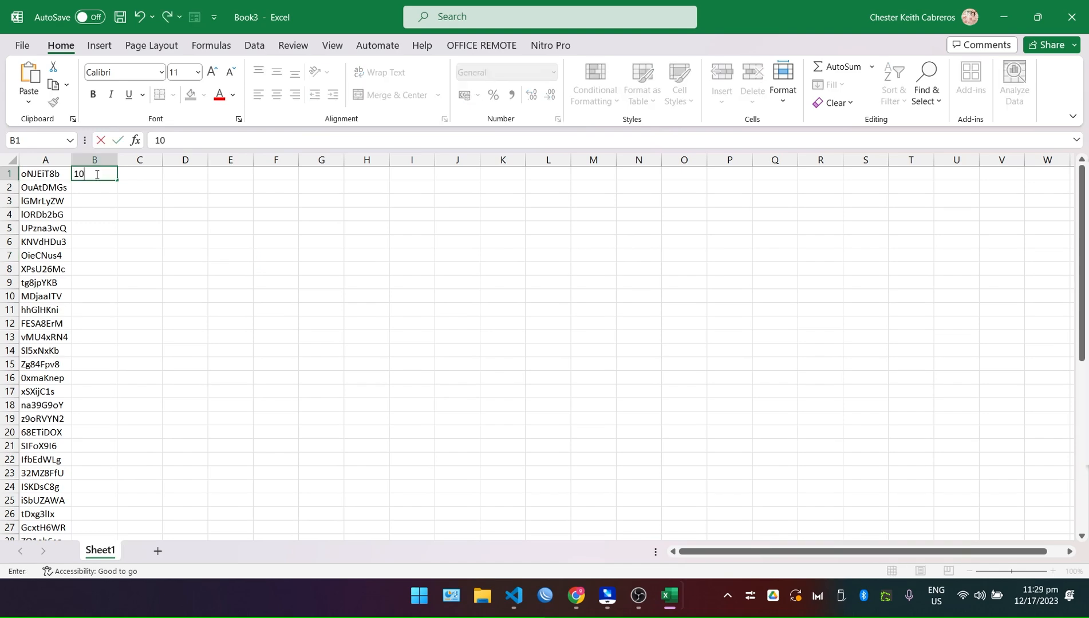
{"action": "left_click", "coordinate": [137, 214]}
{"action": "left_click", "coordinate": [95, 174]}
{"action": "double_click", "coordinate": [117, 180]}
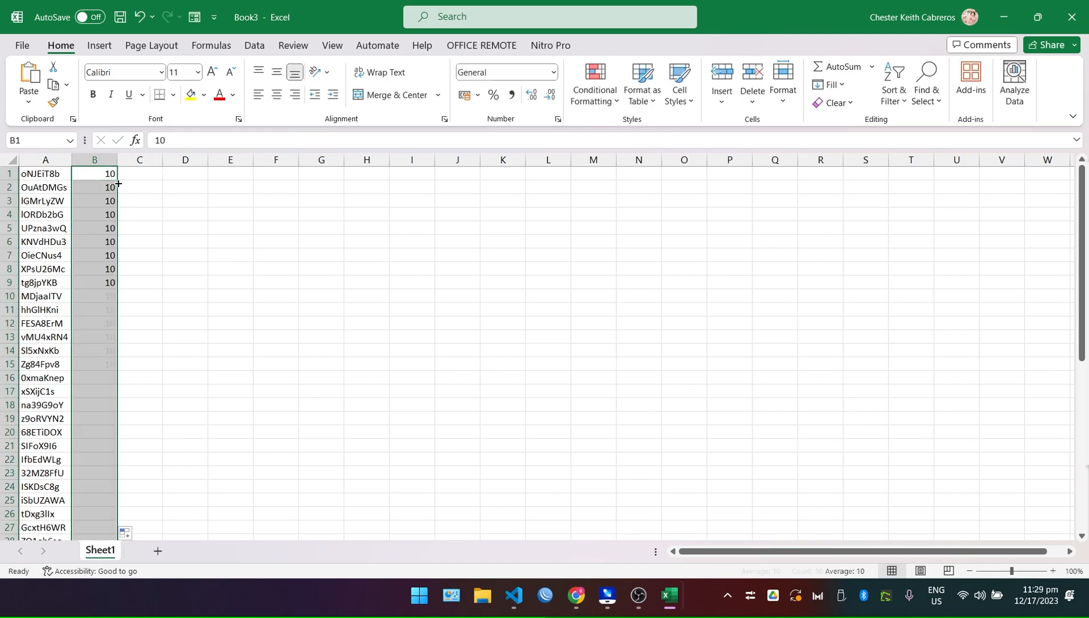
{"action": "scroll", "coordinate": [217, 305], "scroll_direction": "down", "scroll_amount": 6}
{"action": "scroll", "coordinate": [217, 305], "scroll_direction": "up", "scroll_amount": 6}
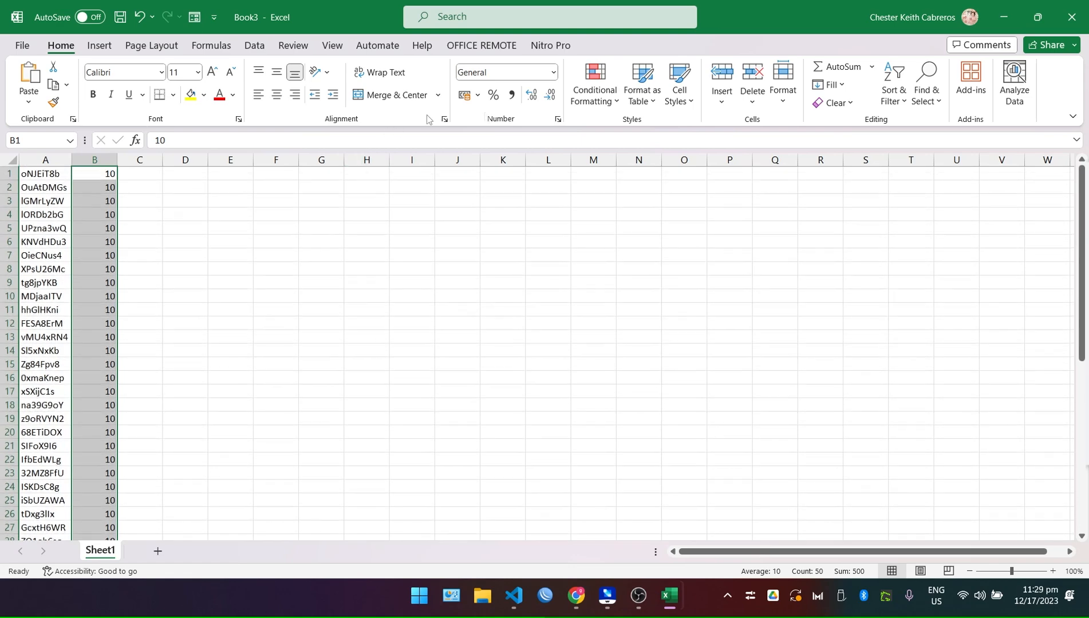
Format the amounts in column B as Number with no decimal places.
{"action": "left_click", "coordinate": [553, 72]}
{"action": "left_click", "coordinate": [504, 133]}
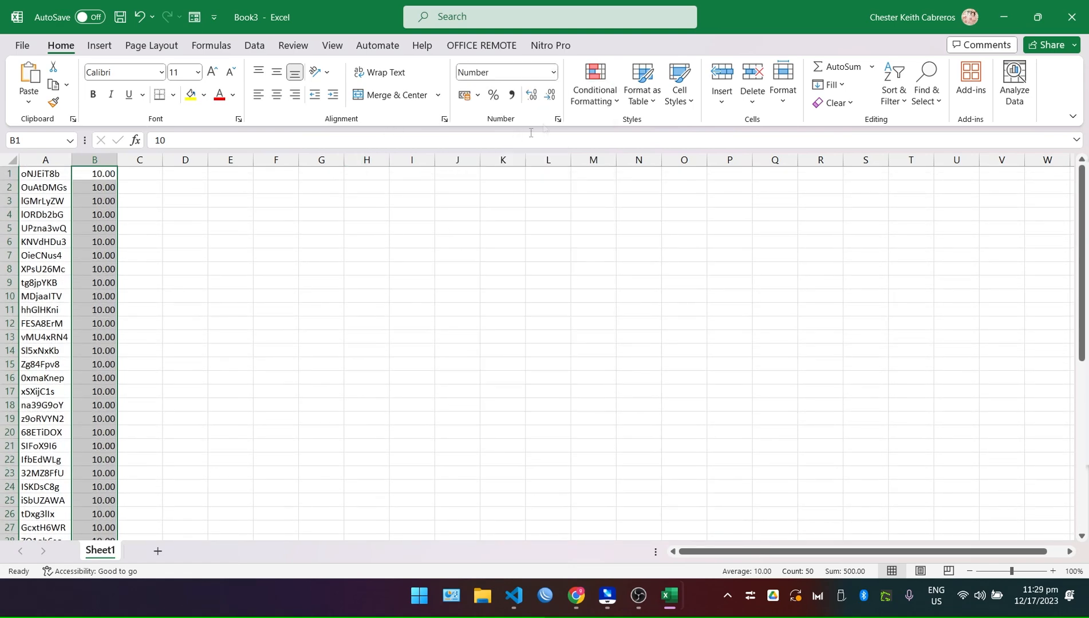
{"action": "left_click", "coordinate": [534, 102]}
{"action": "left_click", "coordinate": [553, 98]}
{"action": "left_click", "coordinate": [553, 98]}
{"action": "left_click", "coordinate": [556, 100]}
{"action": "left_click", "coordinate": [533, 237]}
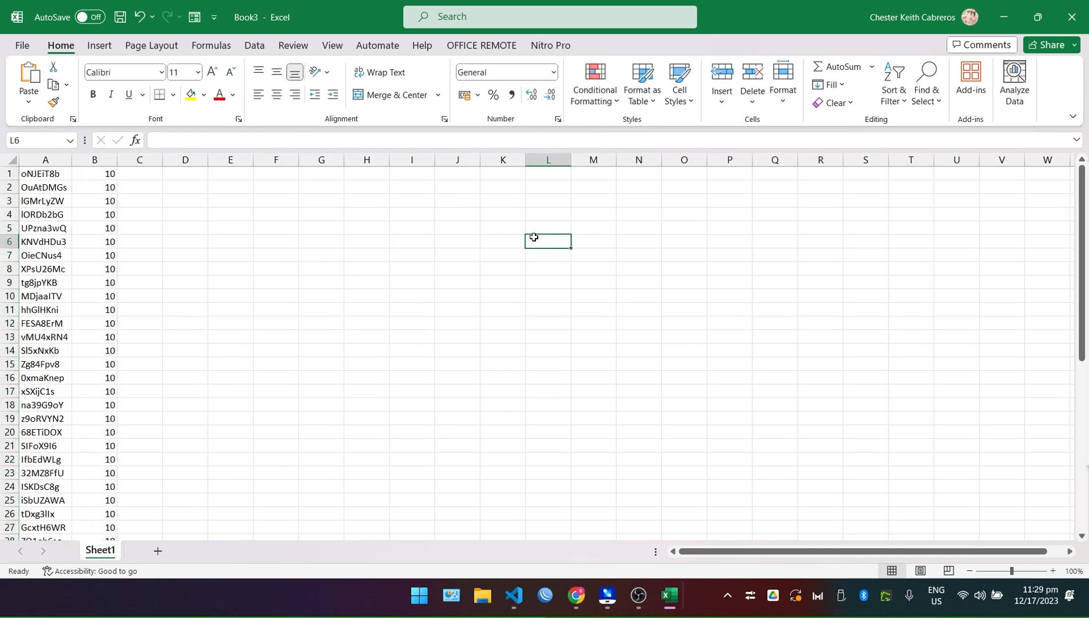
{"action": "left_click", "coordinate": [23, 45]}
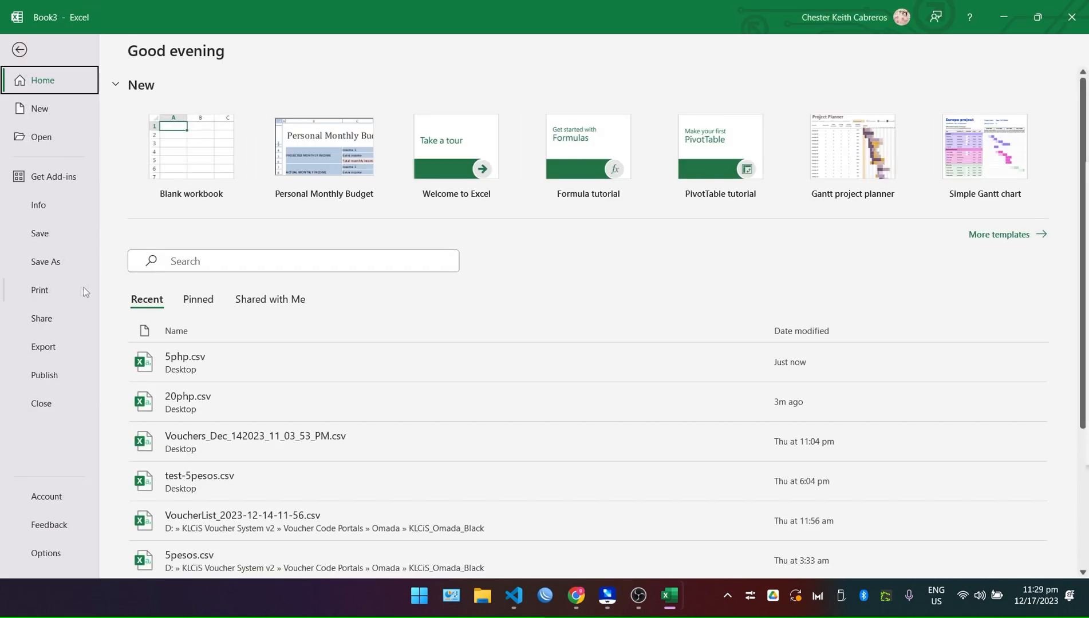
Save Book3 to the Desktop as CSV (Comma delimited) named 10php.
{"action": "left_click", "coordinate": [74, 266]}
{"action": "left_click", "coordinate": [194, 281]}
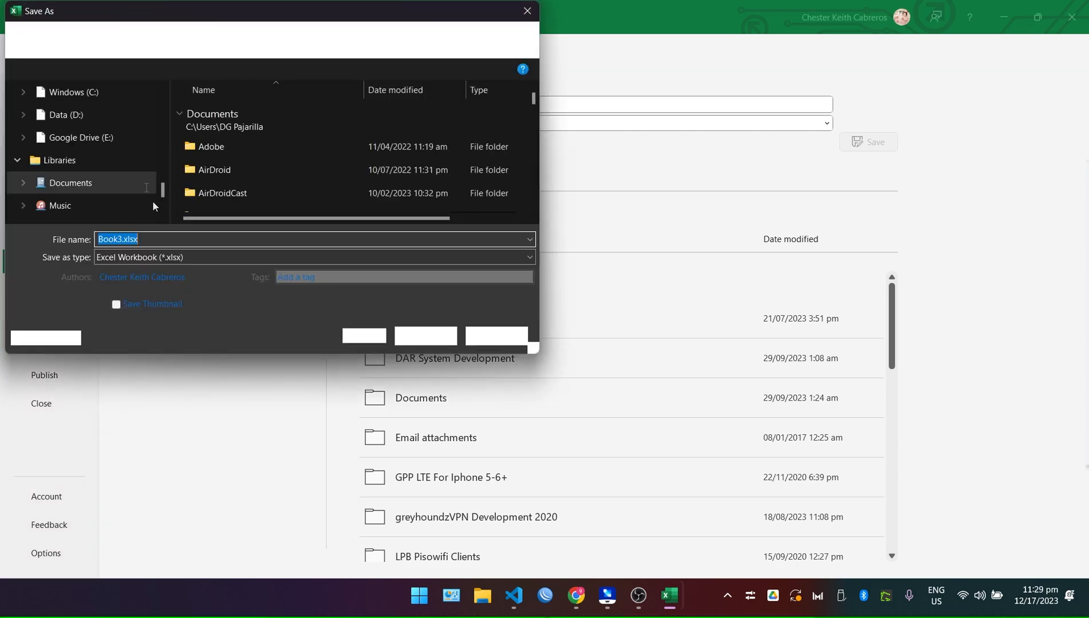
{"action": "scroll", "coordinate": [123, 140], "scroll_direction": "up", "scroll_amount": 4}
{"action": "left_click", "coordinate": [62, 142]}
{"action": "left_click", "coordinate": [161, 255]}
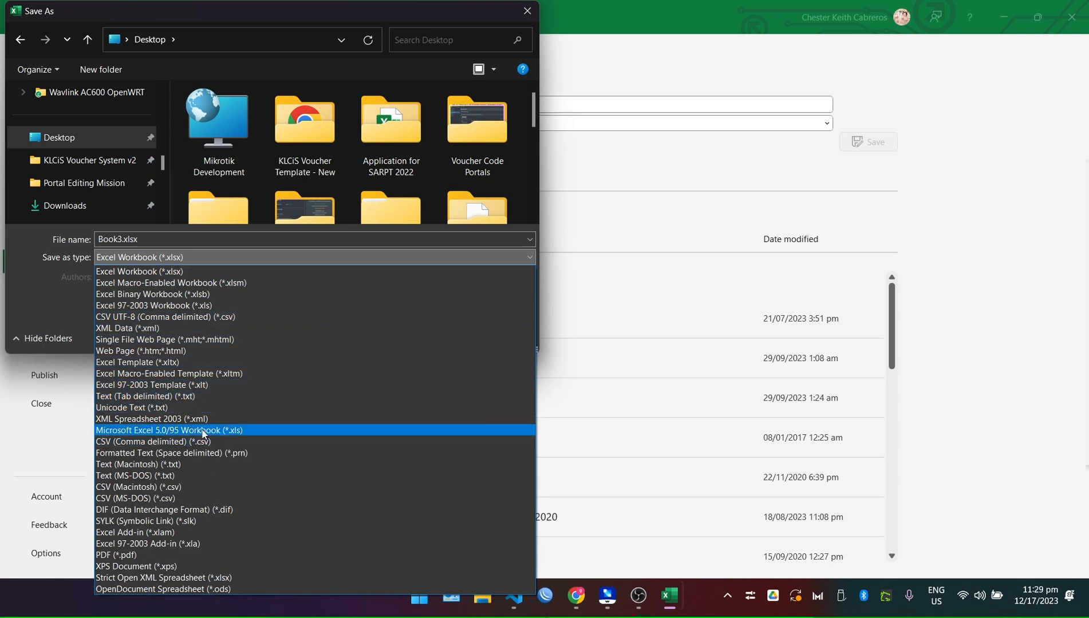
{"action": "left_click", "coordinate": [191, 443]}
{"action": "double_click", "coordinate": [156, 239]}
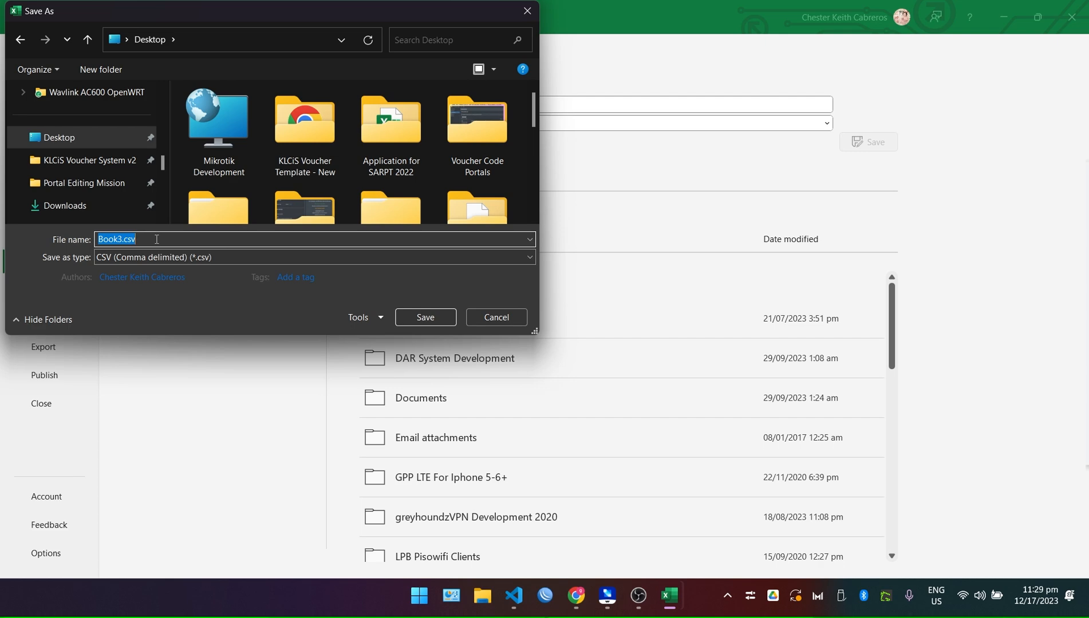
{"action": "left_click", "coordinate": [577, 596]}
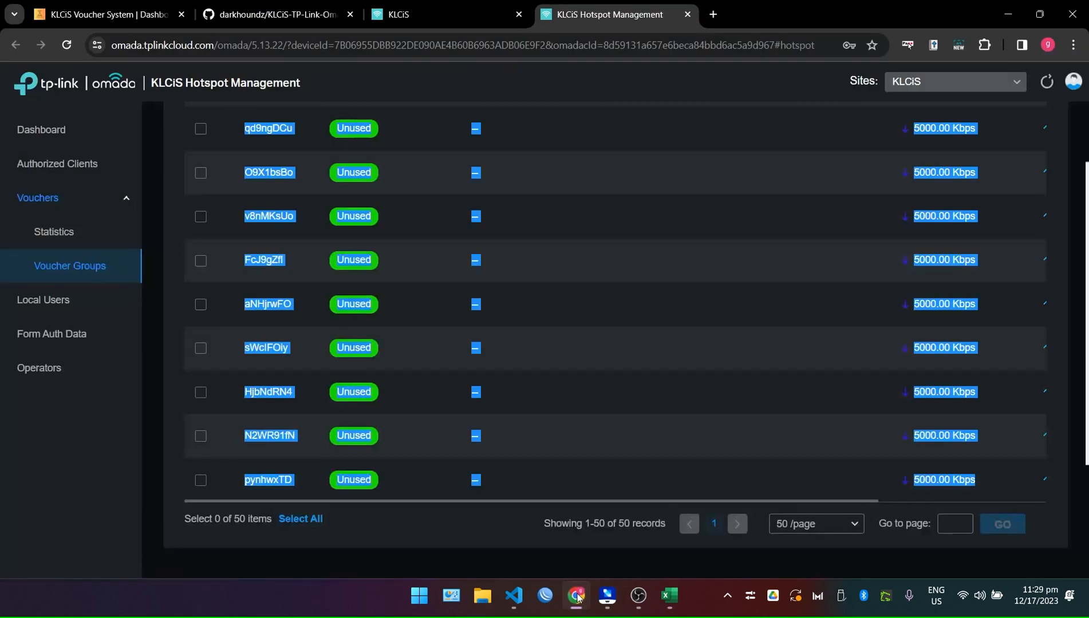
{"action": "scroll", "coordinate": [555, 484], "scroll_direction": "up", "scroll_amount": 20}
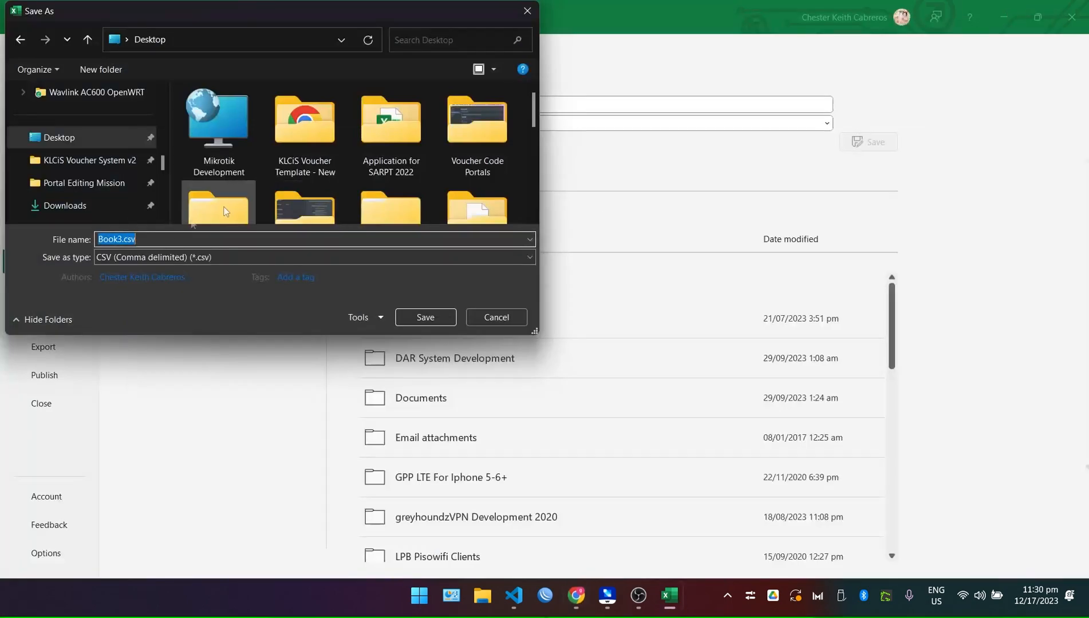
{"action": "type", "text": "10php"}
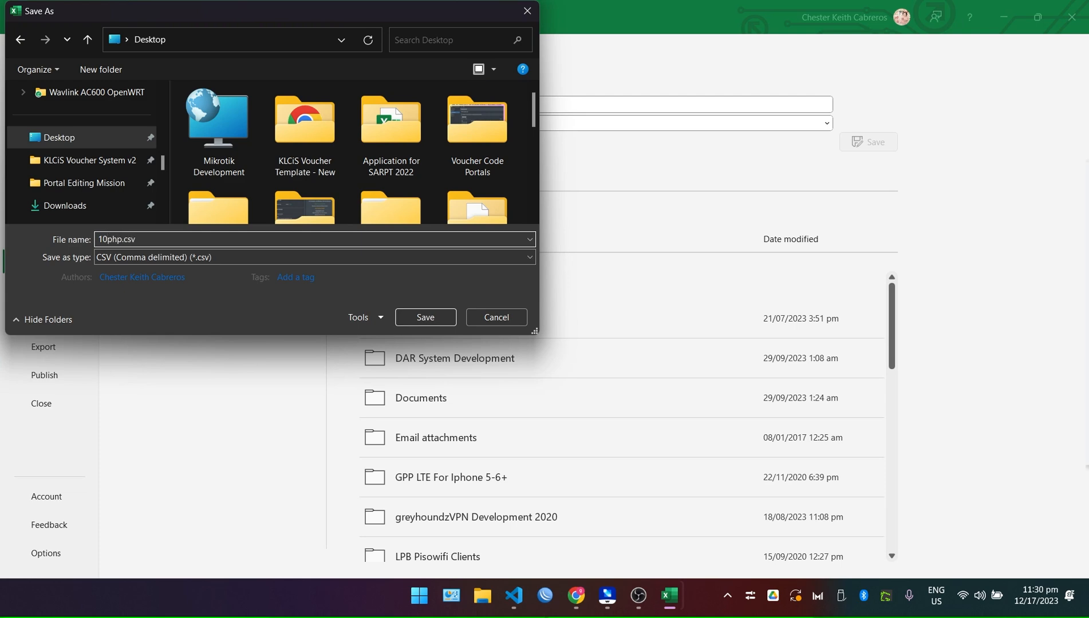
{"action": "key", "text": "Return"}
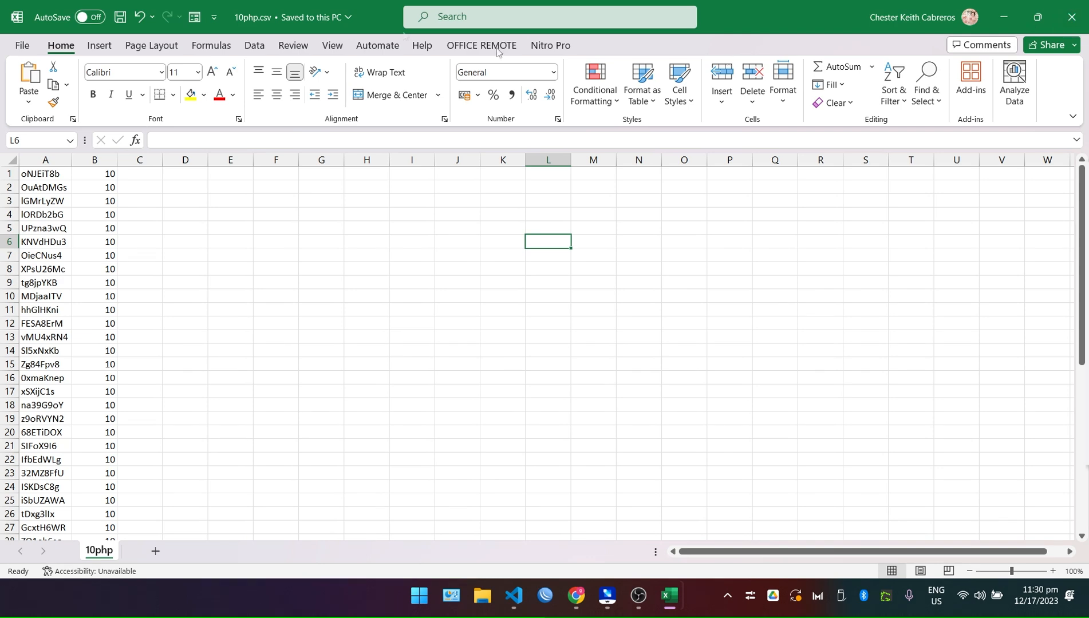
Close the 10php.csv, 5php.csv and 20php.csv Excel workbooks.
{"action": "left_click", "coordinate": [1074, 19]}
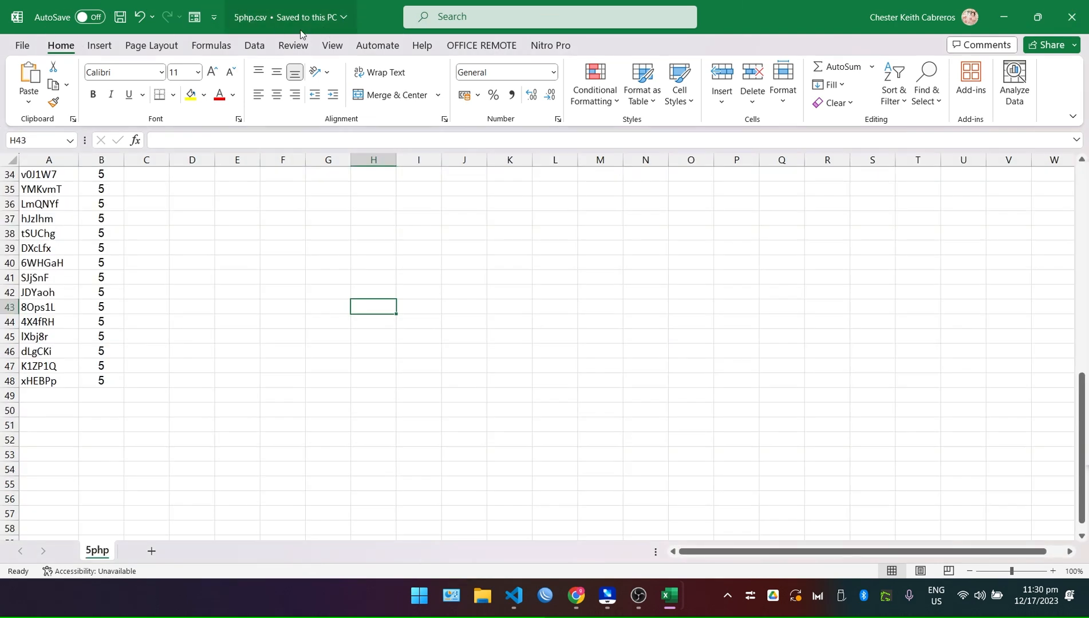
{"action": "left_click", "coordinate": [1071, 17]}
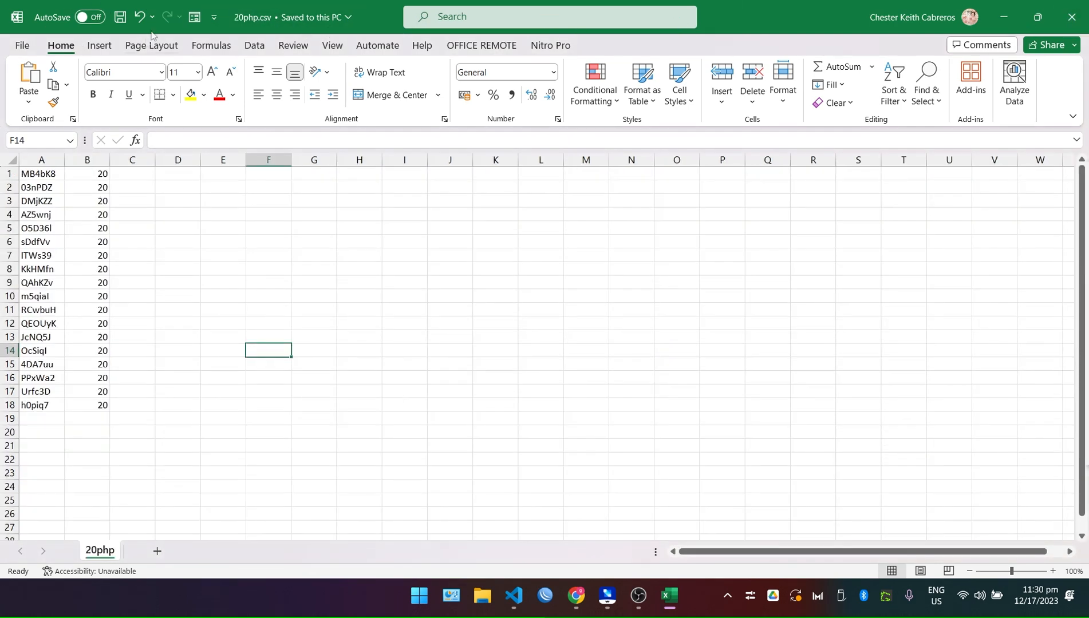
{"action": "left_click", "coordinate": [1072, 18]}
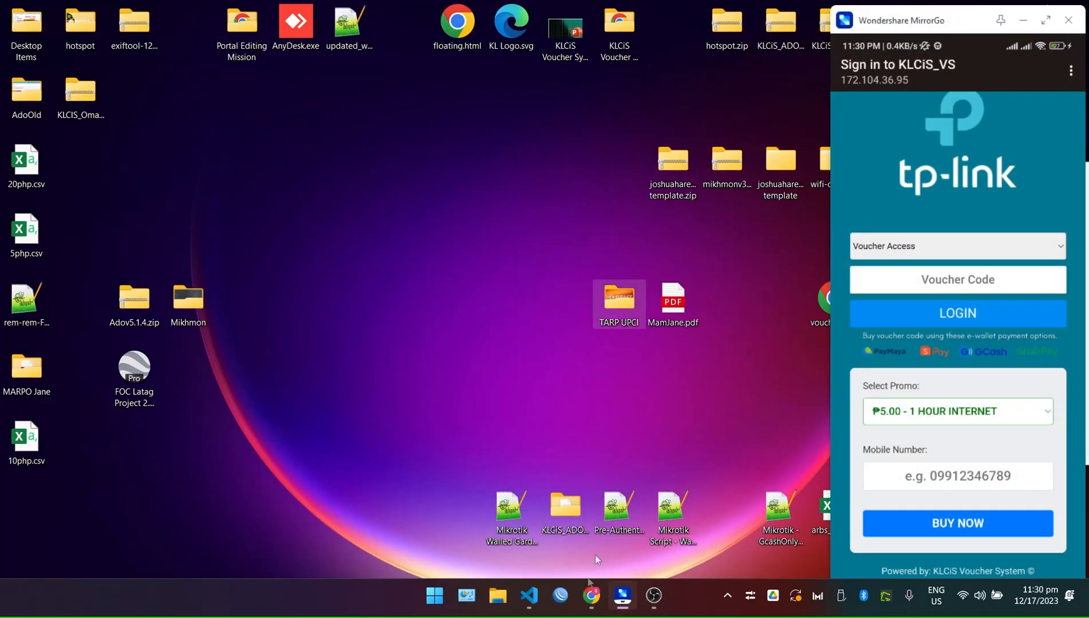
{"action": "left_click", "coordinate": [592, 596]}
On the Voucher Import page, pick 5php.csv and upload its vouchers.
{"action": "left_click", "coordinate": [76, 5]}
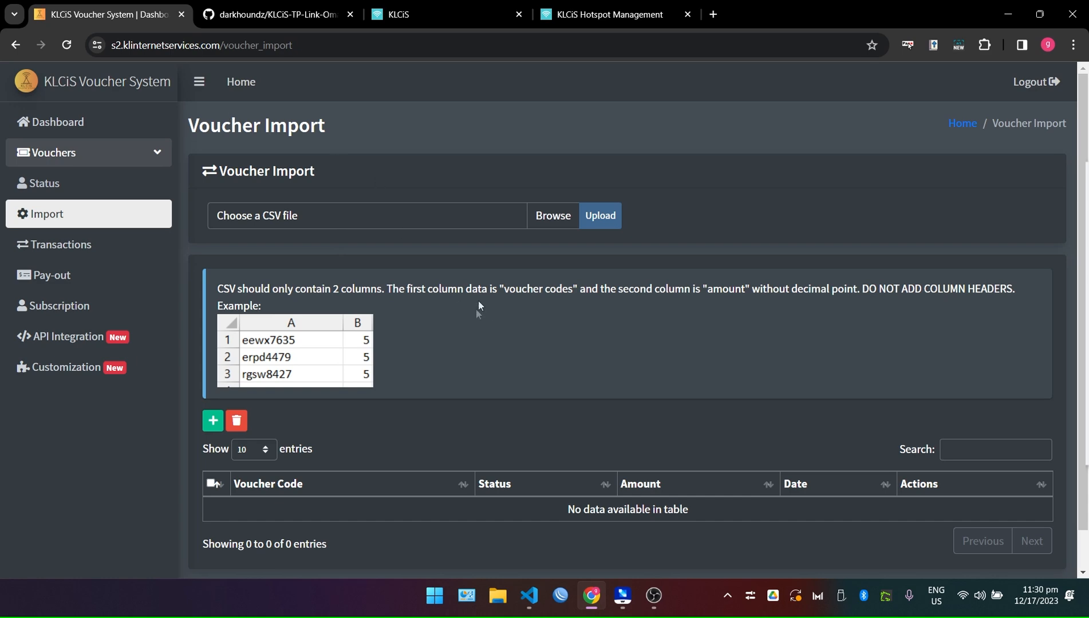
{"action": "scroll", "coordinate": [481, 307], "scroll_direction": "down", "scroll_amount": 1}
{"action": "left_click_drag", "start_coordinate": [673, 468], "coordinate": [426, 477]}
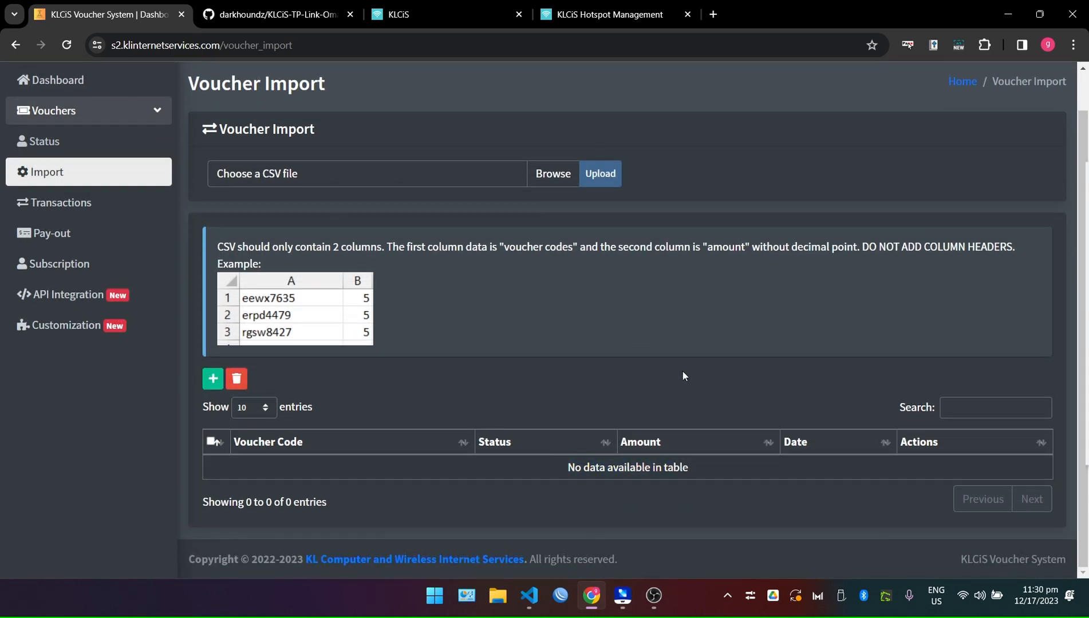
{"action": "left_click_drag", "start_coordinate": [842, 464], "coordinate": [499, 442]}
{"action": "scroll", "coordinate": [502, 330], "scroll_direction": "up", "scroll_amount": 1}
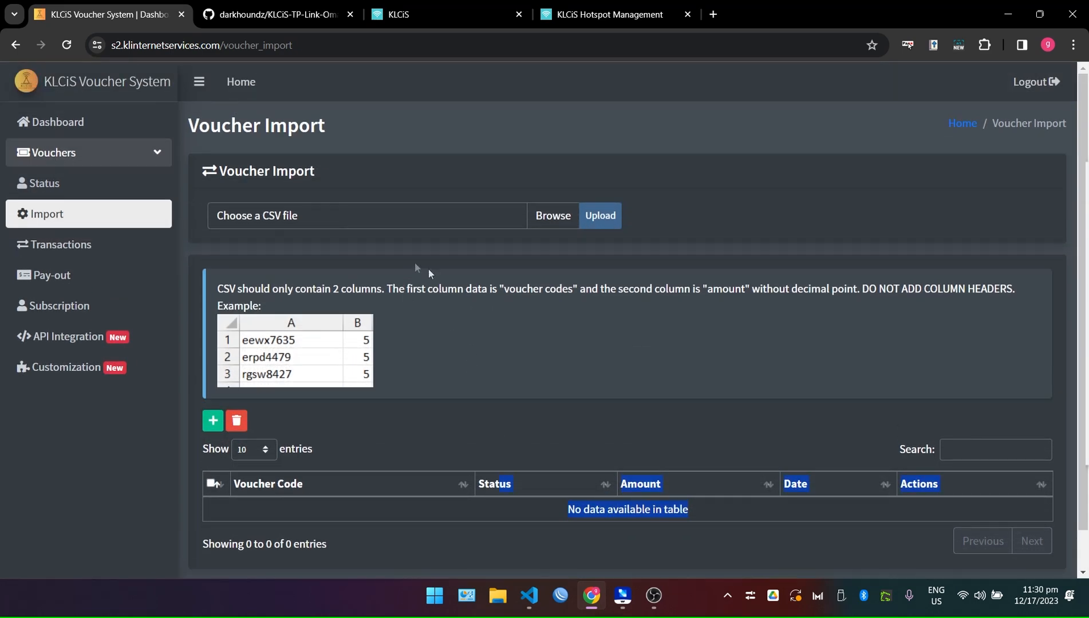
{"action": "left_click", "coordinate": [406, 216]}
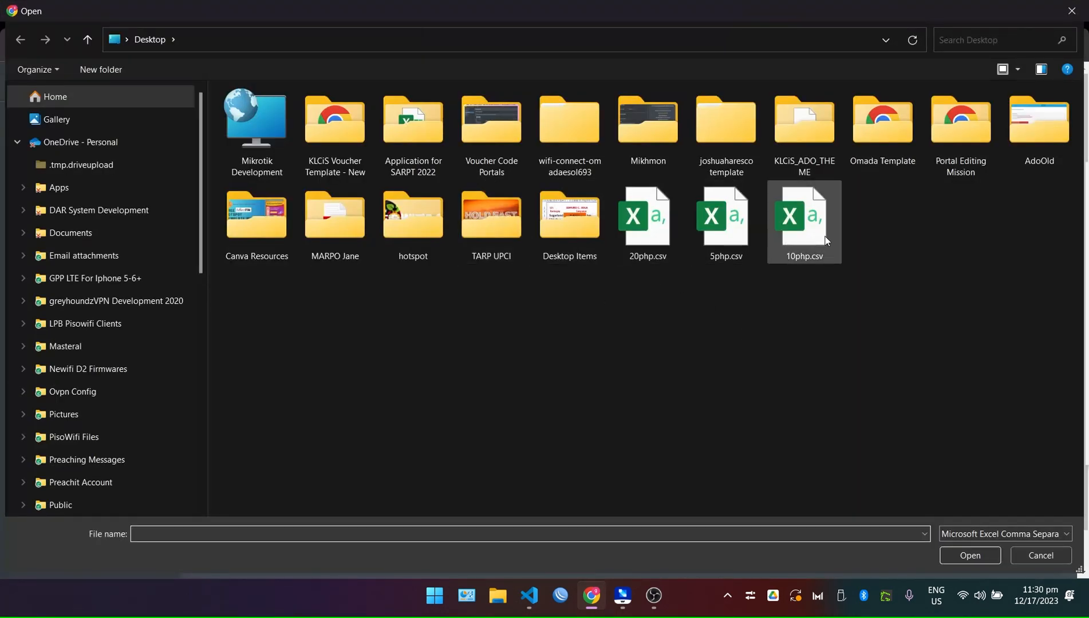
{"action": "double_click", "coordinate": [735, 223]}
{"action": "left_click", "coordinate": [600, 216]}
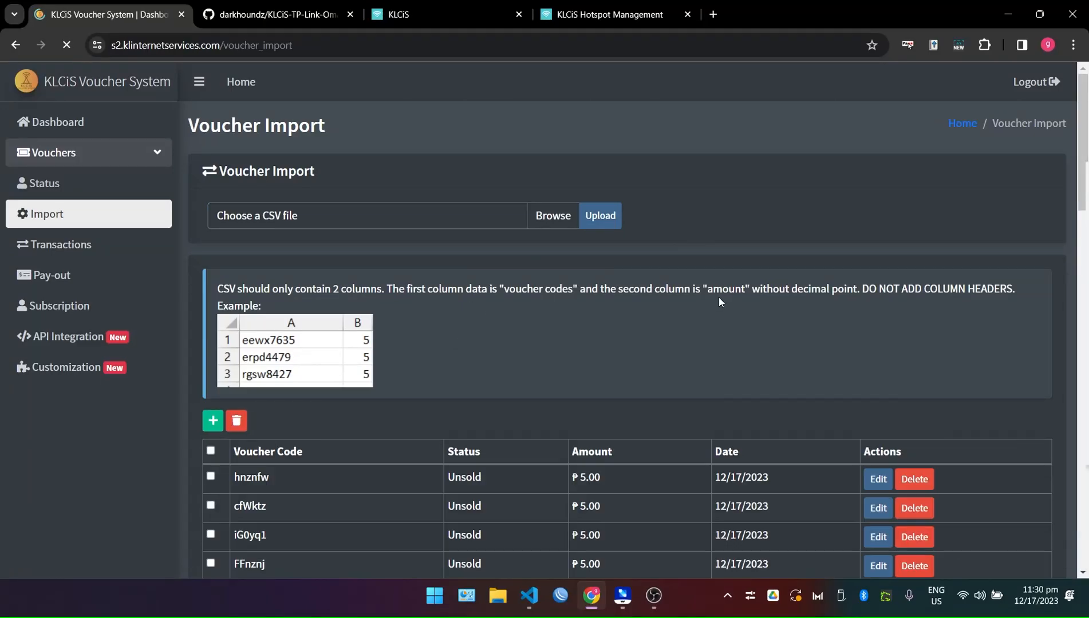
Review the imported ₱5.00 voucher rows and choose 10php.csv as the next file.
{"action": "scroll", "coordinate": [719, 297], "scroll_direction": "down", "scroll_amount": 5}
{"action": "left_click_drag", "start_coordinate": [645, 486], "coordinate": [718, 460]}
{"action": "left_click", "coordinate": [308, 279]}
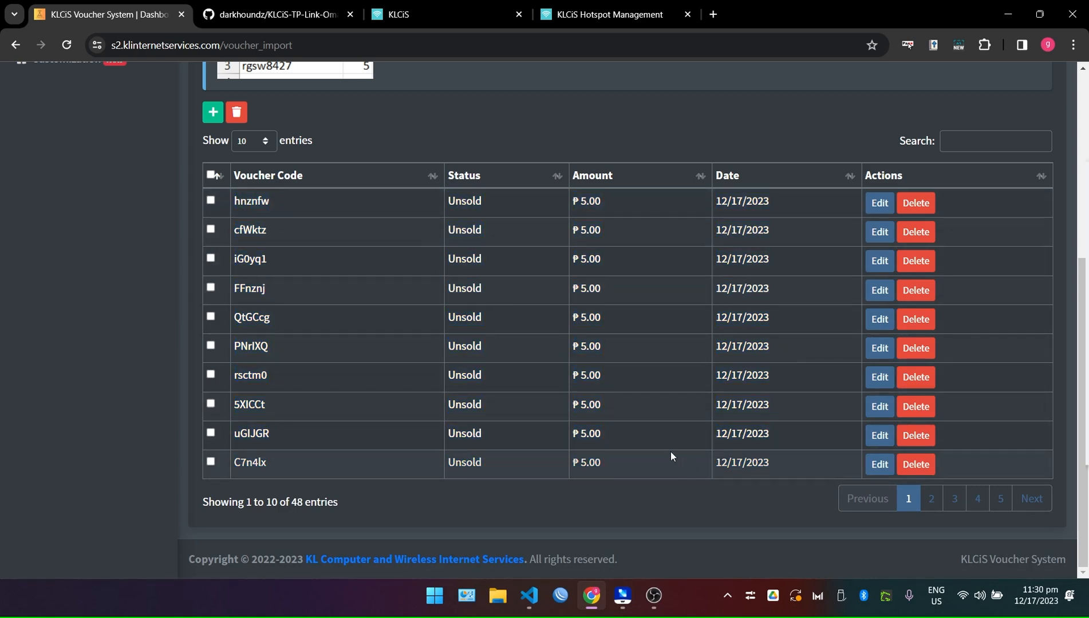
{"action": "scroll", "coordinate": [671, 453], "scroll_direction": "up", "scroll_amount": 5}
{"action": "left_click", "coordinate": [418, 208]}
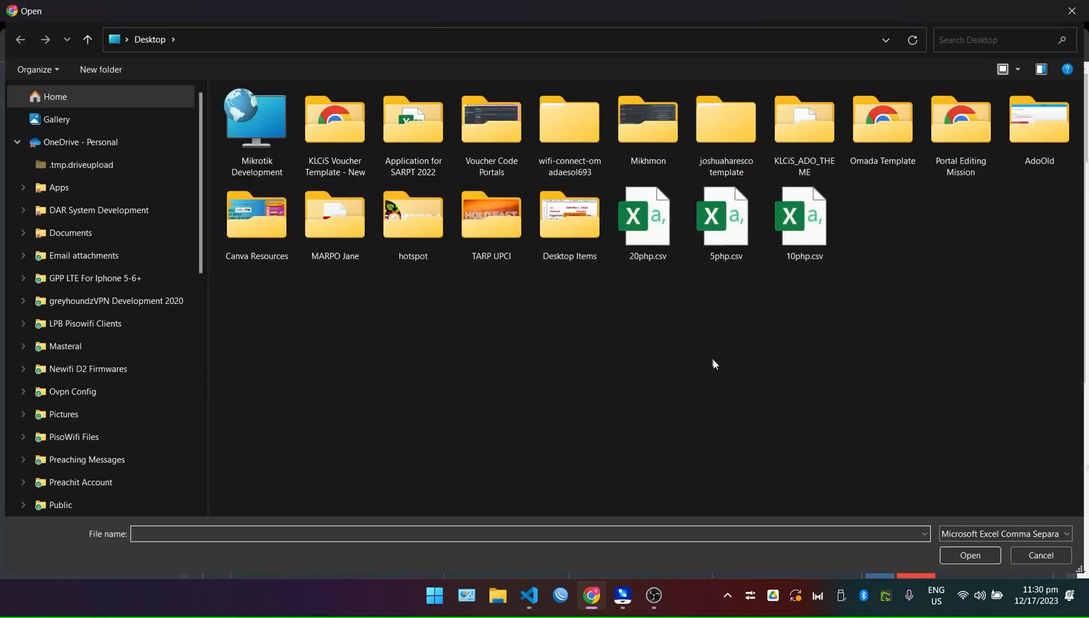
{"action": "double_click", "coordinate": [805, 239]}
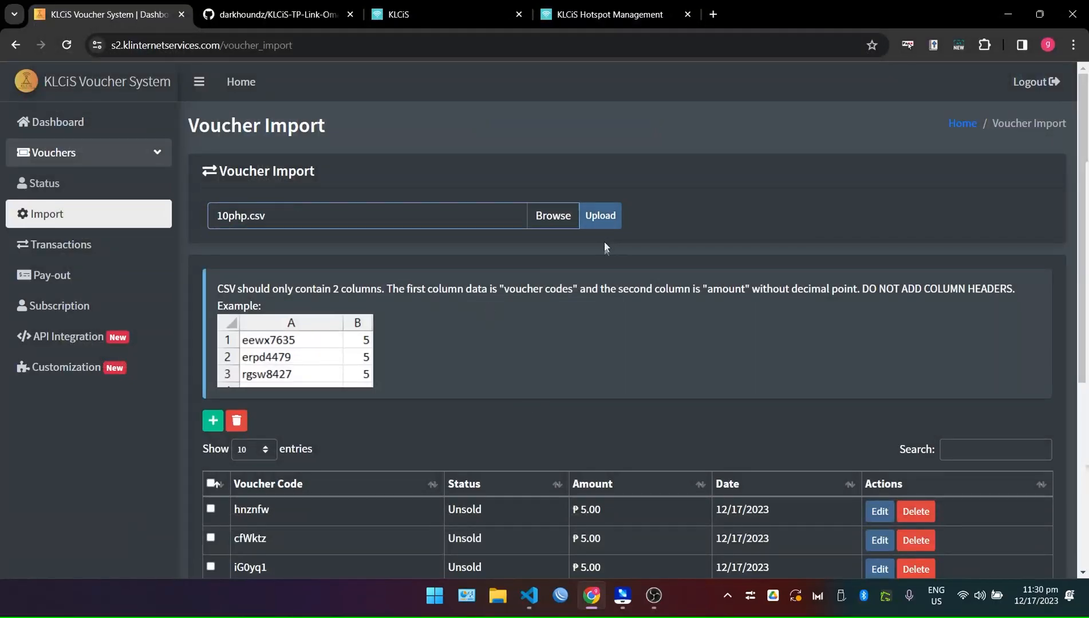
{"action": "scroll", "coordinate": [604, 243], "scroll_direction": "down", "scroll_amount": 3}
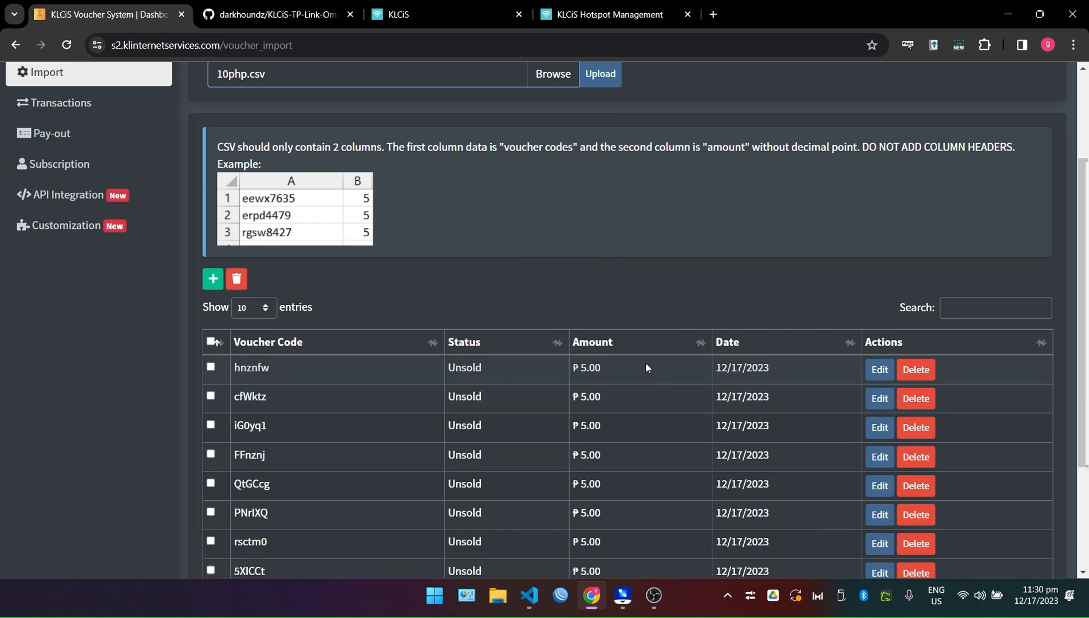
Show the mirrored phone's promo choices and compare them with the list's ₱5.00 amount.
{"action": "left_click", "coordinate": [623, 596]}
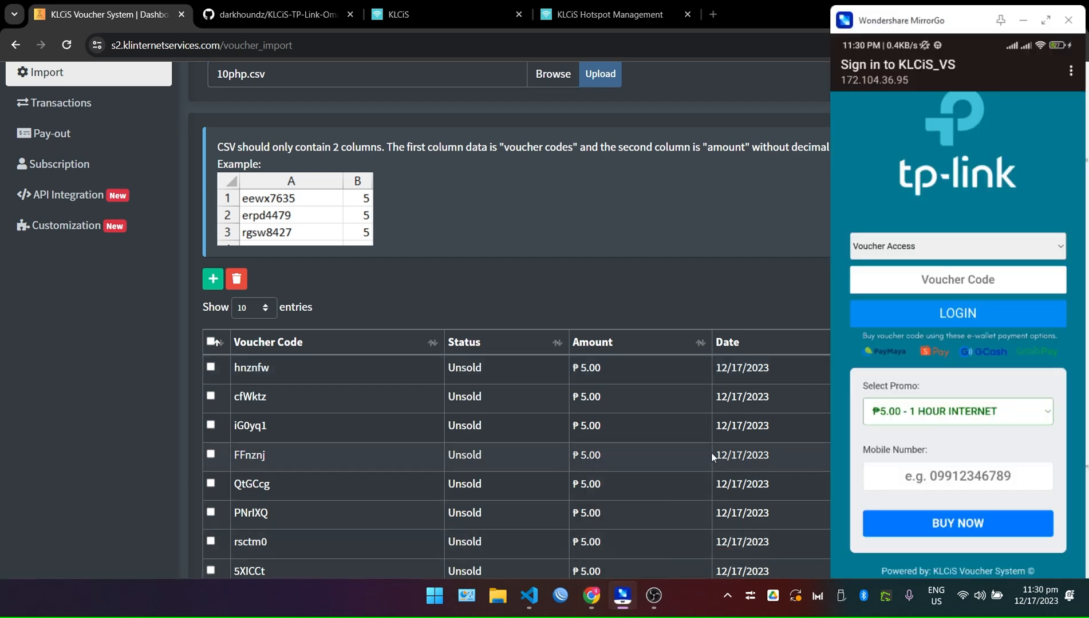
{"action": "left_click", "coordinate": [979, 413]}
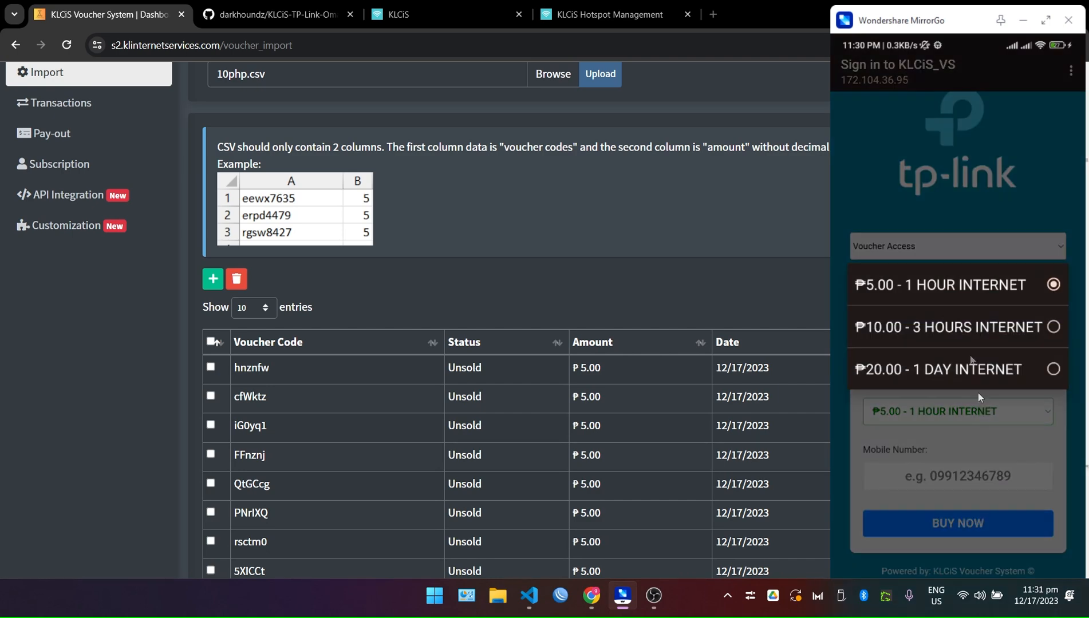
{"action": "left_click", "coordinate": [615, 372]}
{"action": "left_click_drag", "start_coordinate": [614, 372], "coordinate": [584, 370]}
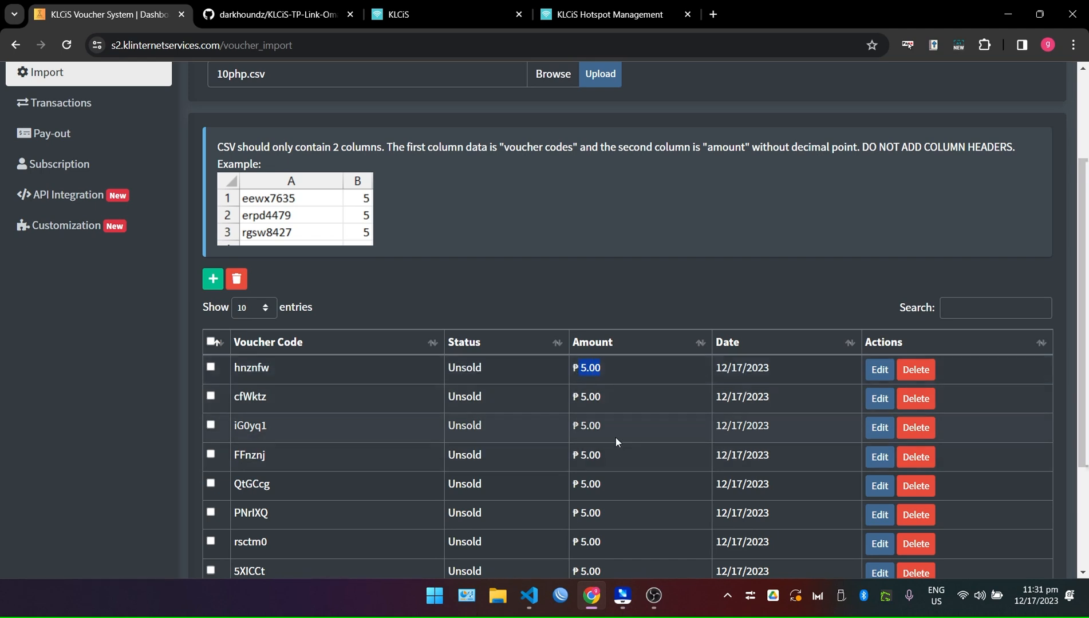
Recheck the voucher list, then redisplay the promos: ₱5.00 1 hour, ₱10.00 3 hours, ₱20.00 1 day.
{"action": "left_click", "coordinate": [626, 597]}
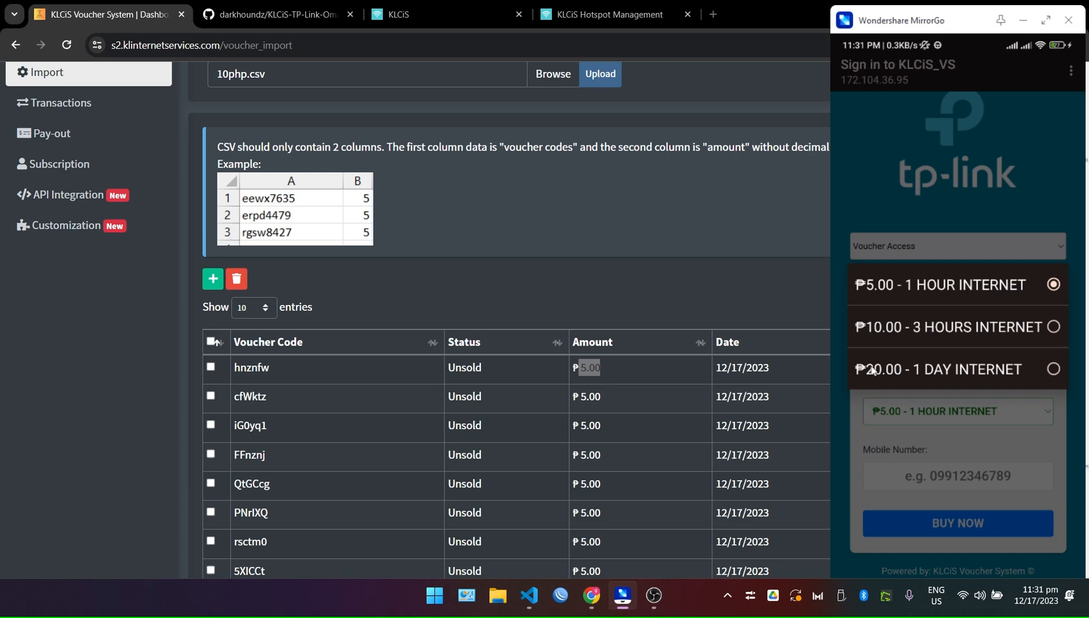
{"action": "right_click", "coordinate": [1027, 371]}
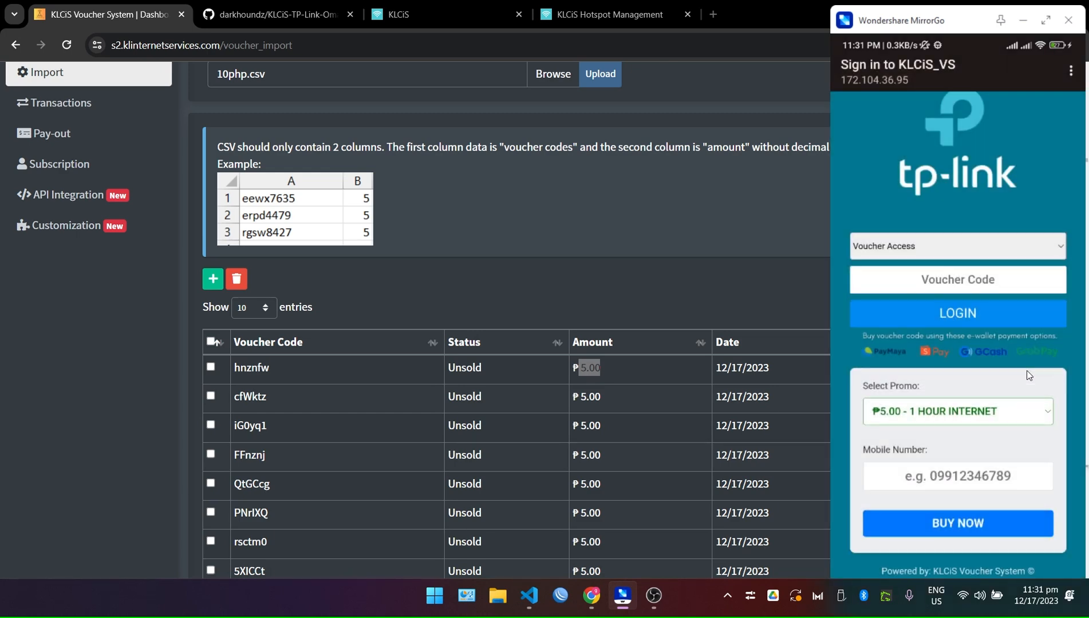
{"action": "left_click", "coordinate": [624, 349]}
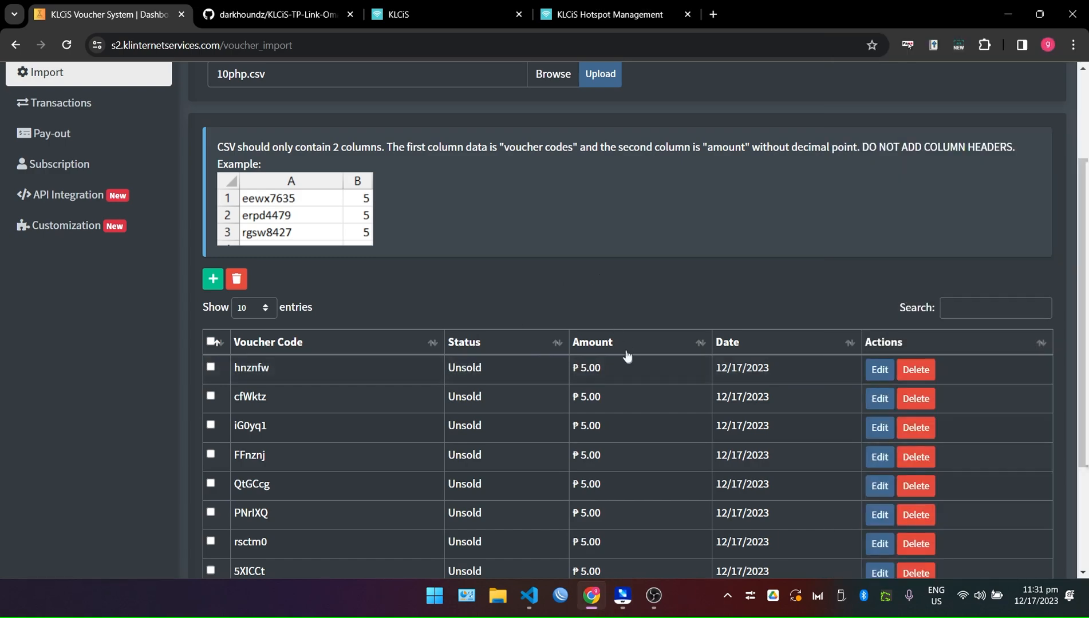
{"action": "scroll", "coordinate": [624, 350], "scroll_direction": "up", "scroll_amount": 3}
{"action": "scroll", "coordinate": [653, 343], "scroll_direction": "down", "scroll_amount": 4}
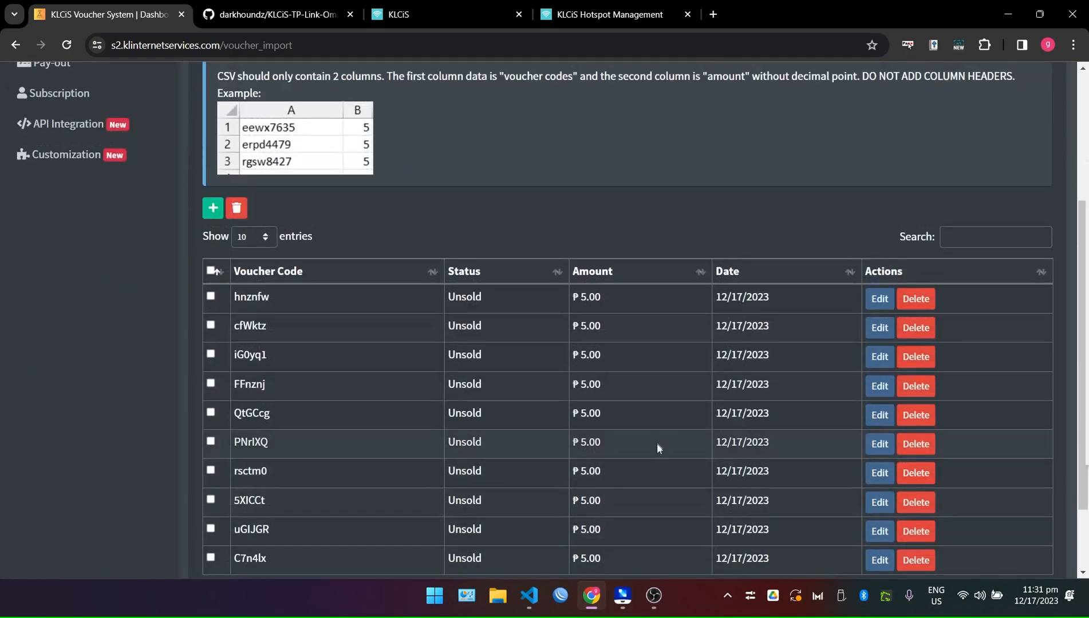
{"action": "mouse_move", "coordinate": [639, 598]}
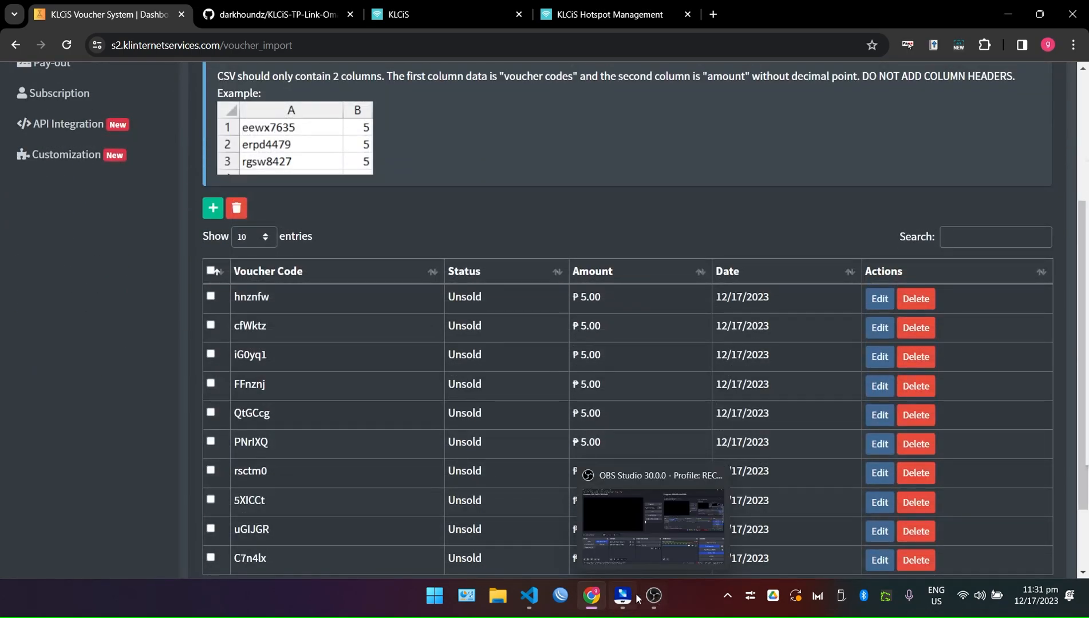
{"action": "left_click", "coordinate": [623, 597]}
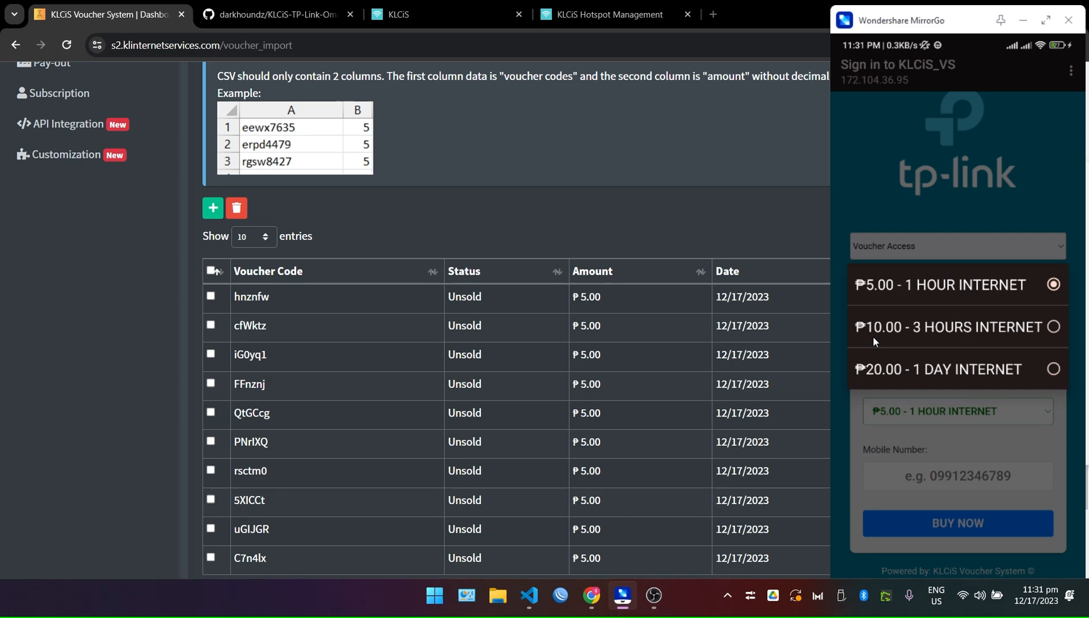
{"action": "right_click", "coordinate": [960, 377]}
{"action": "left_click", "coordinate": [960, 377]}
Upload 20php.csv into KLCiS Voucher System as the next voucher batch.
{"action": "left_click", "coordinate": [613, 299]}
{"action": "left_click_drag", "start_coordinate": [612, 299], "coordinate": [573, 297]}
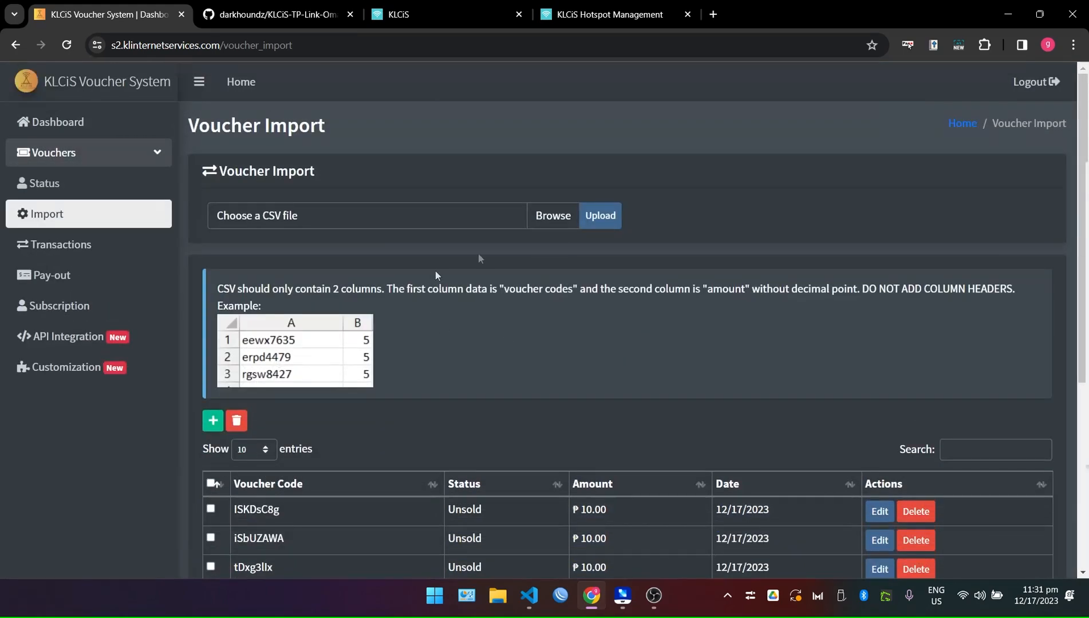
{"action": "left_click", "coordinate": [550, 216]}
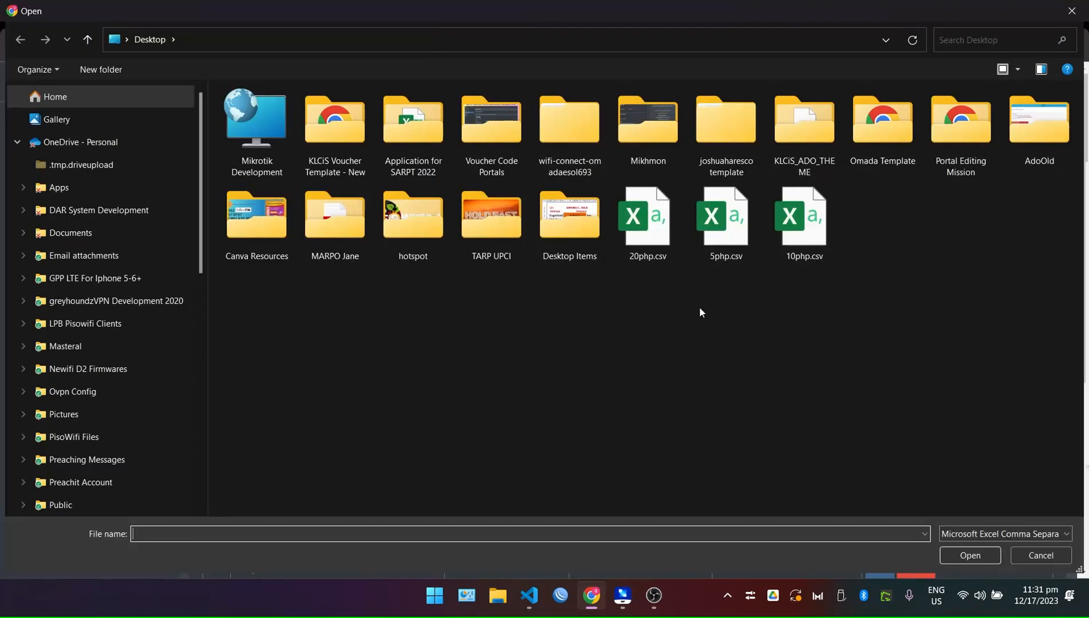
{"action": "double_click", "coordinate": [645, 229]}
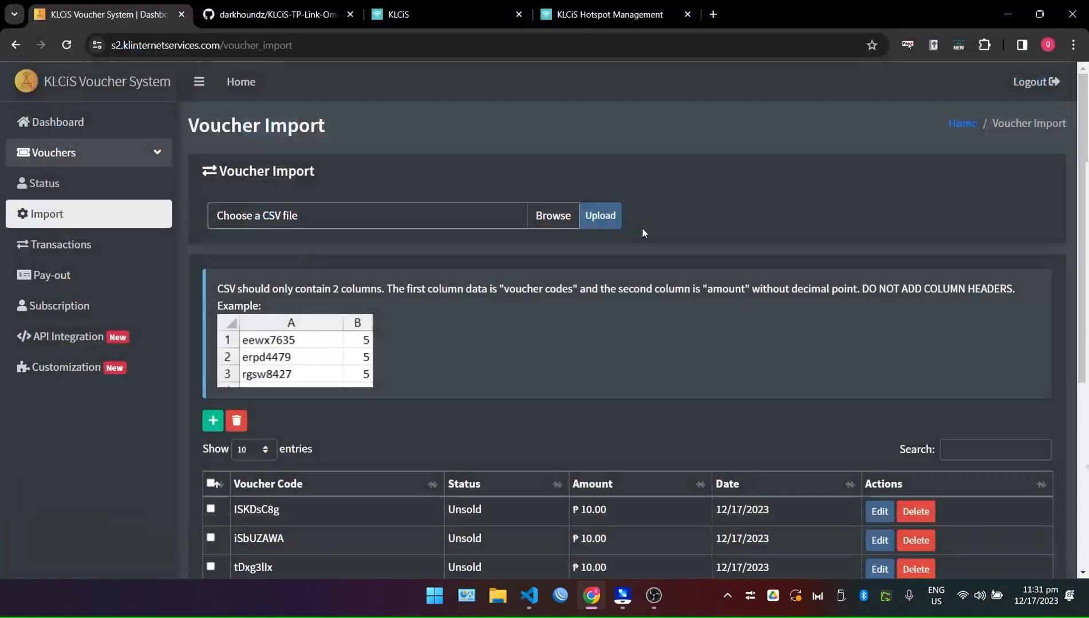
{"action": "left_click", "coordinate": [599, 215]}
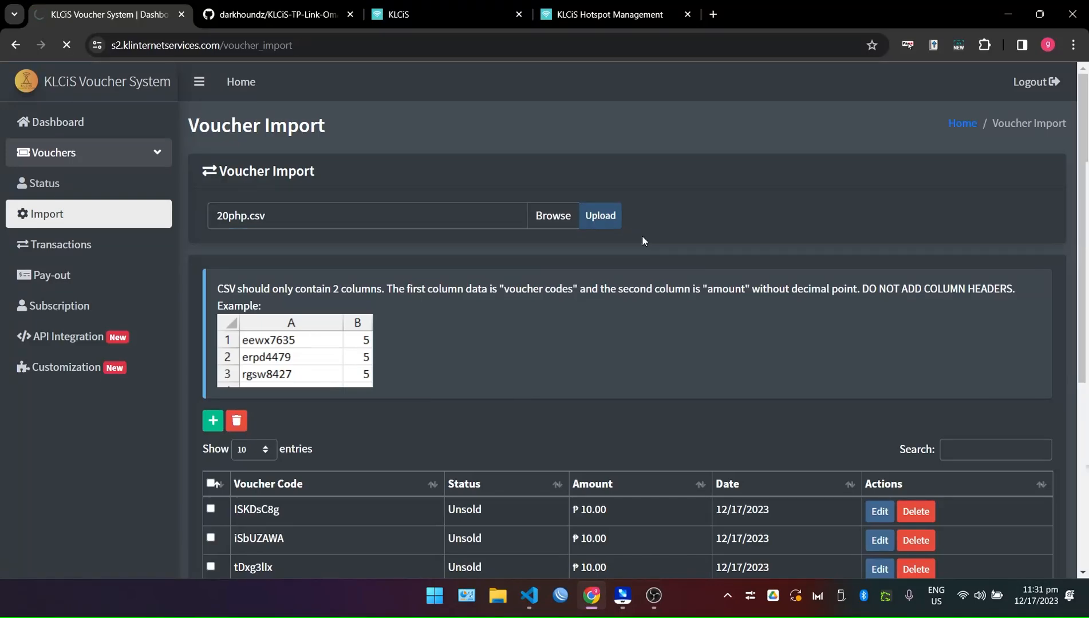
Verify the ₱20.00 vouchers appear and the list totals 116 entries.
{"action": "scroll", "coordinate": [639, 301], "scroll_direction": "down", "scroll_amount": 5}
{"action": "triple_click", "coordinate": [632, 356]}
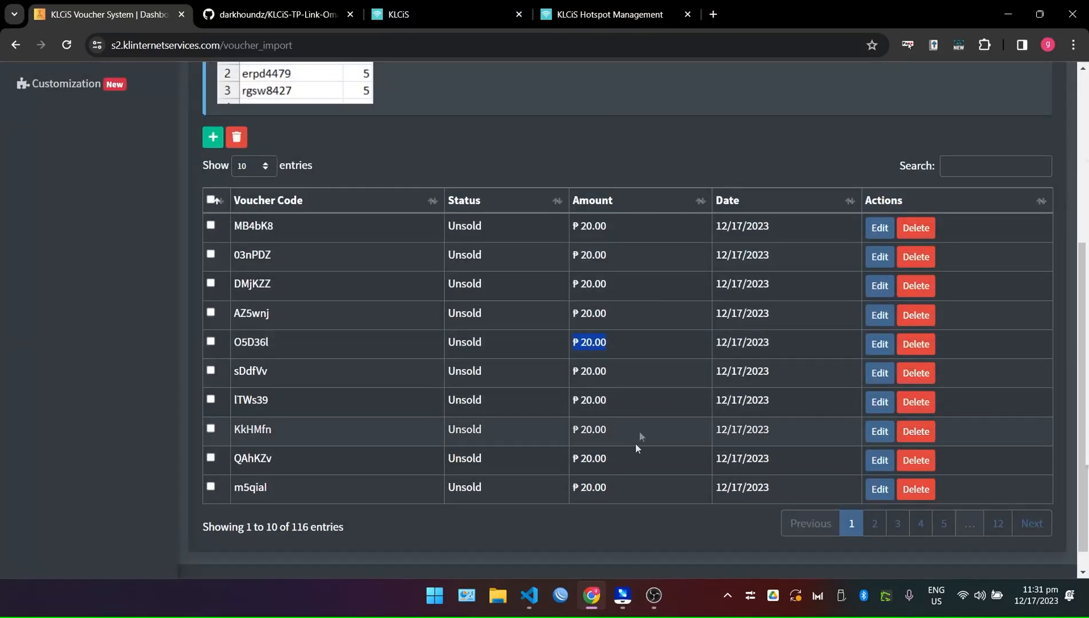
{"action": "left_click_drag", "start_coordinate": [368, 529], "coordinate": [216, 525]}
{"action": "left_click", "coordinate": [393, 532]}
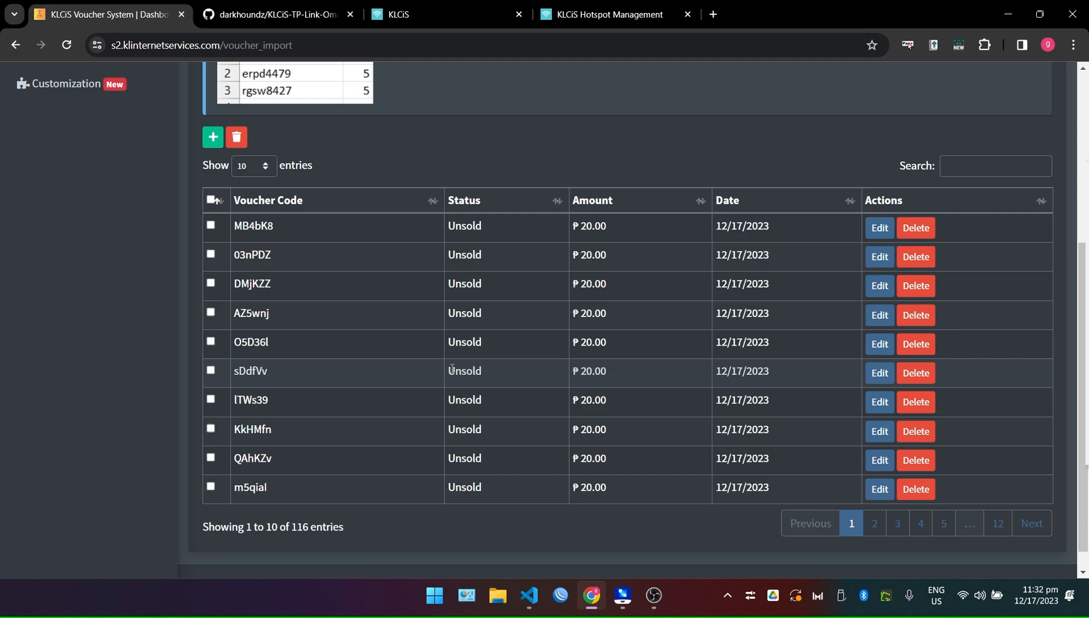
Scroll through the Voucher Import table to review the 116 ₱20.00 vouchers.
{"action": "scroll", "coordinate": [374, 498], "scroll_direction": "up", "scroll_amount": 4}
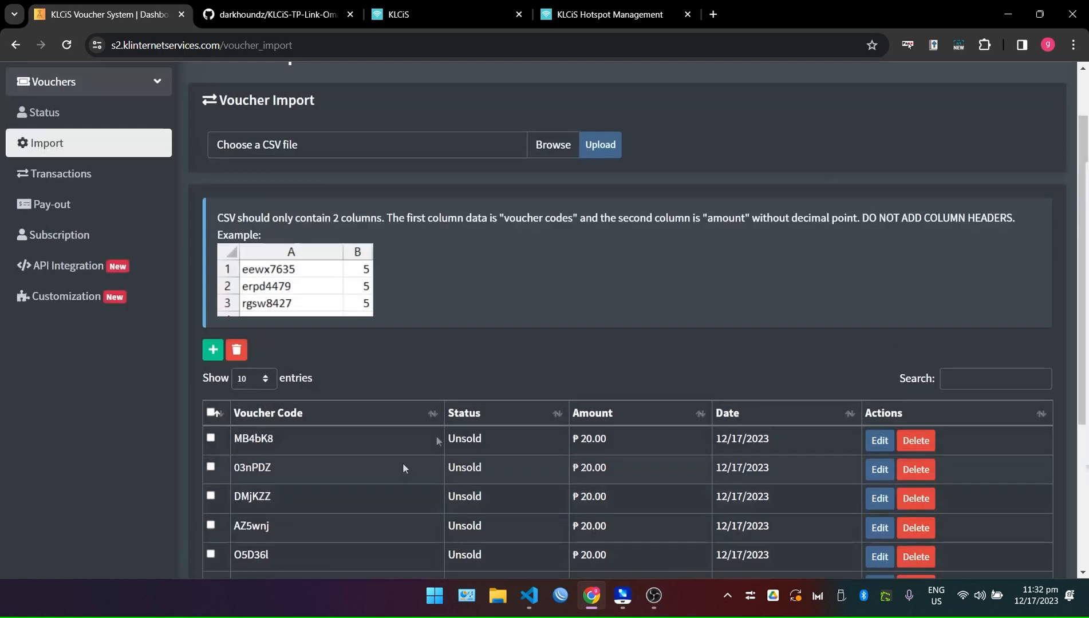
{"action": "scroll", "coordinate": [576, 343], "scroll_direction": "down", "scroll_amount": 4}
{"action": "scroll", "coordinate": [271, 391], "scroll_direction": "up", "scroll_amount": 1}
{"action": "scroll", "coordinate": [469, 401], "scroll_direction": "up", "scroll_amount": 5}
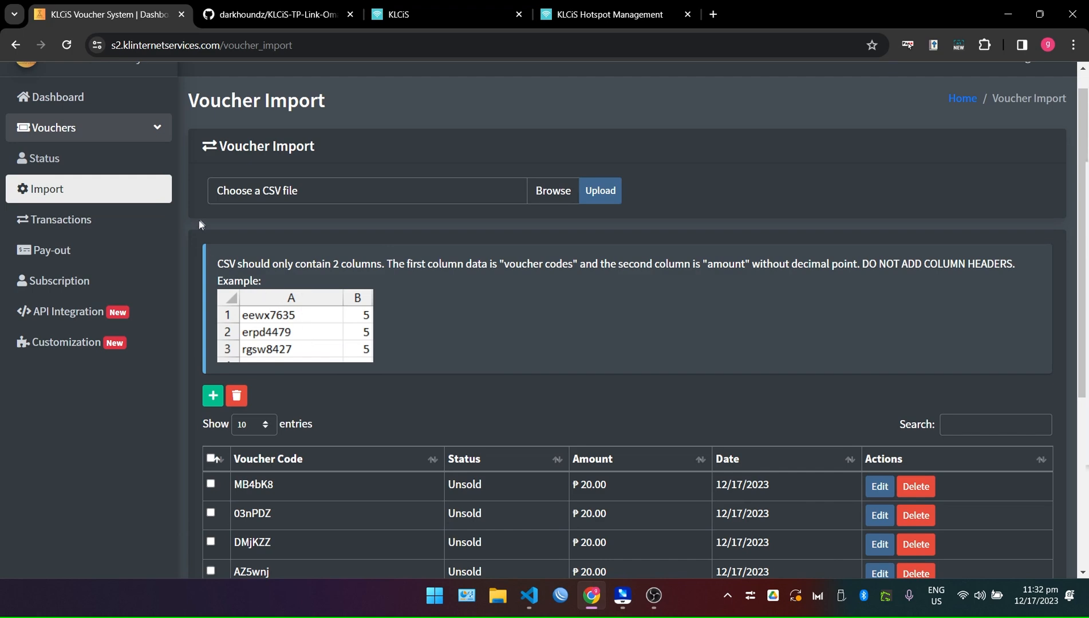
{"action": "scroll", "coordinate": [289, 365], "scroll_direction": "down", "scroll_amount": 1}
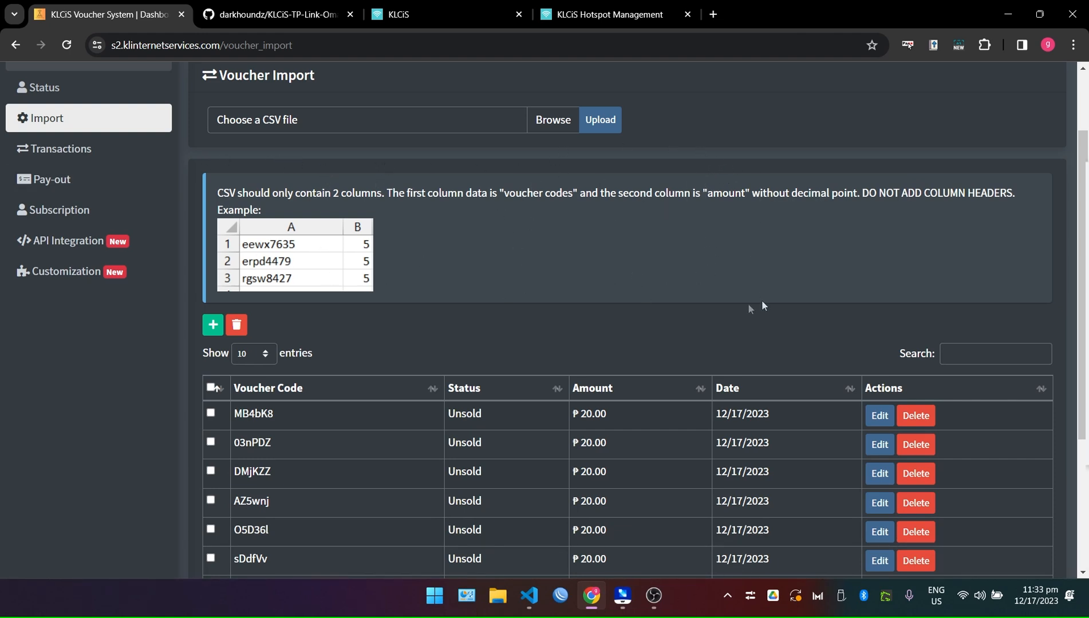
{"action": "scroll", "coordinate": [393, 216], "scroll_direction": "up", "scroll_amount": 2}
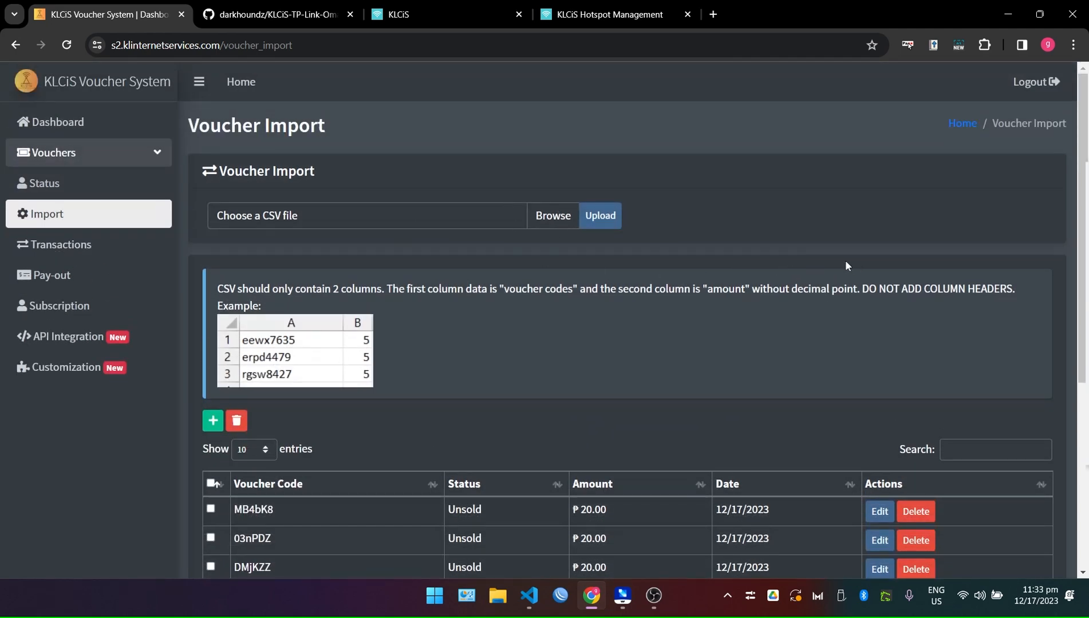
{"action": "scroll", "coordinate": [482, 252], "scroll_direction": "down", "scroll_amount": 5}
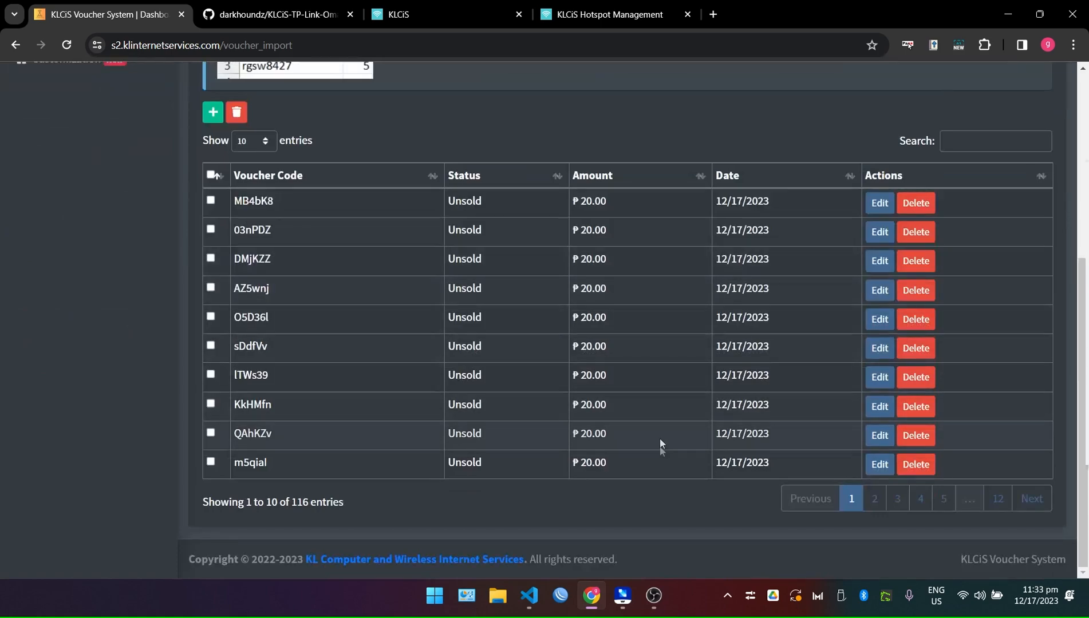
{"action": "left_click_drag", "start_coordinate": [593, 360], "coordinate": [567, 192]}
{"action": "left_click", "coordinate": [684, 148]}
Switch to the KLCiS-TP-Link-Omada-Hotspot-E-Payment GitHub repository page.
{"action": "scroll", "coordinate": [684, 147], "scroll_direction": "up", "scroll_amount": 5}
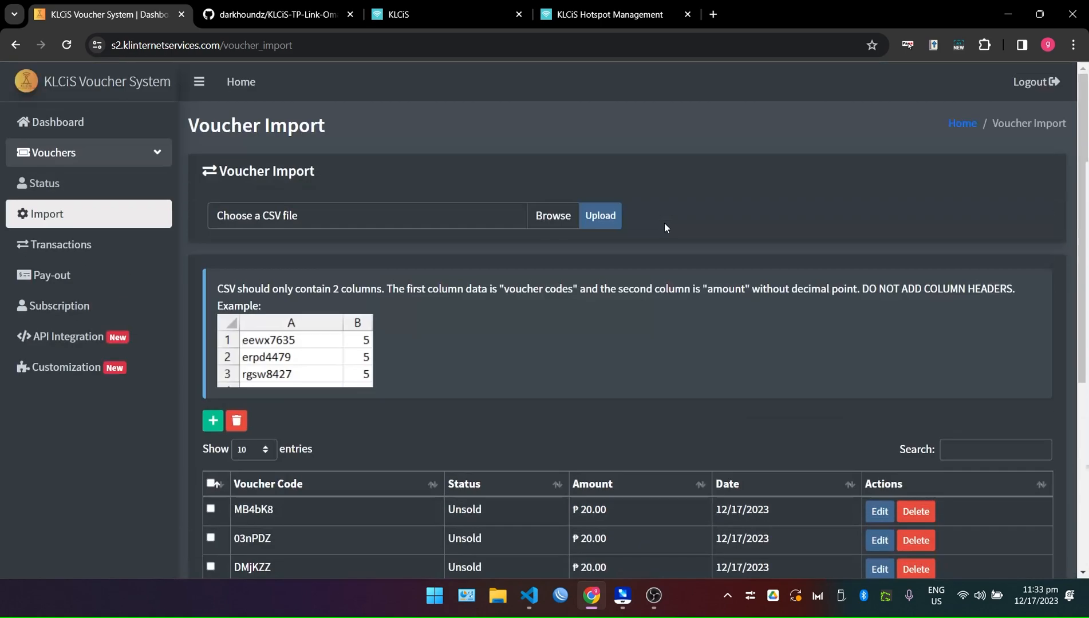
{"action": "scroll", "coordinate": [660, 353], "scroll_direction": "down", "scroll_amount": 5}
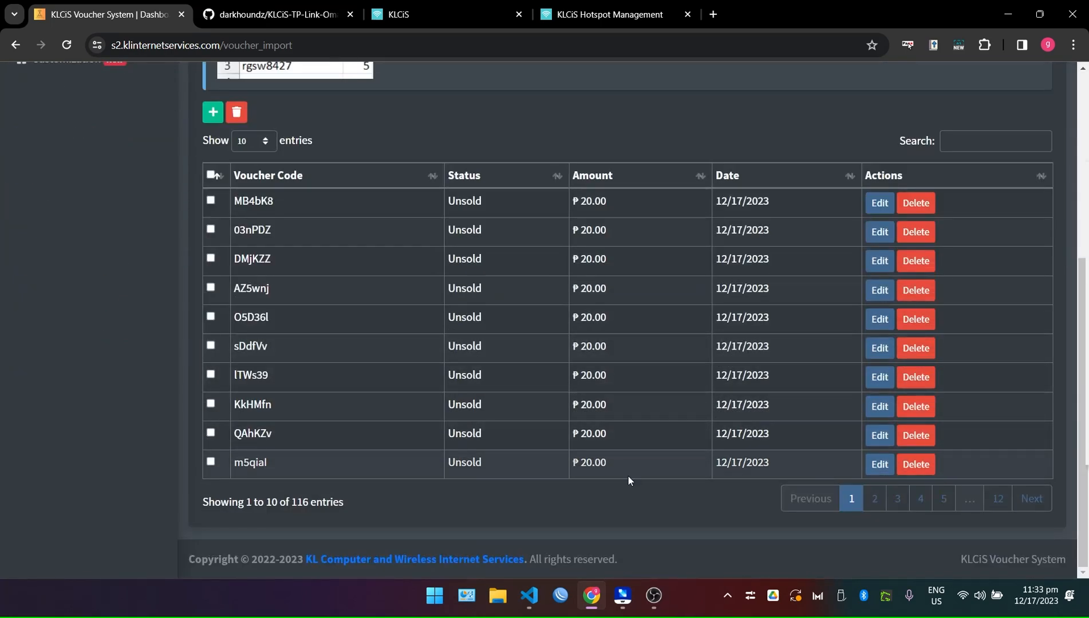
{"action": "scroll", "coordinate": [628, 476], "scroll_direction": "up", "scroll_amount": 4}
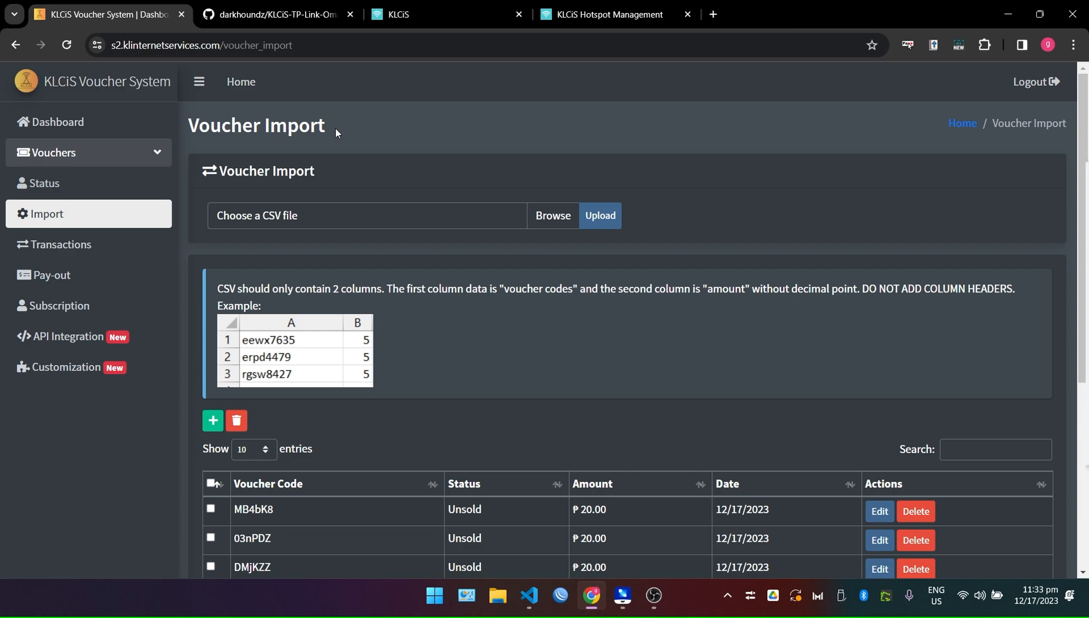
{"action": "left_click", "coordinate": [341, 17]}
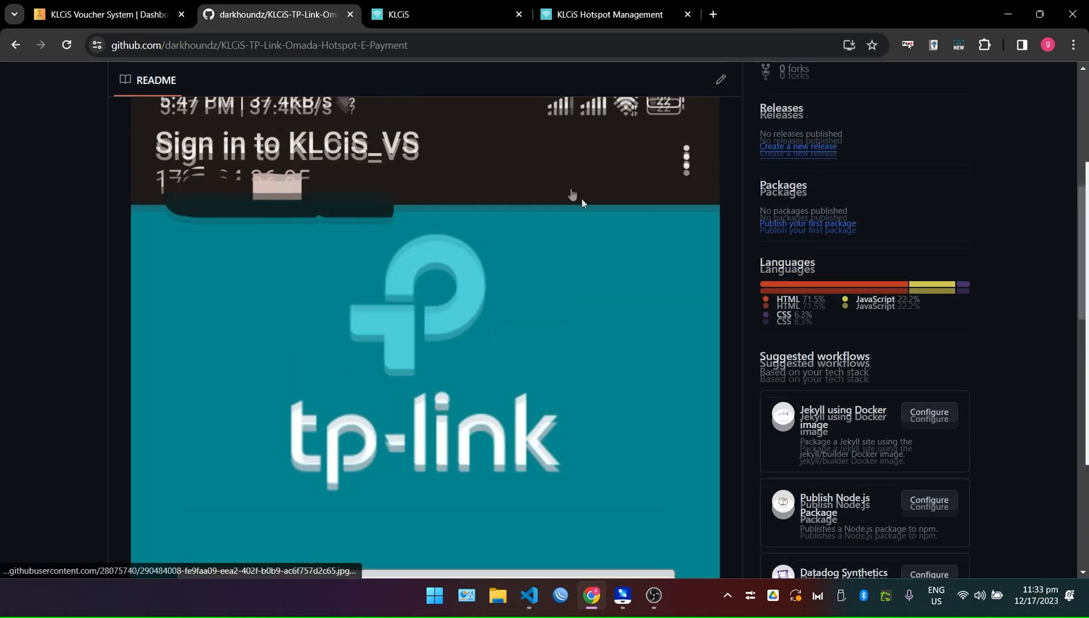
{"action": "scroll", "coordinate": [584, 198], "scroll_direction": "up", "scroll_amount": 8}
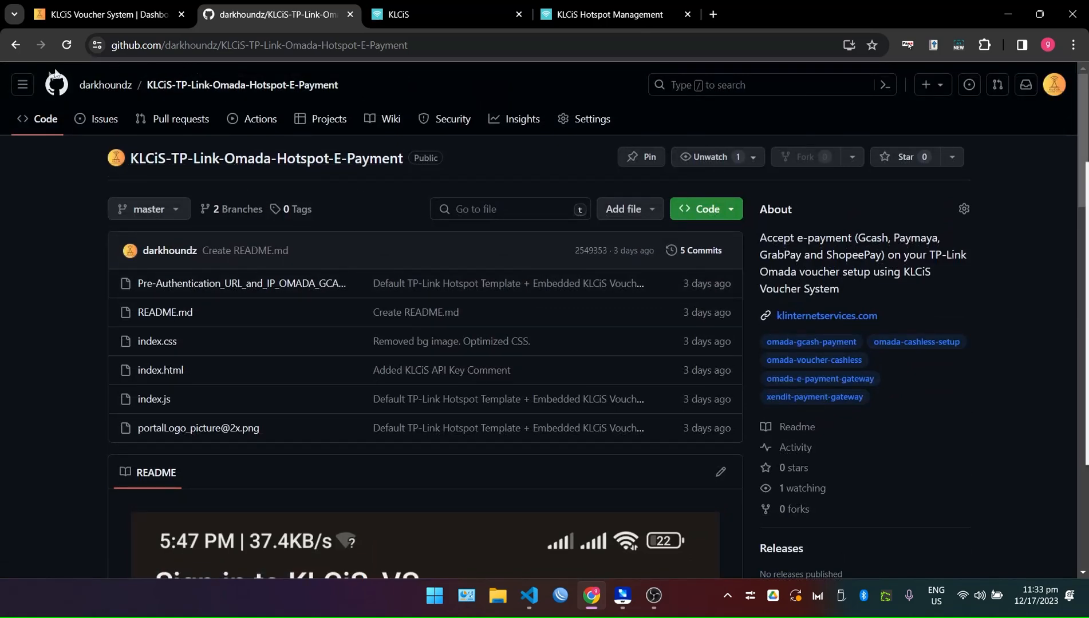
{"action": "left_click_drag", "start_coordinate": [454, 48], "coordinate": [72, 41]}
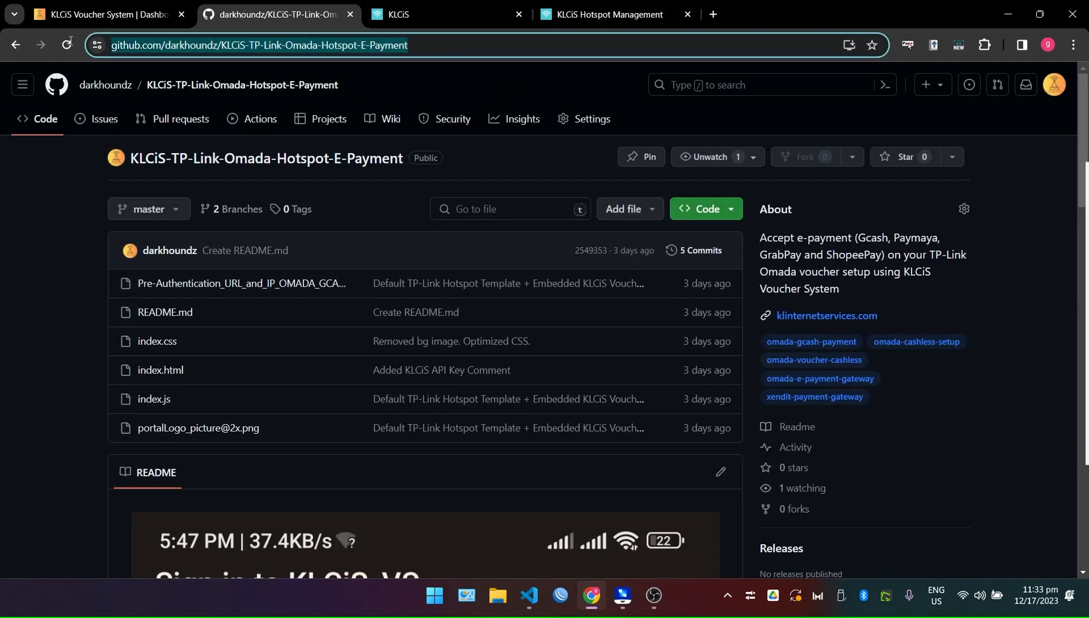
{"action": "left_click_drag", "start_coordinate": [443, 44], "coordinate": [76, 45]}
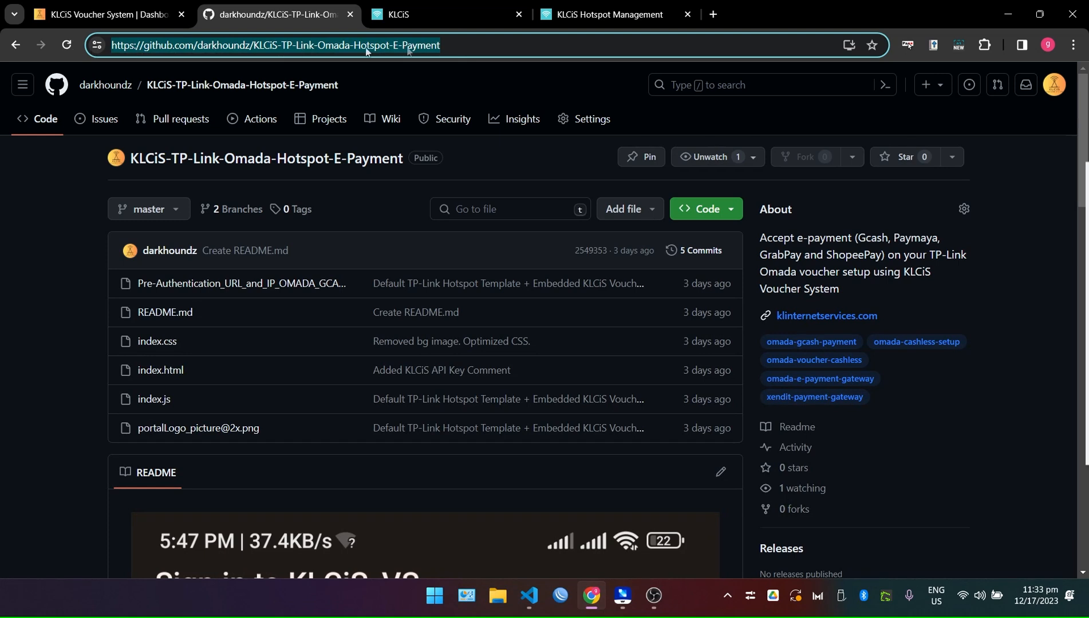
{"action": "left_click", "coordinate": [474, 39]}
{"action": "left_click_drag", "start_coordinate": [483, 44], "coordinate": [112, 44]}
{"action": "left_click", "coordinate": [466, 49]}
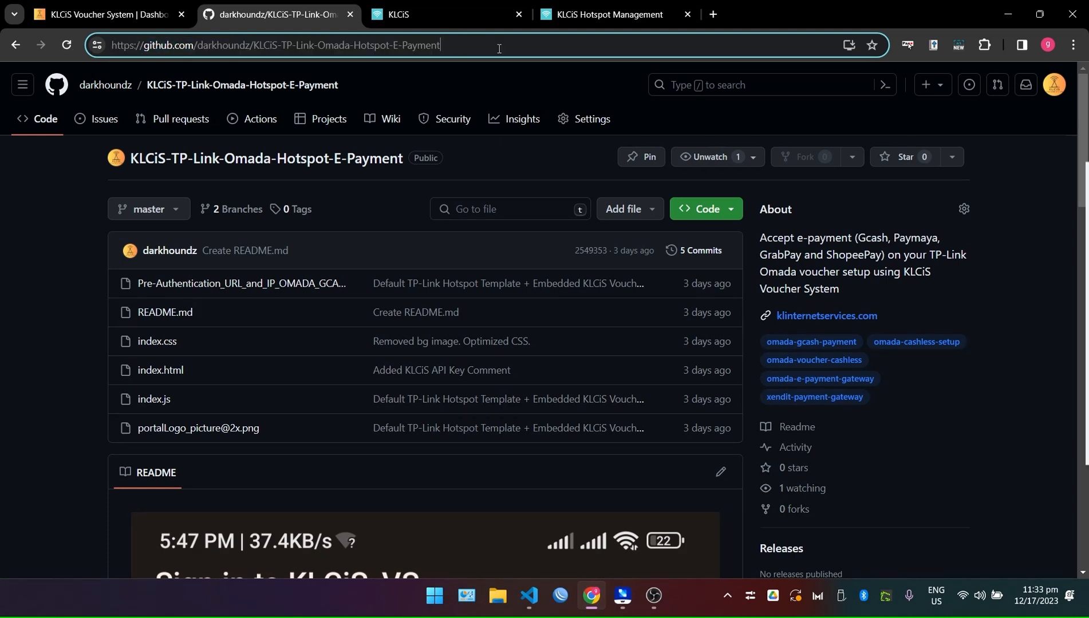
{"action": "left_click_drag", "start_coordinate": [481, 49], "coordinate": [89, 49]}
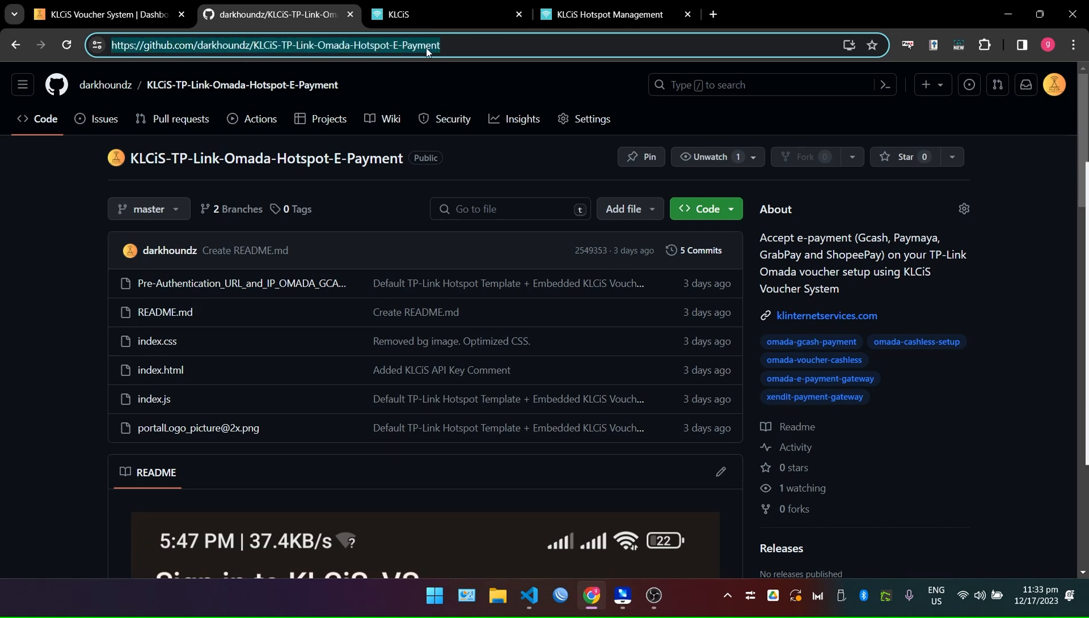
{"action": "left_click", "coordinate": [447, 44]}
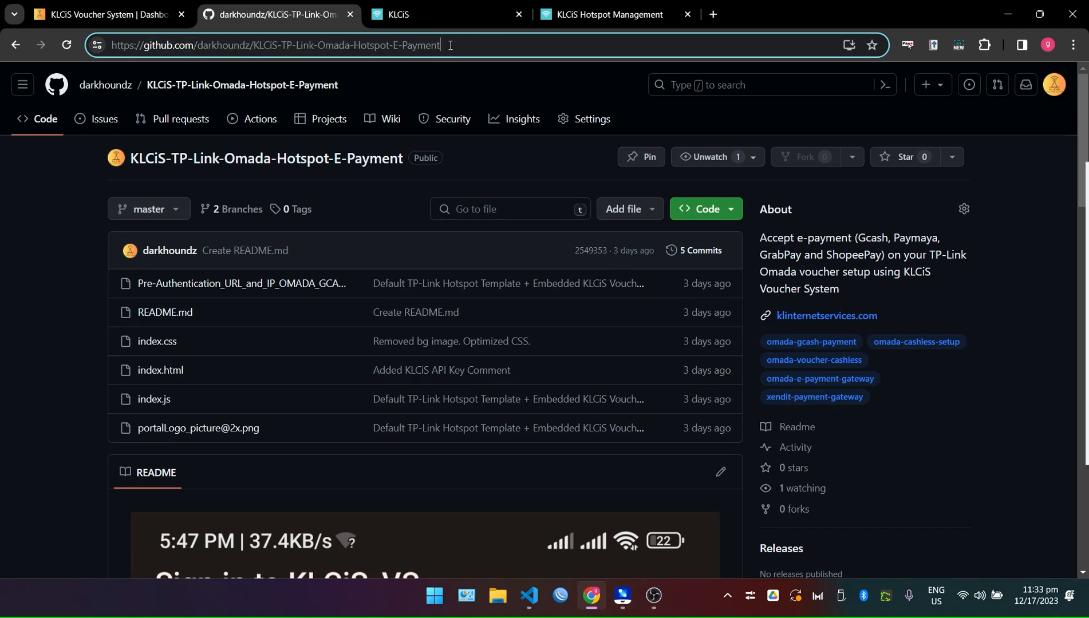
{"action": "key", "text": "Return"}
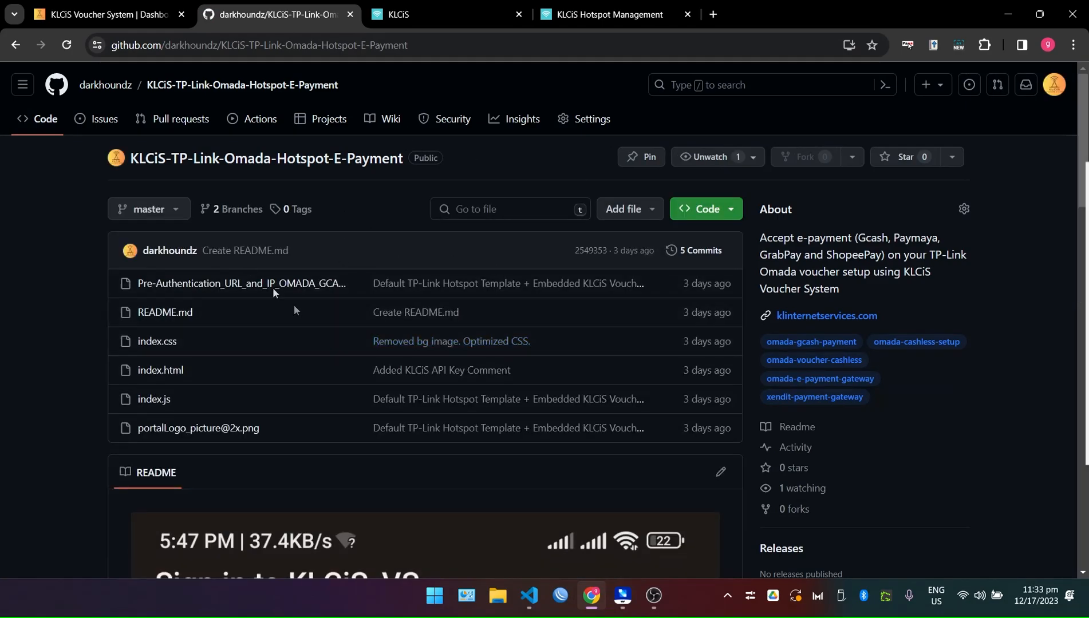
{"action": "scroll", "coordinate": [349, 330], "scroll_direction": "down", "scroll_amount": 2}
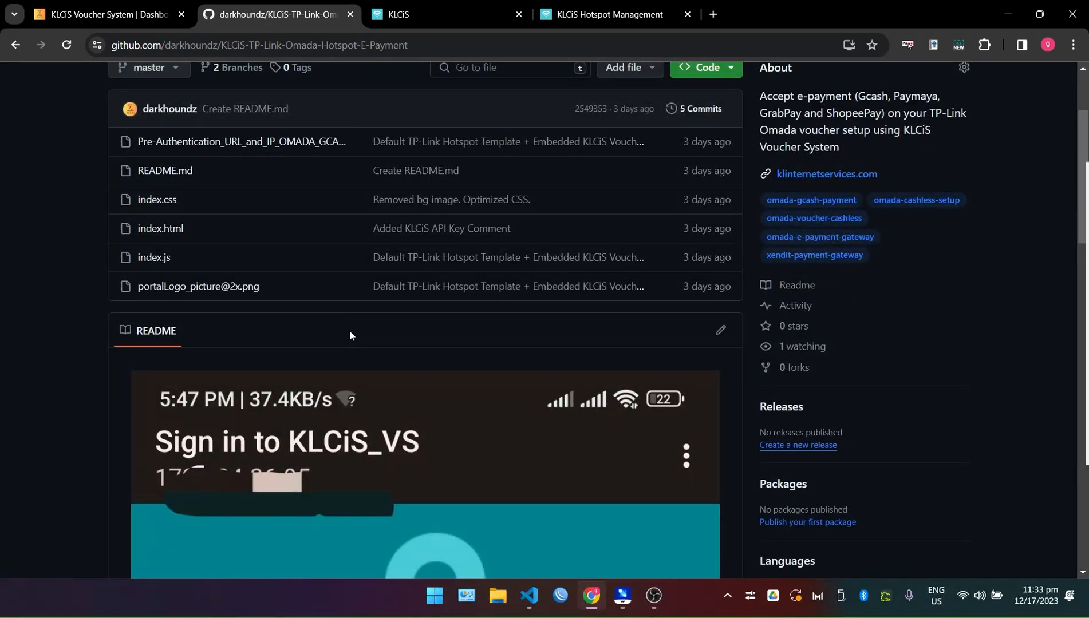
{"action": "scroll", "coordinate": [349, 331], "scroll_direction": "up", "scroll_amount": 2}
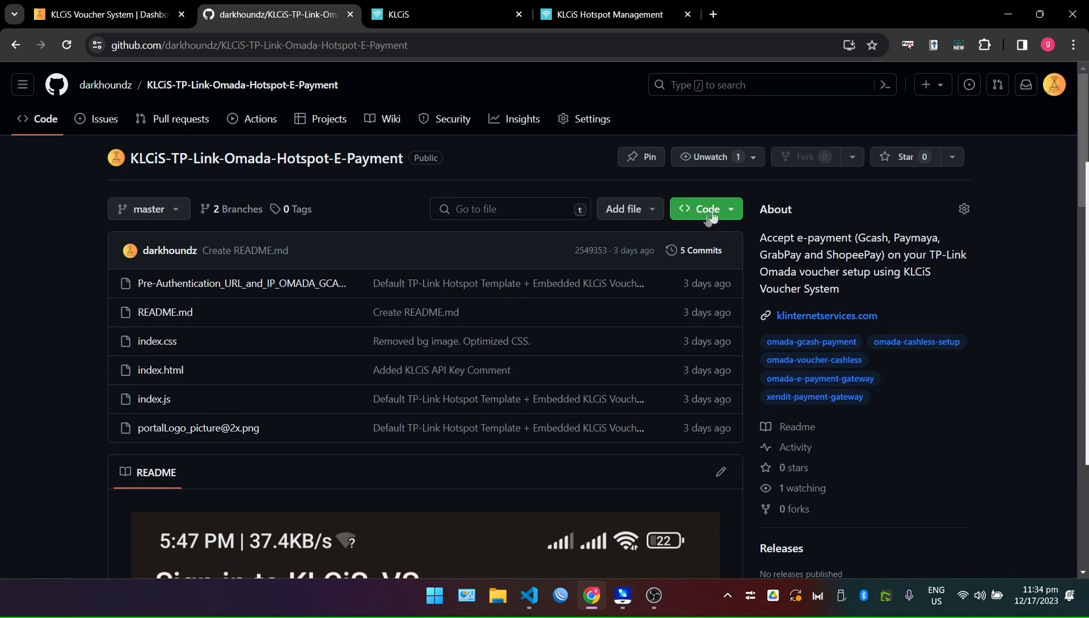
Save the repo as KLCiS-TP-Link-Omada-Hotspot-E-Payment-master.zip on the Desktop and minimise Chrome.
{"action": "left_click", "coordinate": [737, 215]}
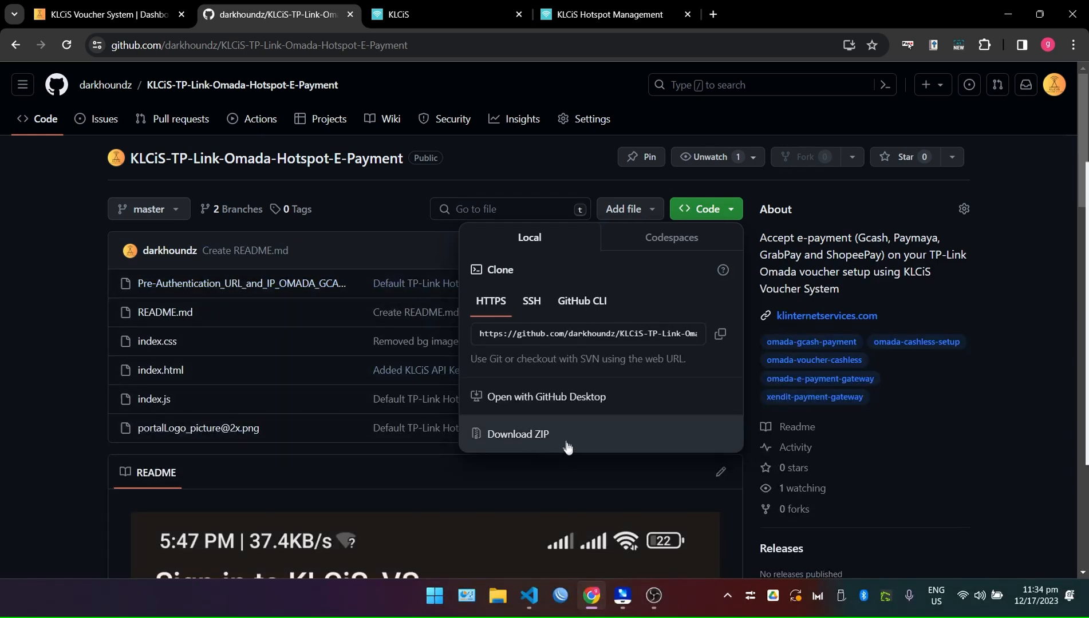
{"action": "left_click", "coordinate": [526, 435]}
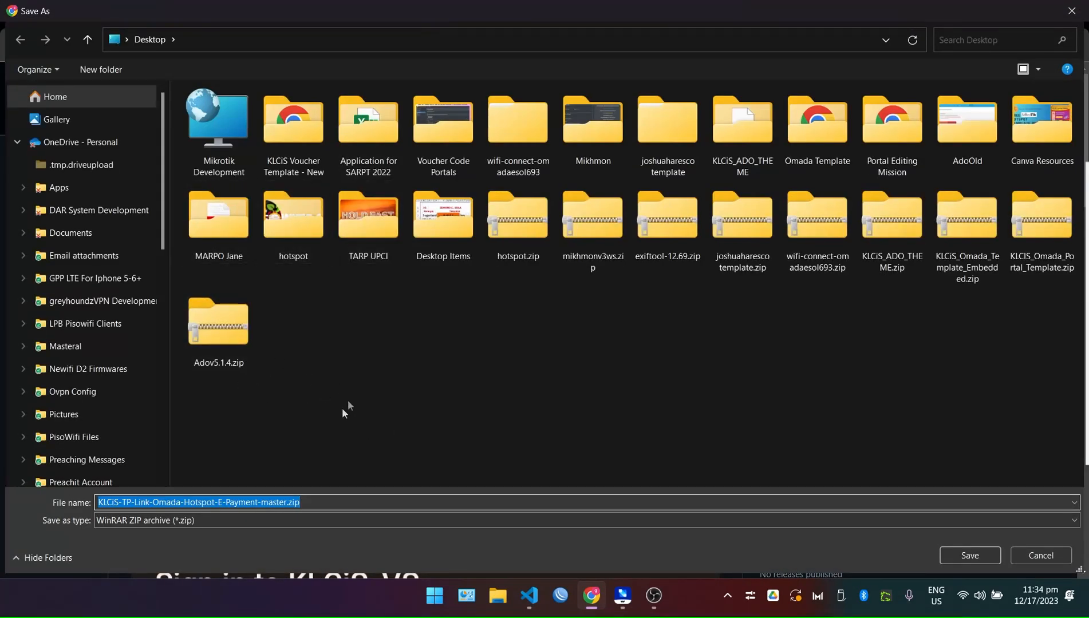
{"action": "left_click", "coordinate": [607, 505]}
{"action": "left_click", "coordinate": [972, 555]}
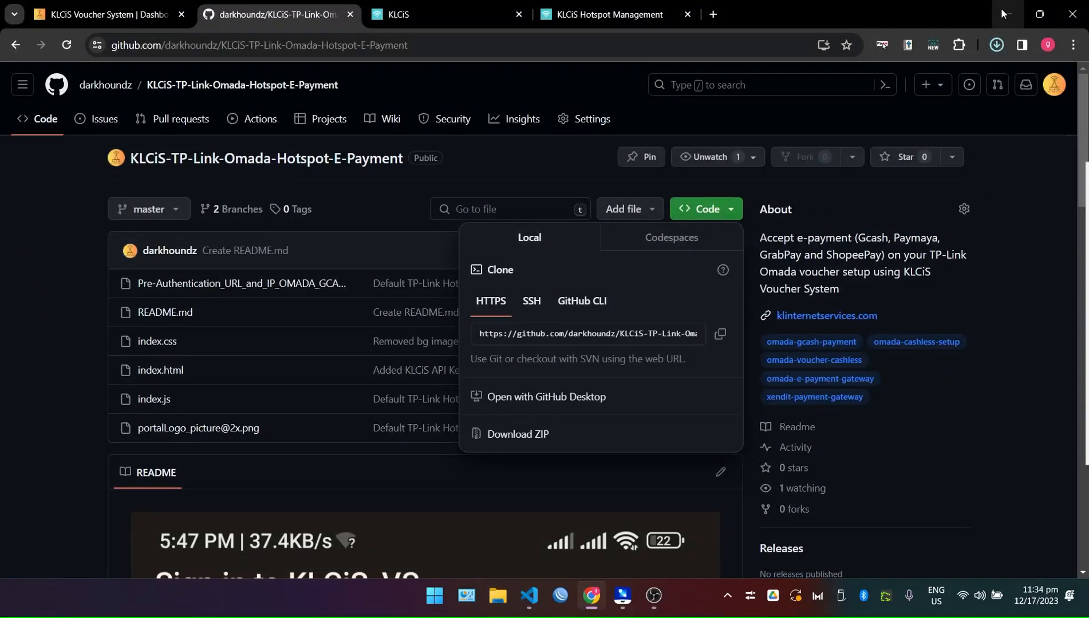
{"action": "left_click", "coordinate": [1001, 10]}
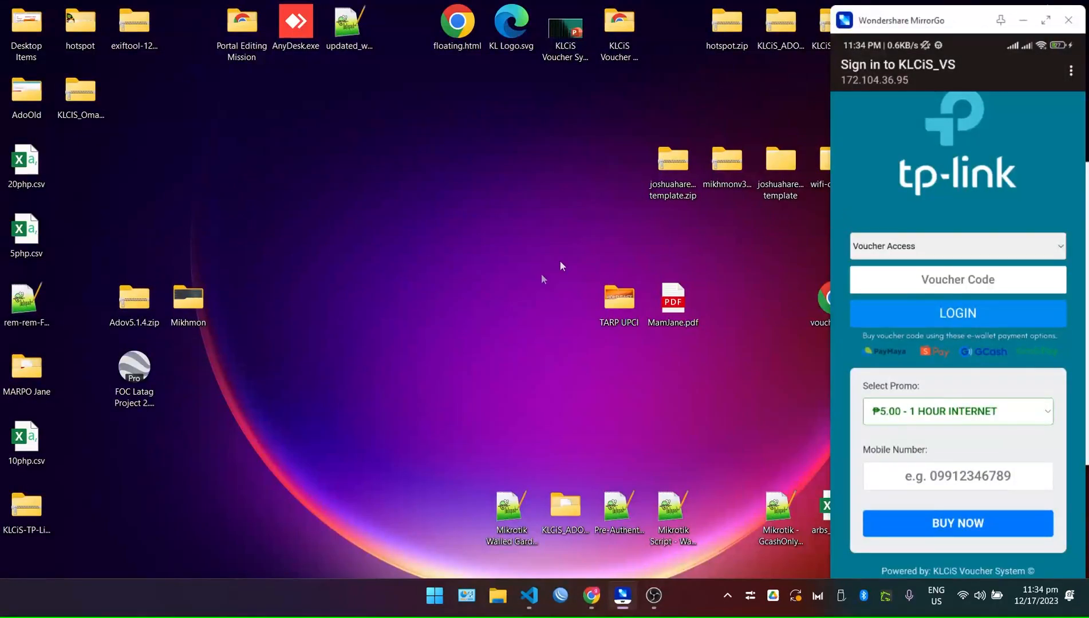
Extract the downloaded KLCiS-TP-Link-Omada-Hotspot-E-Payment-master.zip on the Desktop.
{"action": "left_click_drag", "start_coordinate": [26, 504], "coordinate": [351, 172]}
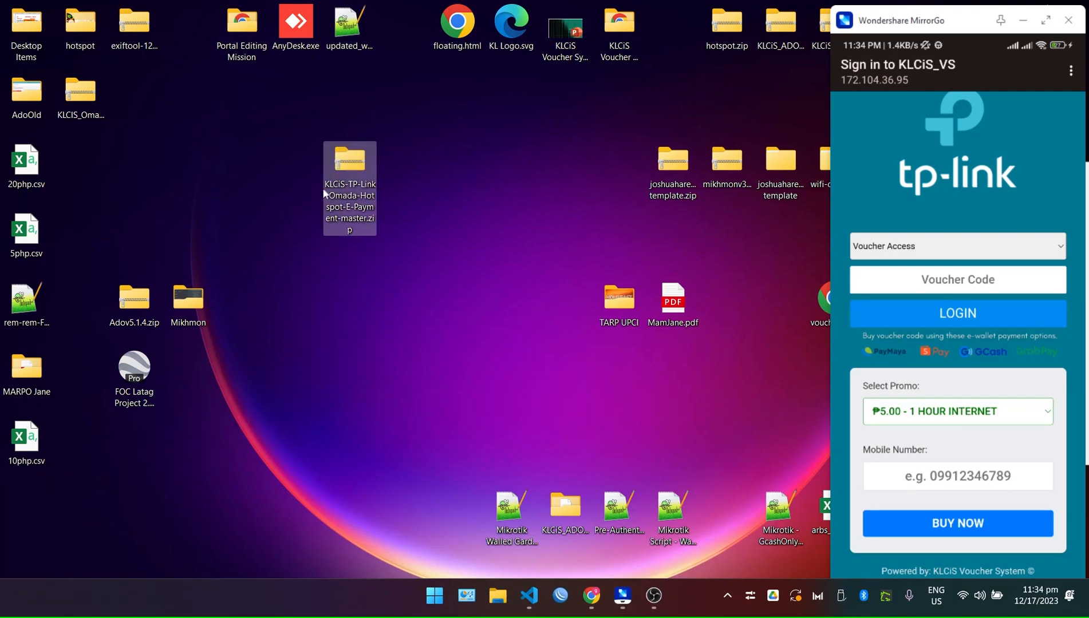
{"action": "right_click", "coordinate": [337, 182]}
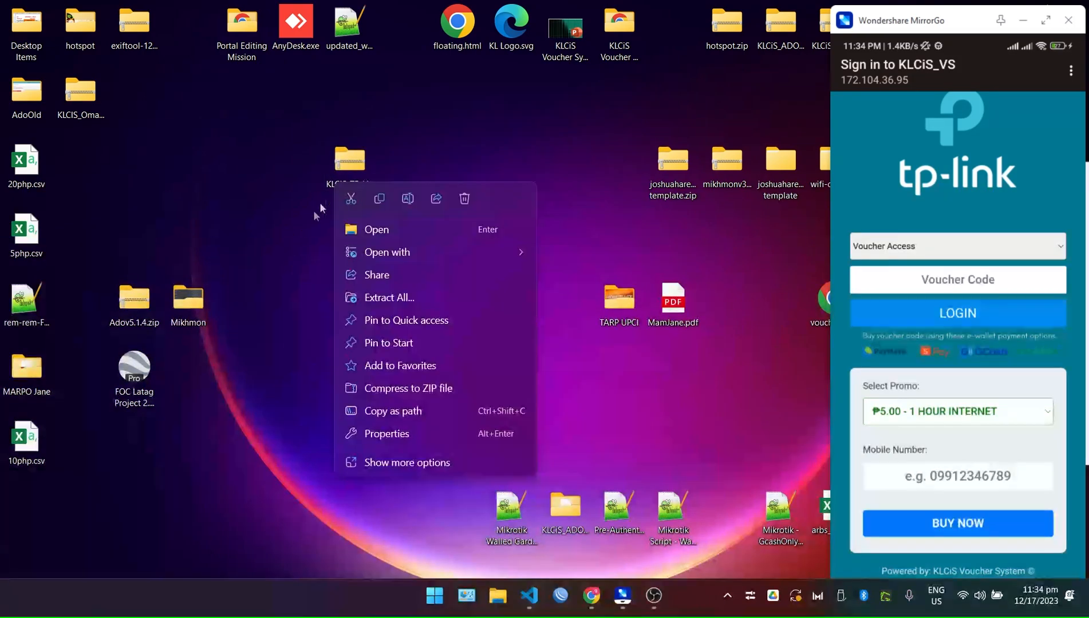
{"action": "left_click", "coordinate": [411, 293]}
{"action": "left_click", "coordinate": [632, 441]}
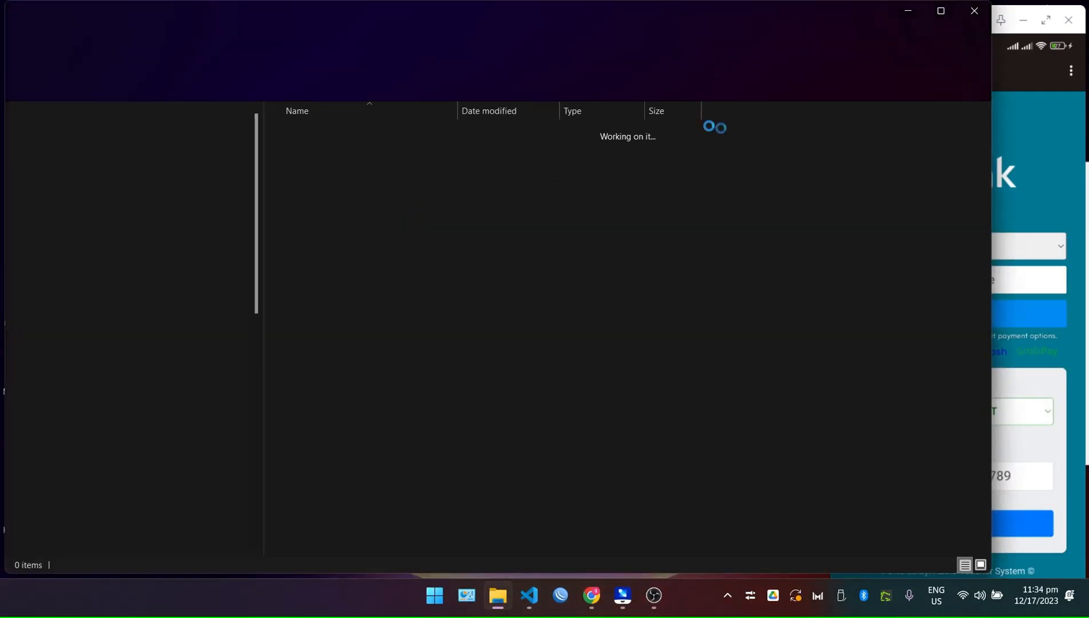
{"action": "double_click", "coordinate": [385, 132]}
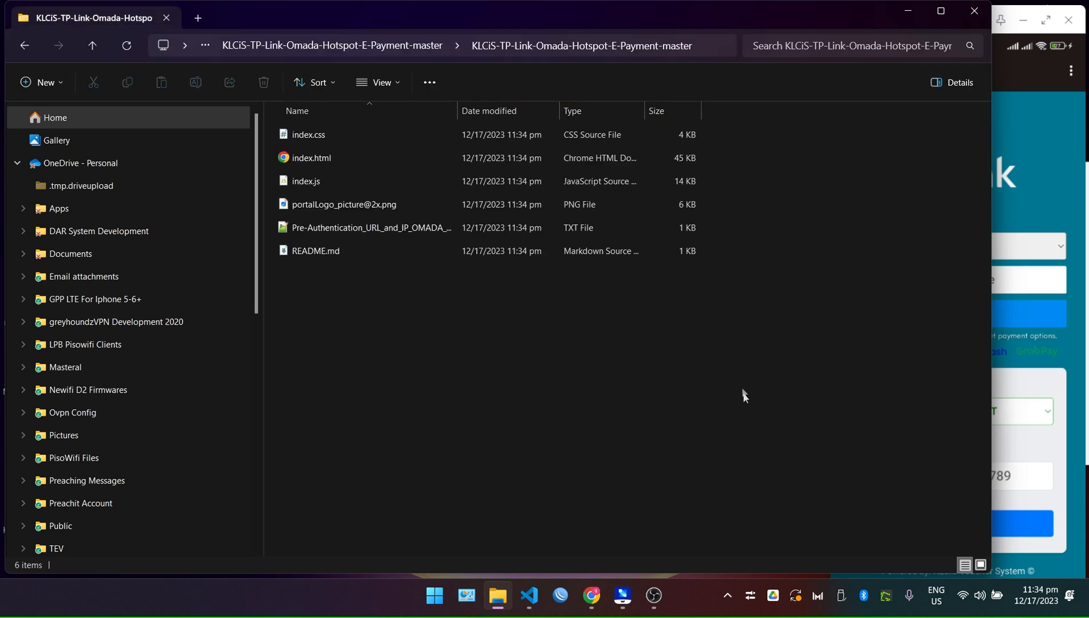
{"action": "left_click_drag", "start_coordinate": [458, 108], "coordinate": [604, 109]}
{"action": "double_click", "coordinate": [363, 200]}
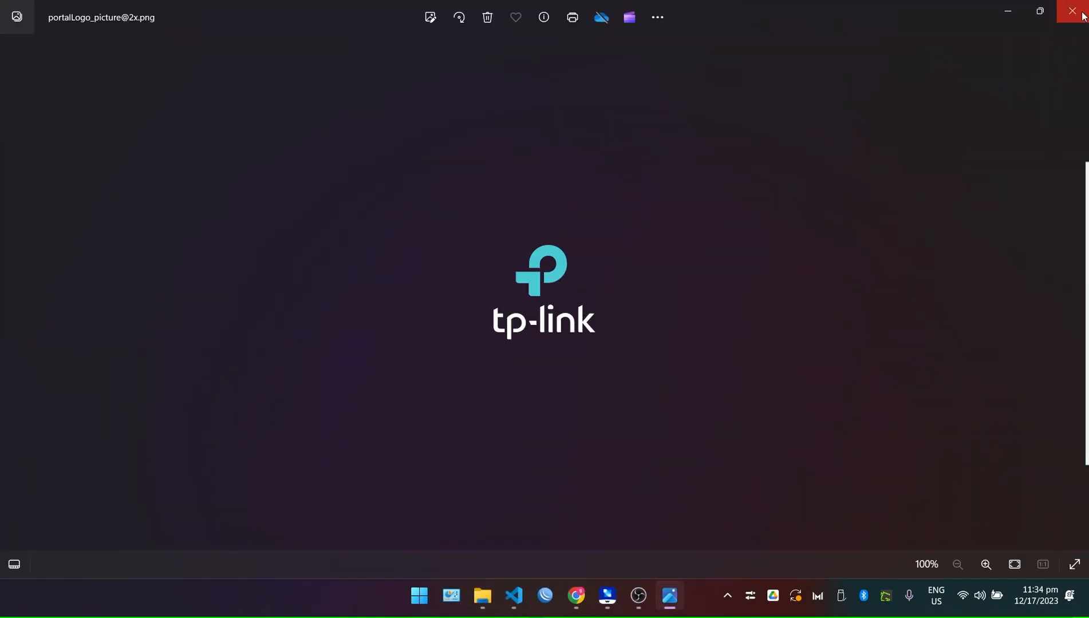
Close the logo viewer, snap Explorer top-left, and bring up the mirrored phone.
{"action": "left_click", "coordinate": [1080, 12]}
{"action": "left_click", "coordinate": [579, 377]}
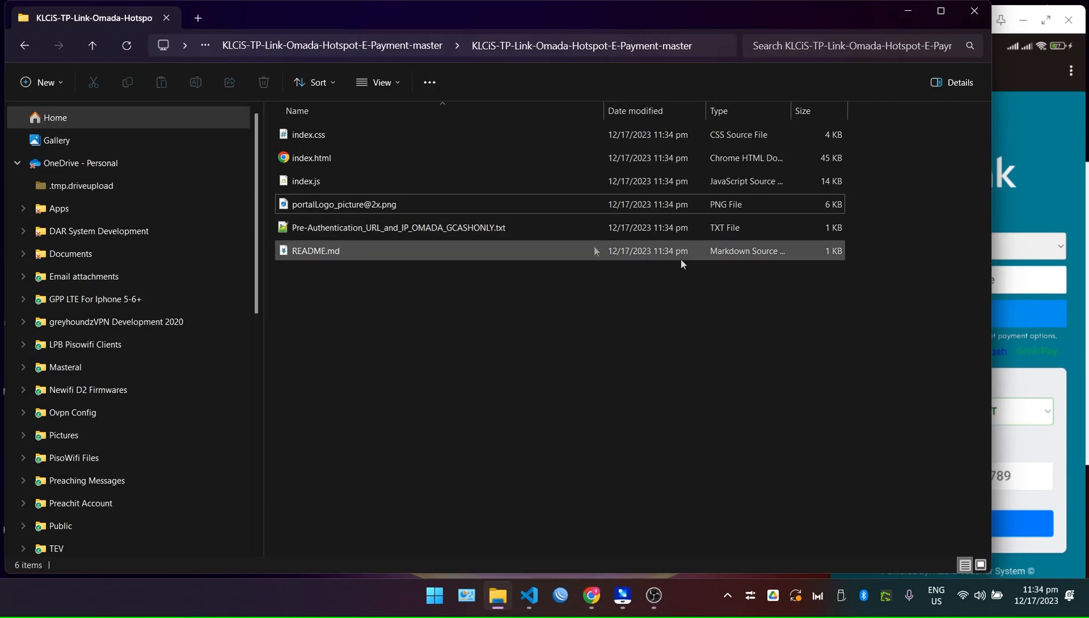
{"action": "left_click_drag", "start_coordinate": [836, 20], "coordinate": [3, 3]}
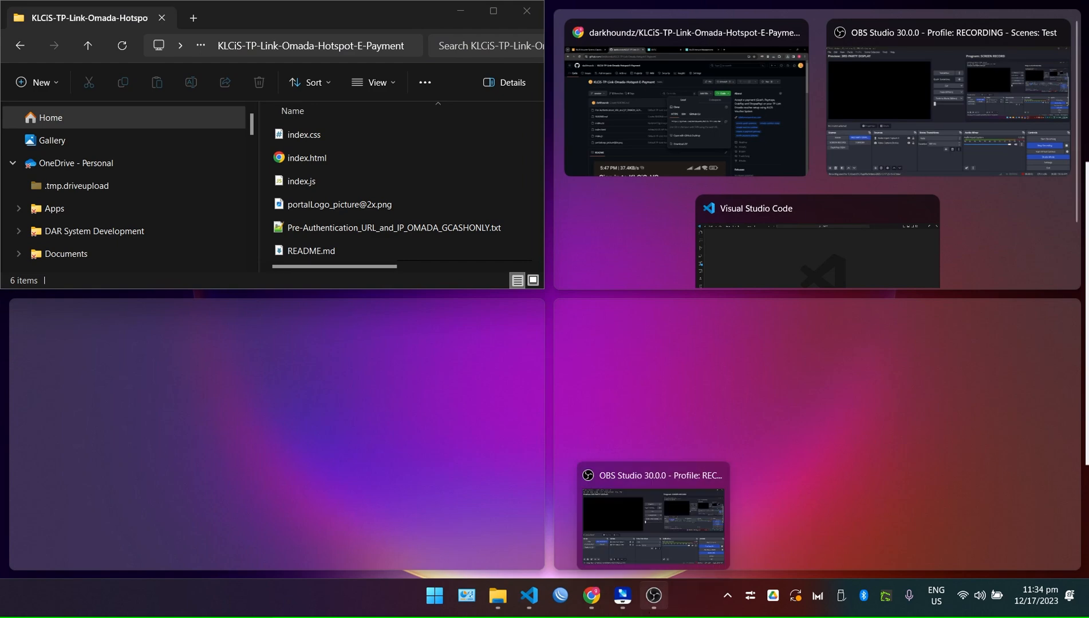
{"action": "left_click", "coordinate": [611, 595]}
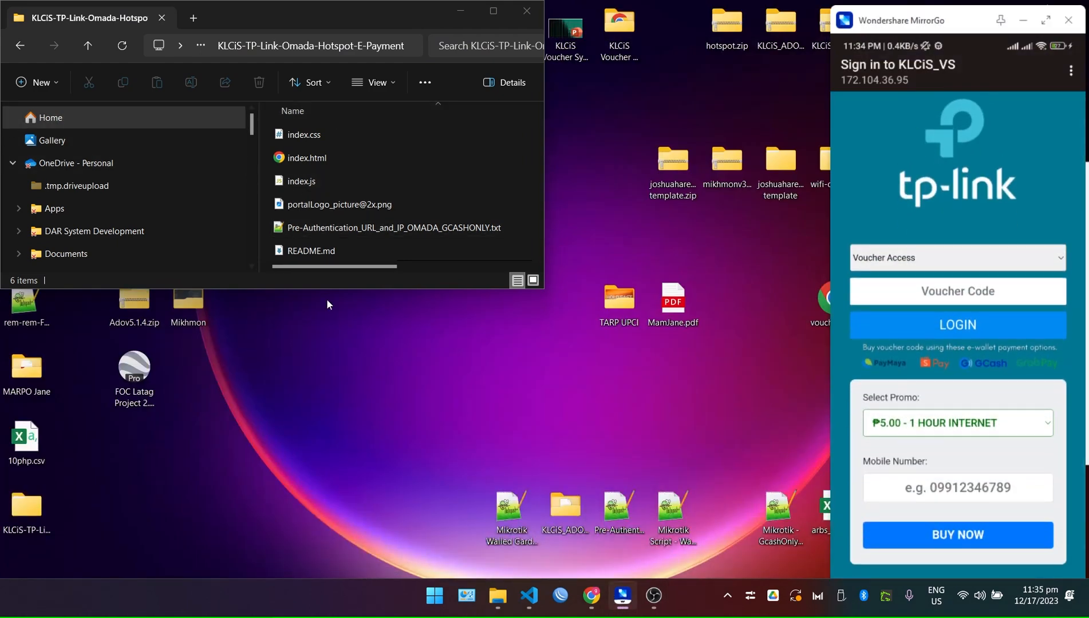
Enlarge the Explorer window to show Date modified and collapse the OneDrive tree.
{"action": "left_click_drag", "start_coordinate": [326, 291], "coordinate": [355, 532]}
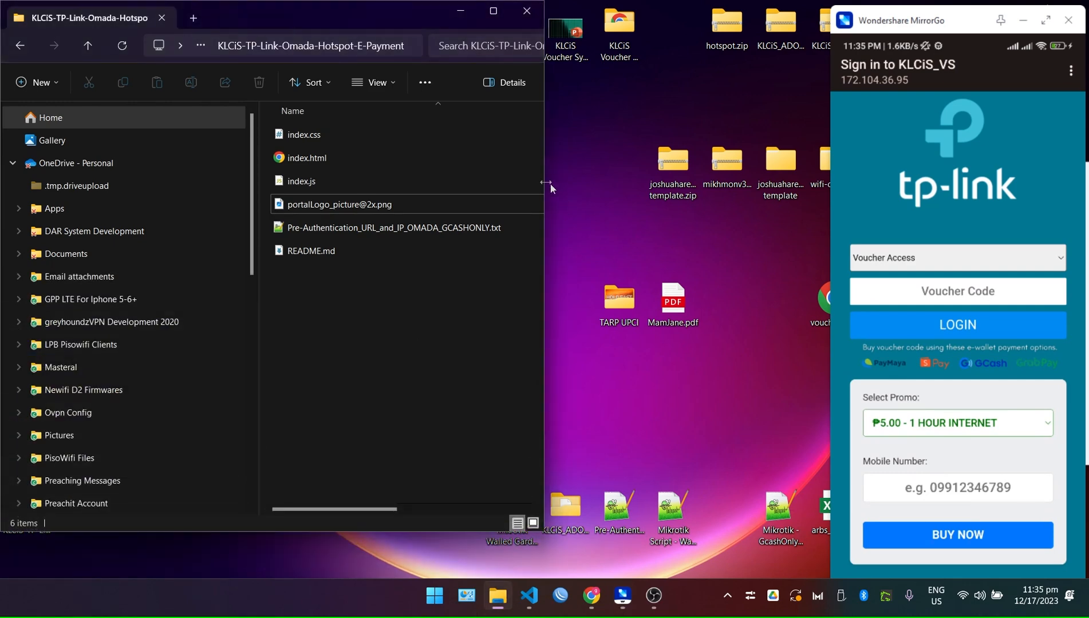
{"action": "left_click_drag", "start_coordinate": [544, 179], "coordinate": [704, 178]}
{"action": "left_click", "coordinate": [363, 204]}
{"action": "left_click", "coordinate": [454, 358]}
{"action": "mouse_move", "coordinate": [490, 596]}
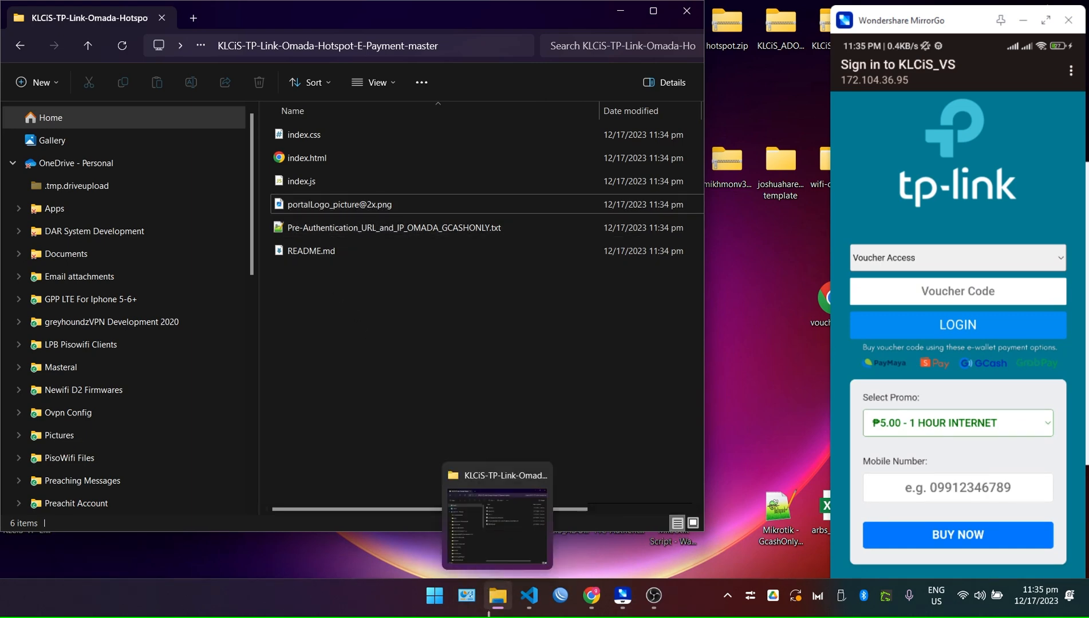
{"action": "scroll", "coordinate": [74, 377], "scroll_direction": "down", "scroll_amount": 10}
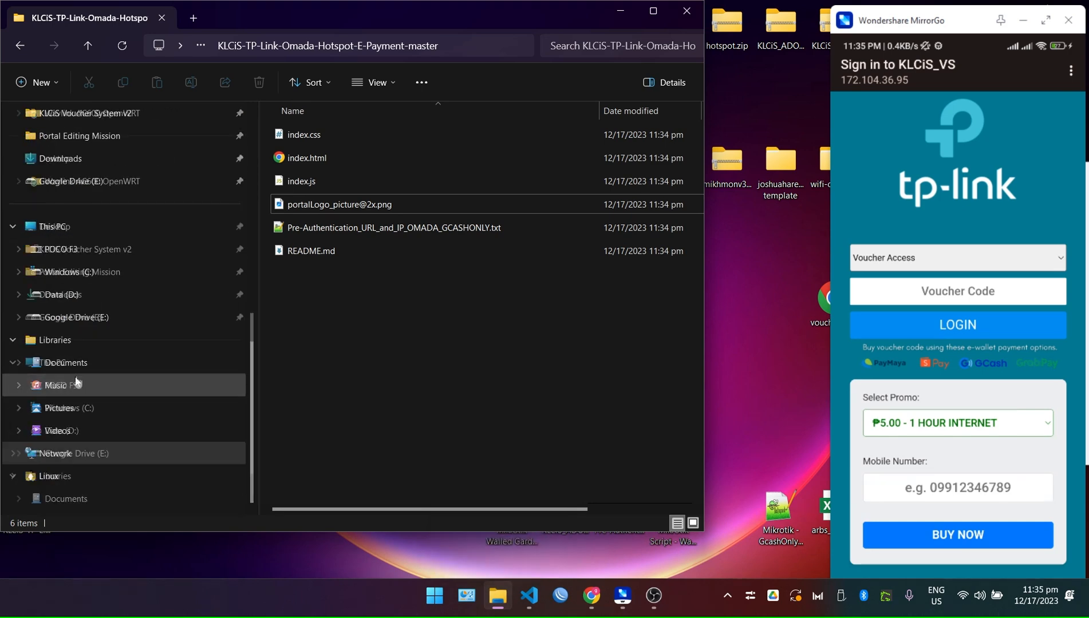
{"action": "scroll", "coordinate": [74, 376], "scroll_direction": "up", "scroll_amount": 10}
{"action": "scroll", "coordinate": [16, 192], "scroll_direction": "down", "scroll_amount": 3}
{"action": "scroll", "coordinate": [20, 196], "scroll_direction": "up", "scroll_amount": 3}
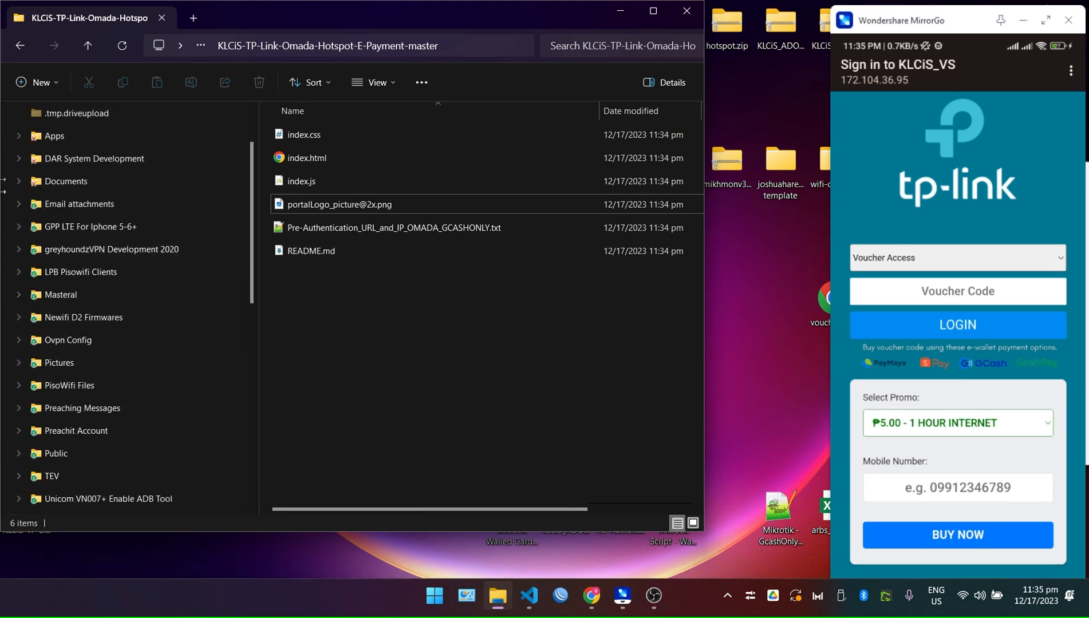
{"action": "left_click", "coordinate": [13, 165]}
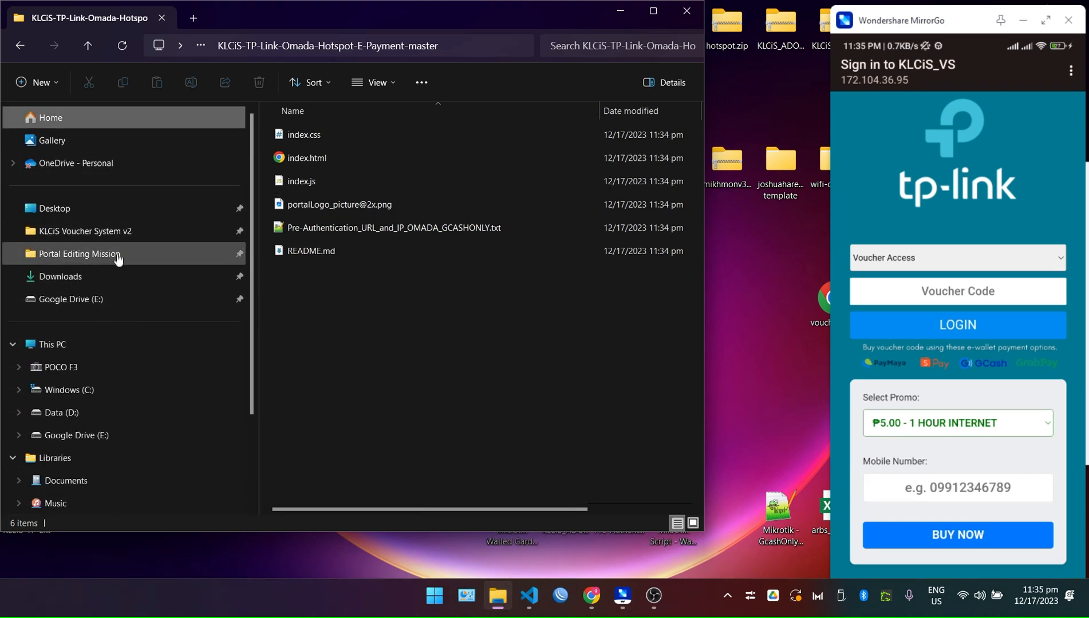
Select KL Logo.png in KLCiS Voucher System v2 > Config and Documentation, then minimise Explorer.
{"action": "left_click", "coordinate": [122, 231]}
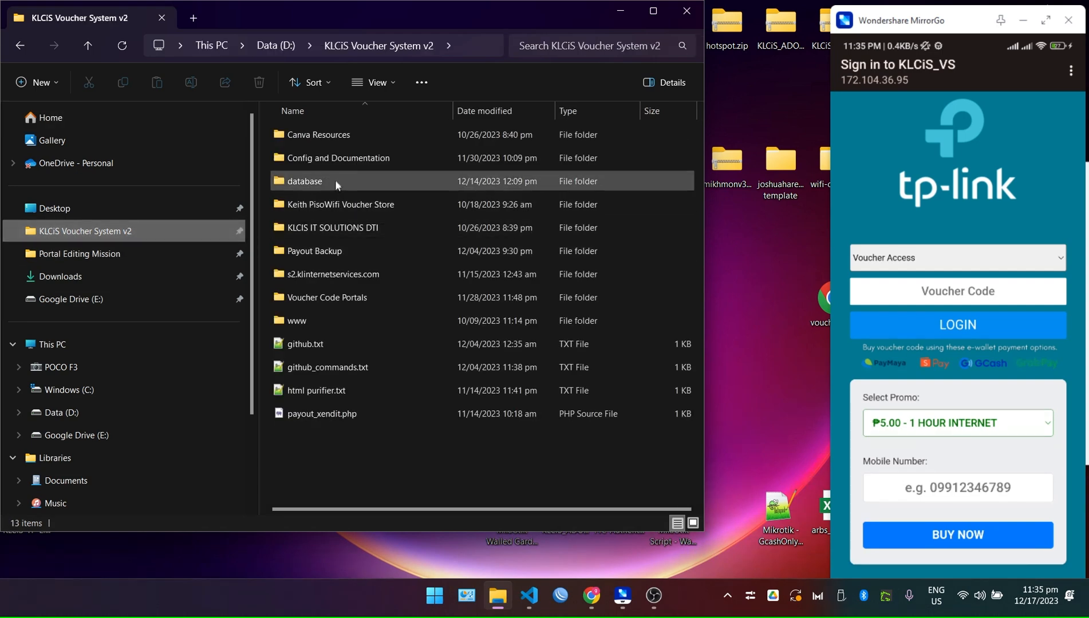
{"action": "double_click", "coordinate": [344, 152]}
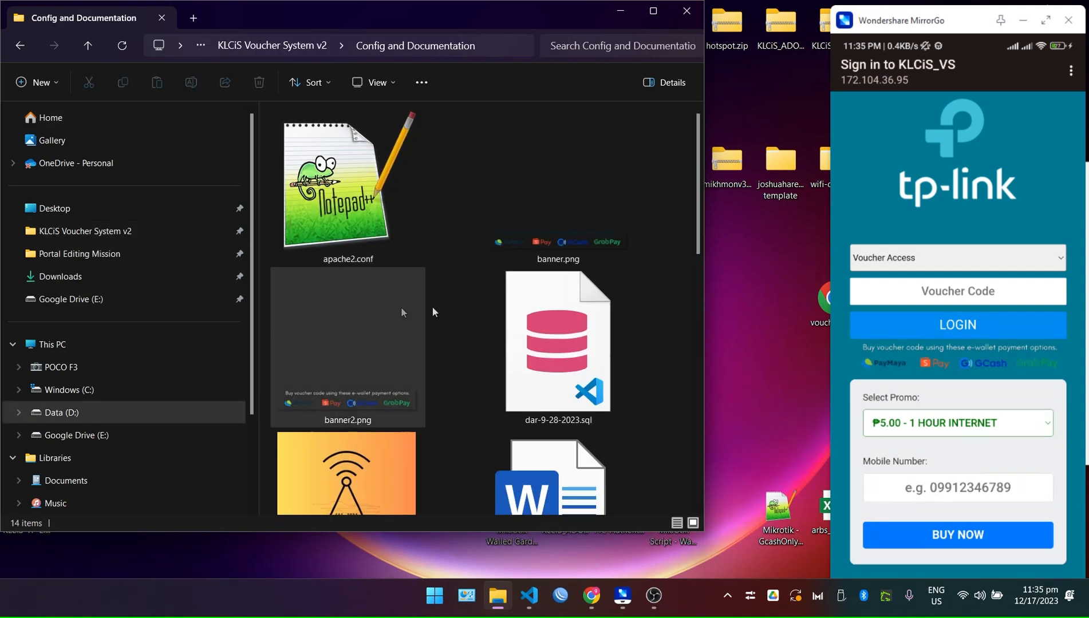
{"action": "scroll", "coordinate": [343, 399], "scroll_direction": "down", "scroll_amount": 5}
{"action": "scroll", "coordinate": [353, 338], "scroll_direction": "up", "scroll_amount": 3}
{"action": "left_click", "coordinate": [355, 456]}
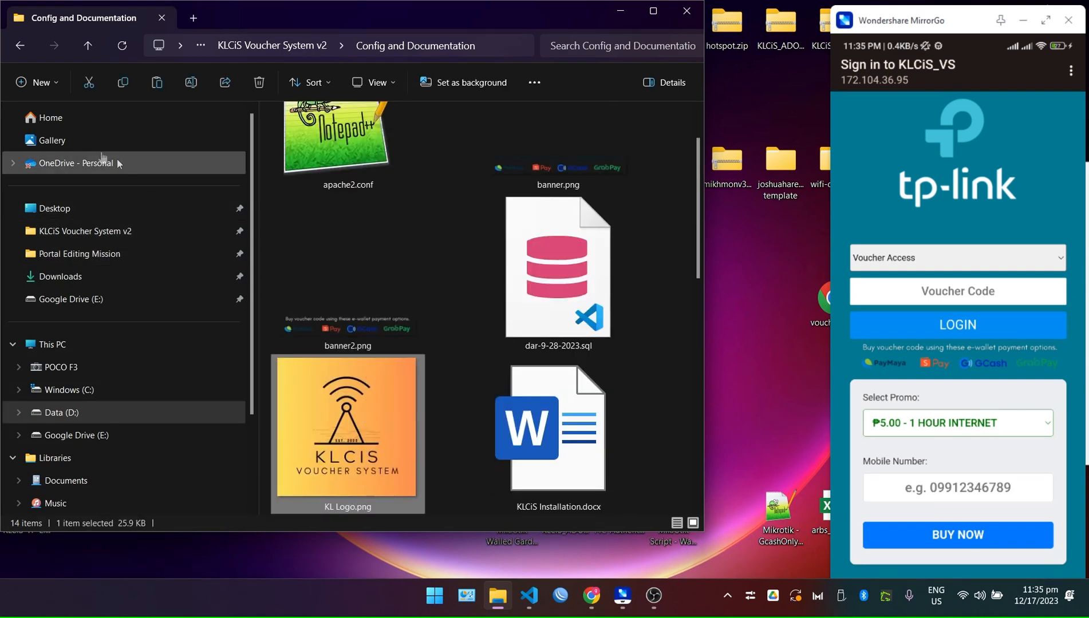
{"action": "key", "text": "alt+Left"}
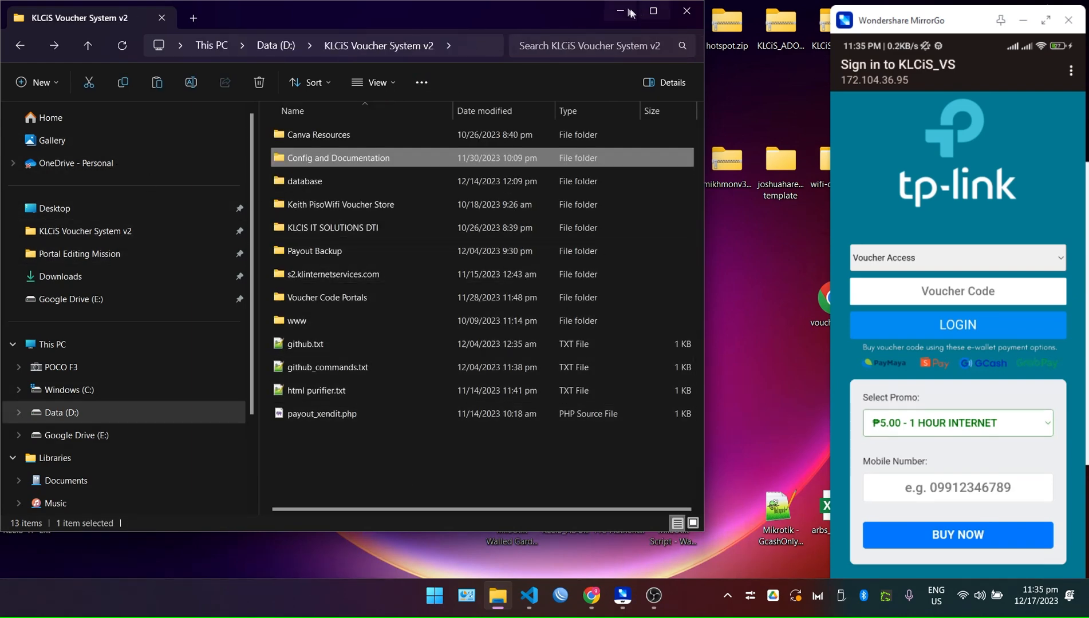
{"action": "left_click", "coordinate": [633, 10]}
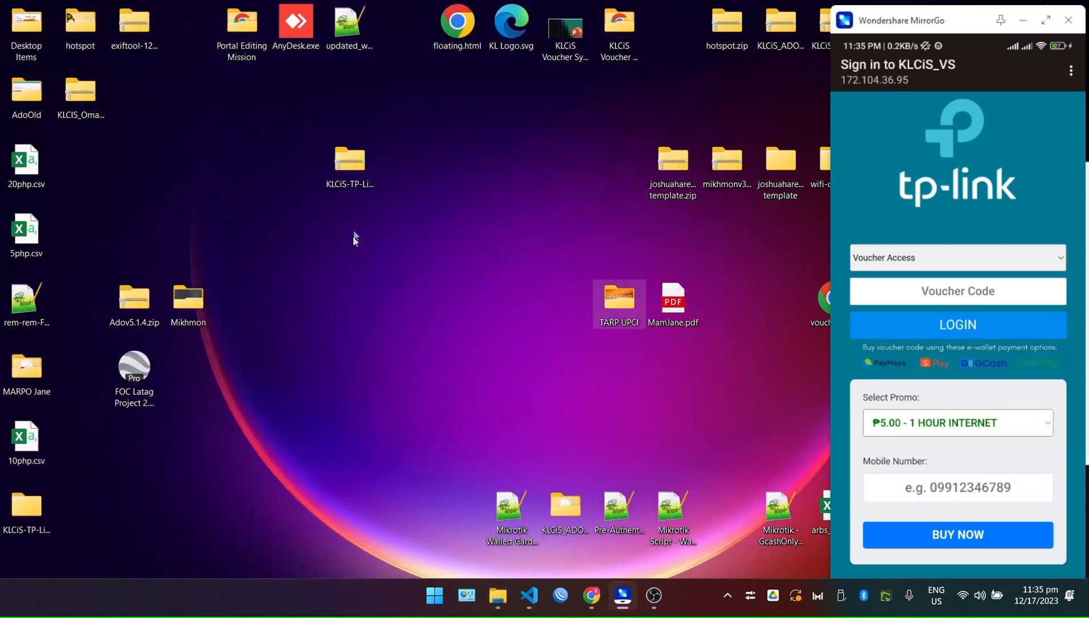
Paste KL Logo.png into the repository's inner KLCiS-TP-Link-Omada-Hotspot-E-Payment-master folder.
{"action": "left_click_drag", "start_coordinate": [26, 509], "coordinate": [418, 224]}
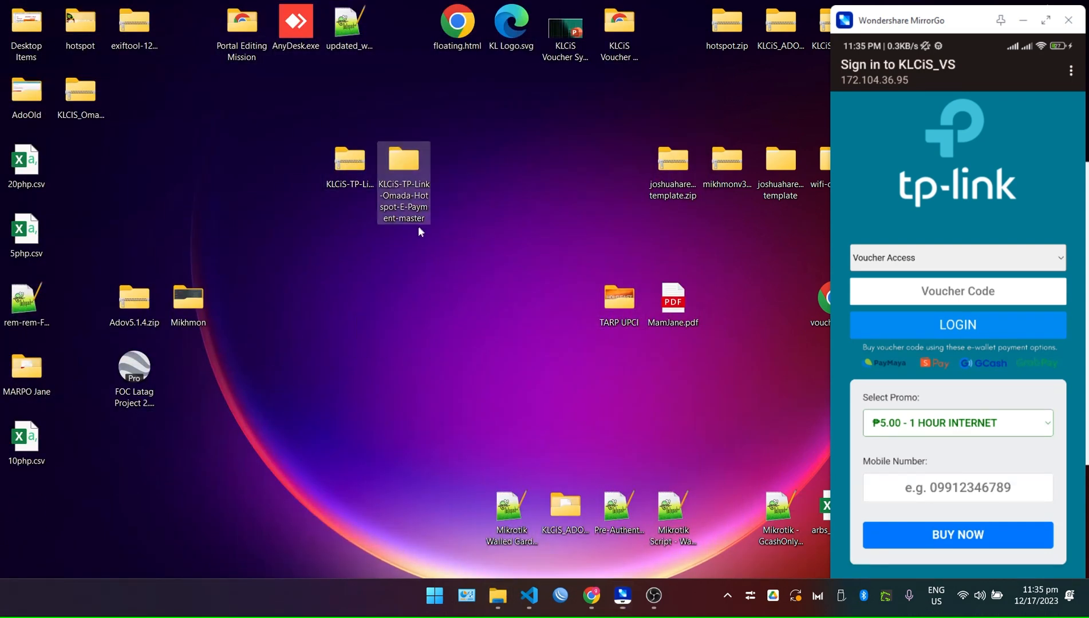
{"action": "double_click", "coordinate": [424, 144]}
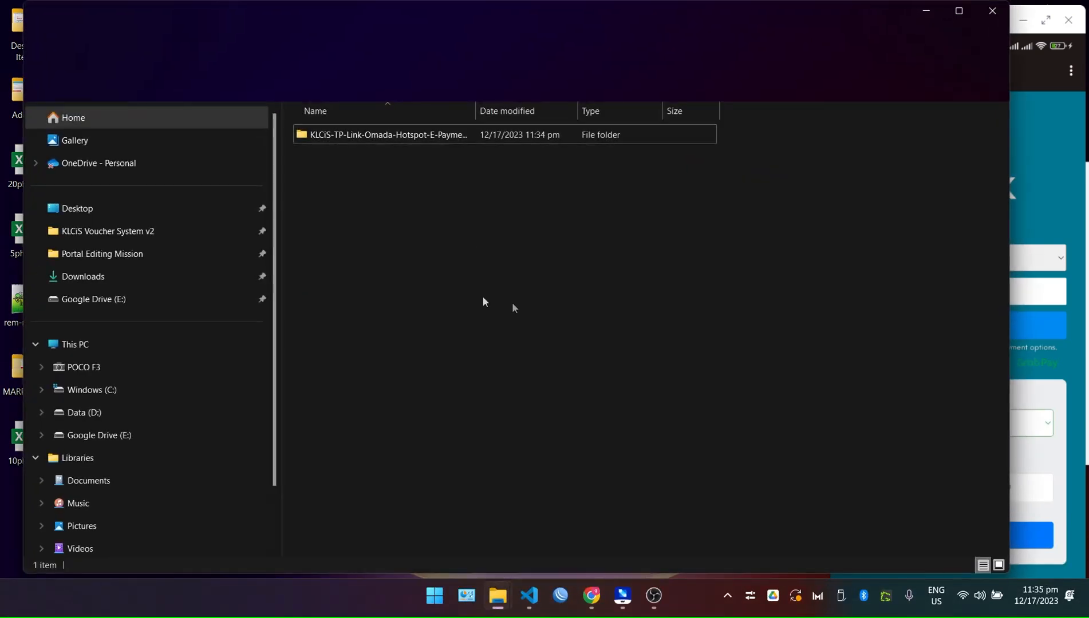
{"action": "left_click", "coordinate": [337, 140]}
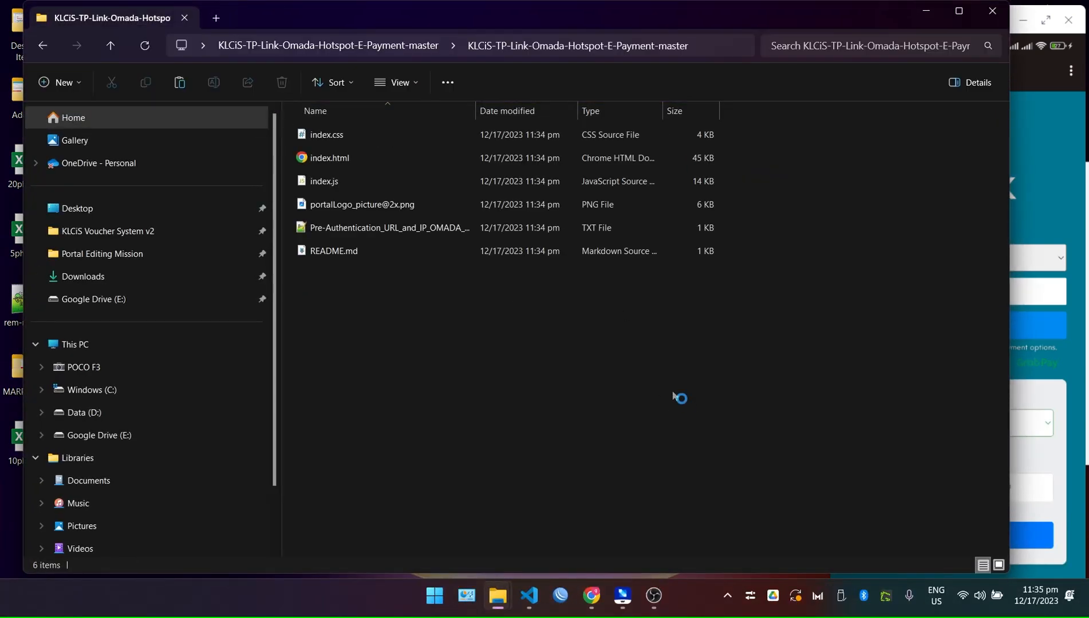
{"action": "key", "text": "ctrl+v"}
{"action": "left_click", "coordinate": [369, 228]}
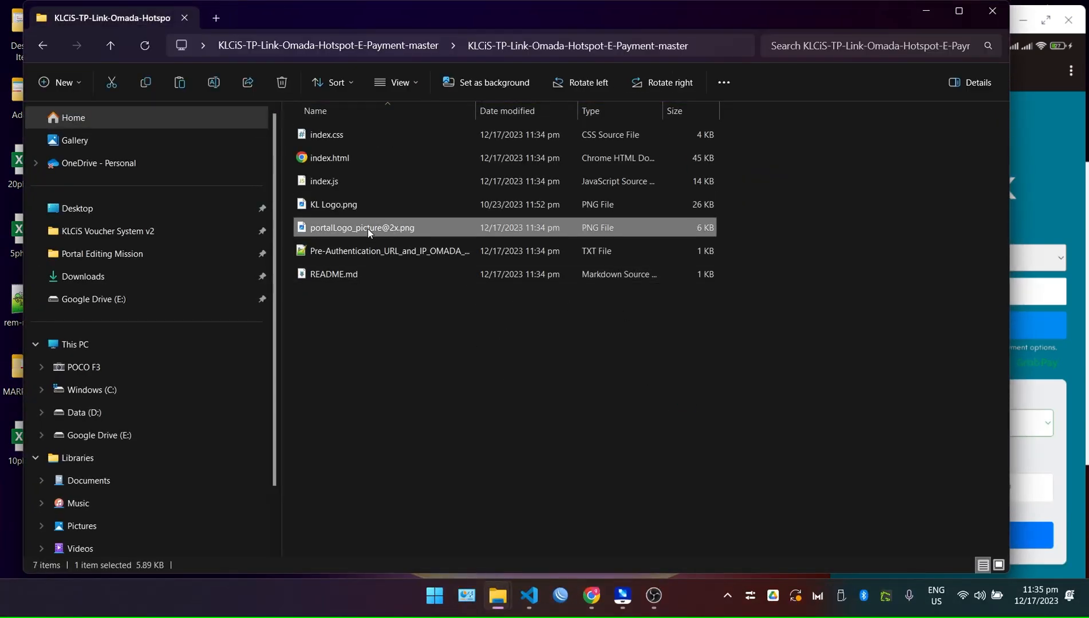
{"action": "key", "text": "F2"}
{"action": "left_click_drag", "start_coordinate": [419, 227], "coordinate": [261, 214]}
{"action": "key", "text": "ctrl+c"}
{"action": "left_click", "coordinate": [426, 296]}
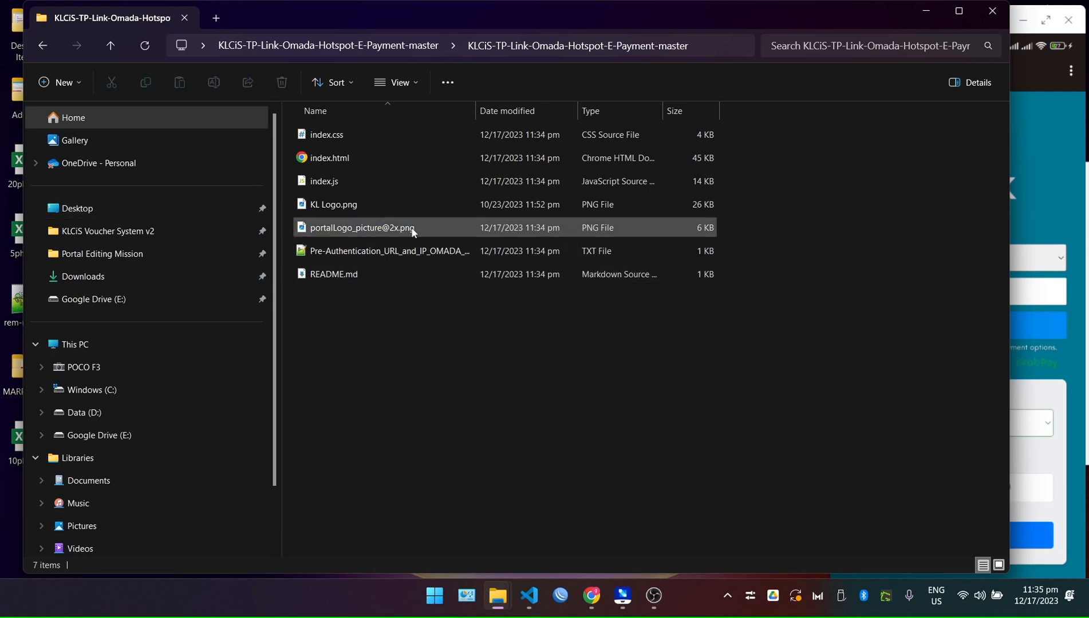
{"action": "left_click", "coordinate": [380, 228]}
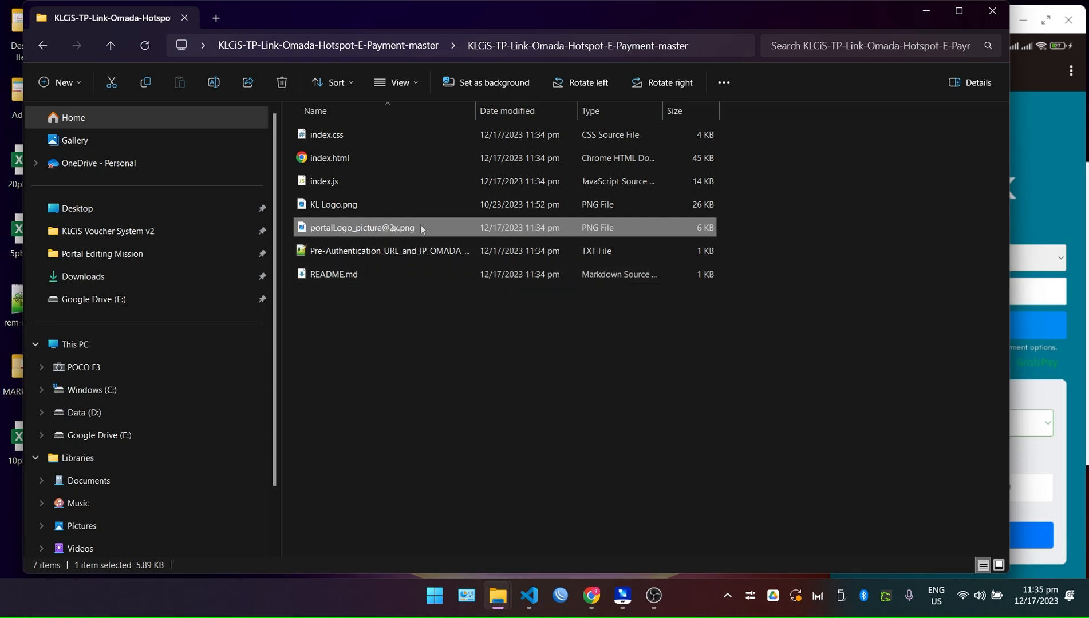
{"action": "key", "text": "Delete"}
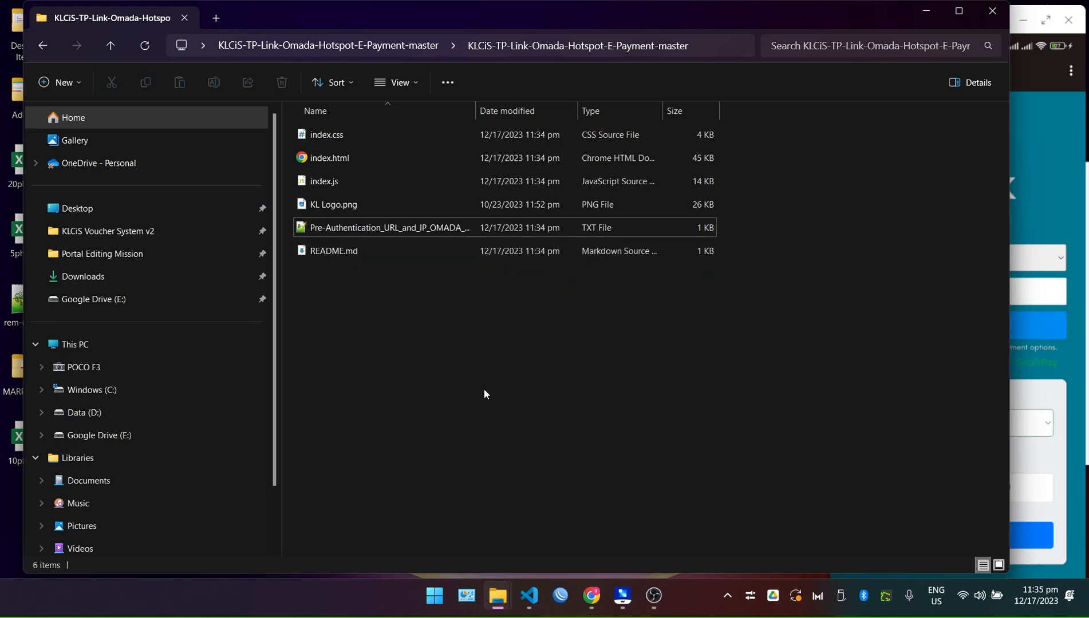
{"action": "left_click", "coordinate": [327, 212]}
{"action": "key", "text": "F2"}
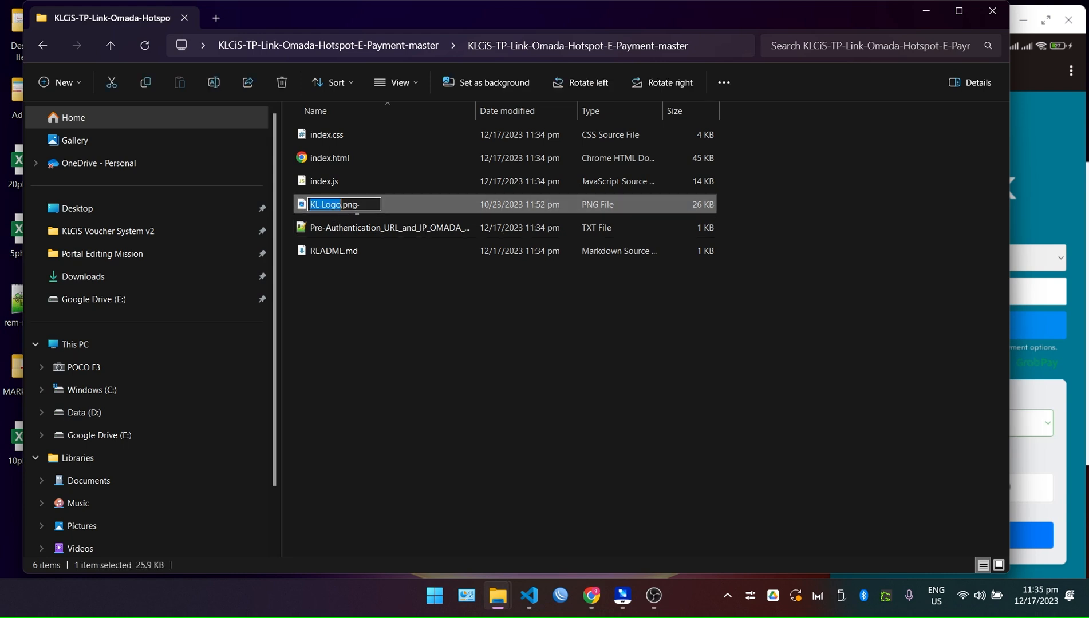
{"action": "key", "text": "ctrl+v"}
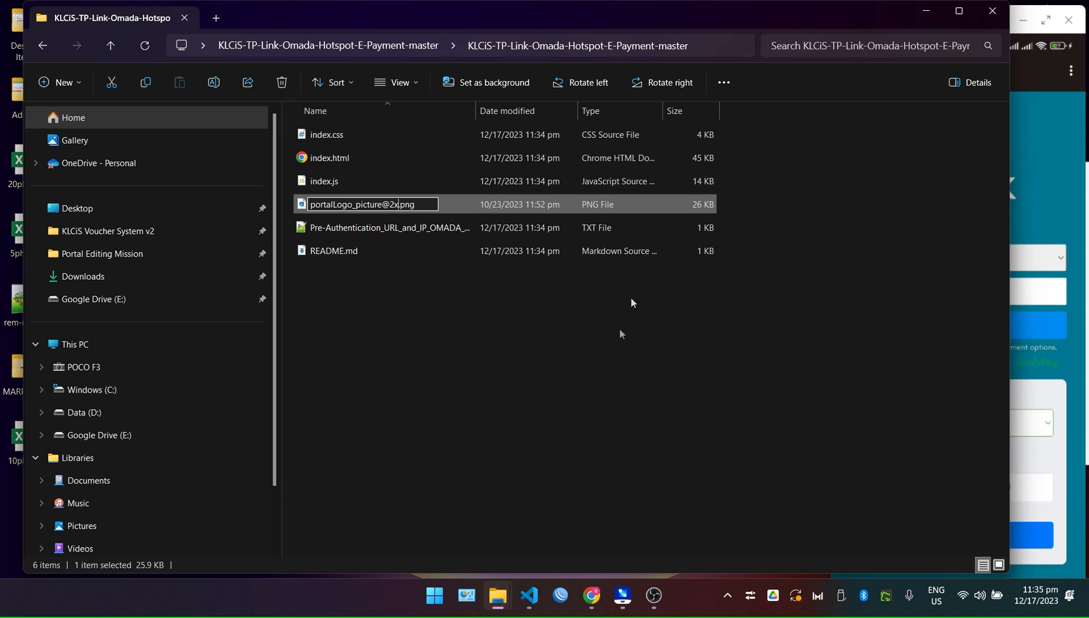
{"action": "left_click", "coordinate": [360, 370]}
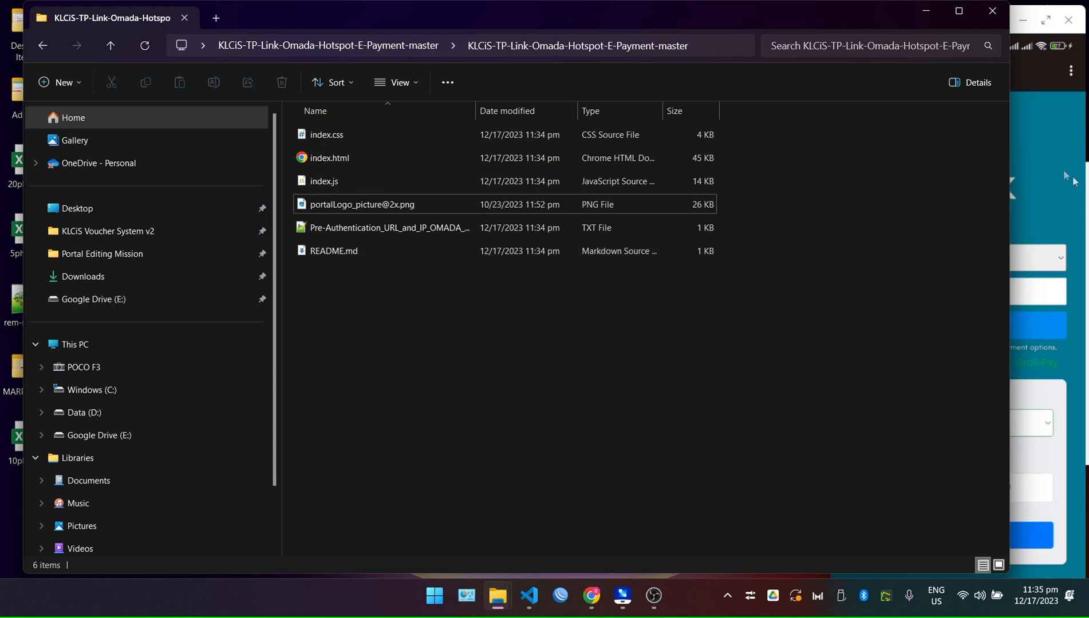
Preview index.html in the browser to check the swapped portal logo.
{"action": "left_click", "coordinate": [1059, 167]}
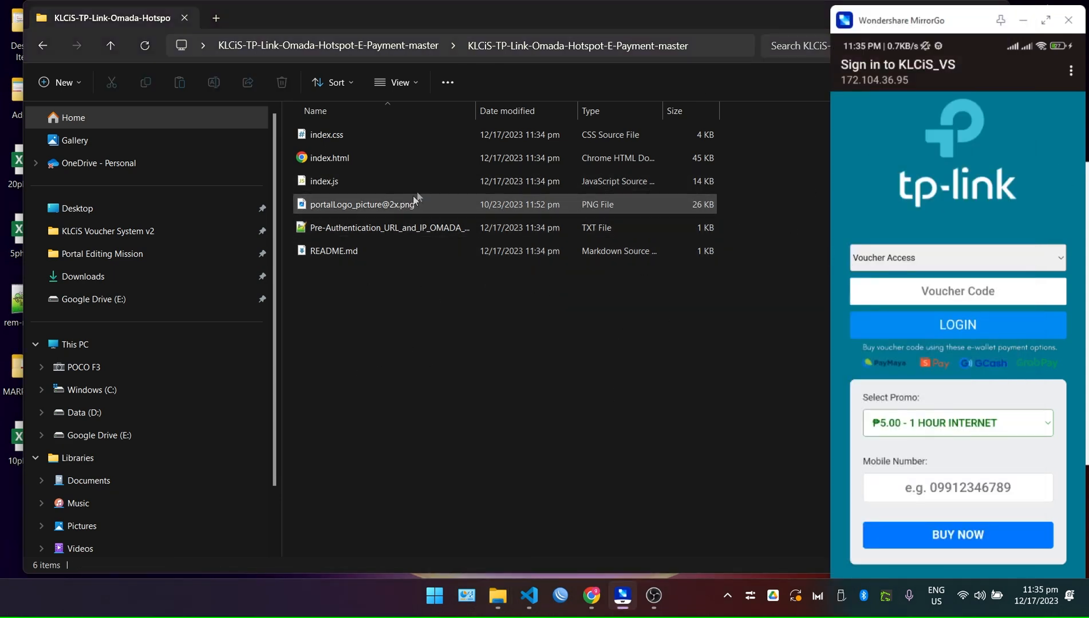
{"action": "left_click", "coordinate": [342, 156]}
{"action": "scroll", "coordinate": [588, 374], "scroll_direction": "down", "scroll_amount": 3}
{"action": "scroll", "coordinate": [591, 268], "scroll_direction": "up", "scroll_amount": 3}
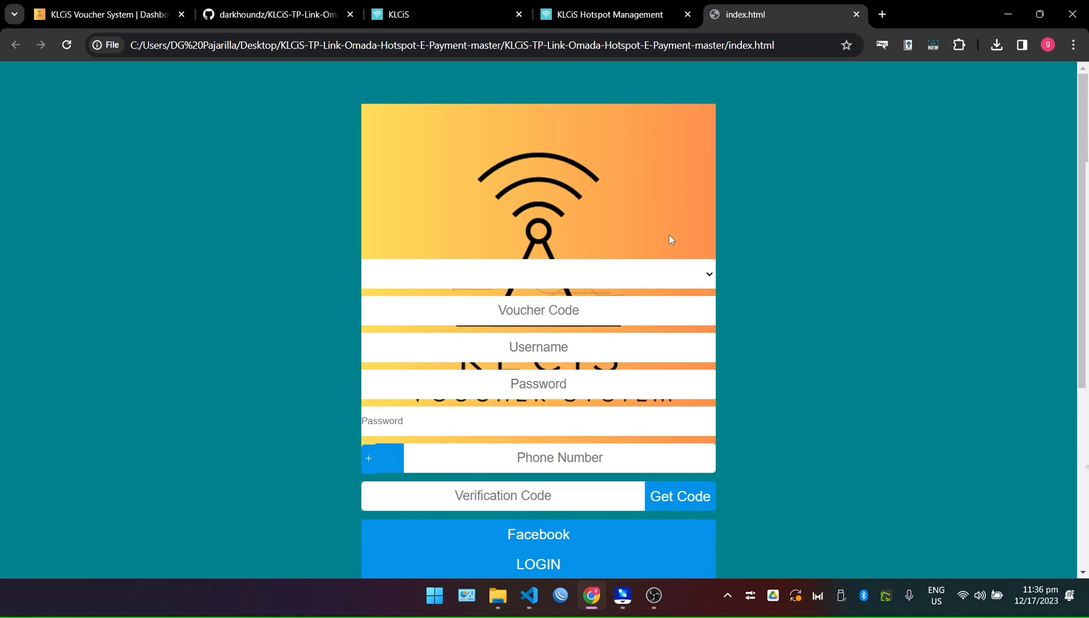
{"action": "left_click", "coordinate": [1007, 14]}
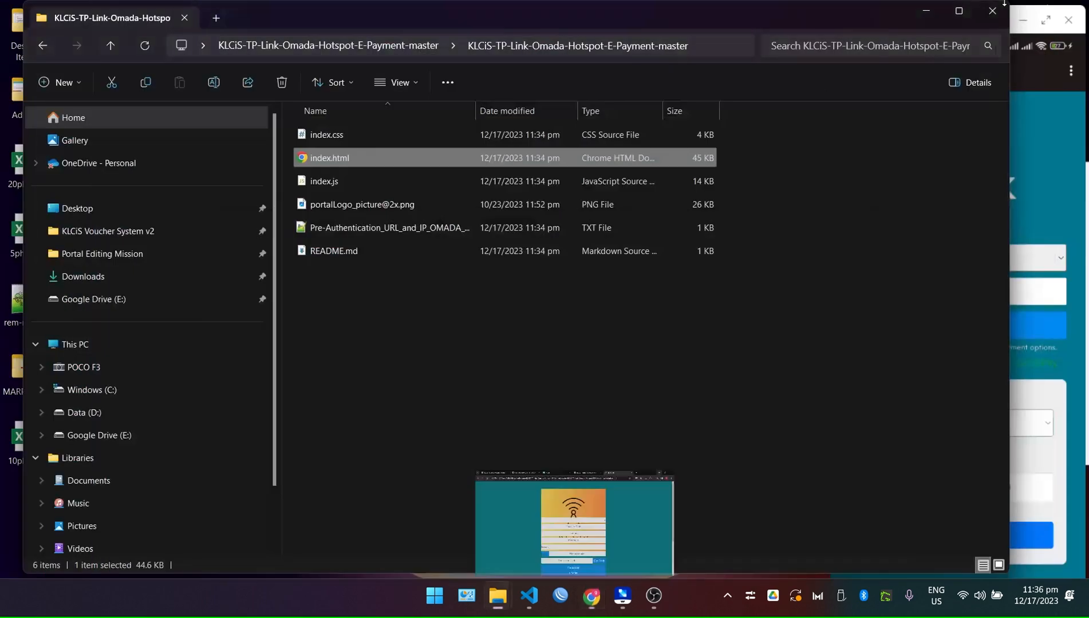
Delete the KL Logo.png copy, leaving the original portal logo.
{"action": "left_click", "coordinate": [443, 355]}
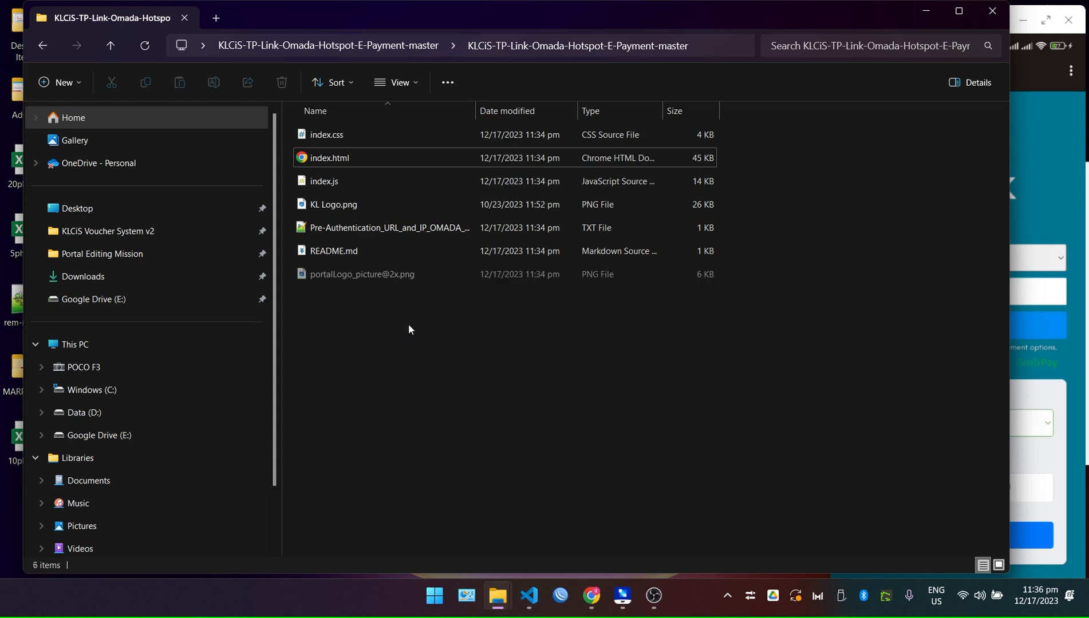
{"action": "left_click", "coordinate": [352, 212]}
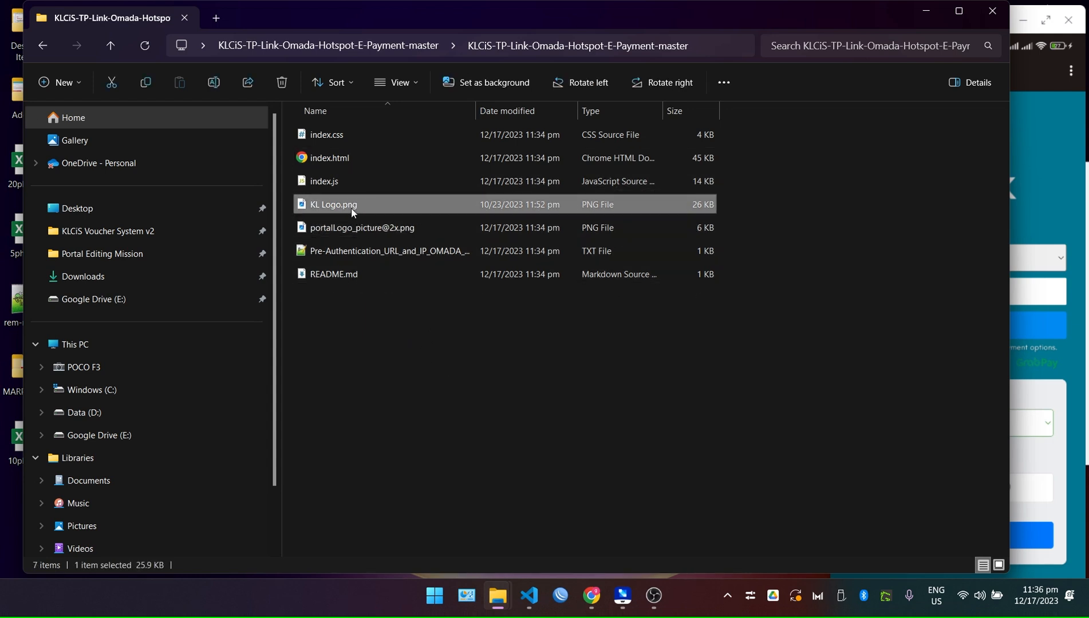
{"action": "key", "text": "Delete"}
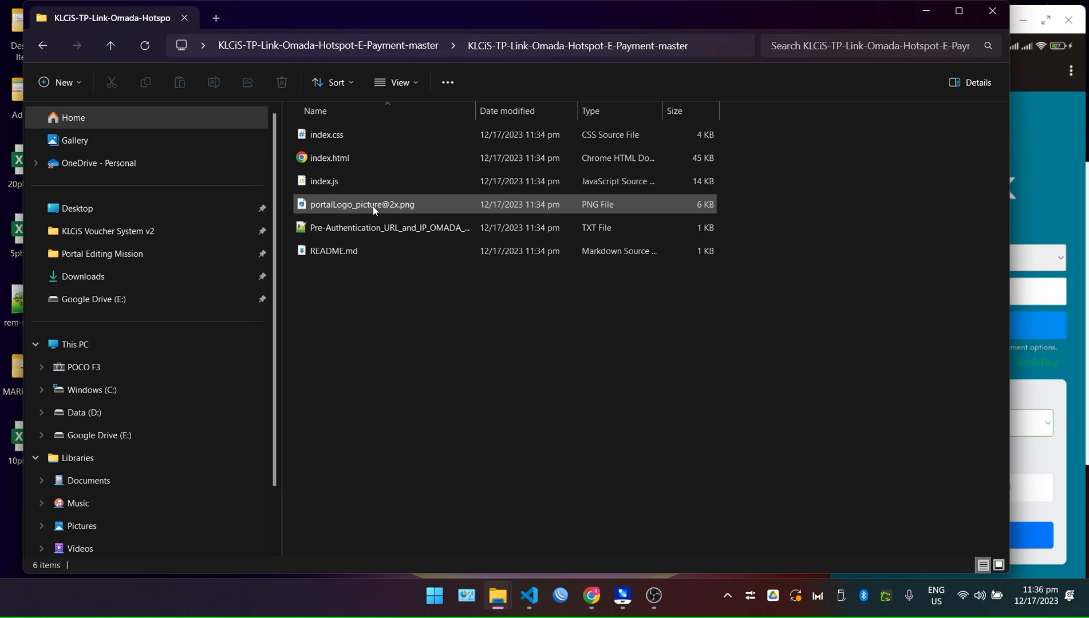
{"action": "double_click", "coordinate": [373, 207]}
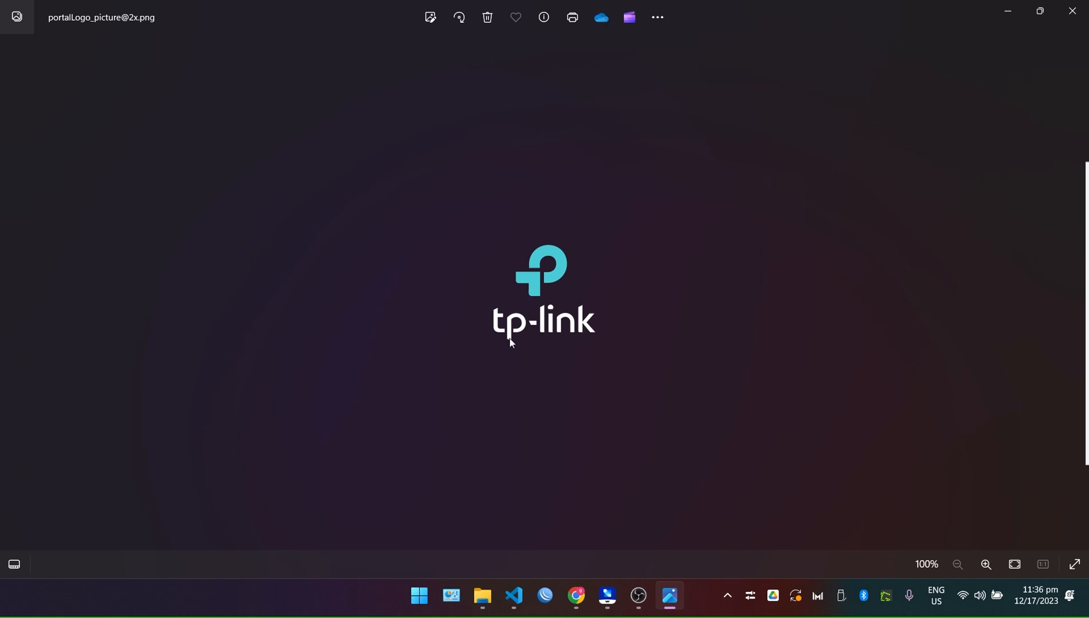
{"action": "left_click", "coordinate": [1073, 10]}
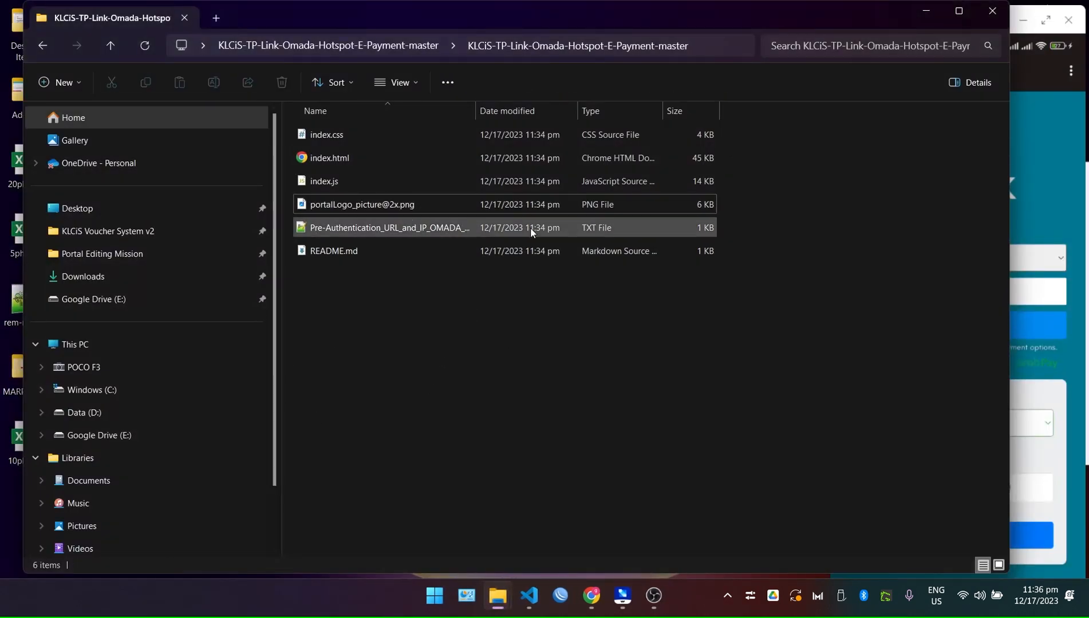
Dock Explorer left and VS Code right, then open index.html in maximised VS Code.
{"action": "left_click_drag", "start_coordinate": [747, 13], "coordinate": [1, 173]}
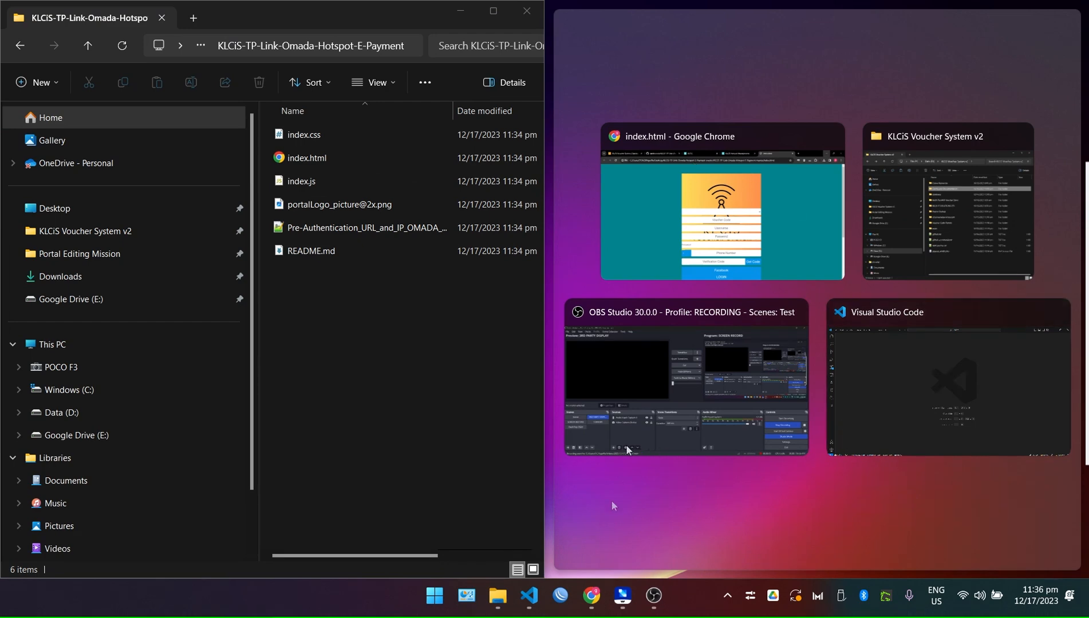
{"action": "left_click", "coordinate": [752, 440]}
{"action": "scroll", "coordinate": [891, 229], "scroll_direction": "up", "scroll_amount": 1}
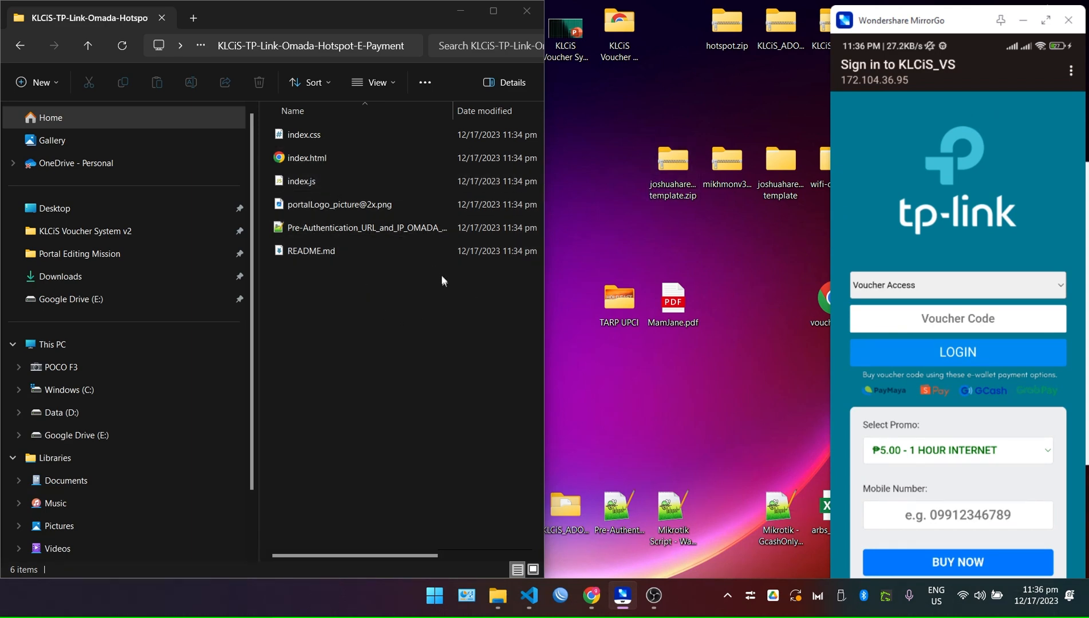
{"action": "left_click", "coordinate": [529, 595]}
{"action": "left_click_drag", "start_coordinate": [851, 6], "coordinate": [1088, 67]}
{"action": "left_click", "coordinate": [725, 205]}
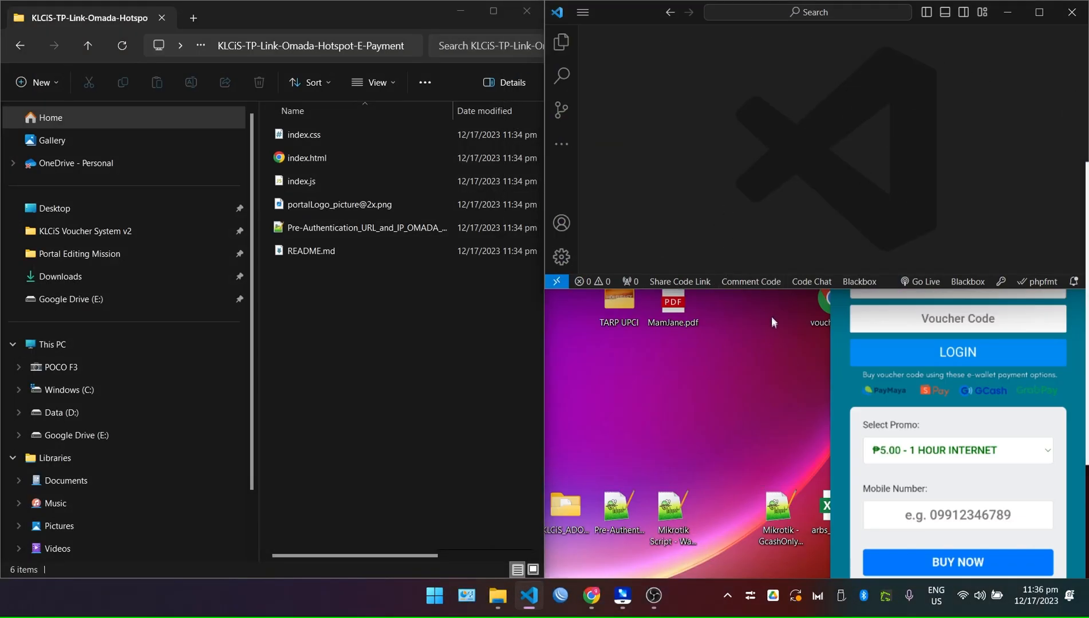
{"action": "left_click_drag", "start_coordinate": [762, 288], "coordinate": [761, 563]}
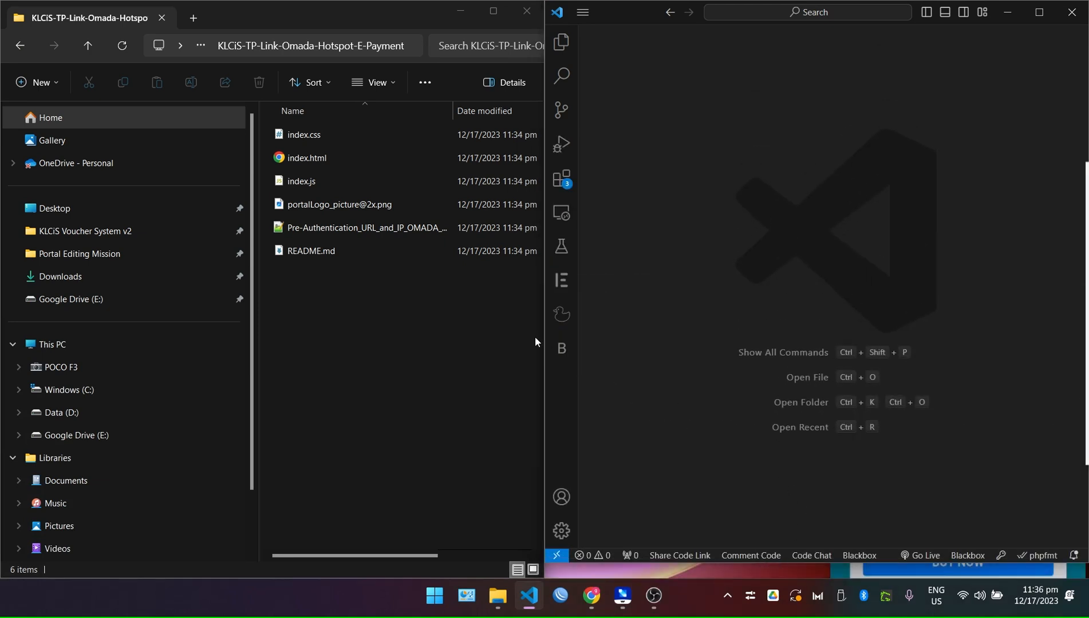
{"action": "left_click_drag", "start_coordinate": [290, 162], "coordinate": [844, 172]}
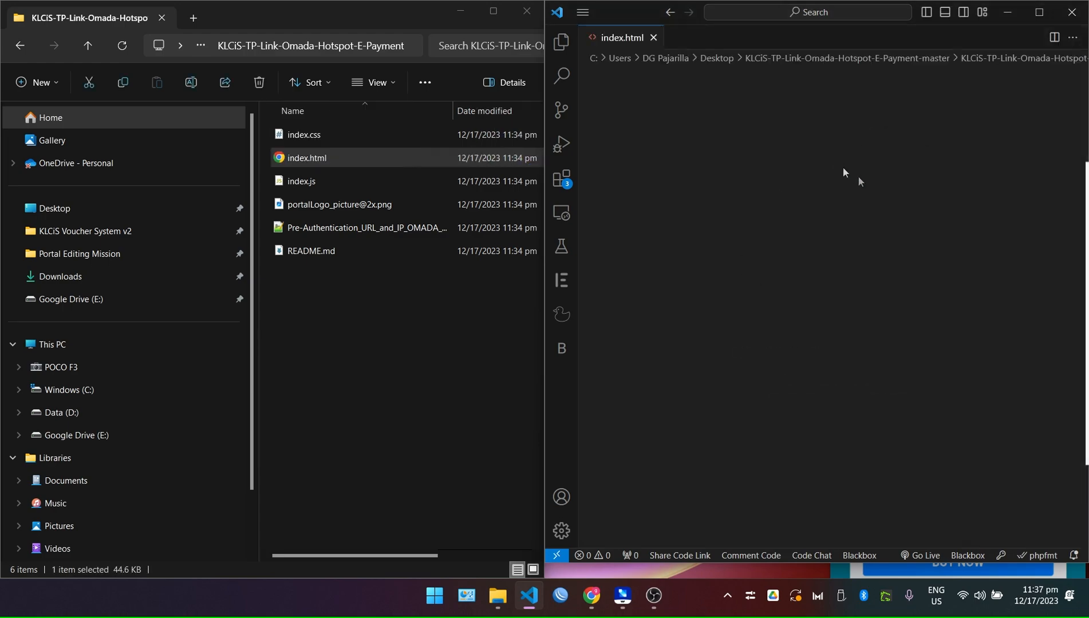
{"action": "left_click", "coordinate": [1043, 12]}
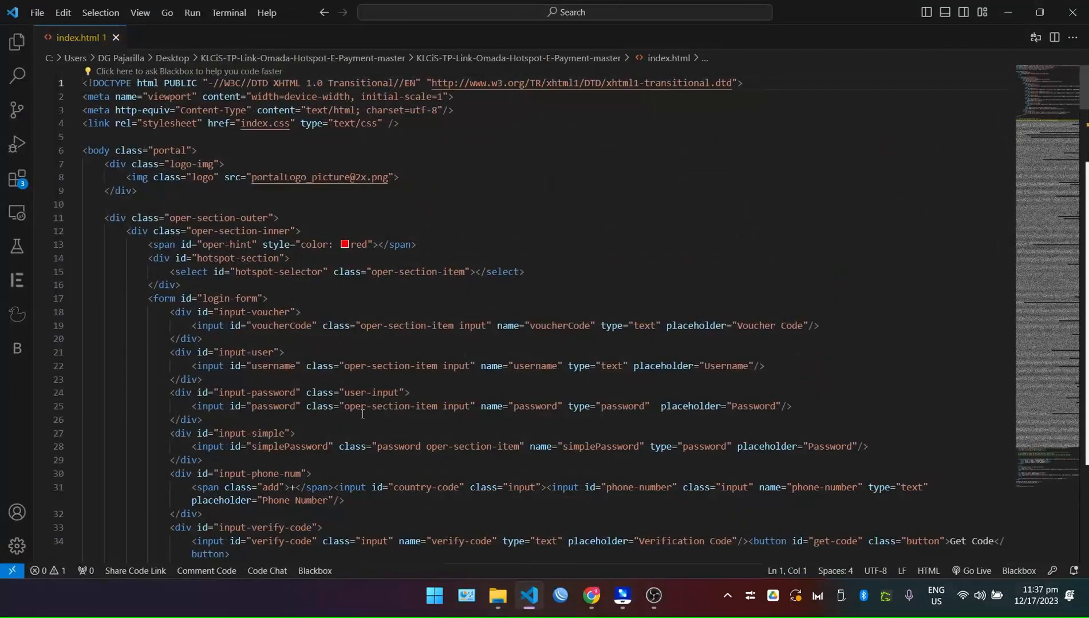
Delete the empty style="" attribute from the line 47 logo image tag.
{"action": "scroll", "coordinate": [363, 413], "scroll_direction": "down", "scroll_amount": 10}
{"action": "scroll", "coordinate": [362, 413], "scroll_direction": "down", "scroll_amount": 1}
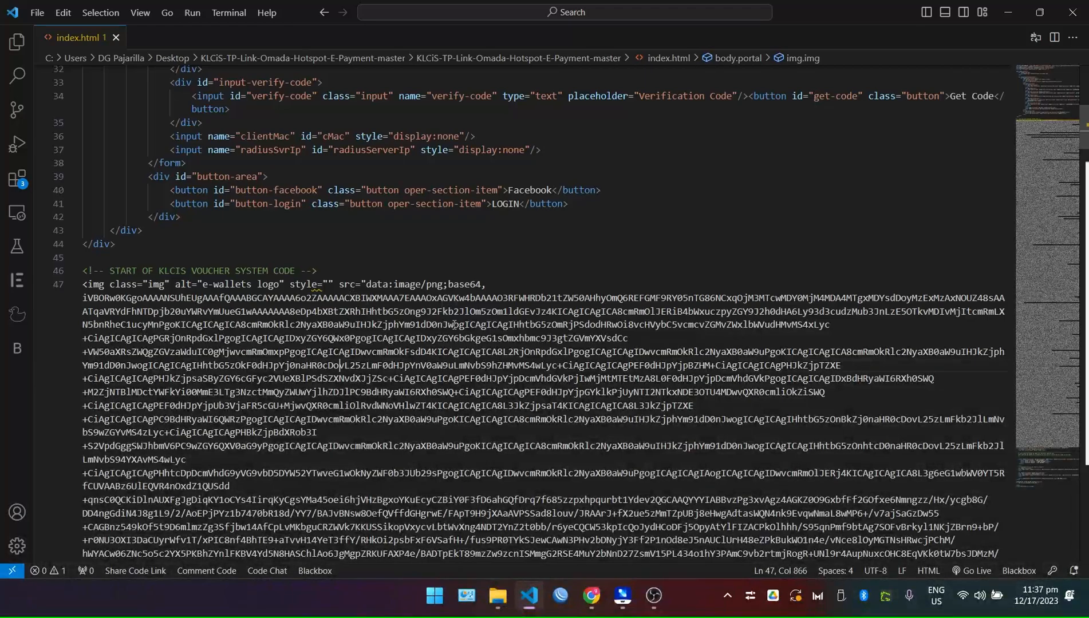
{"action": "left_click", "coordinate": [334, 268]}
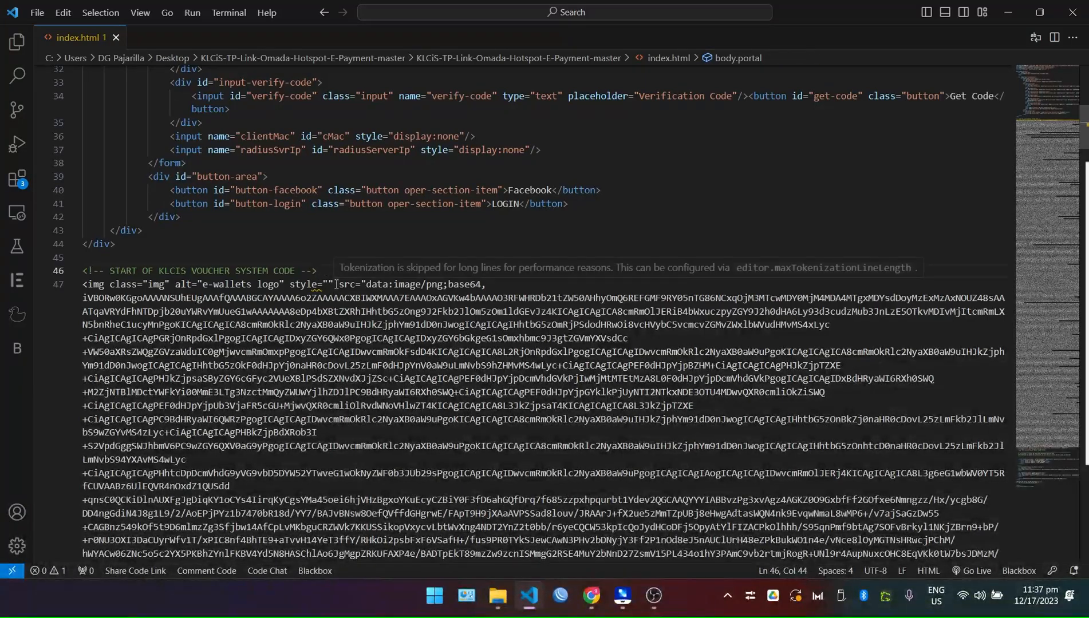
{"action": "left_click_drag", "start_coordinate": [335, 284], "coordinate": [296, 284]}
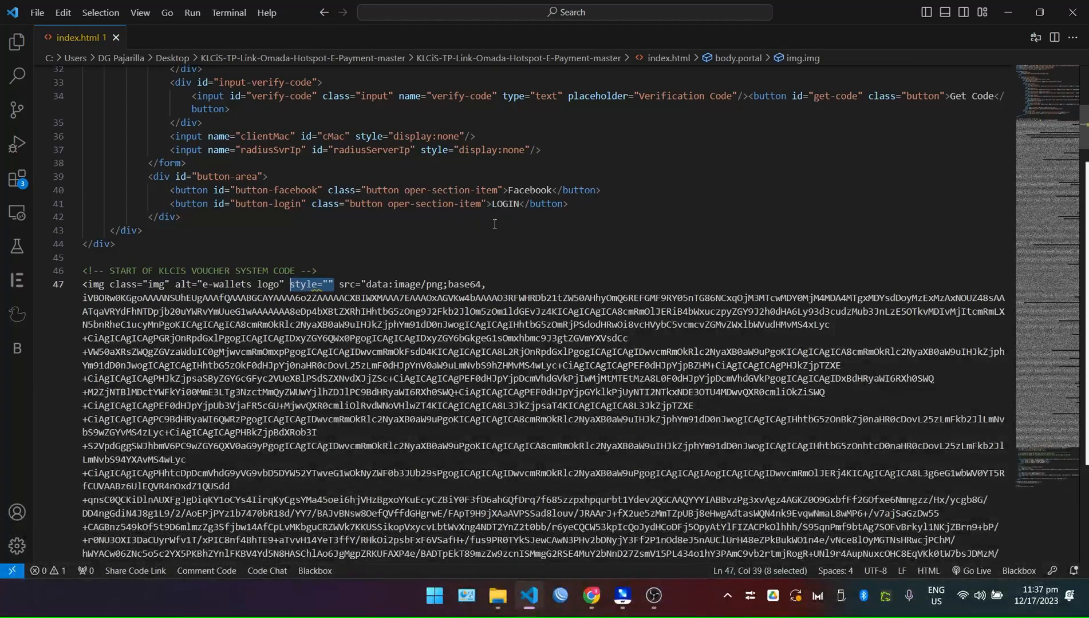
{"action": "key", "text": "BackSpace"}
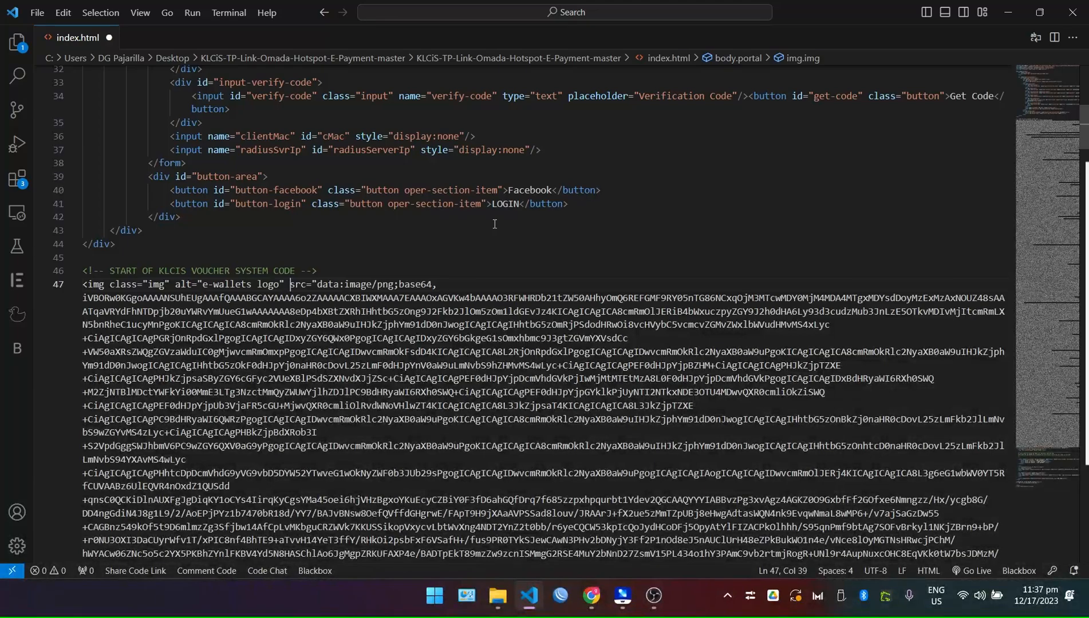
Toggle word wrap with Alt+Z to view the long image data line.
{"action": "scroll", "coordinate": [495, 229], "scroll_direction": "down", "scroll_amount": 3}
{"action": "scroll", "coordinate": [474, 361], "scroll_direction": "up", "scroll_amount": 4}
{"action": "left_click", "coordinate": [458, 367]}
{"action": "key", "text": "alt+z"}
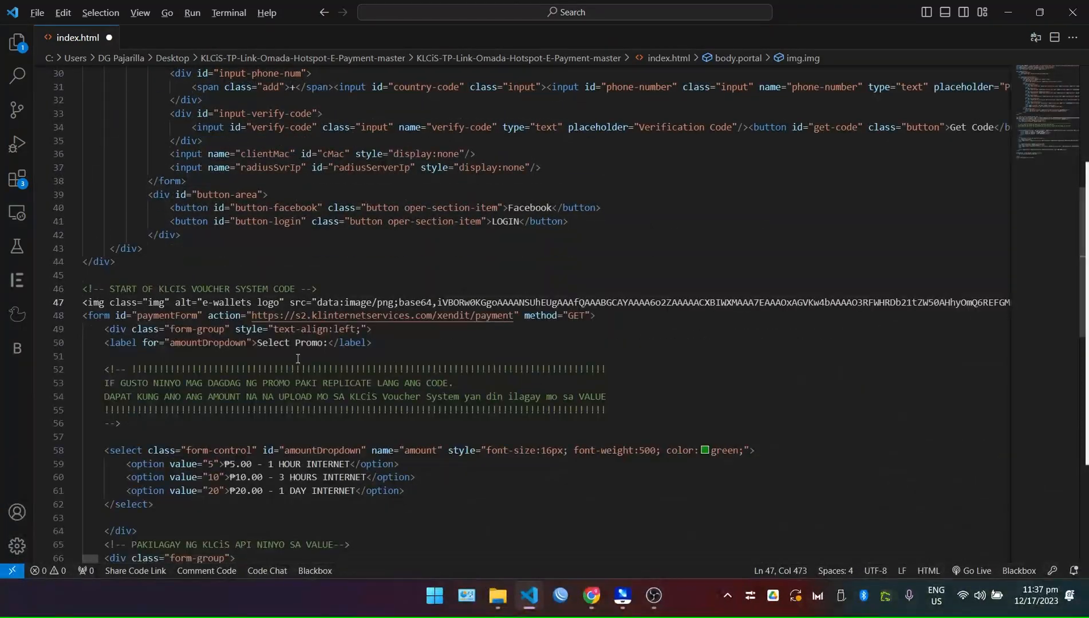
{"action": "key", "text": "alt+z"}
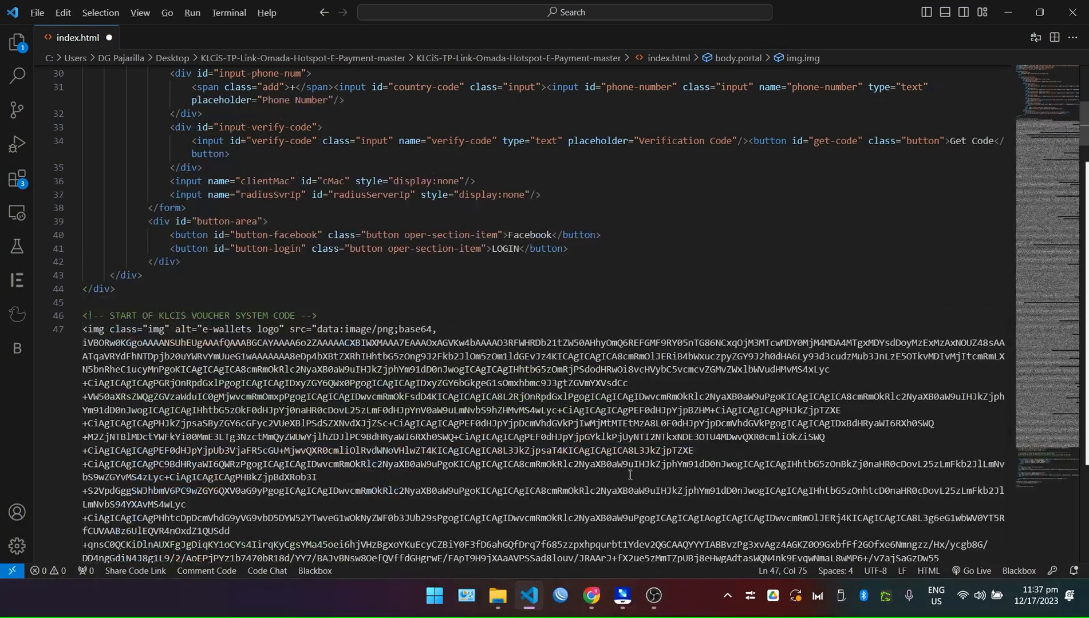
{"action": "key", "text": "alt+z"}
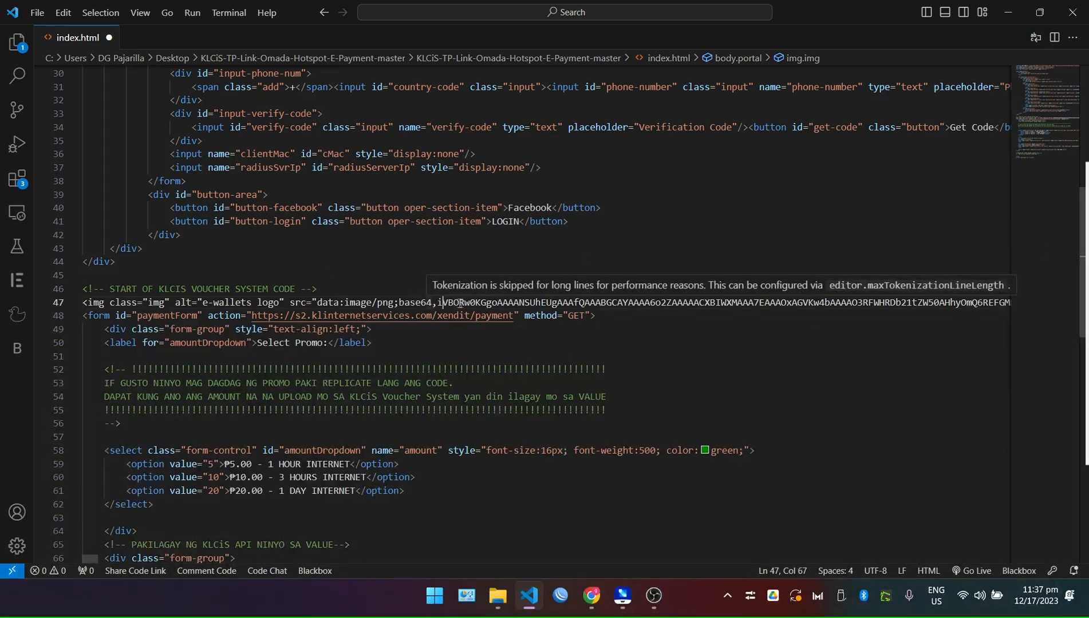
Compare the logo tag and Select Promo code with the browser preview and the phone's portal login page.
{"action": "left_click", "coordinate": [553, 303]}
{"action": "left_click_drag", "start_coordinate": [739, 302], "coordinate": [876, 302]}
{"action": "left_click", "coordinate": [878, 345]}
{"action": "left_click", "coordinate": [603, 593]}
{"action": "left_click", "coordinate": [603, 592]}
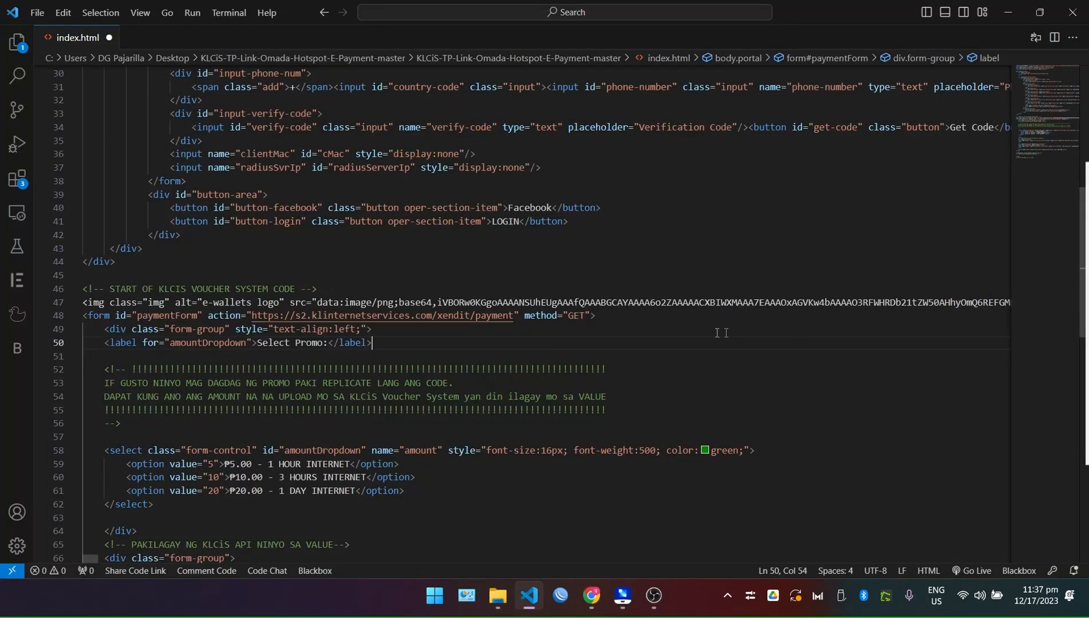
{"action": "left_click", "coordinate": [615, 597]}
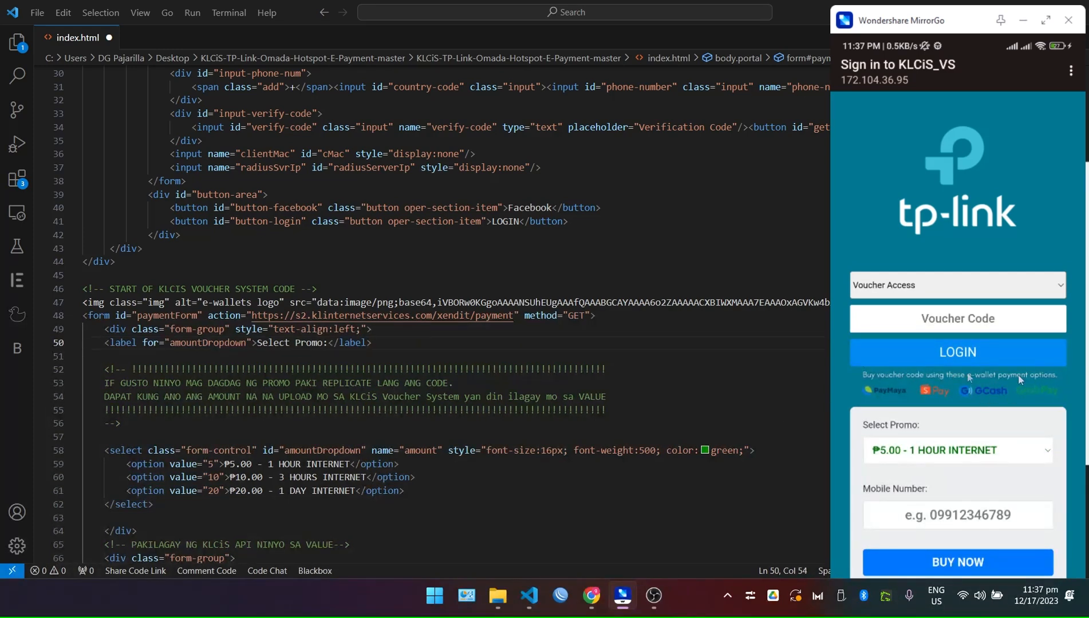
{"action": "left_click", "coordinate": [607, 304]}
{"action": "left_click", "coordinate": [632, 345]}
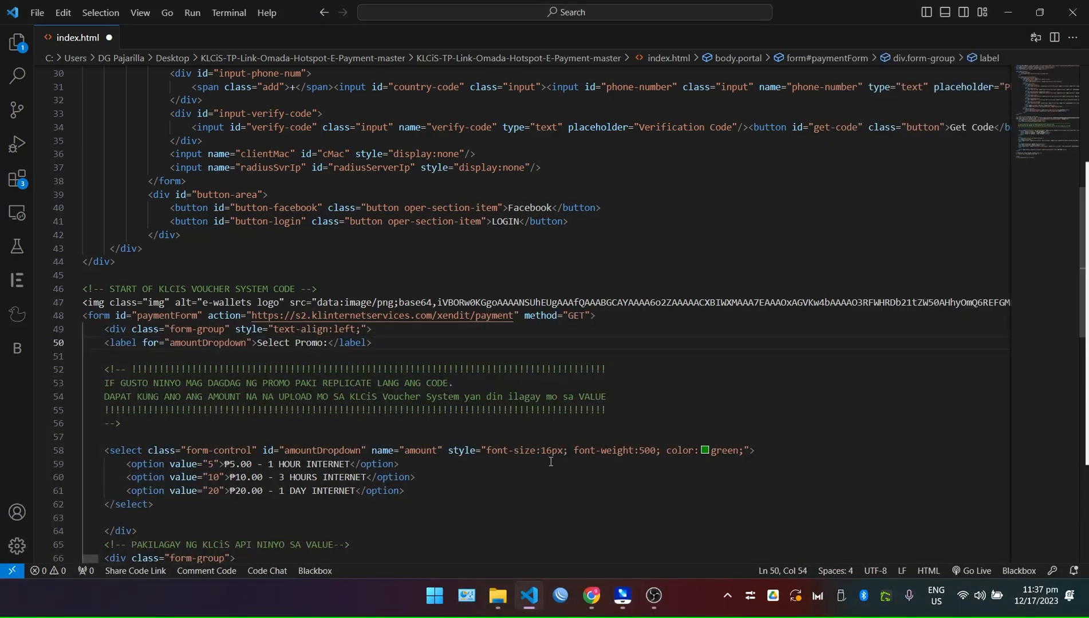
{"action": "scroll", "coordinate": [550, 461], "scroll_direction": "down", "scroll_amount": 2}
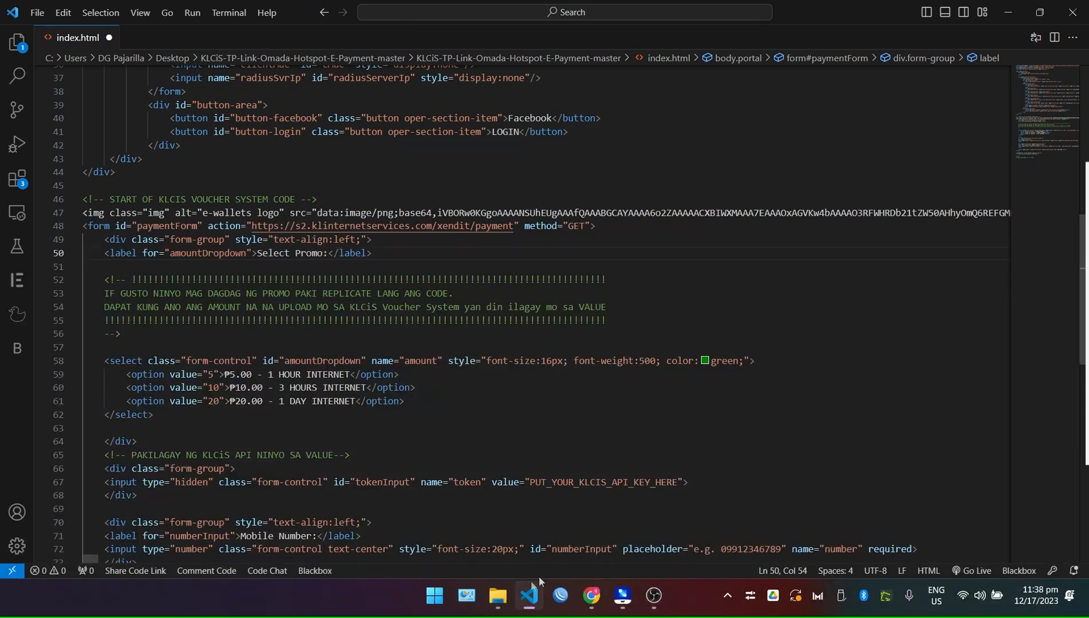
{"action": "mouse_move", "coordinate": [497, 595]}
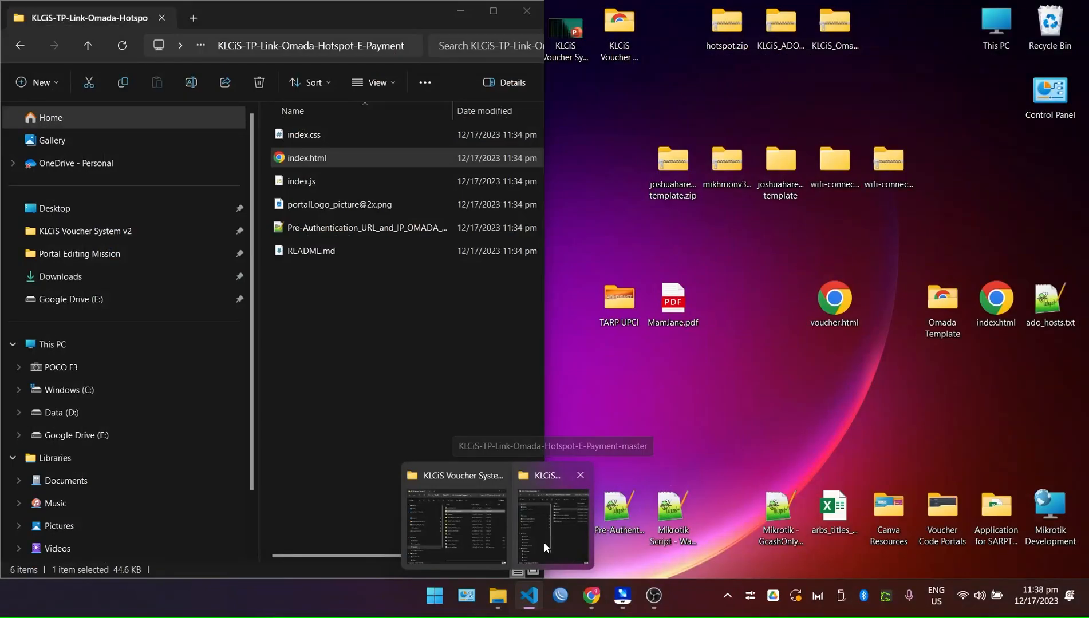
{"action": "left_click", "coordinate": [544, 543]}
{"action": "left_click_drag", "start_coordinate": [544, 137], "coordinate": [889, 170]}
{"action": "left_click_drag", "start_coordinate": [708, 337], "coordinate": [256, 101]}
{"action": "right_click", "coordinate": [338, 172]}
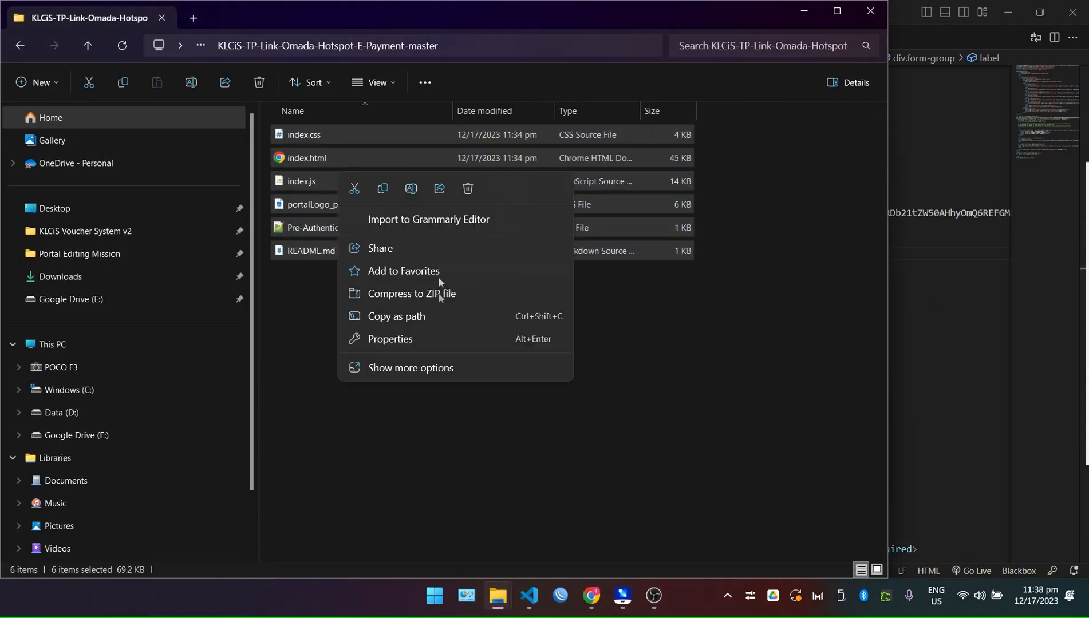
{"action": "left_click", "coordinate": [418, 339]}
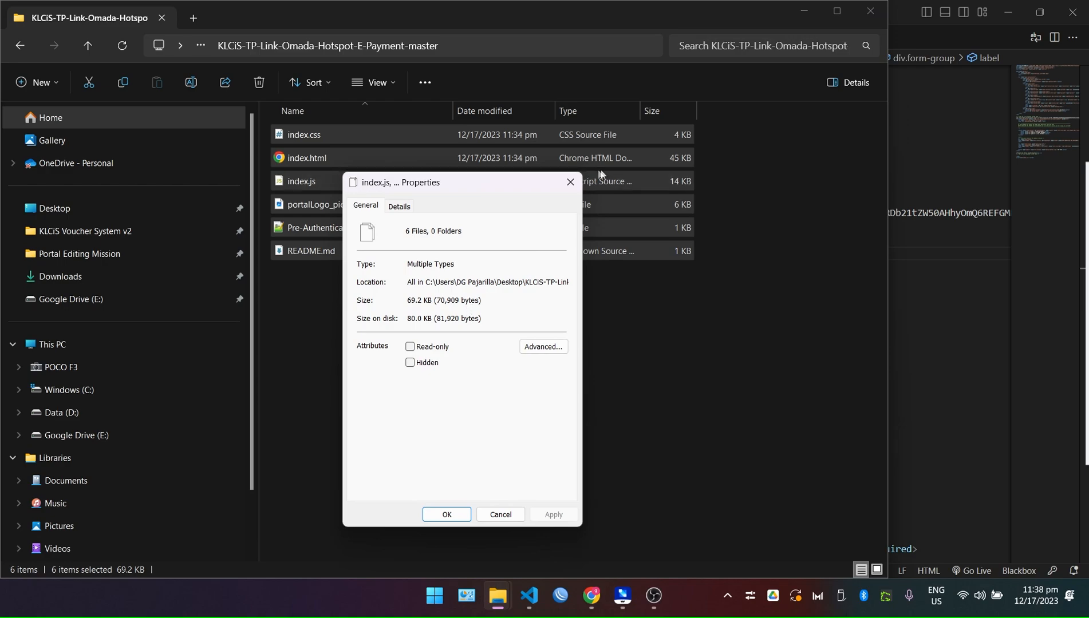
{"action": "left_click", "coordinate": [570, 182]}
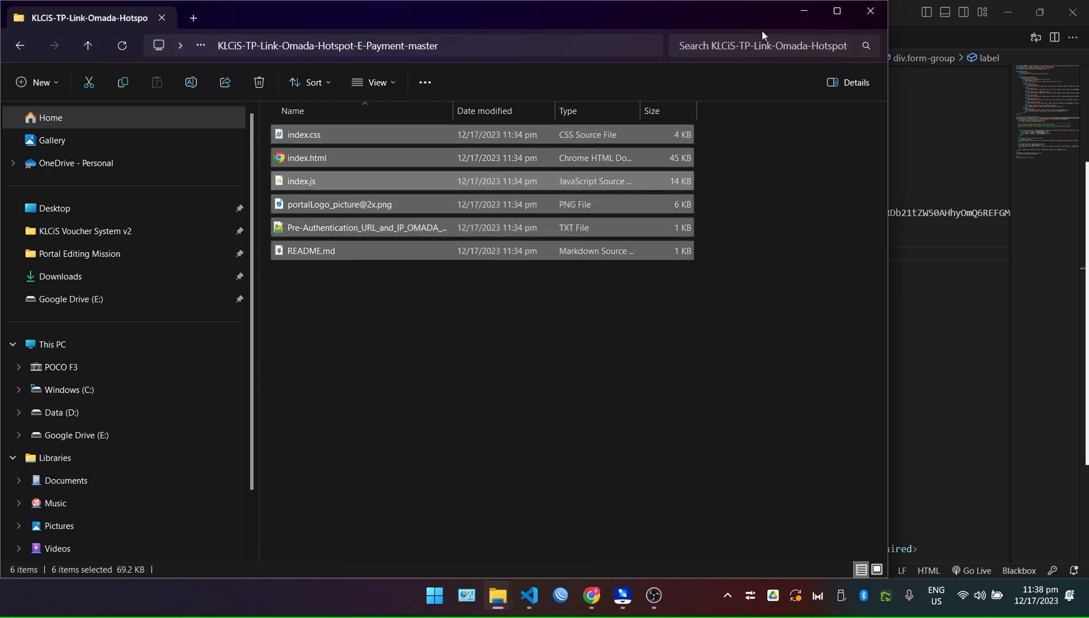
{"action": "left_click", "coordinate": [801, 12]}
Change the ₱10.00 promo on line 60 from 3 HOURS to 5 HOURS INTERNET.
{"action": "left_click", "coordinate": [578, 376]}
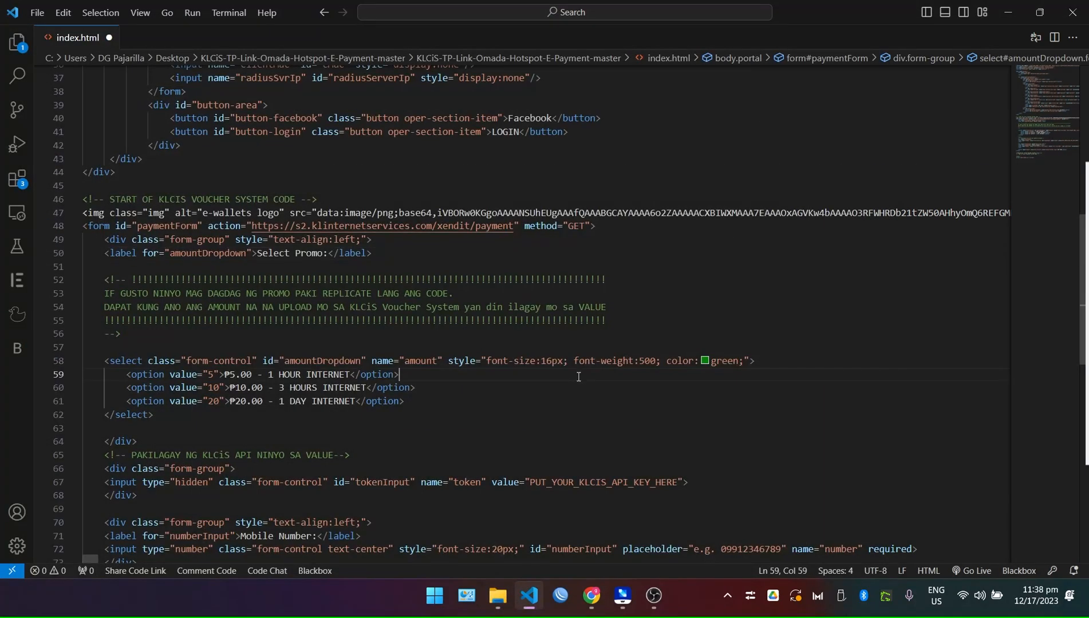
{"action": "scroll", "coordinate": [579, 376], "scroll_direction": "up", "scroll_amount": 5}
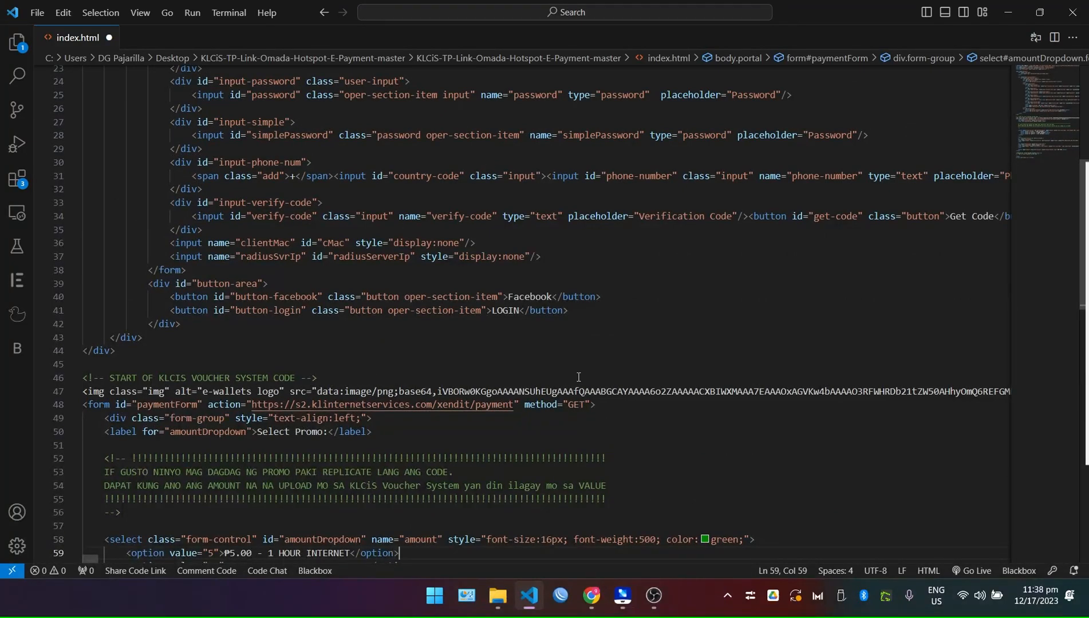
{"action": "scroll", "coordinate": [577, 400], "scroll_direction": "down", "scroll_amount": 7}
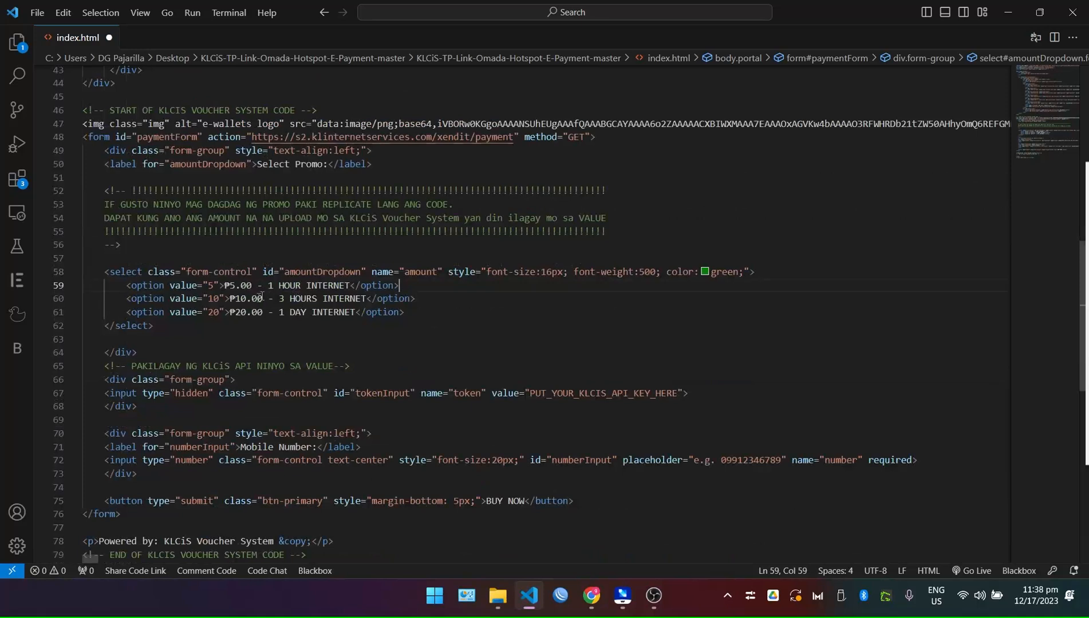
{"action": "left_click_drag", "start_coordinate": [229, 286], "coordinate": [345, 286]}
{"action": "left_click", "coordinate": [404, 326]}
{"action": "left_click", "coordinate": [247, 313]}
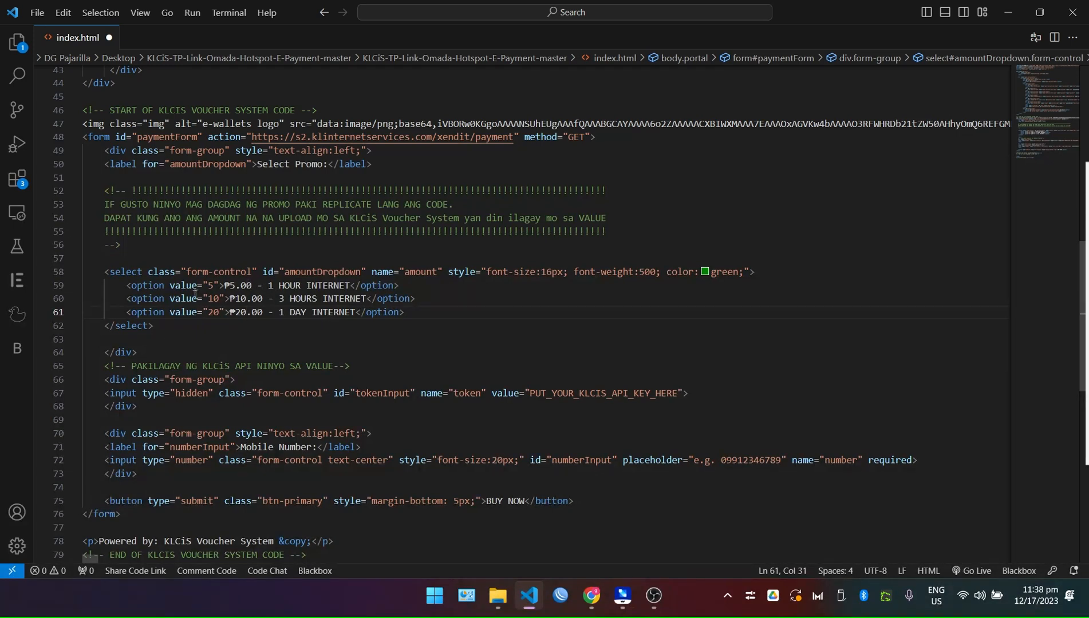
{"action": "left_click", "coordinate": [252, 299]}
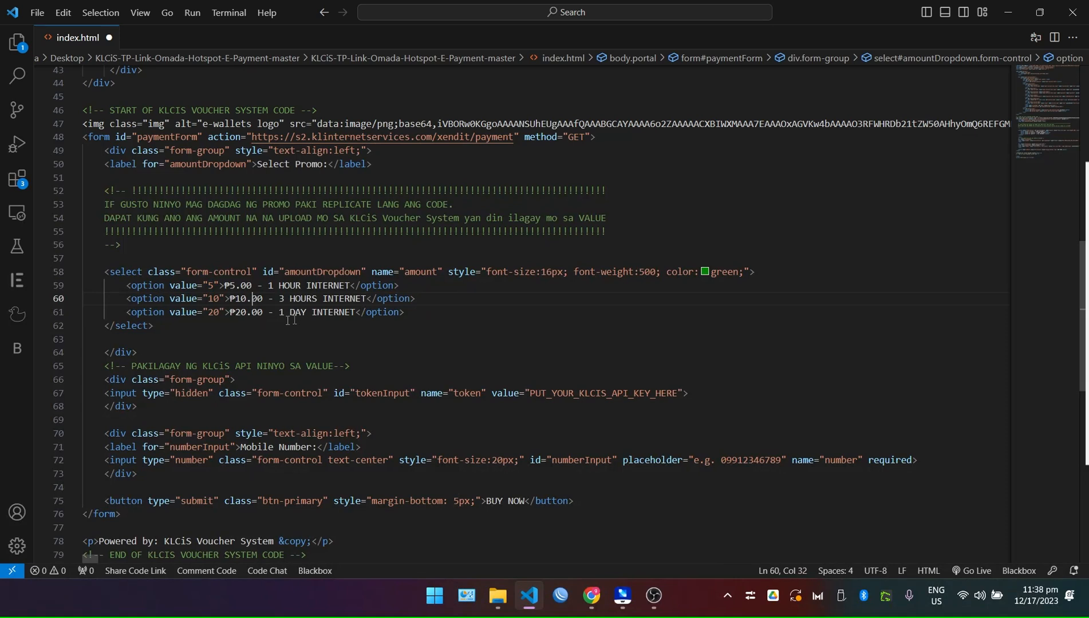
{"action": "key", "text": "Down"}
{"action": "key", "text": "Down"}
{"action": "key", "text": "Down"}
{"action": "left_click", "coordinate": [285, 300]}
{"action": "key", "text": "BackSpace"}
{"action": "type", "text": "5"}
Duplicate the 1 DAY INTERNET option line twice below it.
{"action": "left_click_drag", "start_coordinate": [128, 313], "coordinate": [423, 313]}
{"action": "key", "text": "ctrl+c"}
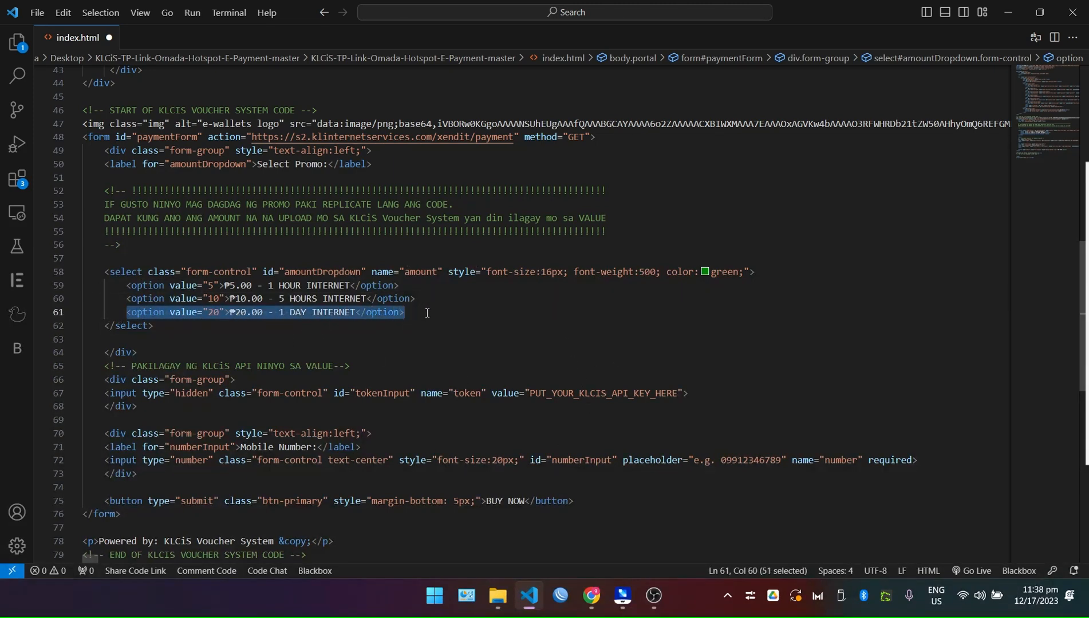
{"action": "left_click", "coordinate": [416, 312]}
{"action": "key", "text": "Return"}
{"action": "key", "text": "ctrl+v"}
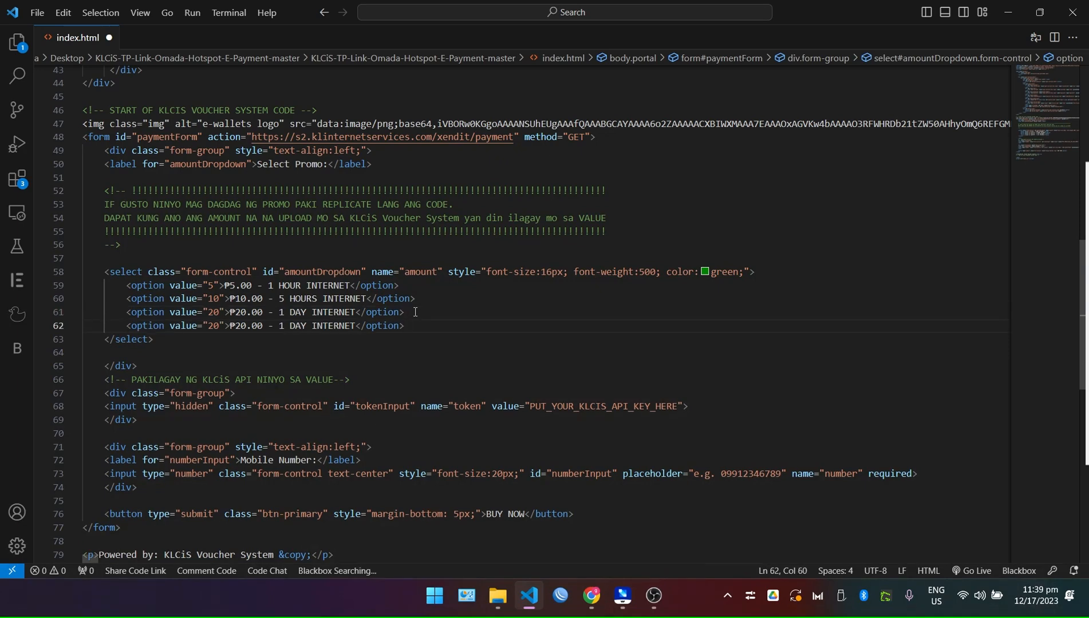
{"action": "key", "text": "Return"}
{"action": "key", "text": "ctrl+v"}
Make line 62 value 50 with the text '₱50.00 - 3 DAYS INTERNET'.
{"action": "left_click", "coordinate": [241, 326]}
{"action": "left_click", "coordinate": [219, 325]}
{"action": "key", "text": "BackSpace"}
{"action": "key", "text": "BackSpace"}
{"action": "type", "text": "50"}
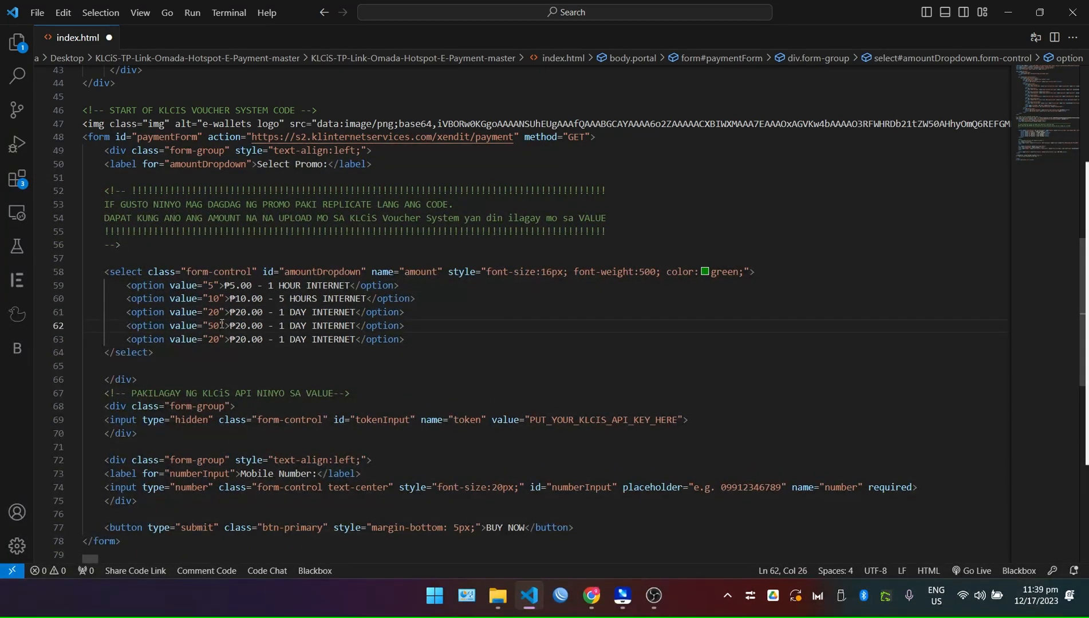
{"action": "key", "text": "BackSpace"}
{"action": "key", "text": "BackSpace"}
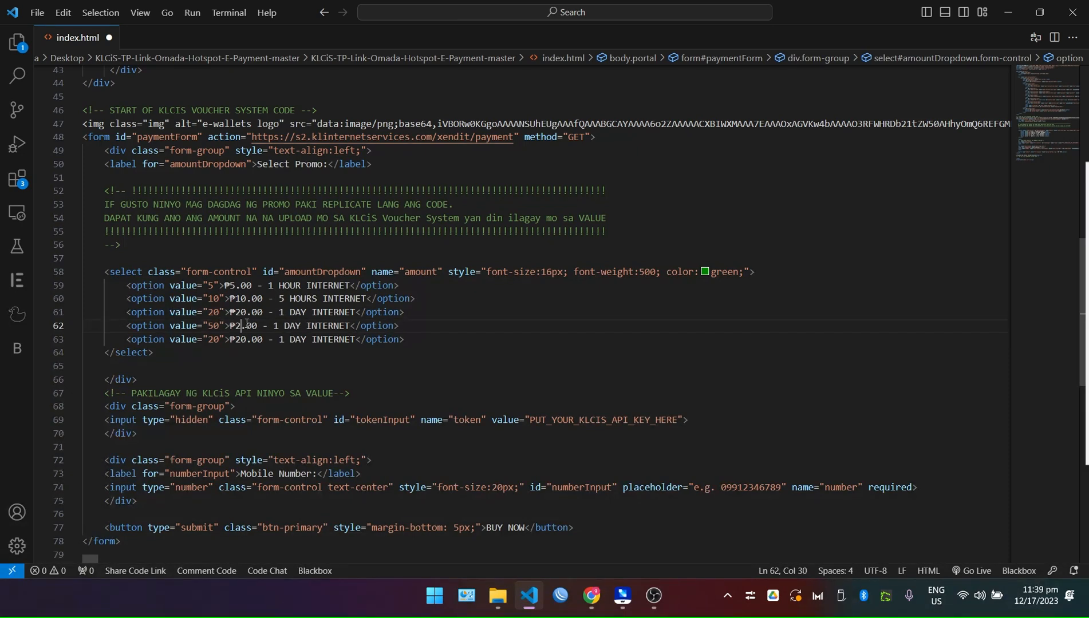
{"action": "type", "text": "50"}
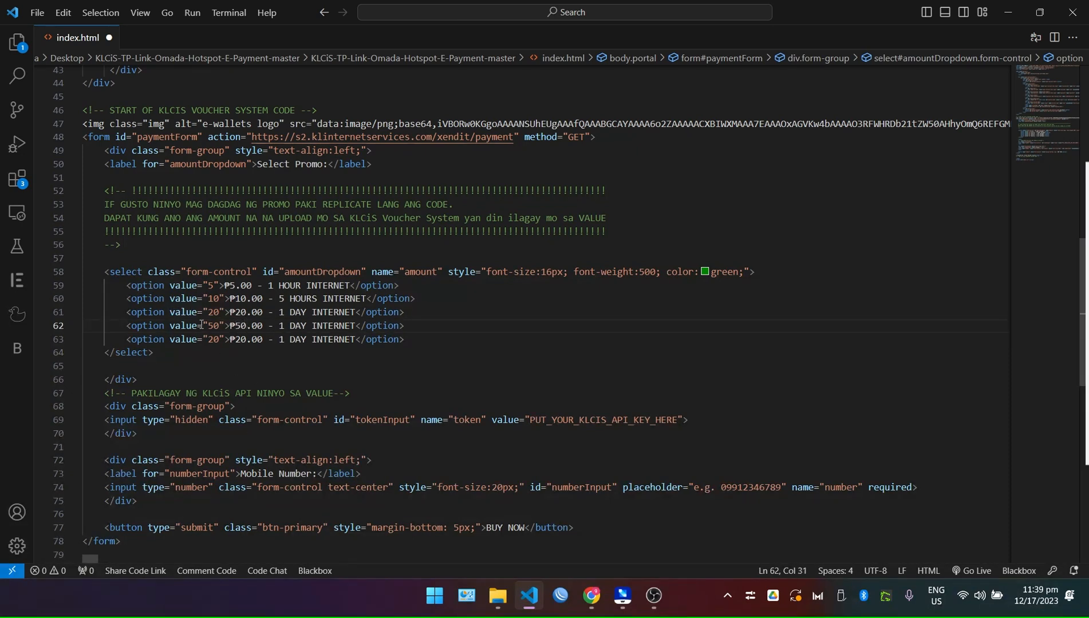
{"action": "double_click", "coordinate": [195, 326]}
{"action": "left_click", "coordinate": [273, 339]}
{"action": "left_click", "coordinate": [286, 326]}
{"action": "key", "text": "BackSpace"}
{"action": "type", "text": "3"}
{"action": "left_click", "coordinate": [306, 326]}
{"action": "type", "text": "S"}
{"action": "key", "text": "Escape"}
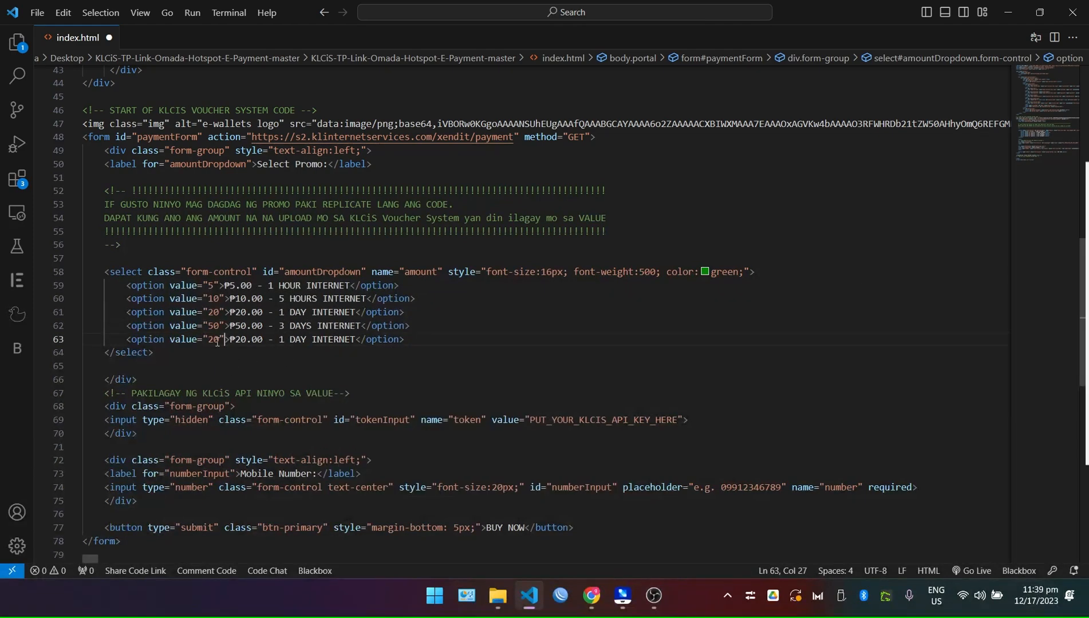
Make line 63 value 100 with the text '₱100.00 - 7 DAYS INTERNET'.
{"action": "left_click", "coordinate": [217, 341]}
{"action": "key", "text": "BackSpace"}
{"action": "type", "text": "10"}
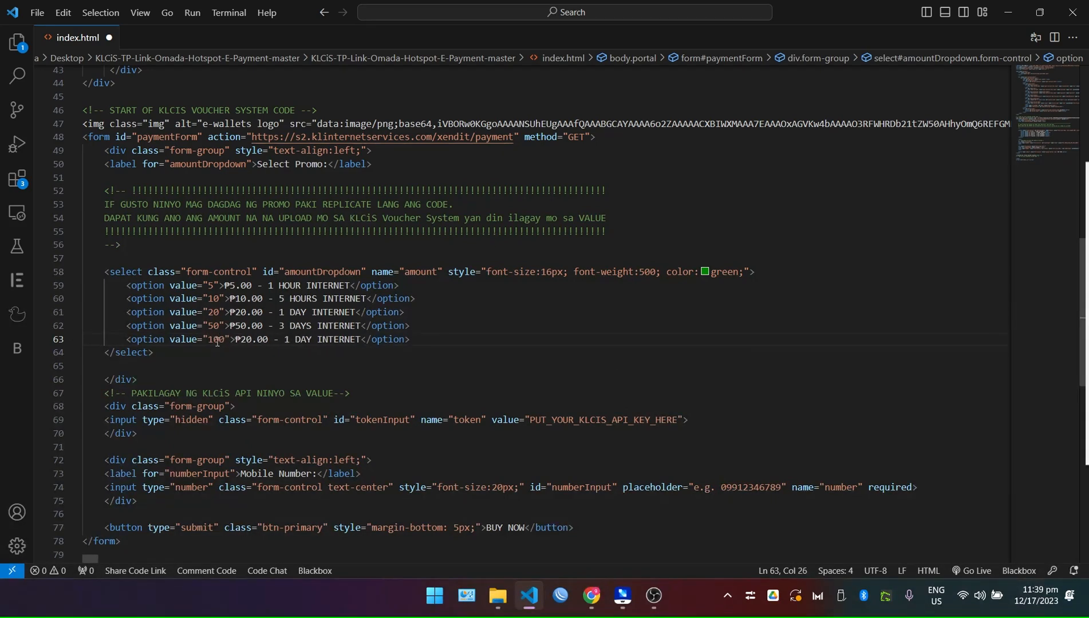
{"action": "key", "text": "BackSpace"}
{"action": "type", "text": "10"}
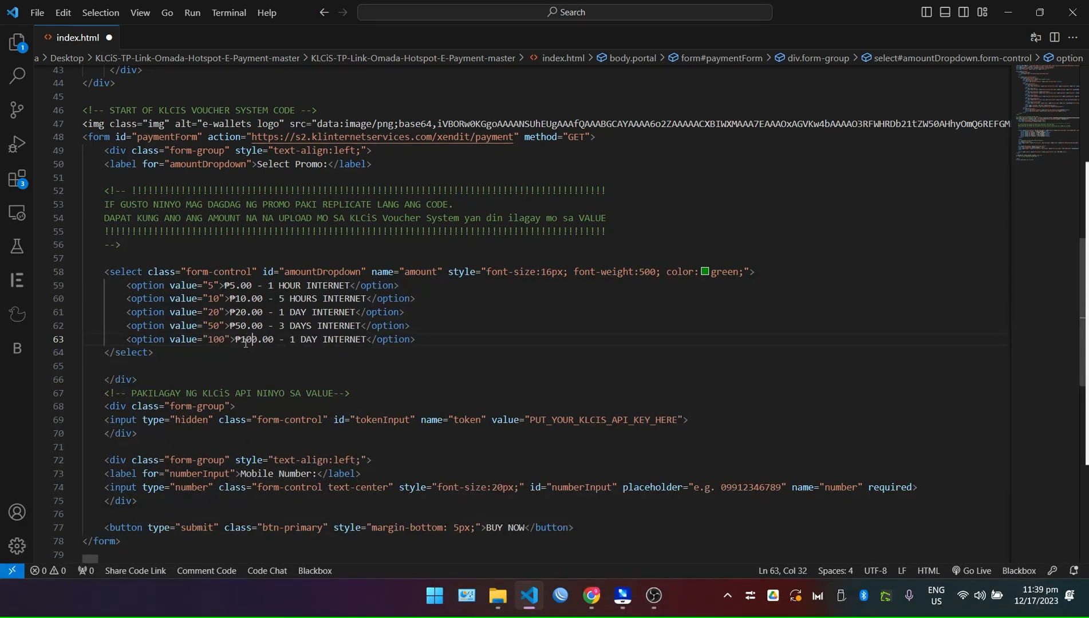
{"action": "key", "text": "BackSpace"}
{"action": "type", "text": "7"}
{"action": "key", "text": "Right"}
{"action": "key", "text": "Right"}
{"action": "type", "text": "S"}
{"action": "key", "text": "Escape"}
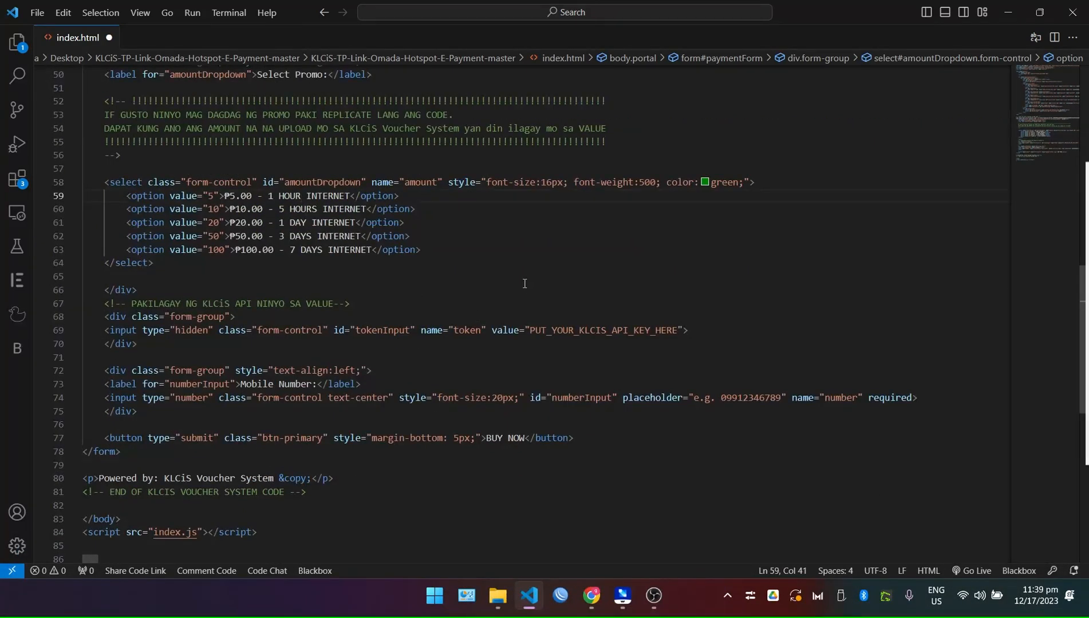
{"action": "key", "text": "Down"}
{"action": "key", "text": "Down"}
{"action": "key", "text": "Down"}
{"action": "key", "text": "Down"}
{"action": "key", "text": "Down"}
{"action": "key", "text": "Down"}
{"action": "key", "text": "Down"}
{"action": "double_click", "coordinate": [594, 331]}
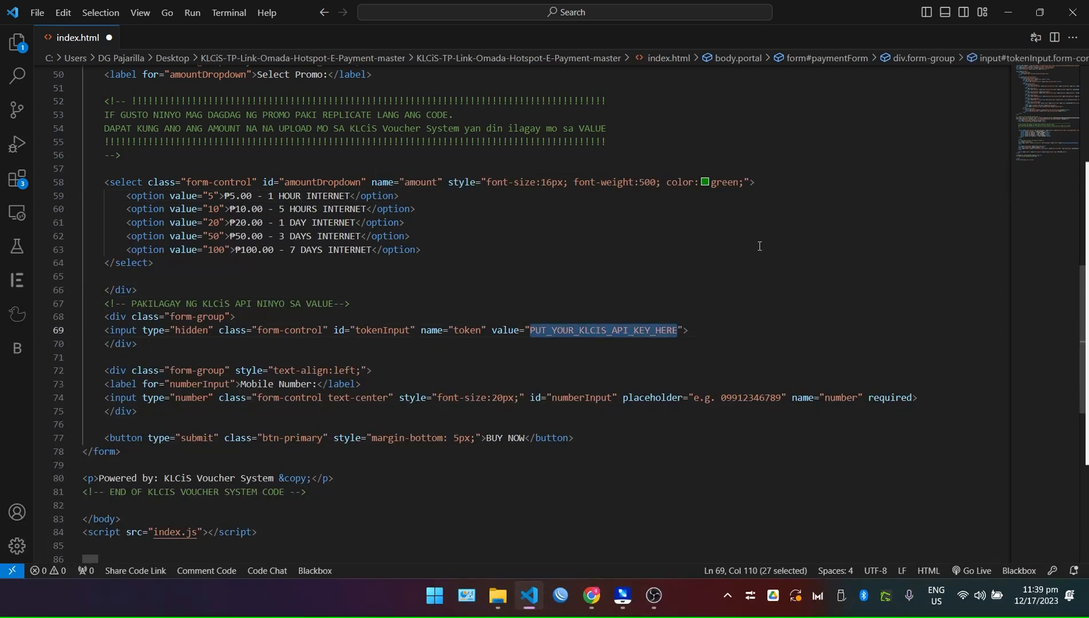
Copy the API key from the KLCiS Voucher System dashboard and dismiss the copied alert.
{"action": "left_click", "coordinate": [582, 590]}
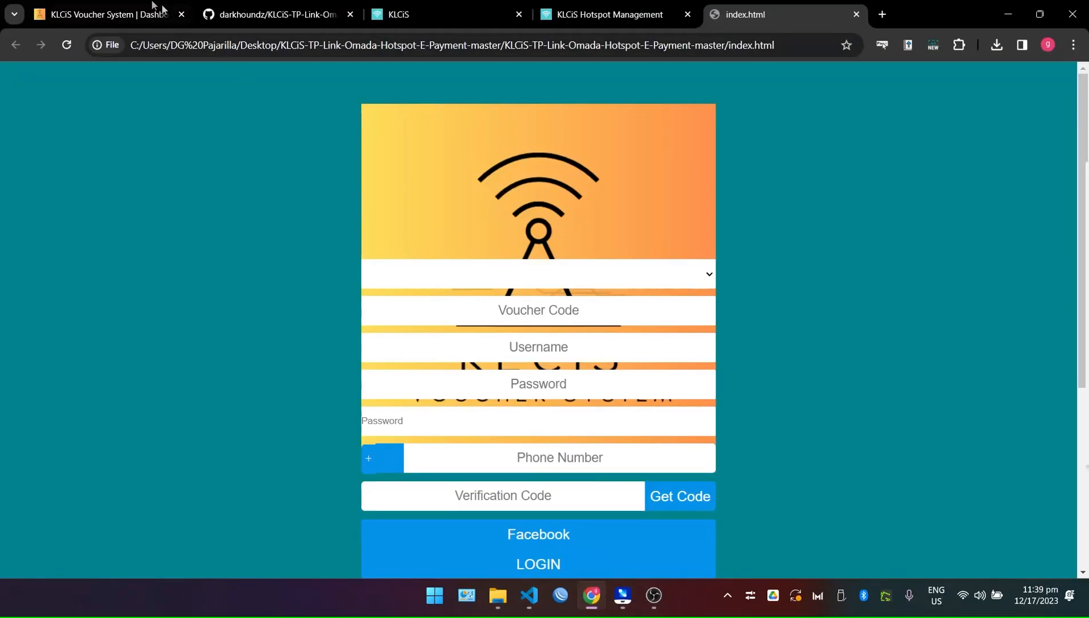
{"action": "left_click", "coordinate": [132, 8]}
{"action": "left_click", "coordinate": [57, 122]}
{"action": "scroll", "coordinate": [642, 325], "scroll_direction": "down", "scroll_amount": 5}
{"action": "scroll", "coordinate": [241, 189], "scroll_direction": "up", "scroll_amount": 5}
{"action": "left_click", "coordinate": [86, 276]}
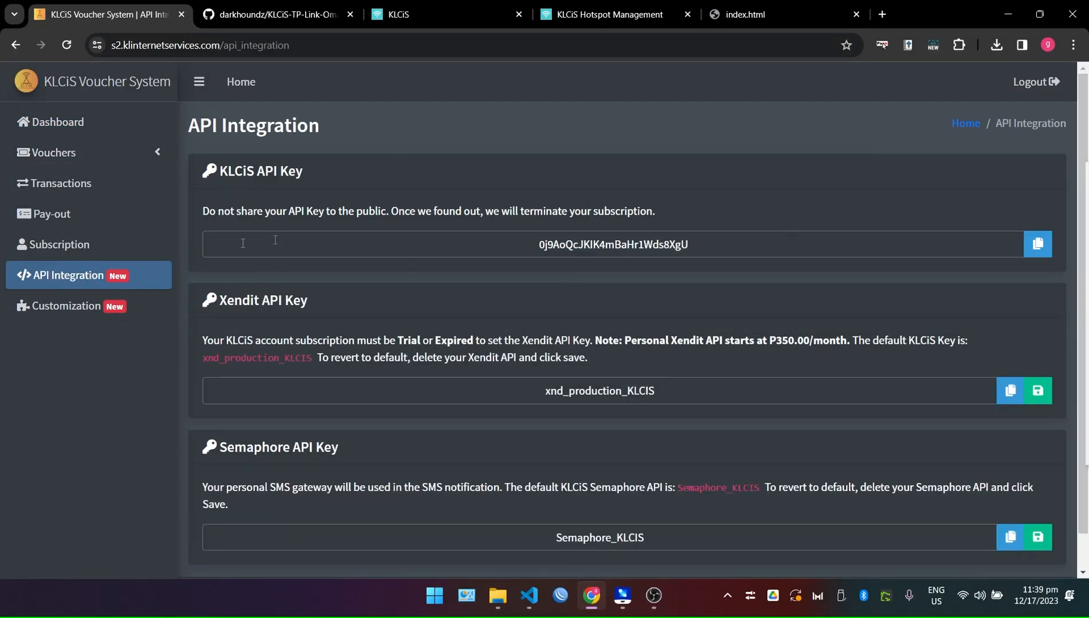
{"action": "left_click_drag", "start_coordinate": [207, 143], "coordinate": [736, 244]}
{"action": "left_click", "coordinate": [735, 244]}
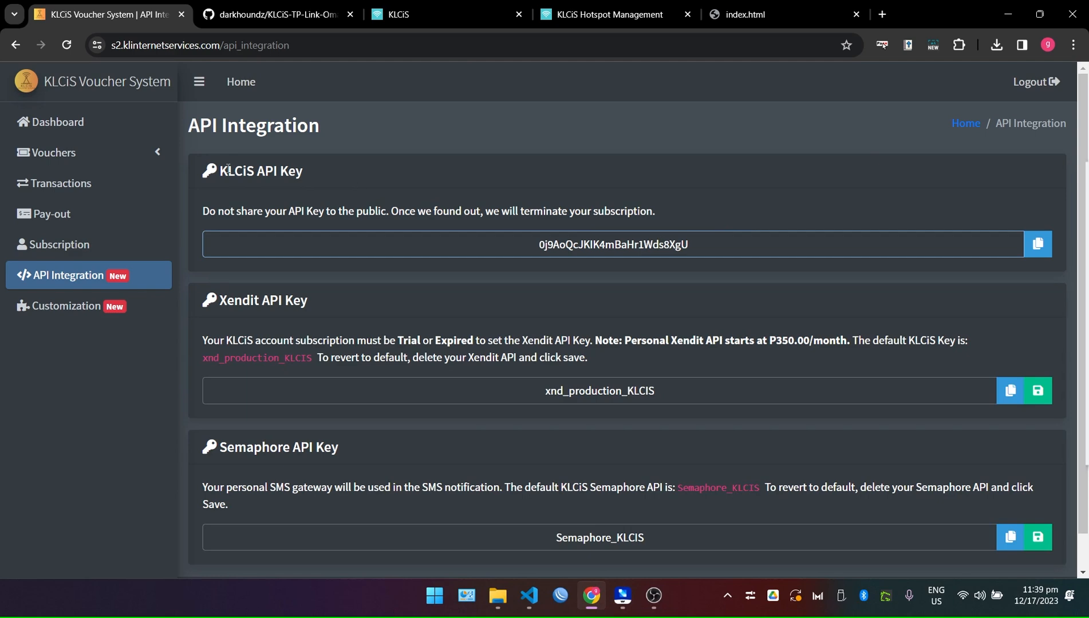
{"action": "left_click", "coordinate": [79, 122]}
{"action": "scroll", "coordinate": [417, 406], "scroll_direction": "down", "scroll_amount": 1}
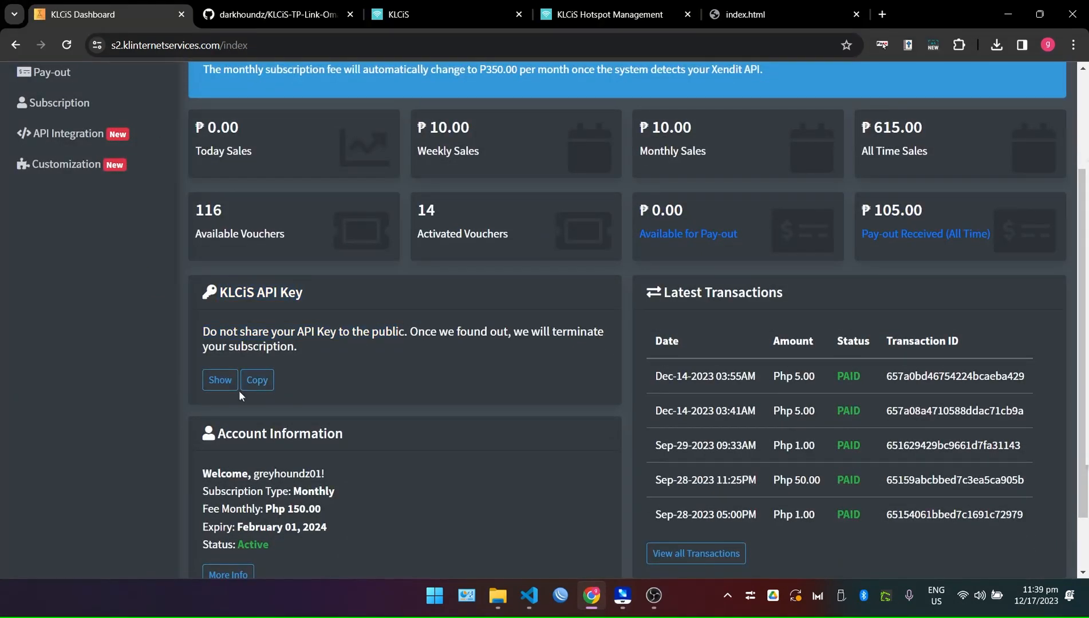
{"action": "left_click", "coordinate": [260, 382]}
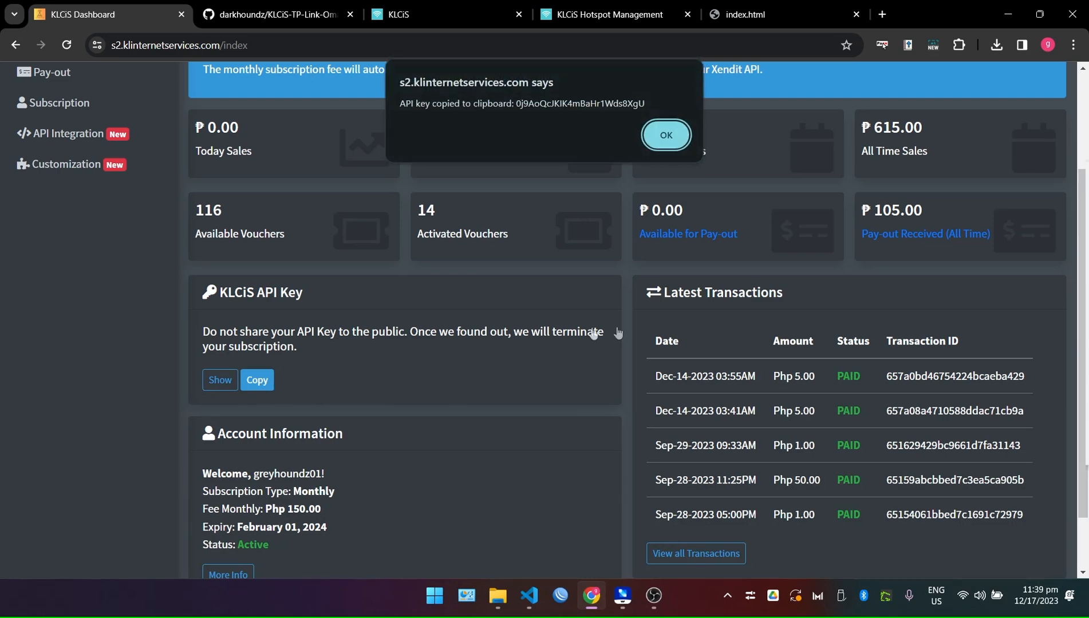
{"action": "left_click", "coordinate": [664, 136]}
Check the key on API Integration, copy it again, and select the token placeholder in index.html.
{"action": "left_click", "coordinate": [46, 135]}
{"action": "left_click", "coordinate": [1037, 244]}
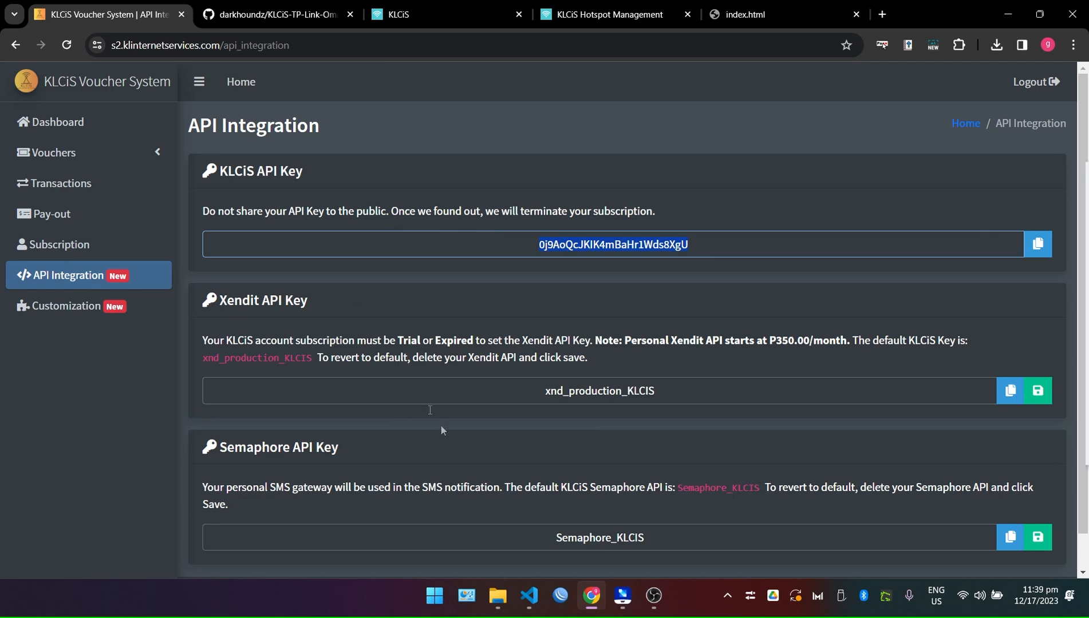
{"action": "left_click", "coordinate": [58, 123]}
{"action": "left_click", "coordinate": [252, 530]}
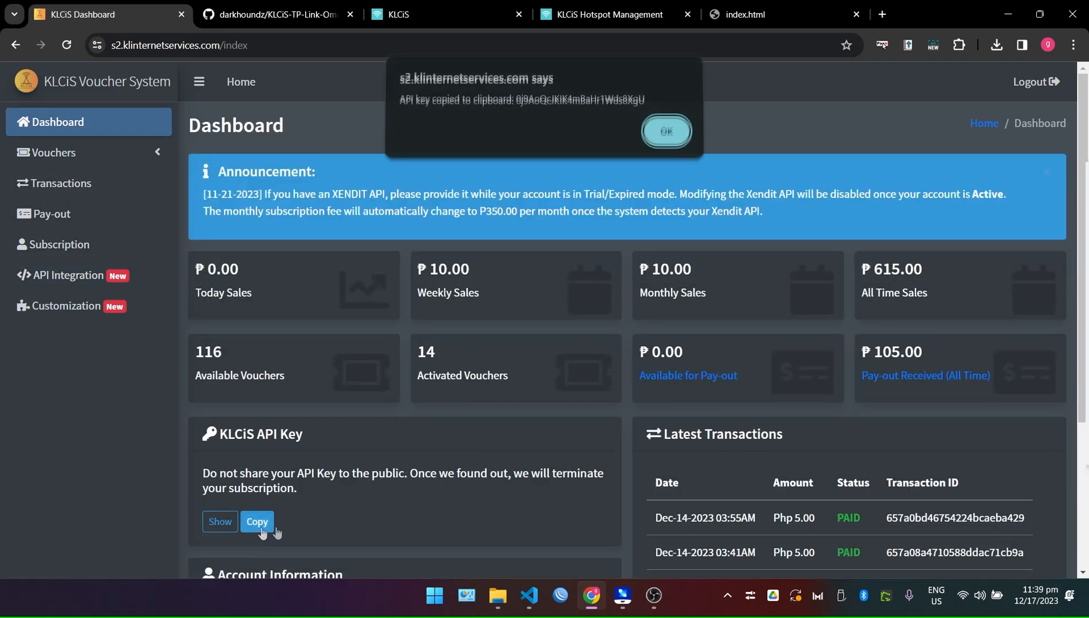
{"action": "left_click", "coordinate": [529, 595]}
{"action": "left_click", "coordinate": [652, 397]}
{"action": "double_click", "coordinate": [609, 331]}
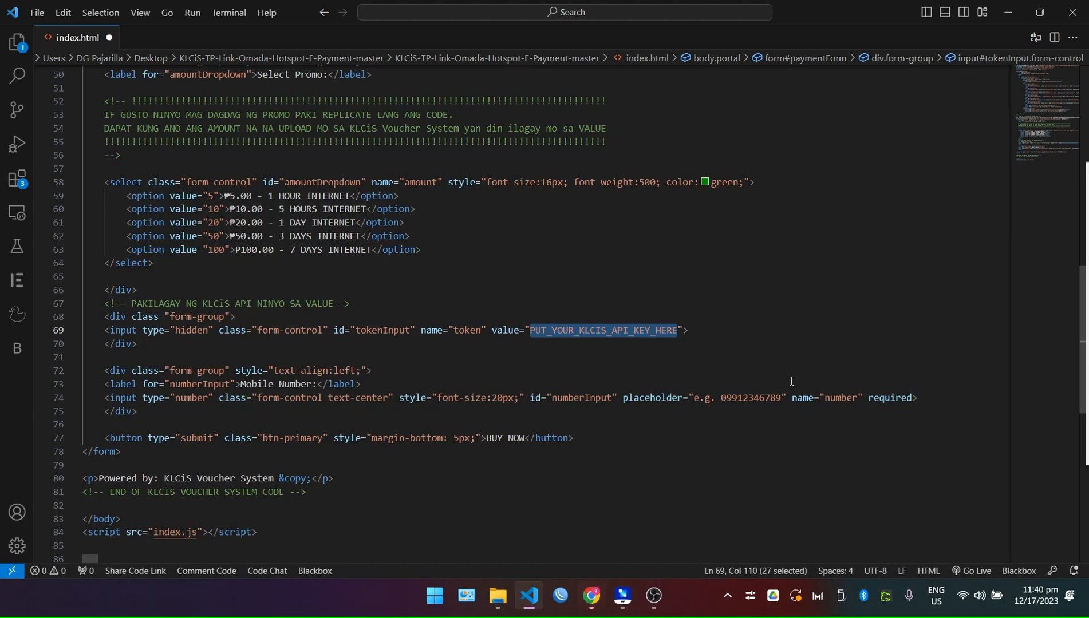
Paste the copied KLCiS API key as the hidden token field's value.
{"action": "key", "text": "ctrl+v"}
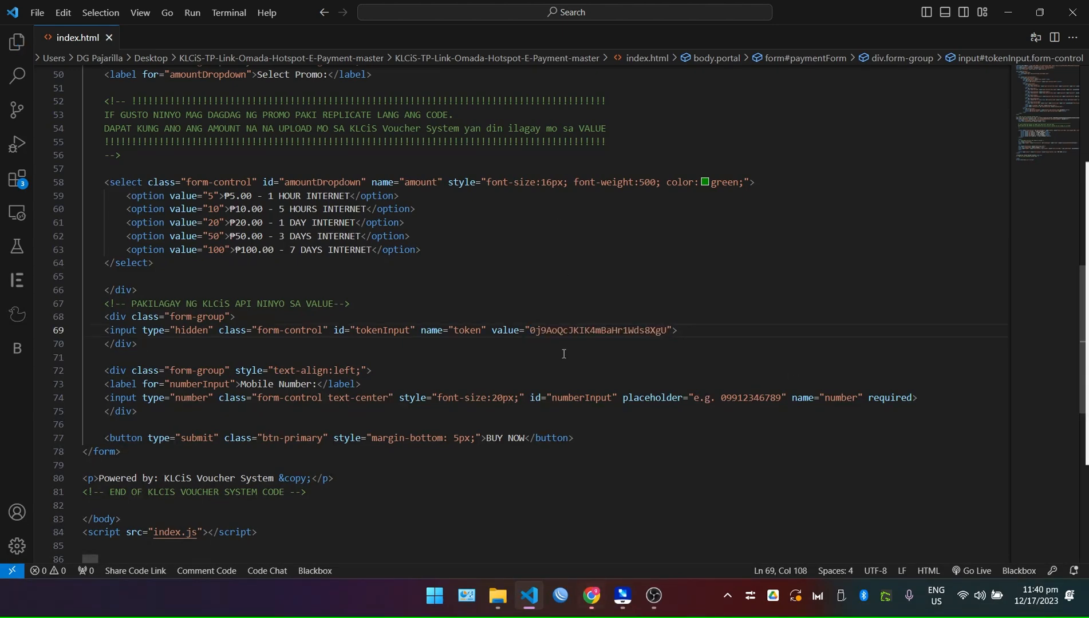
{"action": "scroll", "coordinate": [563, 354], "scroll_direction": "down", "scroll_amount": 6}
{"action": "scroll", "coordinate": [564, 352], "scroll_direction": "up", "scroll_amount": 9}
{"action": "scroll", "coordinate": [594, 258], "scroll_direction": "up", "scroll_amount": 11}
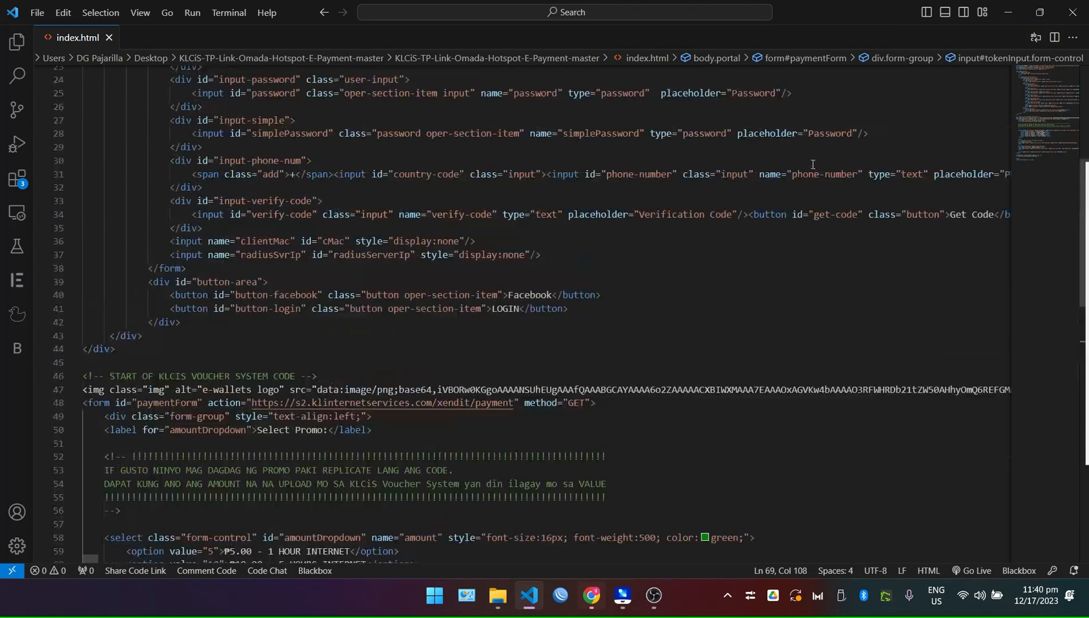
{"action": "scroll", "coordinate": [815, 220], "scroll_direction": "up", "scroll_amount": 2}
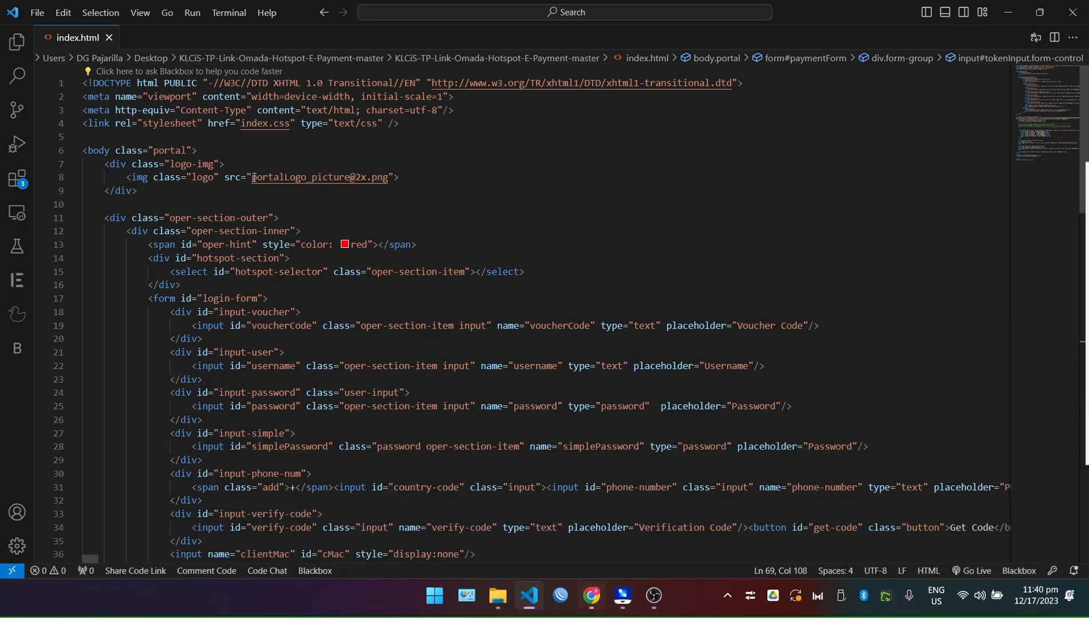
{"action": "left_click_drag", "start_coordinate": [389, 181], "coordinate": [253, 179]}
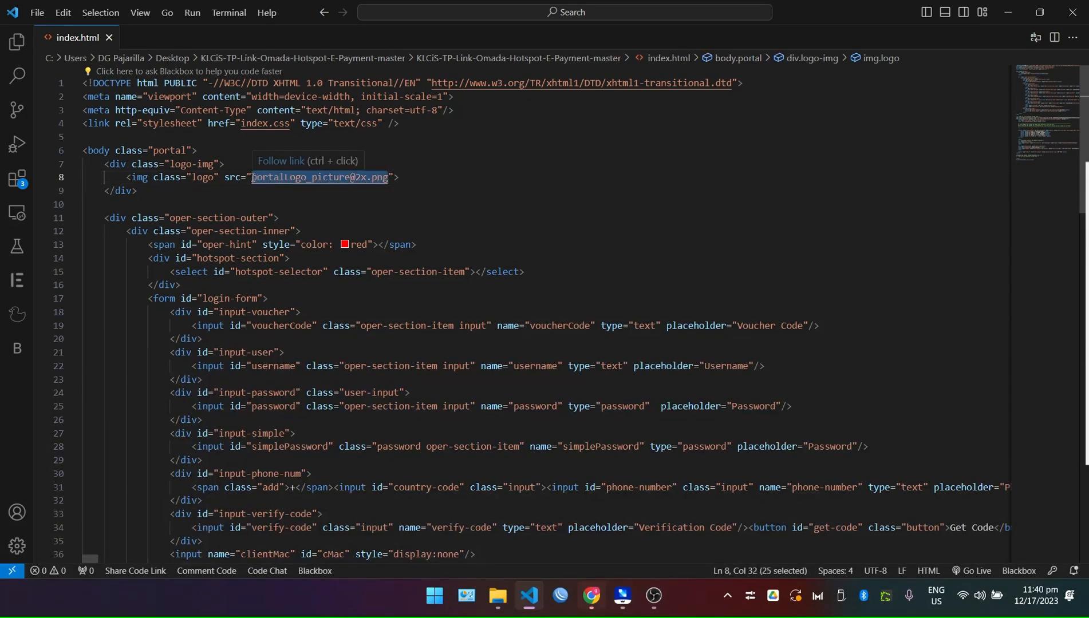
{"action": "type", "text": "logo"}
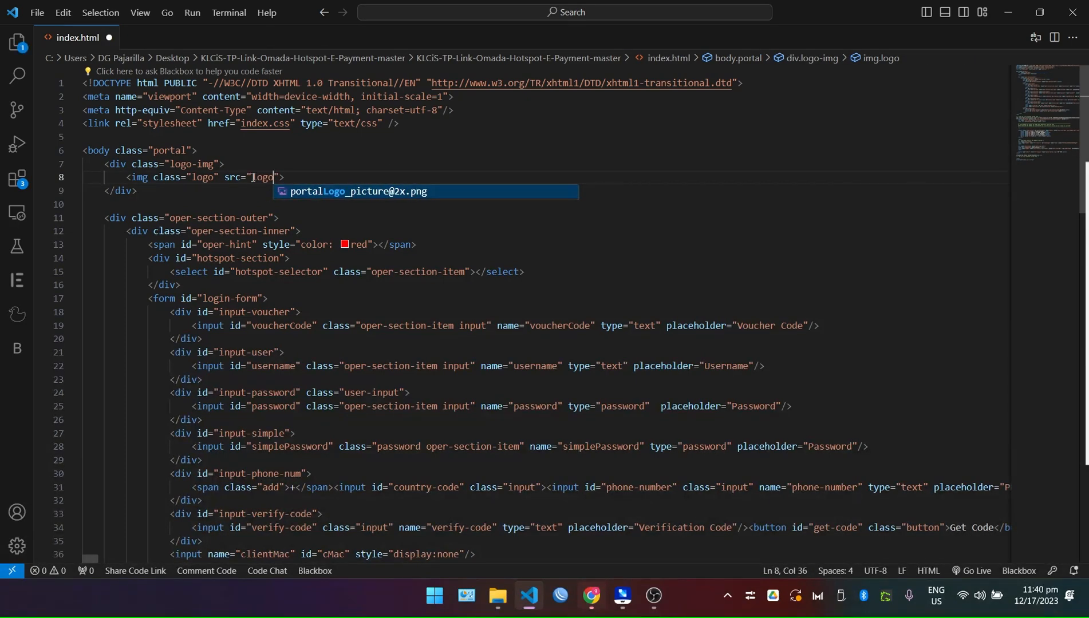
{"action": "type", "text": ".png"}
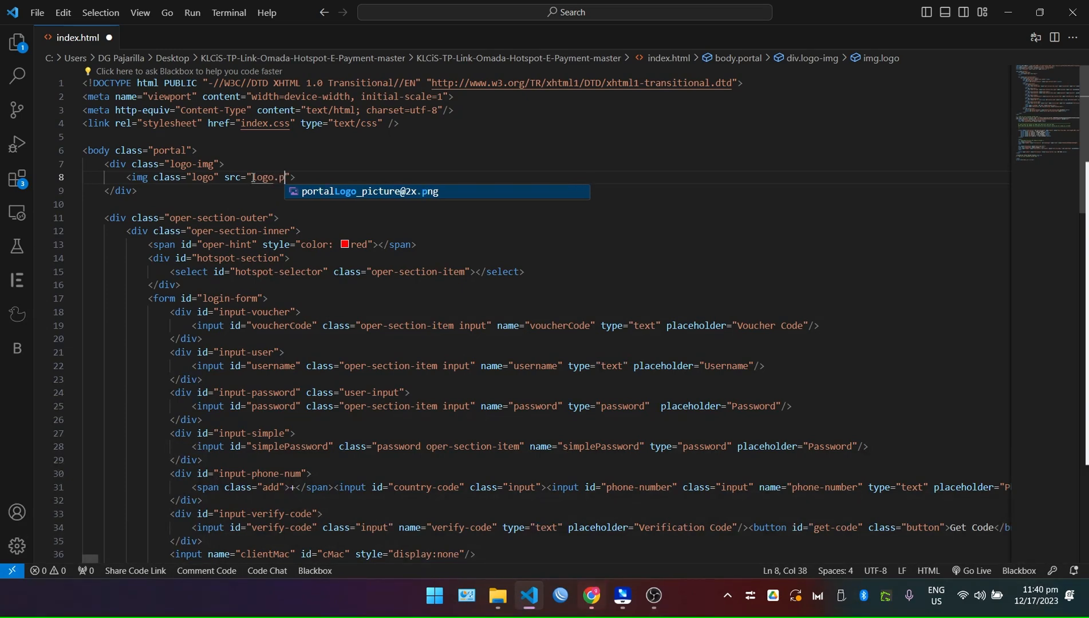
{"action": "key", "text": "Return"}
{"action": "key", "text": "ctrl+s"}
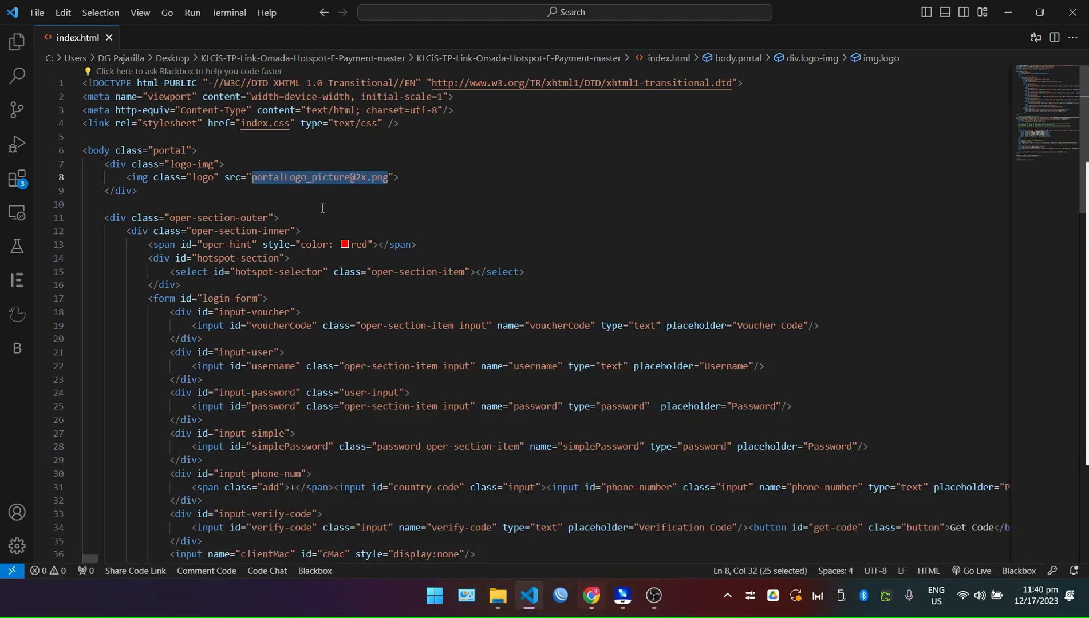
{"action": "left_click", "coordinate": [316, 204]}
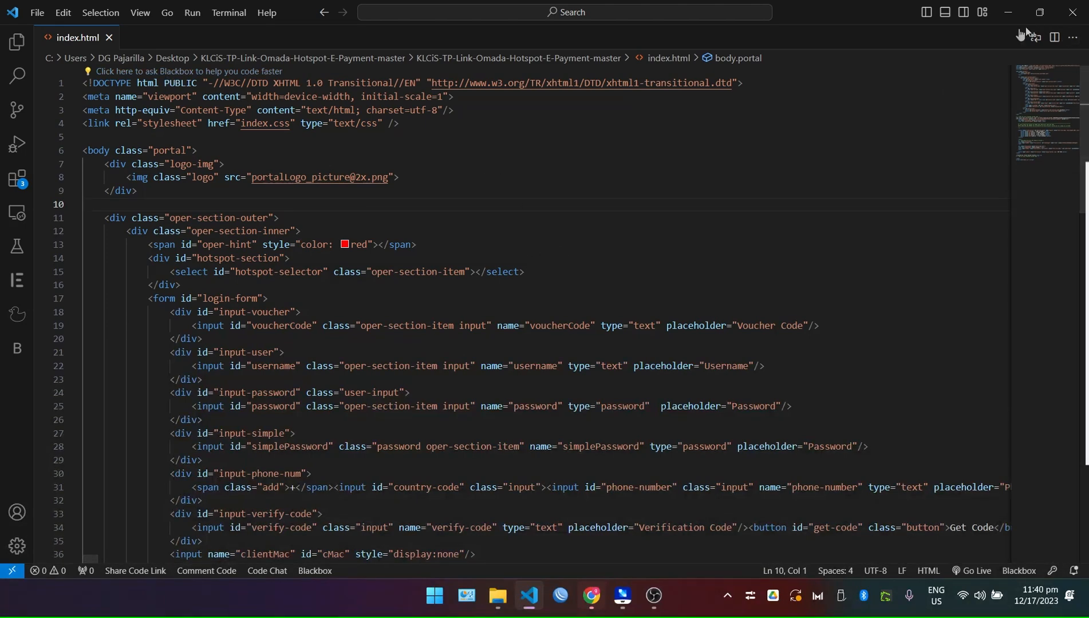
{"action": "left_click", "coordinate": [1086, 19]}
Dismiss the alert, open the inner KLCiS-TP-Link-Omada-Hotspot-E-Payment-master folder, and launch index.html.
{"action": "left_click", "coordinate": [666, 135]}
{"action": "left_click", "coordinate": [1008, 14]}
{"action": "double_click", "coordinate": [413, 172]}
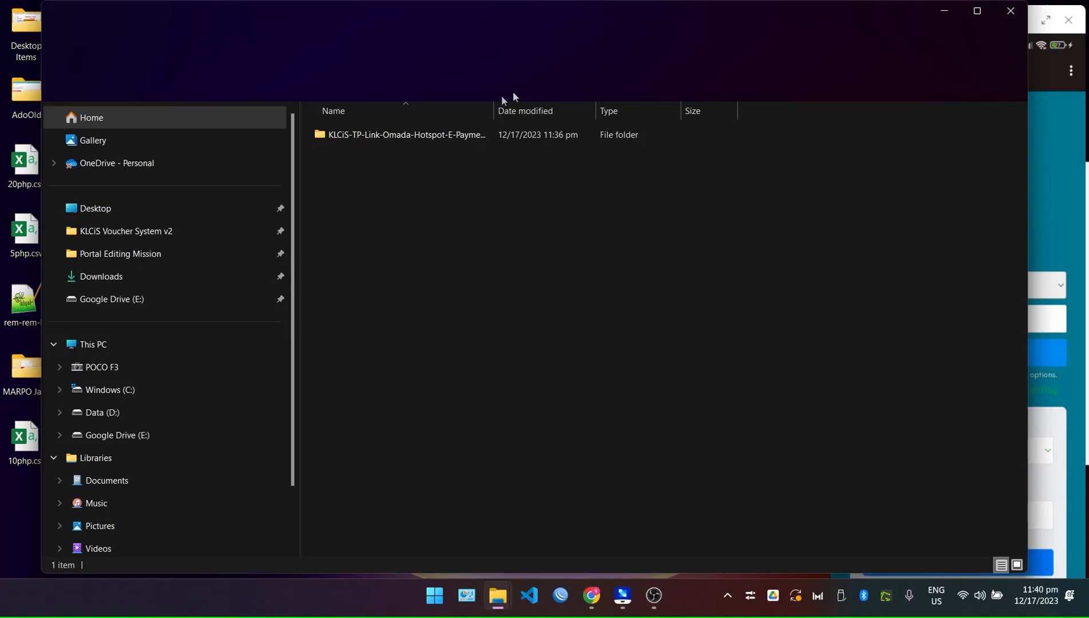
{"action": "left_click", "coordinate": [410, 136]}
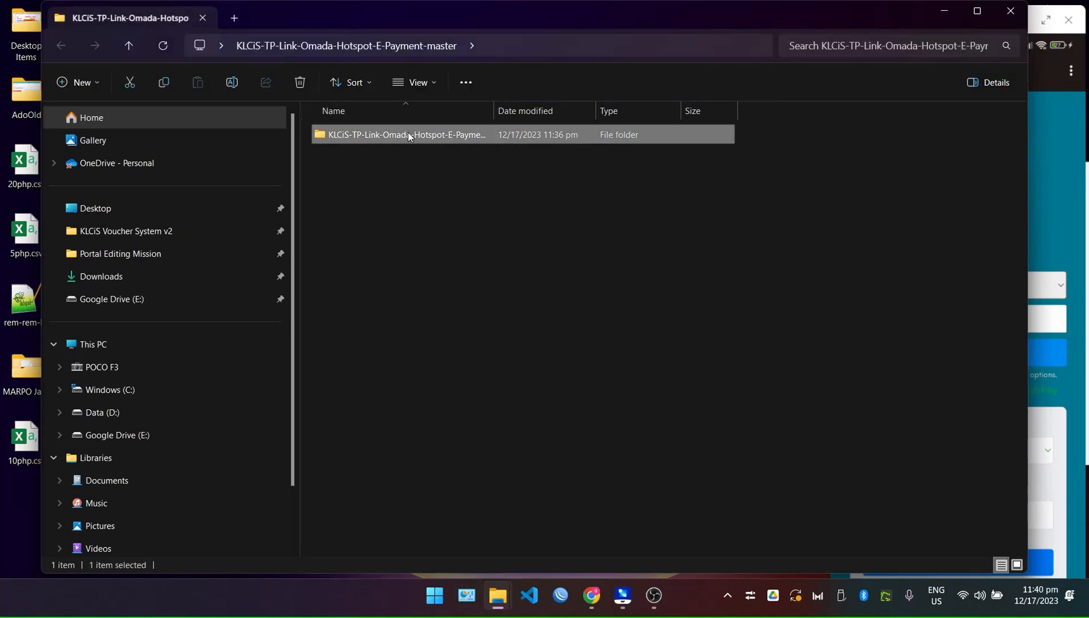
{"action": "double_click", "coordinate": [409, 134]}
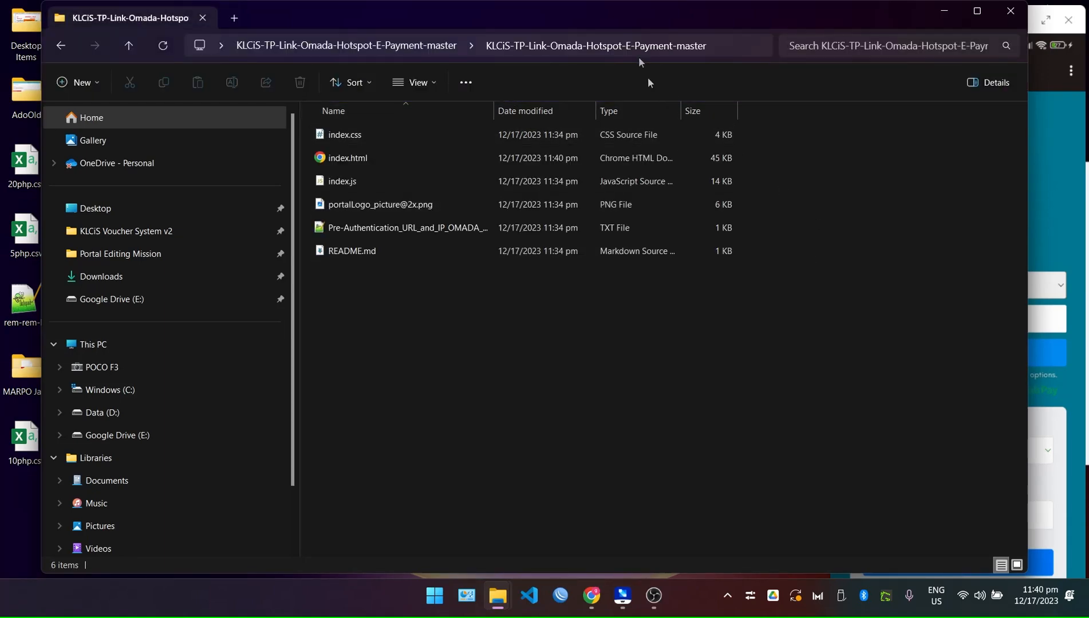
{"action": "double_click", "coordinate": [627, 14]}
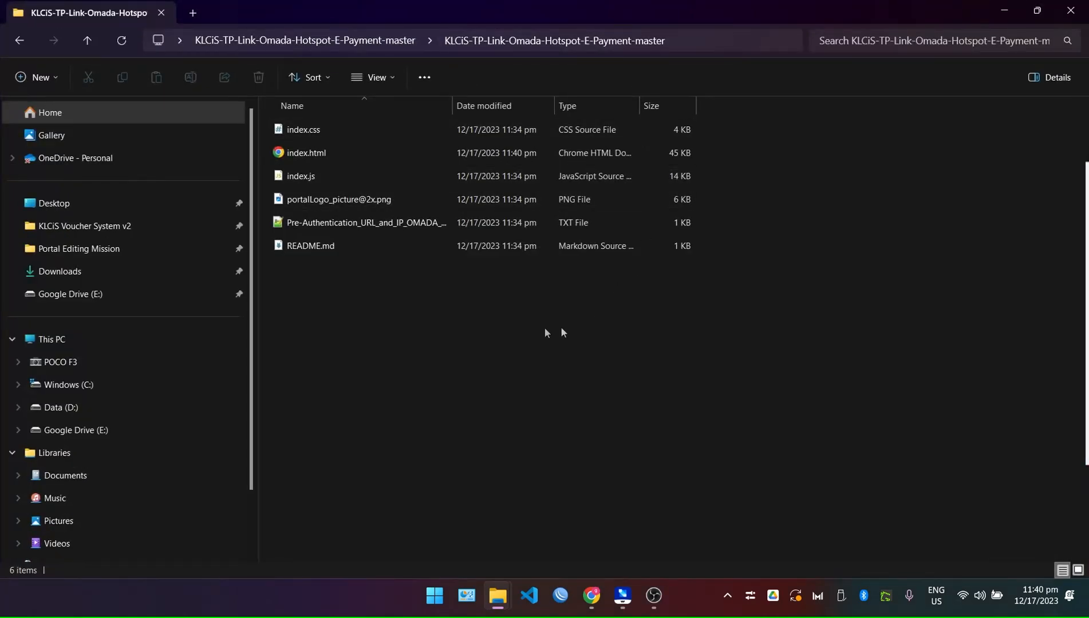
{"action": "double_click", "coordinate": [306, 154]}
Choose ₱50.00 - 3 DAYS INTERNET from the Select Promo dropdown on the hotspot page.
{"action": "scroll", "coordinate": [696, 371], "scroll_direction": "down", "scroll_amount": 4}
{"action": "scroll", "coordinate": [707, 380], "scroll_direction": "up", "scroll_amount": 5}
{"action": "scroll", "coordinate": [664, 358], "scroll_direction": "down", "scroll_amount": 4}
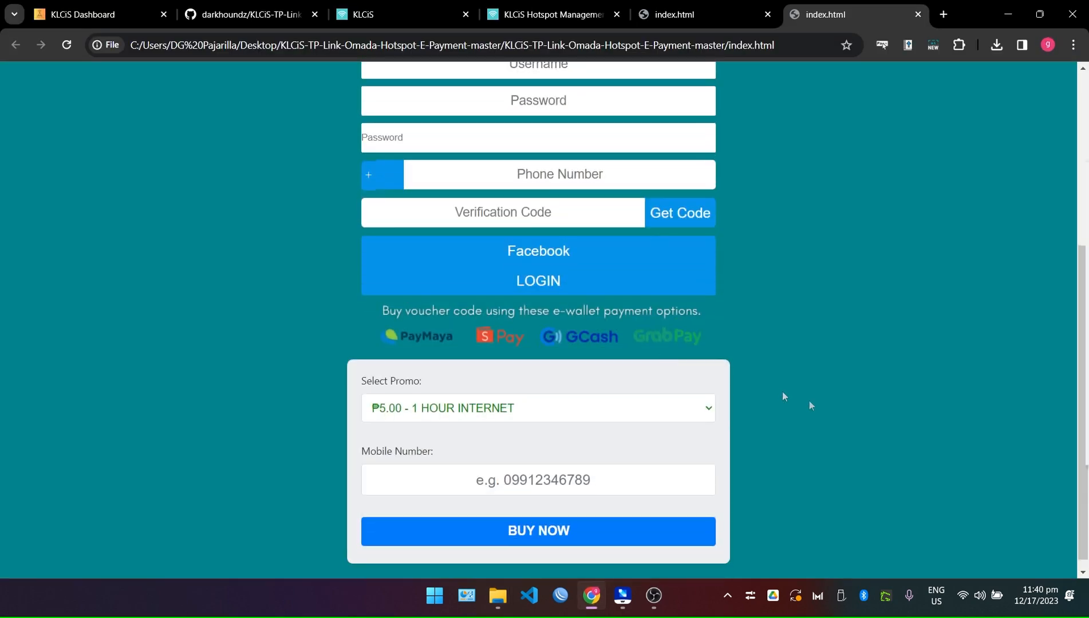
{"action": "scroll", "coordinate": [706, 396], "scroll_direction": "down", "scroll_amount": 1}
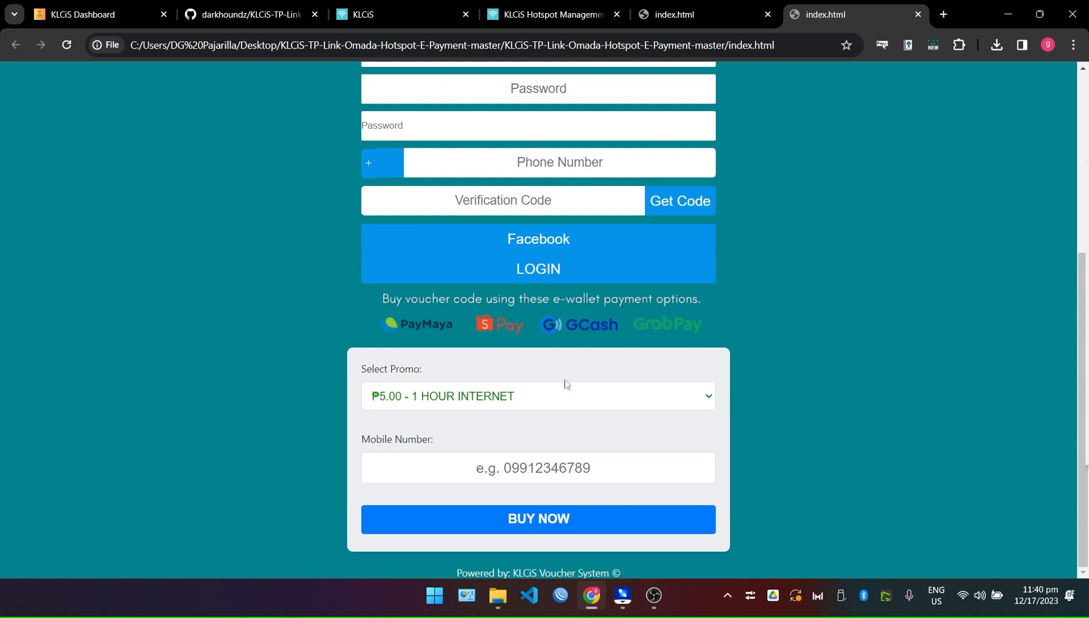
{"action": "left_click", "coordinate": [565, 396]}
{"action": "left_click", "coordinate": [780, 385]}
{"action": "left_click", "coordinate": [658, 405]}
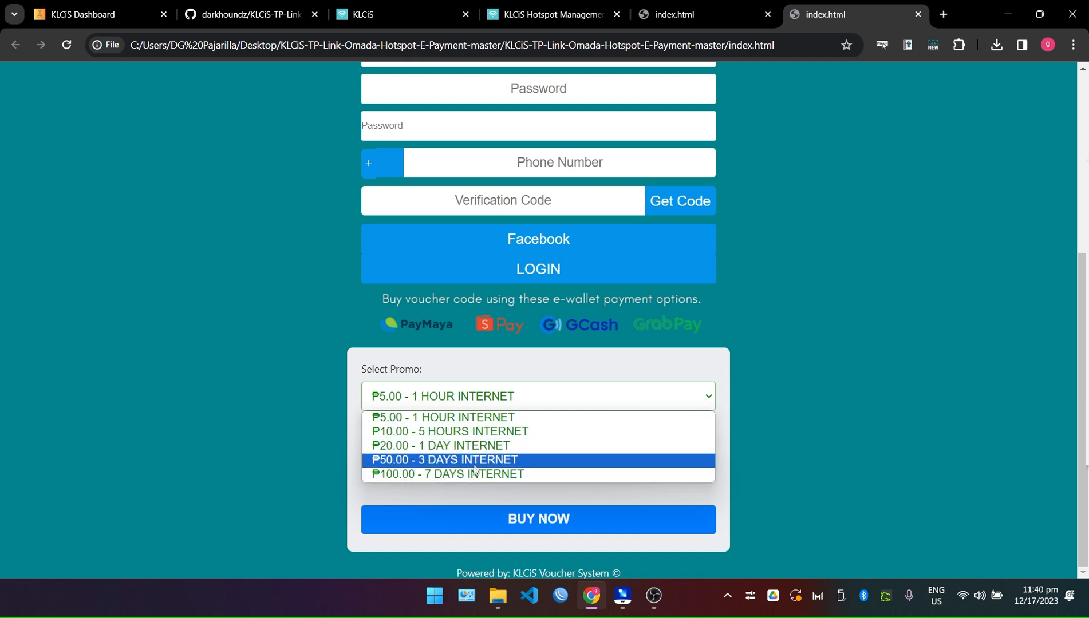
{"action": "left_click", "coordinate": [833, 460]}
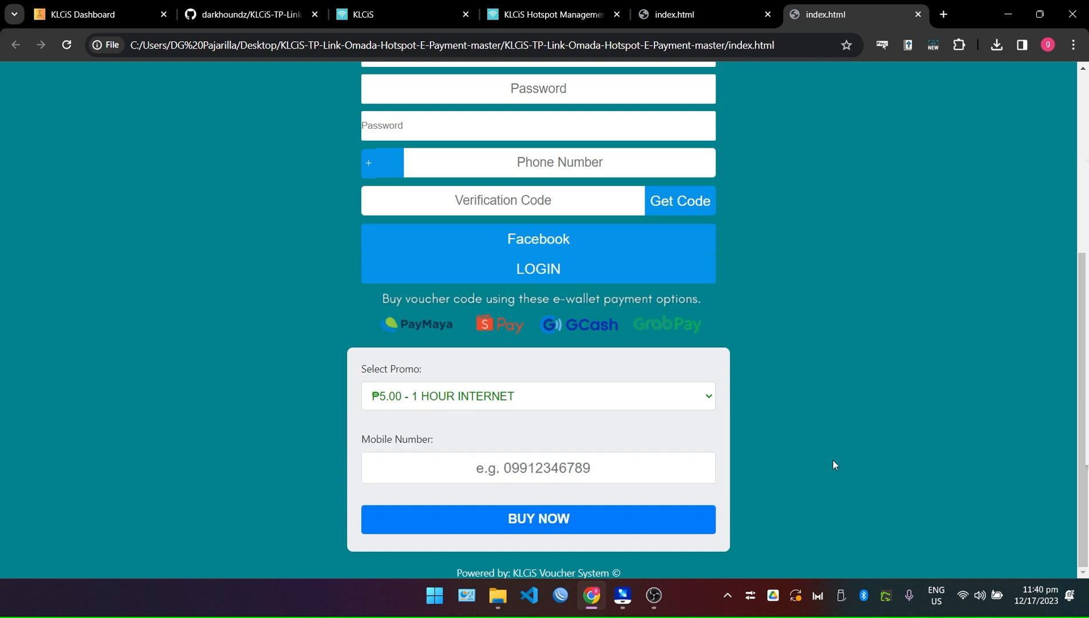
{"action": "left_click", "coordinate": [575, 405]}
{"action": "left_click", "coordinate": [815, 385]}
{"action": "left_click", "coordinate": [470, 401]}
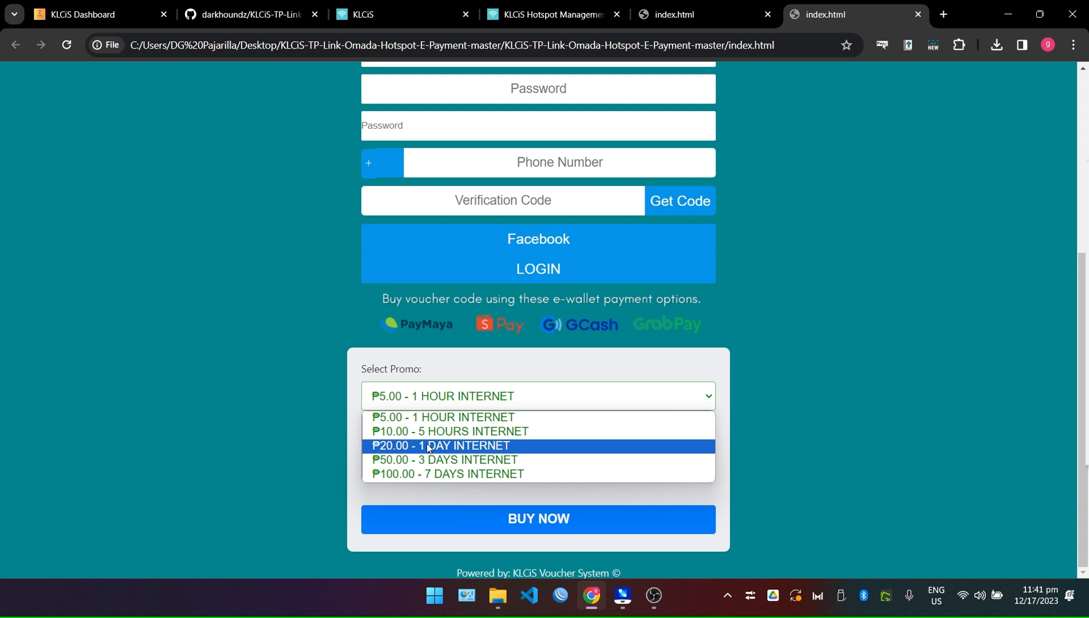
{"action": "left_click", "coordinate": [438, 460]}
Enter the mobile number, then switch to the KLCiS dashboard tab.
{"action": "left_click", "coordinate": [481, 469]}
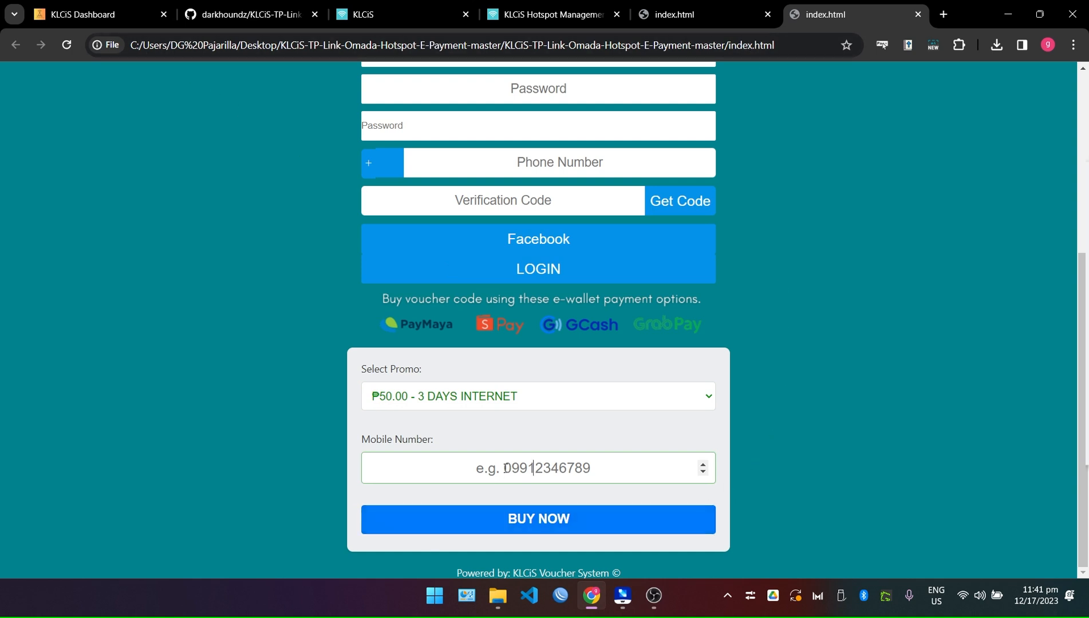
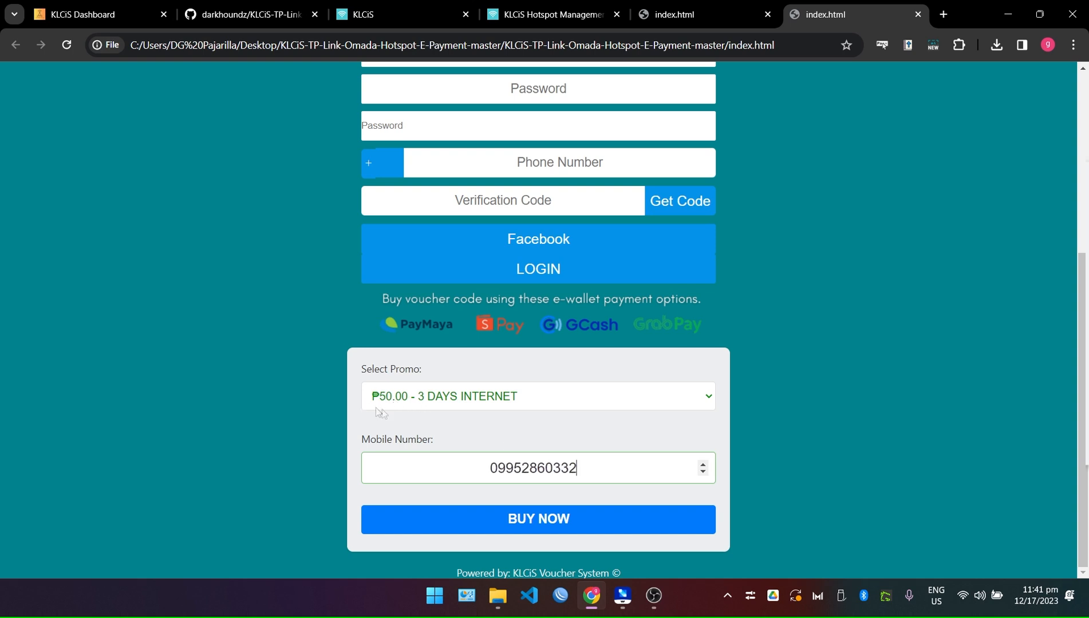
{"action": "left_click", "coordinate": [97, 14]}
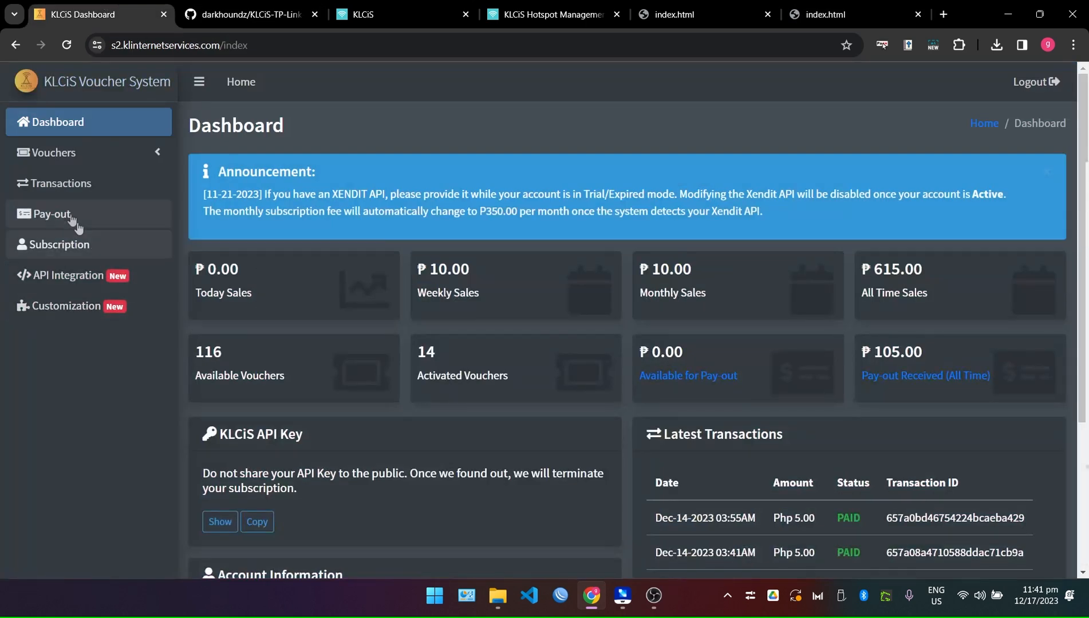
Search Voucher Import for 50.00, clear the search, and close the duplicate index.html tab.
{"action": "left_click", "coordinate": [75, 156]}
{"action": "left_click", "coordinate": [67, 215]}
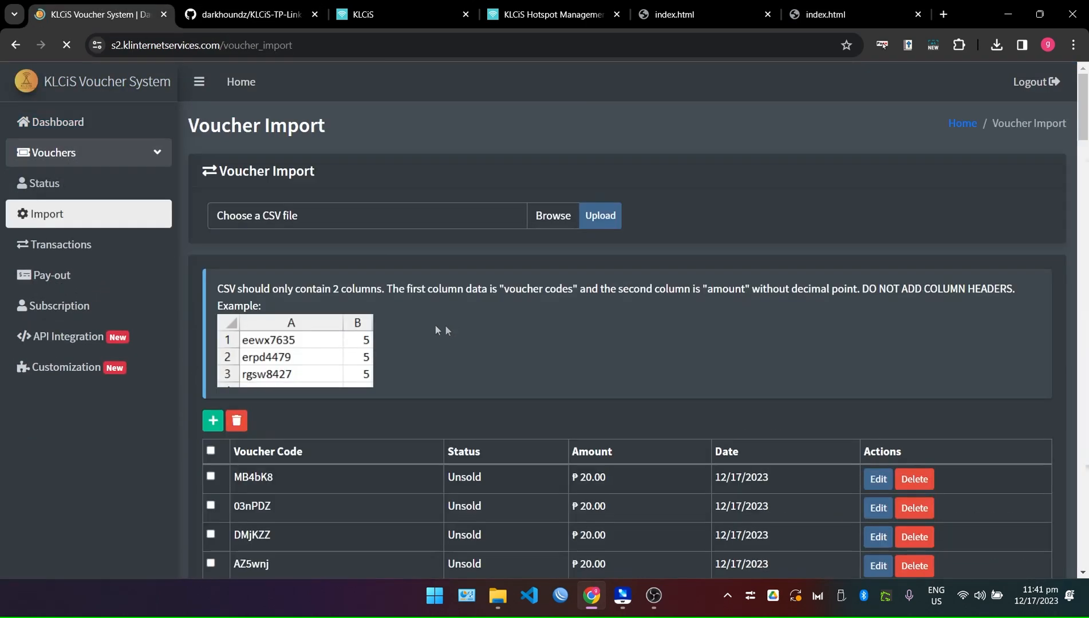
{"action": "scroll", "coordinate": [965, 452], "scroll_direction": "down", "scroll_amount": 5}
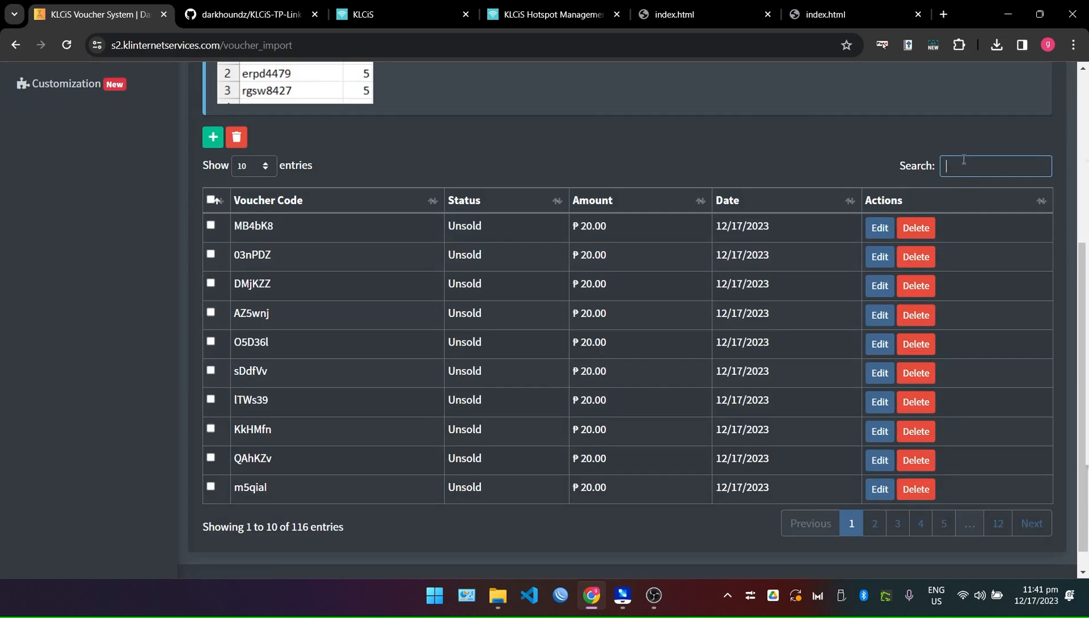
{"action": "type", "text": "50."}
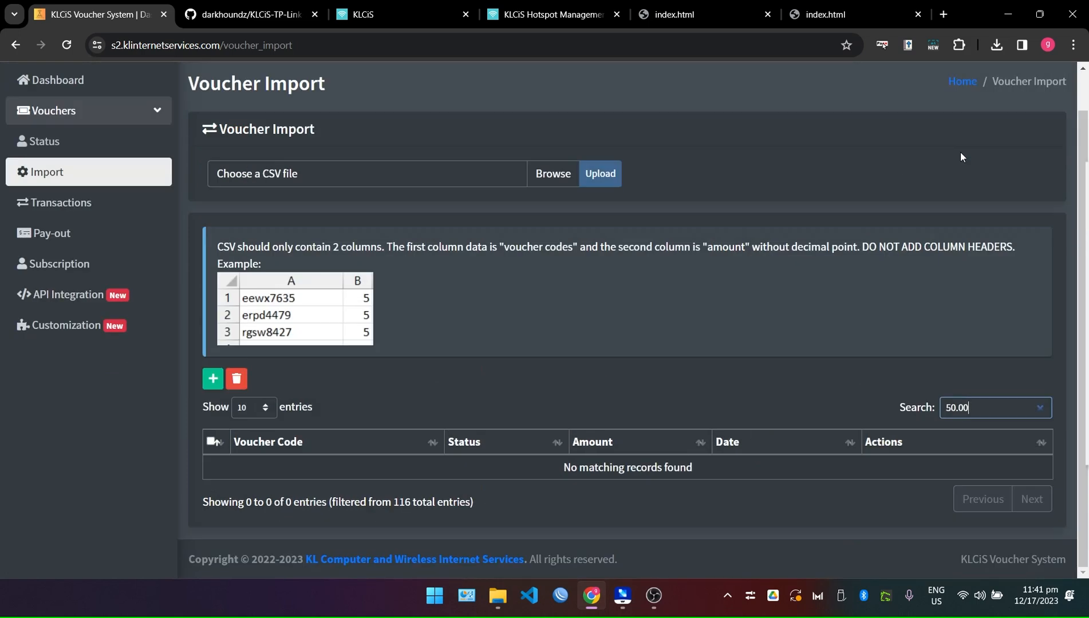
{"action": "left_click", "coordinate": [721, 459]}
{"action": "double_click", "coordinate": [957, 407]}
{"action": "key", "text": "BackSpace"}
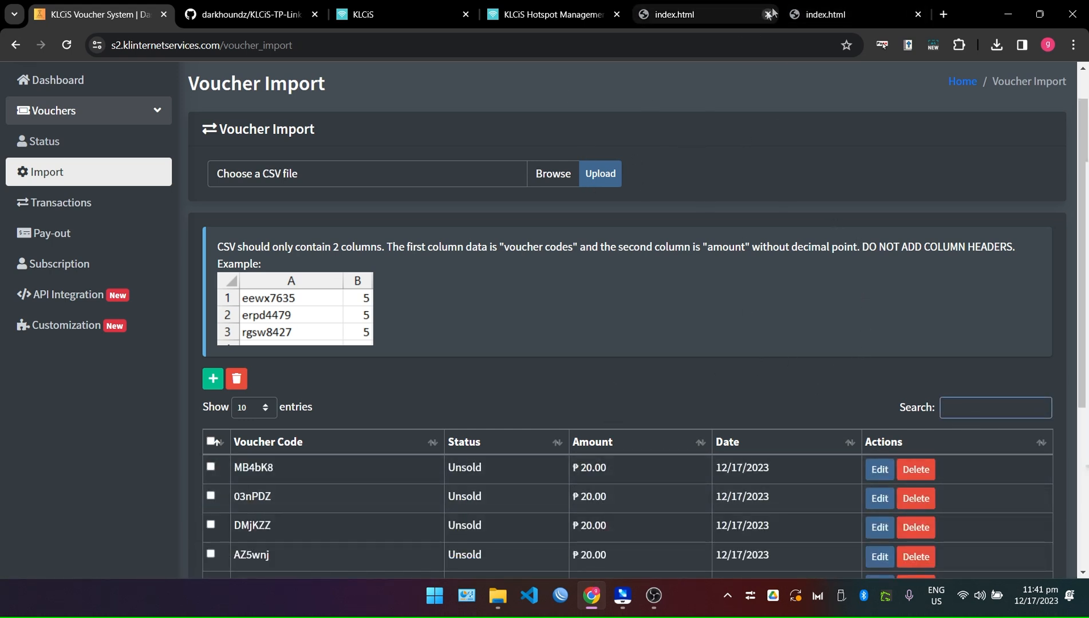
{"action": "left_click", "coordinate": [825, 10]}
{"action": "left_click", "coordinate": [768, 16]}
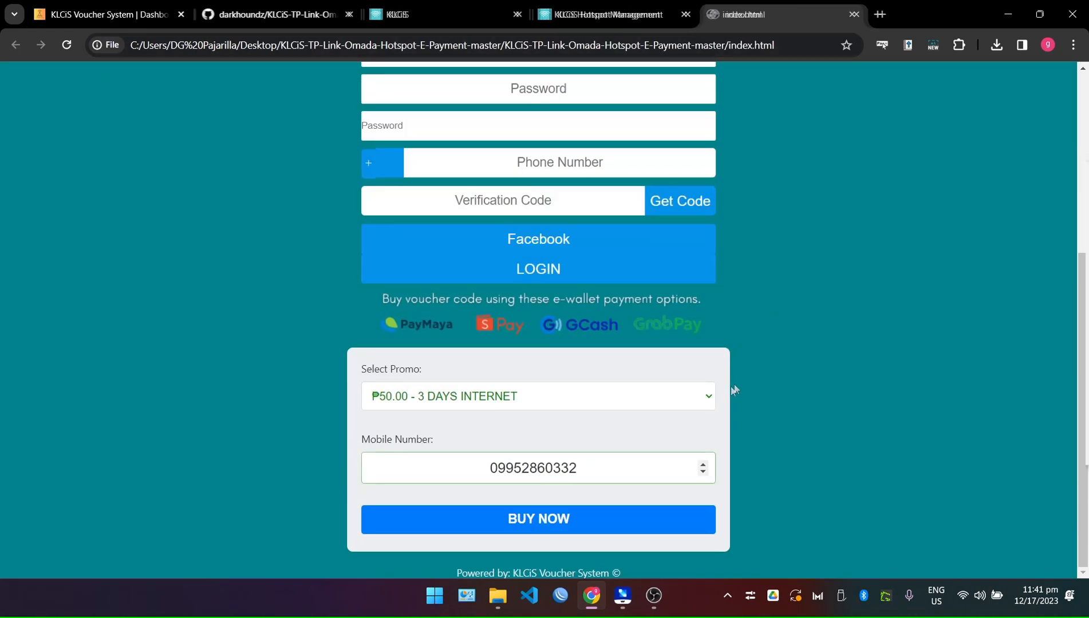
Submit the ₱50.00 purchase with BUY NOW and read the 'No available voucher' error.
{"action": "double_click", "coordinate": [532, 465]}
{"action": "left_click", "coordinate": [560, 522]}
{"action": "left_click_drag", "start_coordinate": [224, 69], "coordinate": [2, 86]}
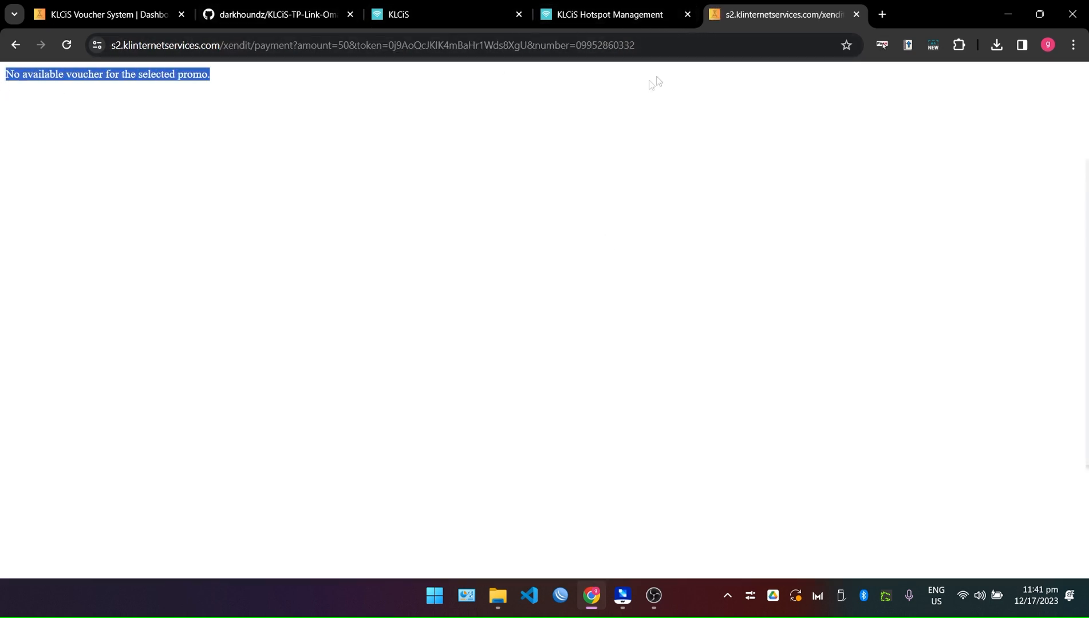
{"action": "left_click", "coordinate": [335, 167]}
{"action": "left_click_drag", "start_coordinate": [255, 98], "coordinate": [2, 70]}
{"action": "left_click", "coordinate": [231, 92]}
{"action": "left_click_drag", "start_coordinate": [241, 79], "coordinate": [7, 77]}
{"action": "left_click", "coordinate": [39, 78]}
{"action": "double_click", "coordinate": [69, 74]}
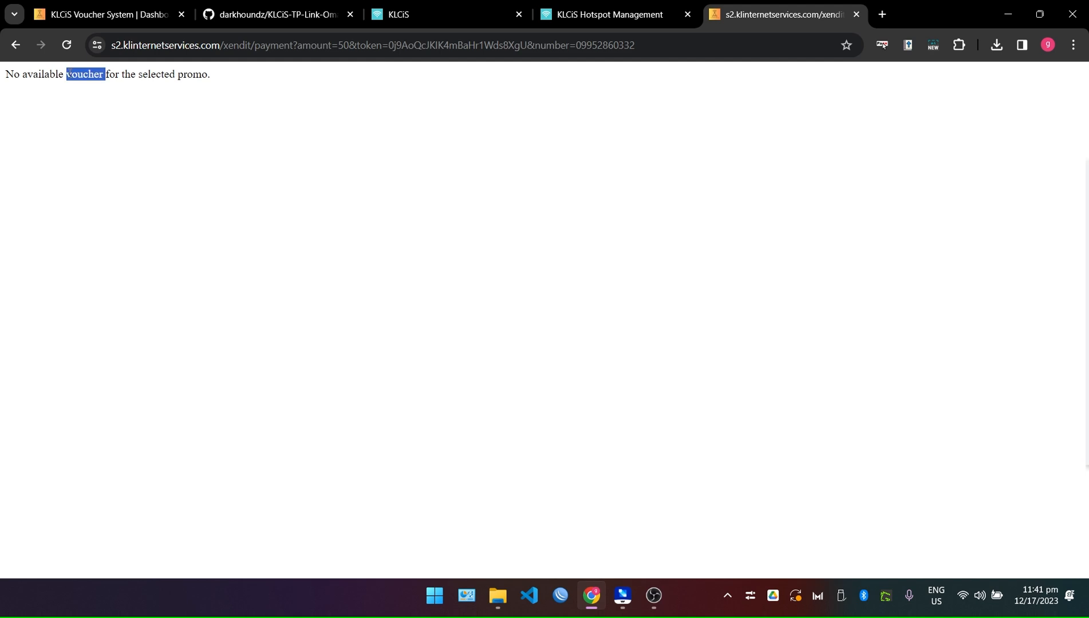
{"action": "left_click", "coordinate": [212, 82]}
Go to the Voucher Import page of KLCiS Voucher System.
{"action": "left_click", "coordinate": [143, 9]}
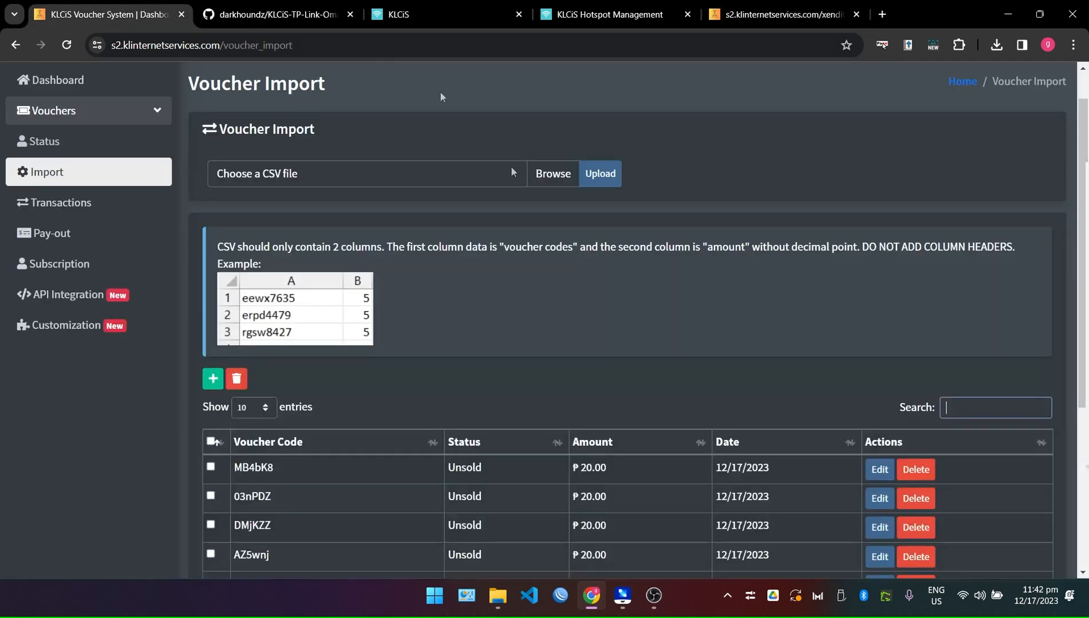
{"action": "left_click", "coordinate": [36, 204]}
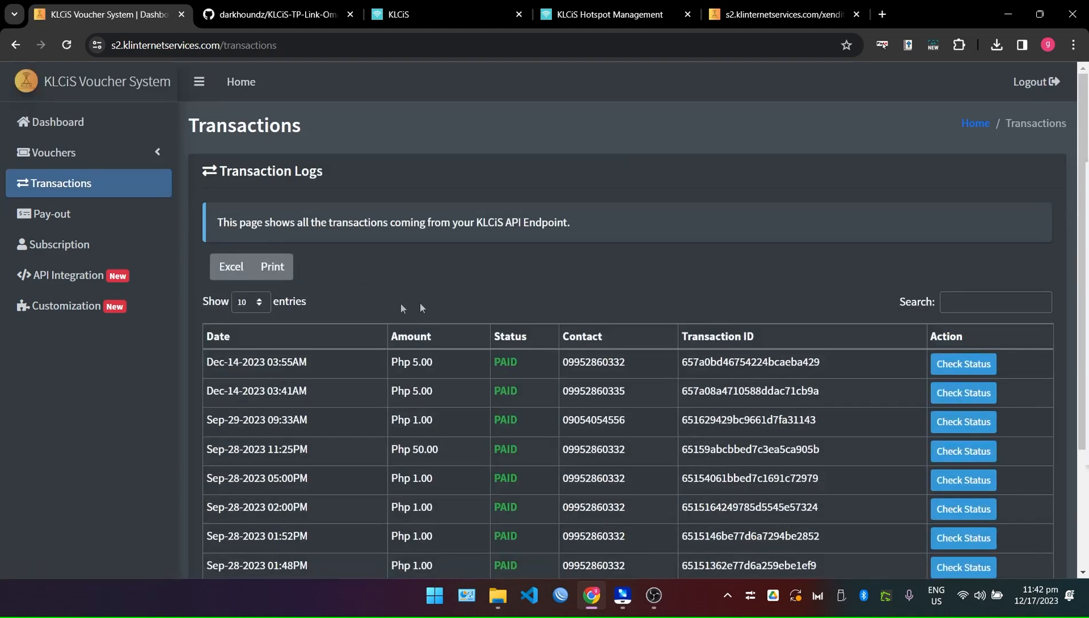
{"action": "left_click", "coordinate": [58, 122]}
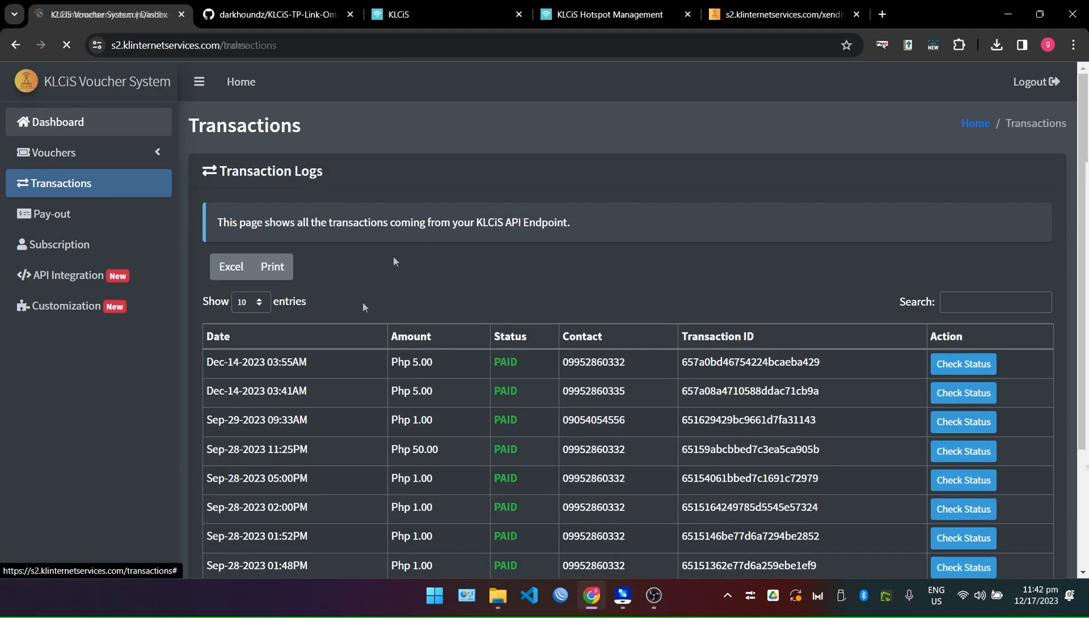
{"action": "scroll", "coordinate": [533, 404], "scroll_direction": "down", "scroll_amount": 3}
{"action": "scroll", "coordinate": [547, 404], "scroll_direction": "up", "scroll_amount": 4}
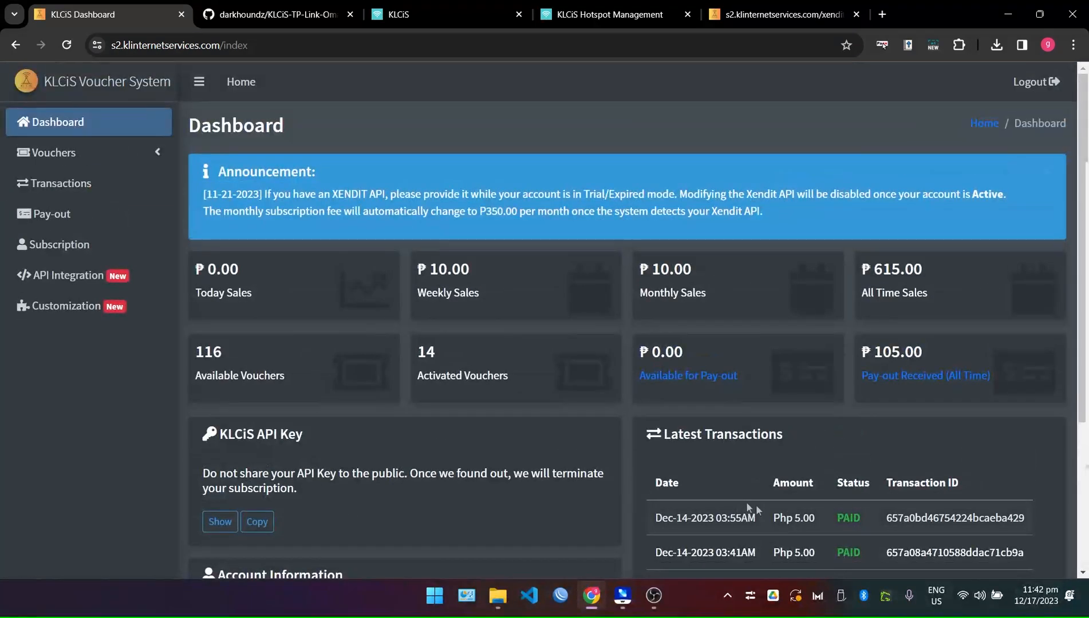
{"action": "left_click", "coordinate": [40, 153]}
{"action": "left_click", "coordinate": [55, 214]}
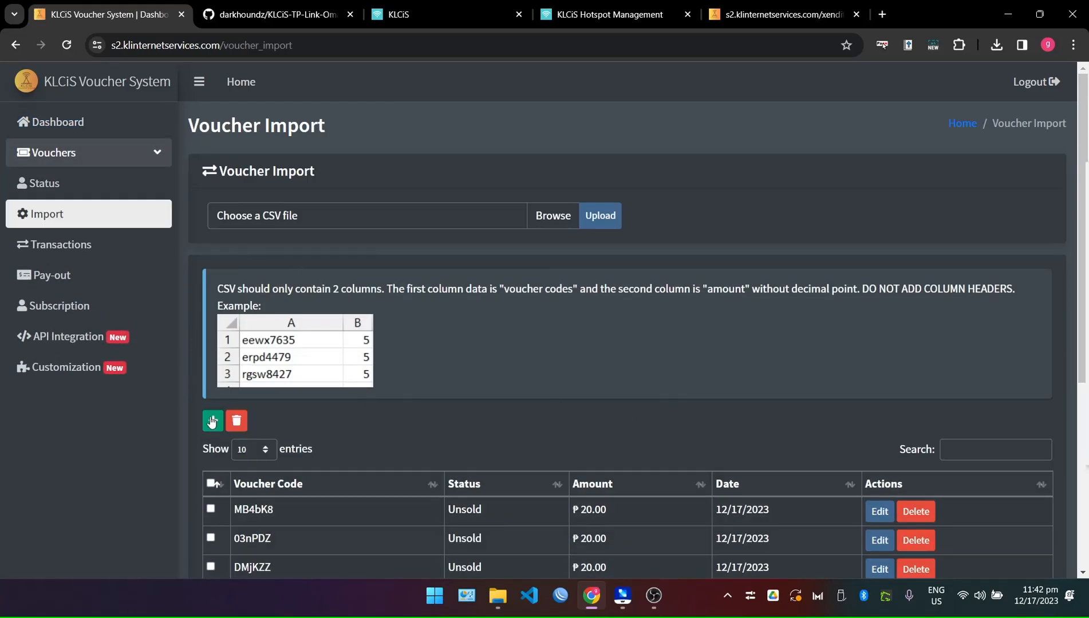
Create a new voucher with a voucher code and amount 50, then confirm it.
{"action": "left_click", "coordinate": [214, 422]}
{"action": "left_click", "coordinate": [467, 172]}
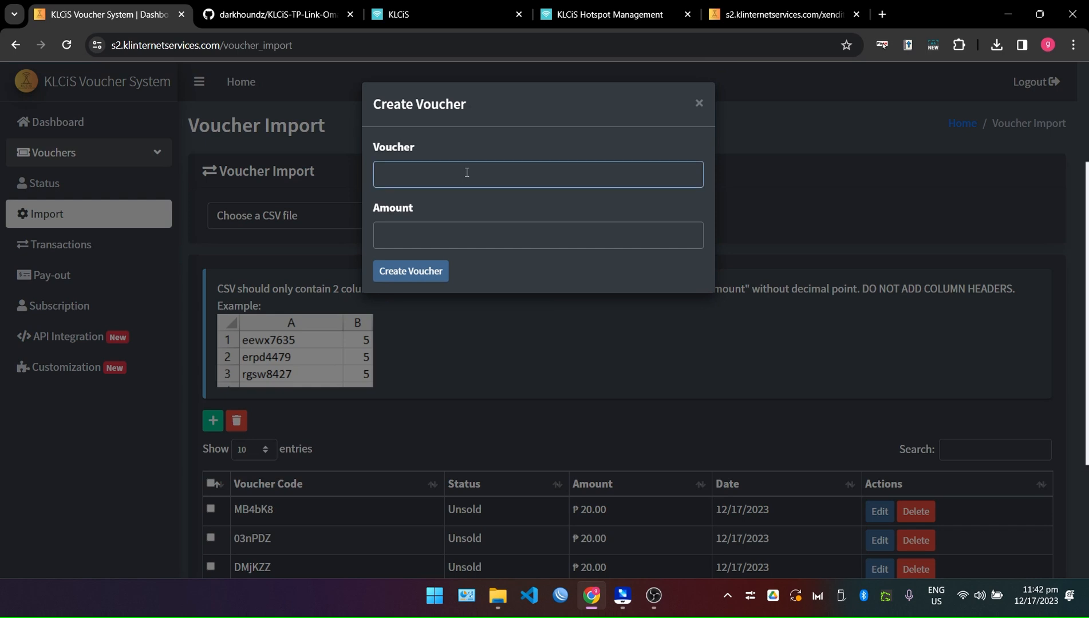
{"action": "key", "text": "Tab"}
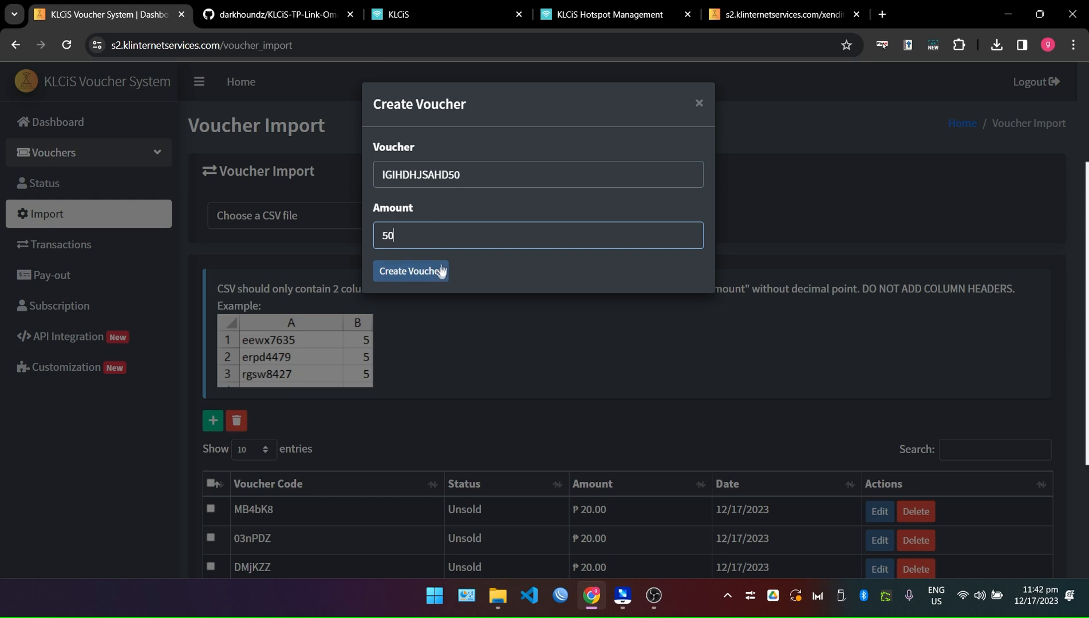
{"action": "left_click", "coordinate": [415, 273]}
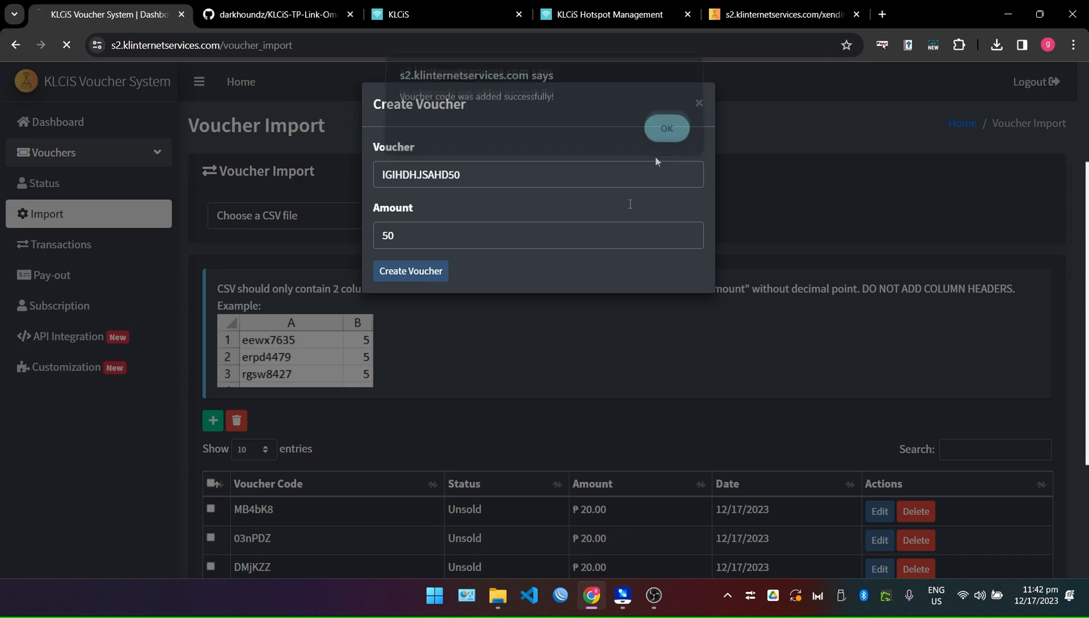
{"action": "left_click", "coordinate": [666, 138]}
{"action": "scroll", "coordinate": [340, 474], "scroll_direction": "down", "scroll_amount": 1}
{"action": "left_click_drag", "start_coordinate": [235, 438], "coordinate": [330, 439]}
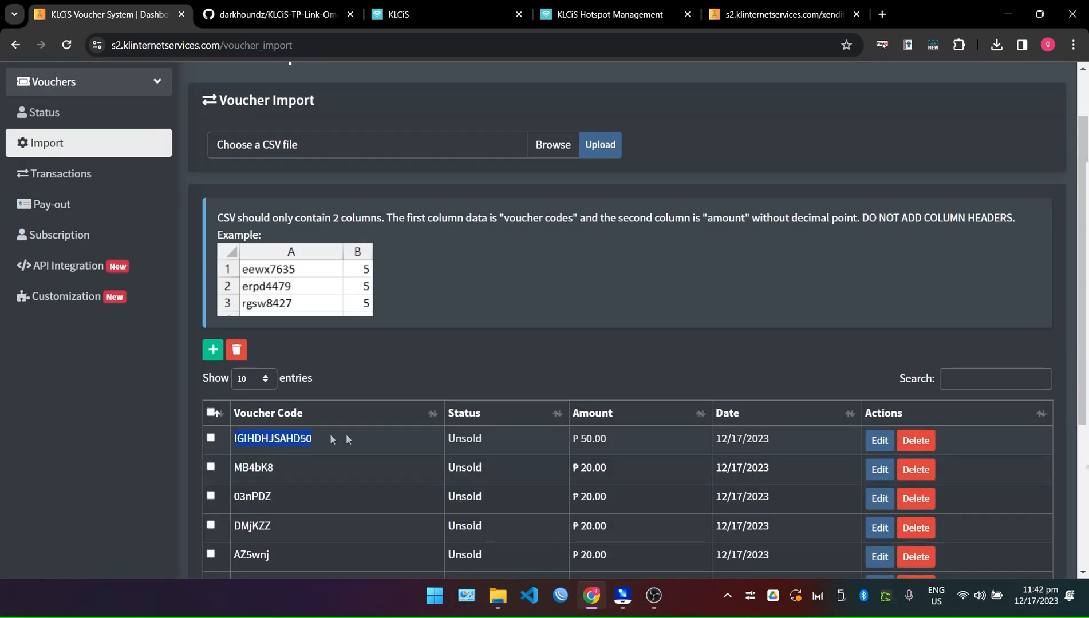
Go back from the failed payment page and retry buying the ₱50.00 promo.
{"action": "left_click", "coordinate": [452, 369]}
{"action": "left_click", "coordinate": [761, 11]}
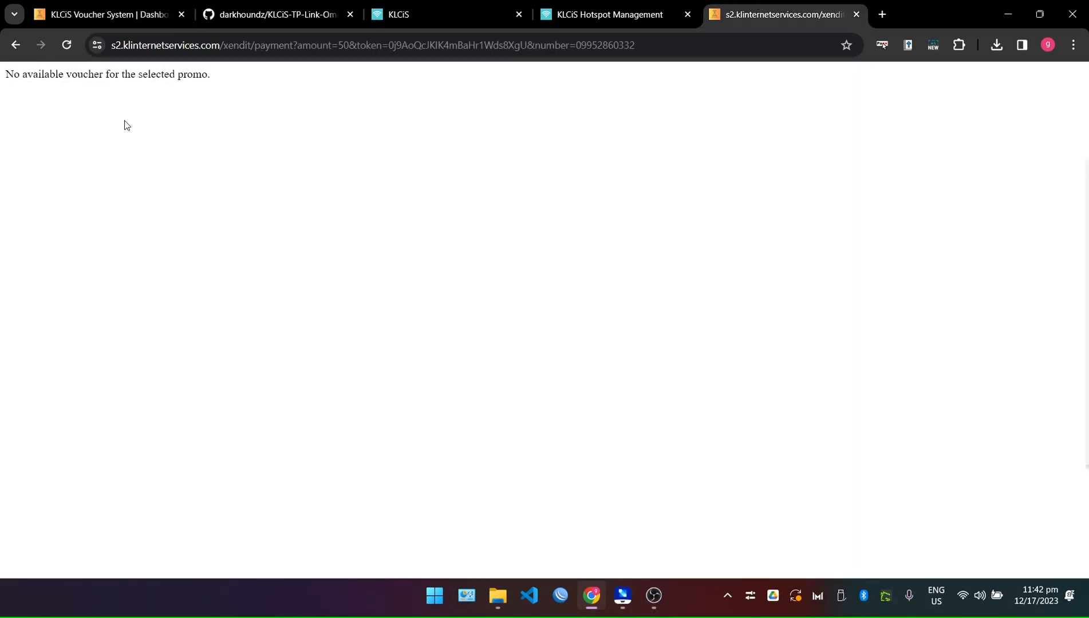
{"action": "key", "text": "alt+Left"}
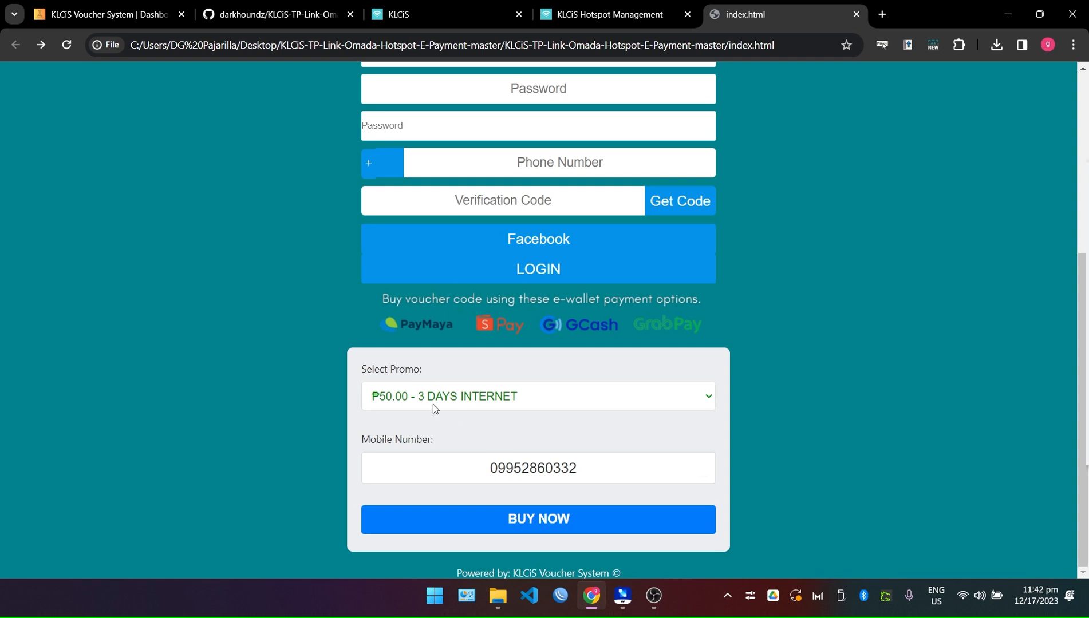
{"action": "left_click", "coordinate": [550, 524]}
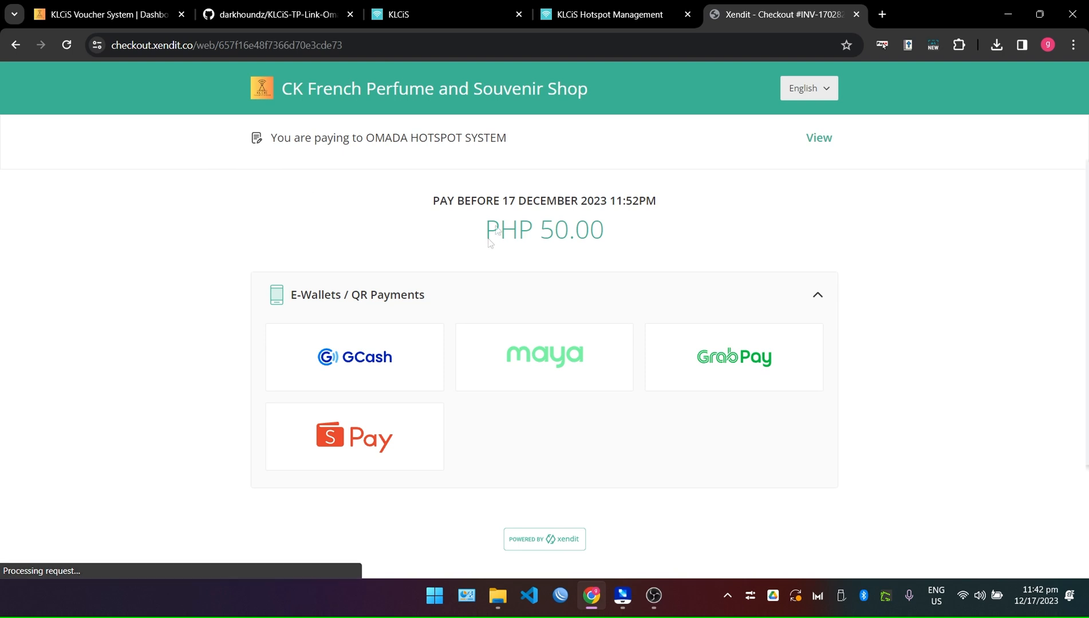
Reveal the PHP 50.00 checkout's reference ID and its payee, OMADA HOTSPOT SYSTEM.
{"action": "left_click_drag", "start_coordinate": [185, 201], "coordinate": [703, 386]}
{"action": "left_click", "coordinate": [833, 422]}
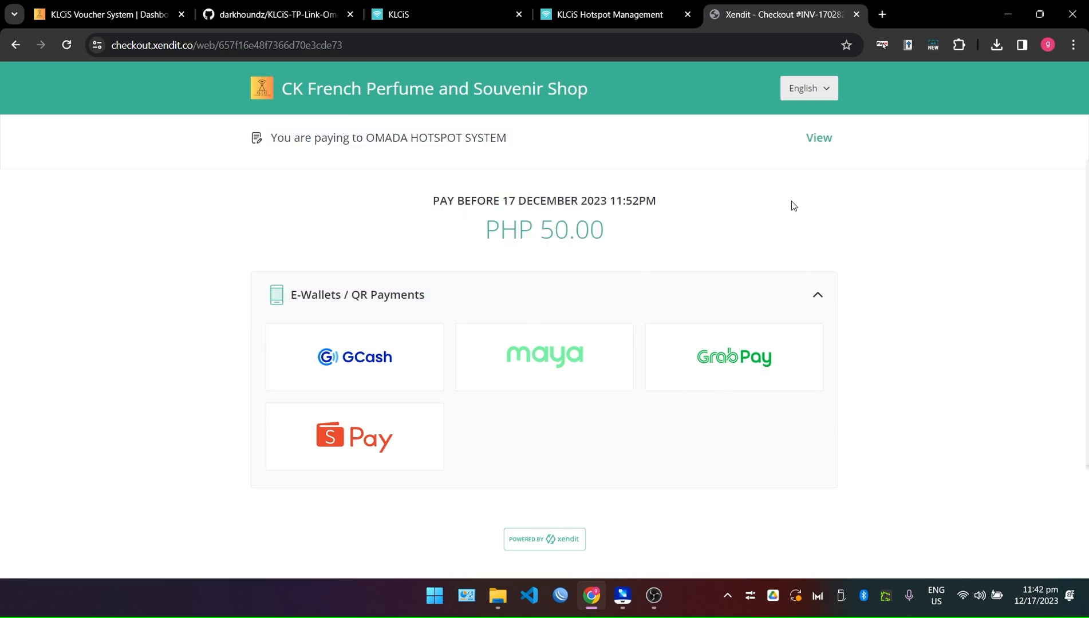
{"action": "left_click", "coordinate": [817, 140]}
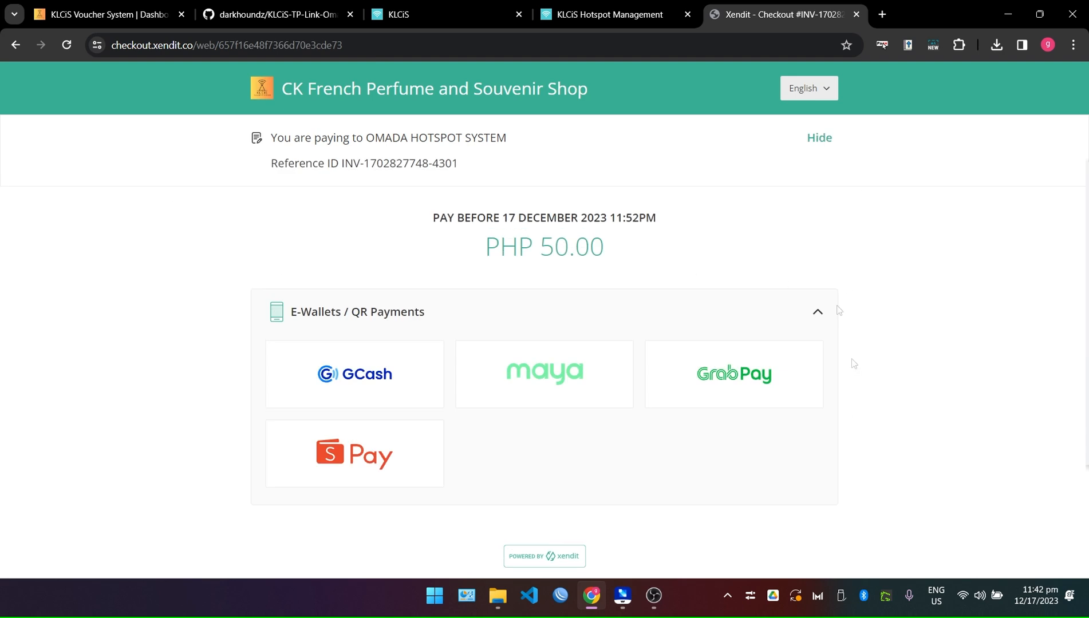
{"action": "left_click_drag", "start_coordinate": [522, 139], "coordinate": [370, 147]}
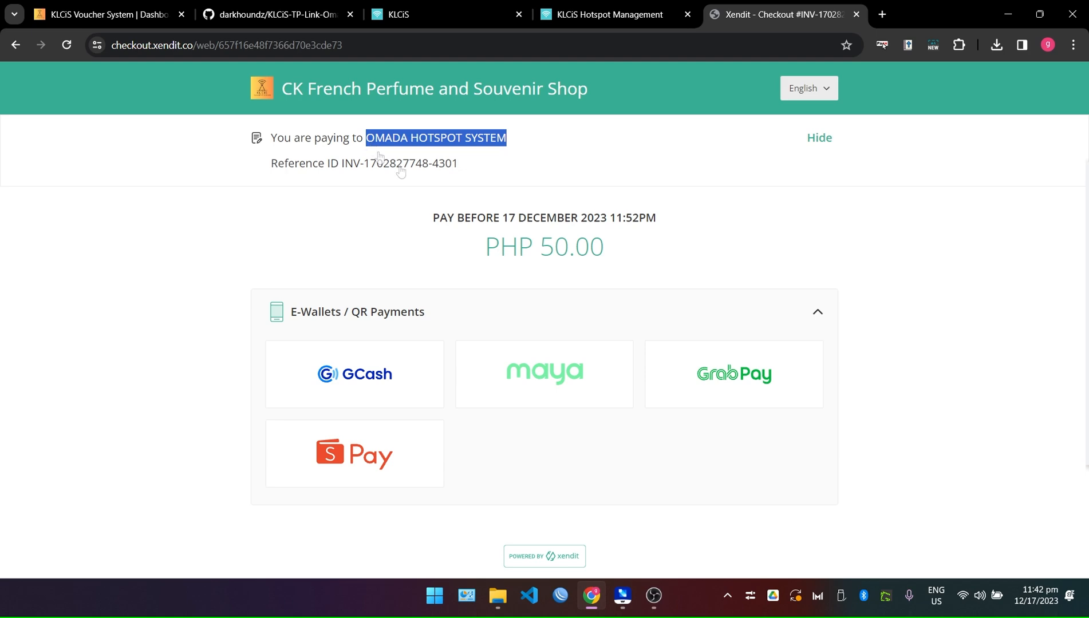
{"action": "left_click", "coordinate": [299, 182]}
{"action": "left_click", "coordinate": [362, 151]}
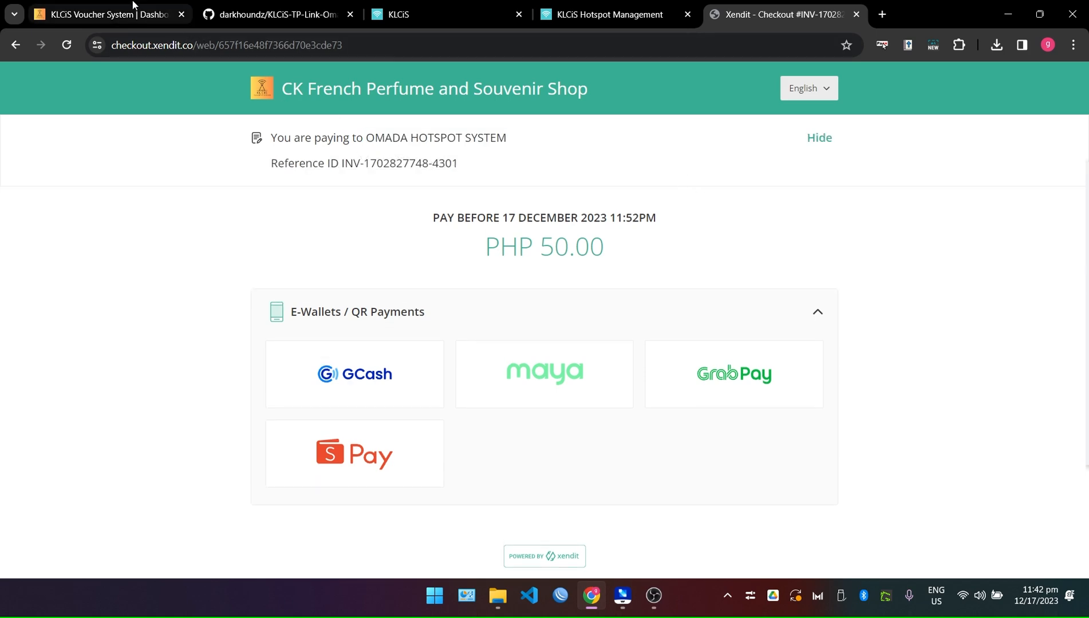
{"action": "left_click", "coordinate": [133, 4]}
Replace the Hotspot Name 'OMADA HOTSPOT SYSTEM' with 'DEMO' under Customization and save.
{"action": "left_click", "coordinate": [63, 298]}
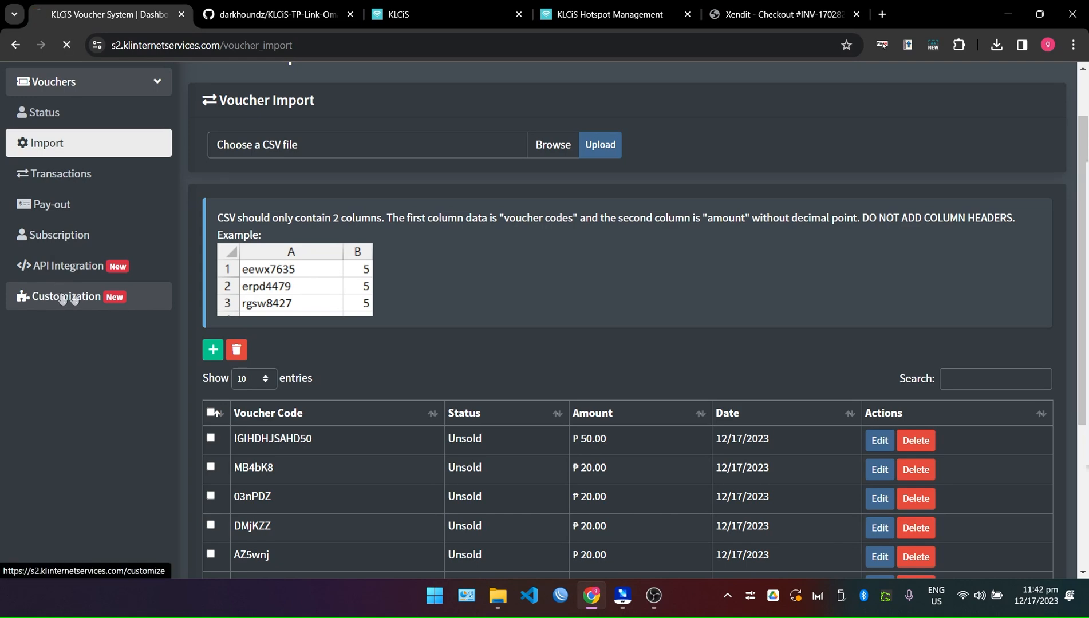
{"action": "scroll", "coordinate": [365, 304], "scroll_direction": "down", "scroll_amount": 3}
{"action": "scroll", "coordinate": [309, 212], "scroll_direction": "up", "scroll_amount": 2}
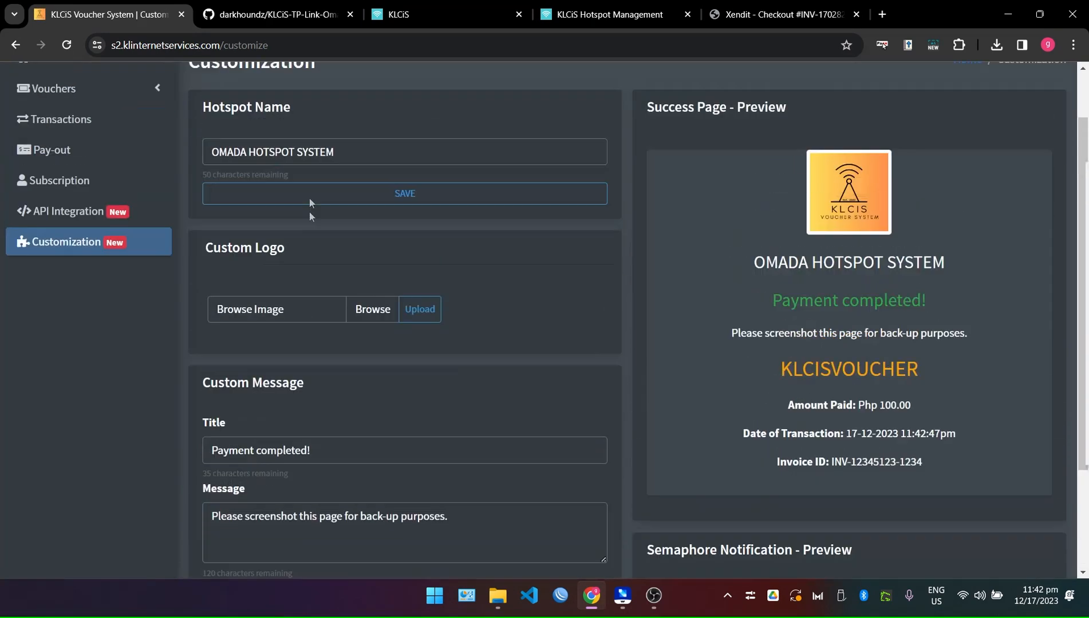
{"action": "left_click", "coordinate": [371, 152]}
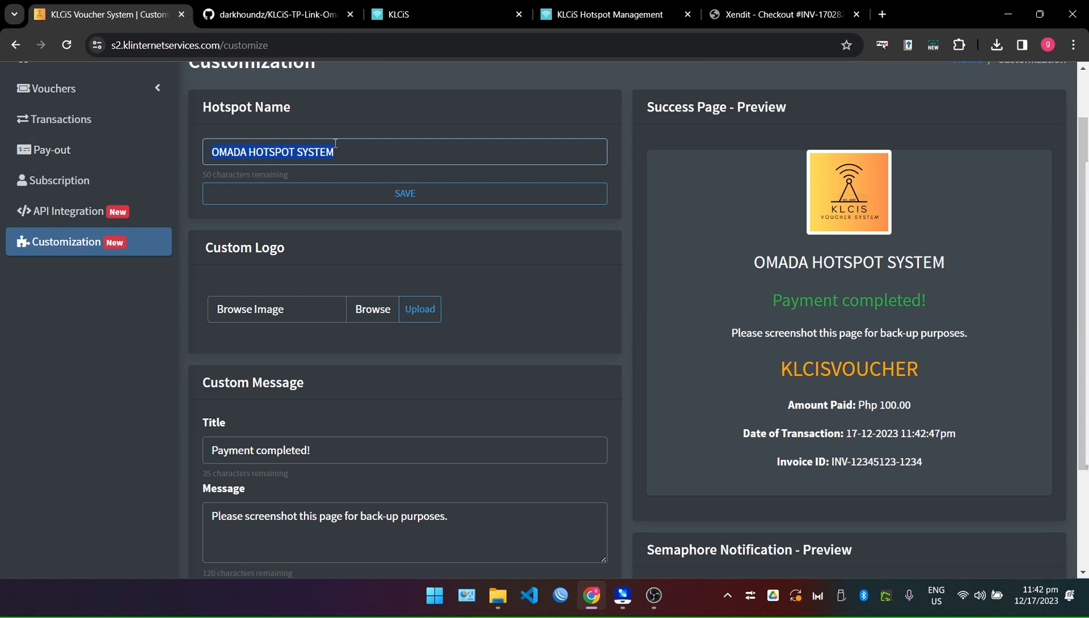
{"action": "type", "text": "DEMO"}
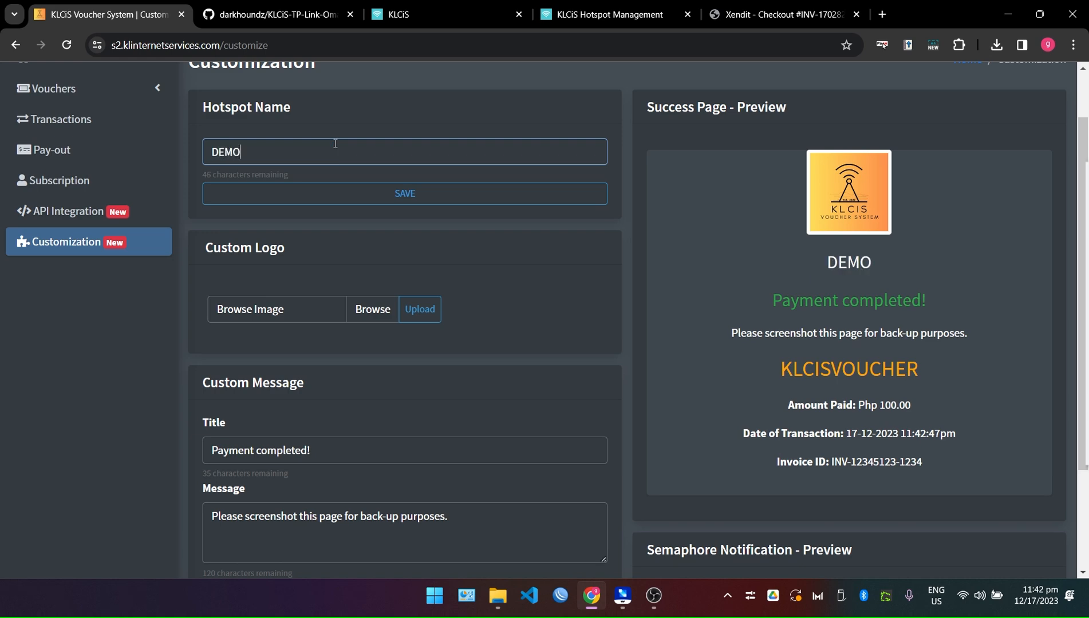
{"action": "left_click", "coordinate": [416, 194]}
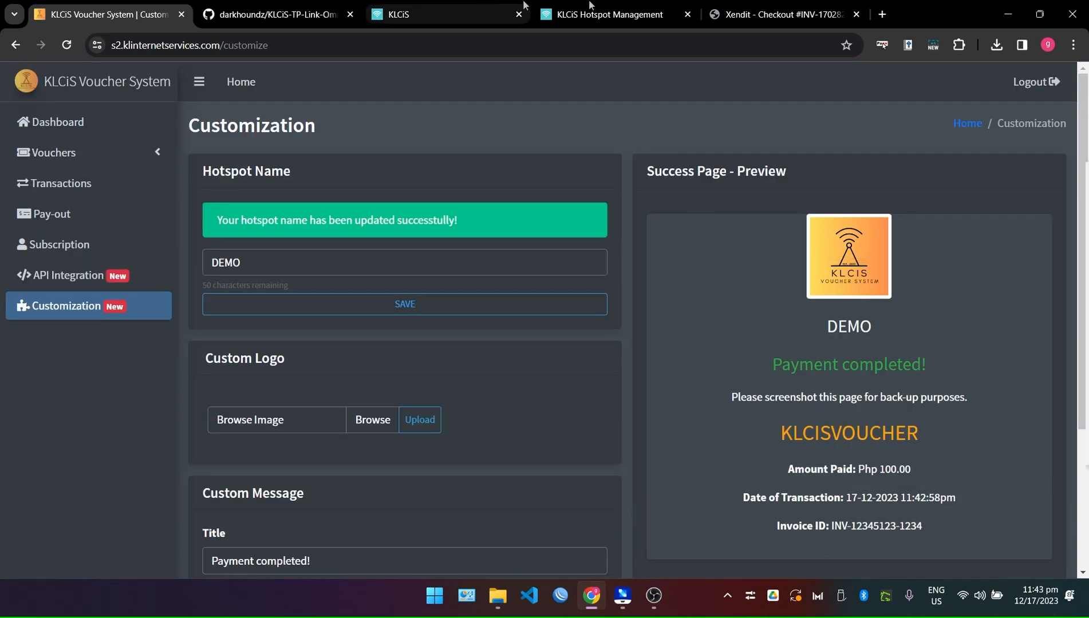
{"action": "left_click", "coordinate": [766, 7]}
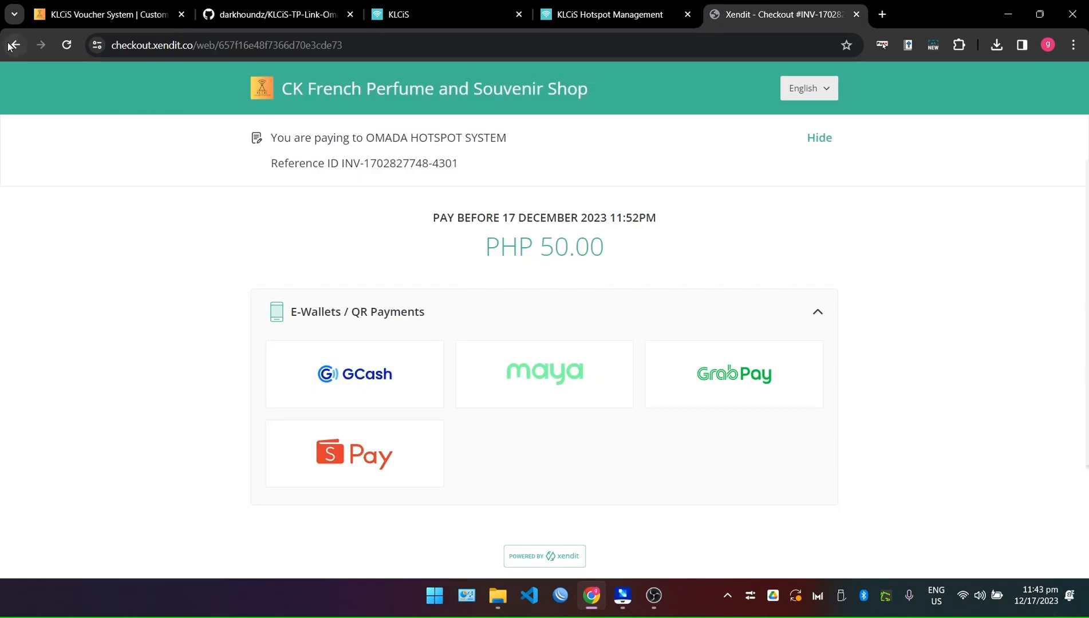
Resubmit the ₱50.00 purchase and confirm the checkout now says 'You are paying to DEMO'.
{"action": "left_click", "coordinate": [12, 44]}
{"action": "left_click", "coordinate": [591, 522]}
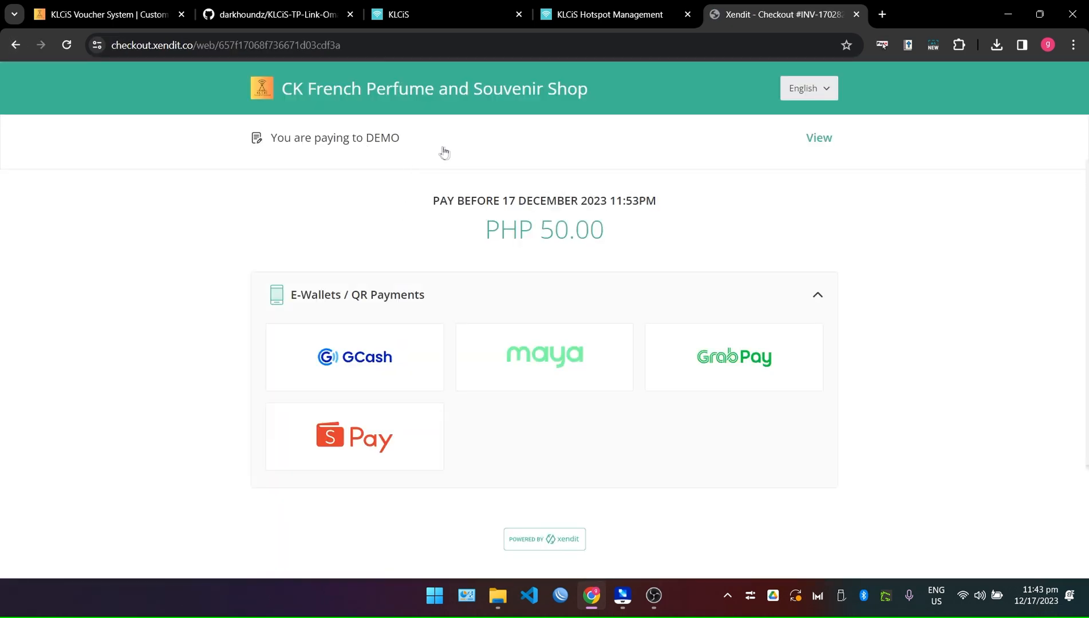
{"action": "left_click_drag", "start_coordinate": [444, 152], "coordinate": [260, 143]}
{"action": "left_click_drag", "start_coordinate": [404, 143], "coordinate": [239, 144]}
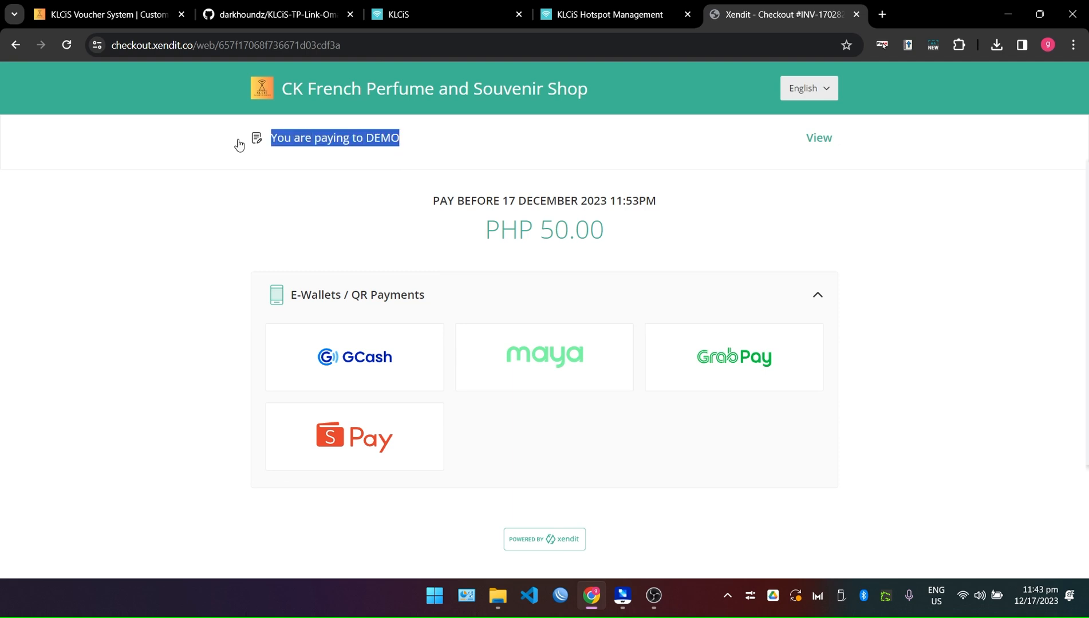
{"action": "left_click", "coordinate": [819, 158]}
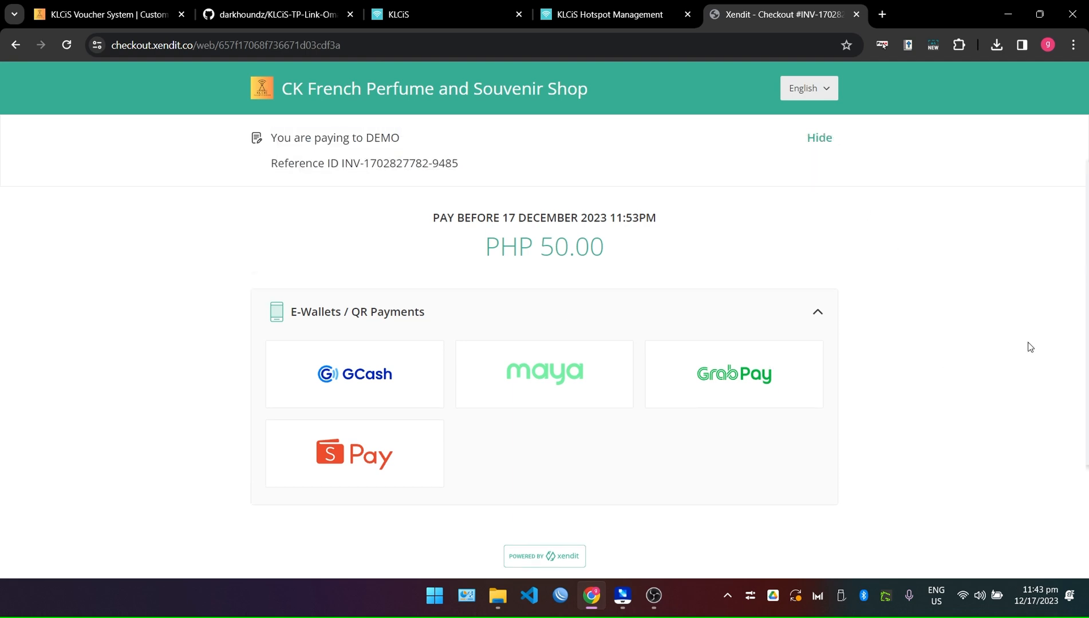
{"action": "left_click_drag", "start_coordinate": [404, 144], "coordinate": [275, 140]}
{"action": "left_click", "coordinate": [406, 150]}
{"action": "left_click", "coordinate": [463, 153]}
Check the shop name 'CK French Perfume and Souvenir Shop' shown on the checkout.
{"action": "left_click_drag", "start_coordinate": [637, 80], "coordinate": [267, 84]}
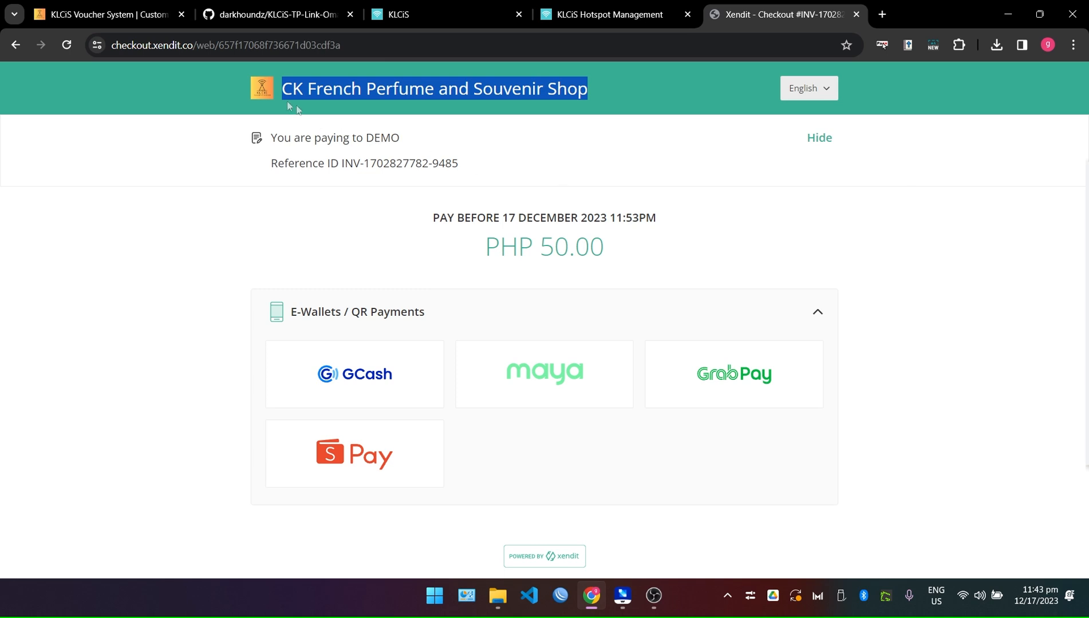
{"action": "left_click", "coordinate": [309, 89]}
{"action": "left_click_drag", "start_coordinate": [616, 92], "coordinate": [283, 92]}
{"action": "left_click", "coordinate": [338, 95]}
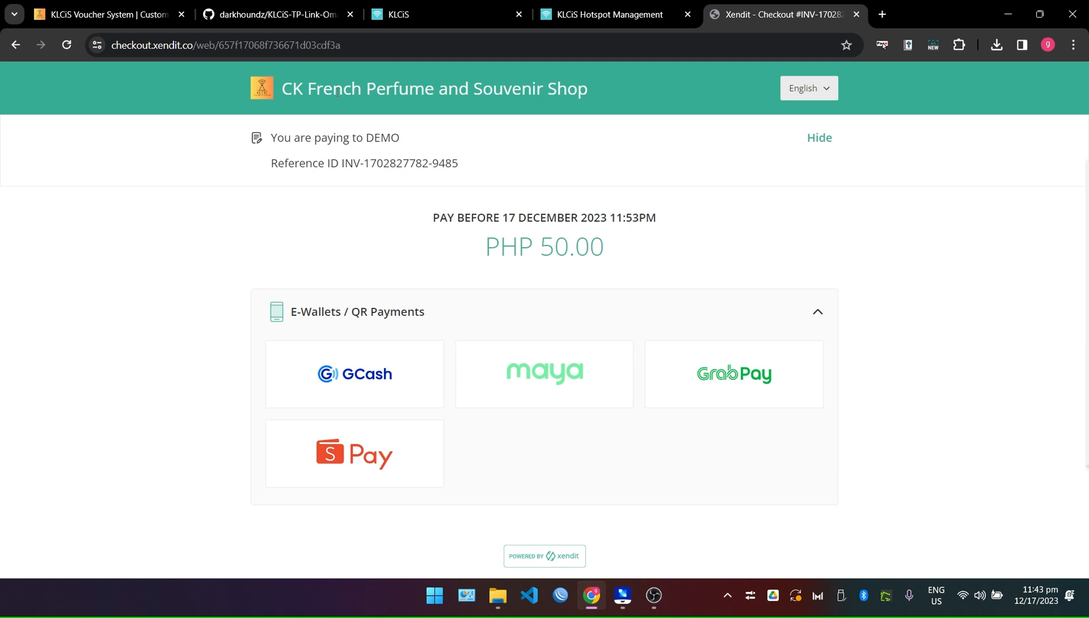
{"action": "left_click_drag", "start_coordinate": [685, 105], "coordinate": [283, 92]}
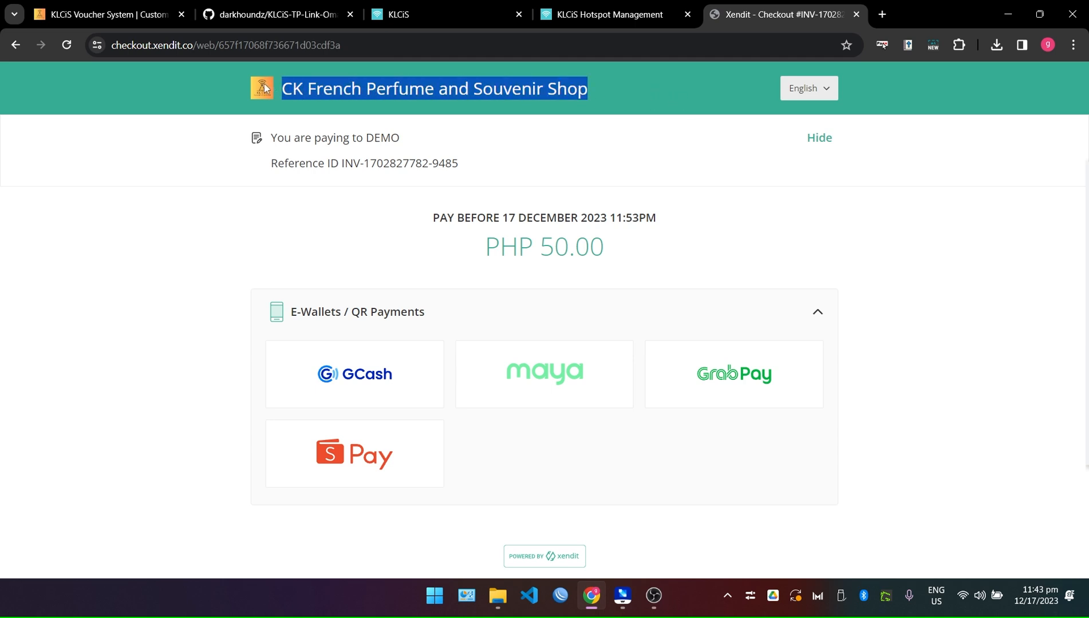
{"action": "left_click", "coordinate": [928, 232]}
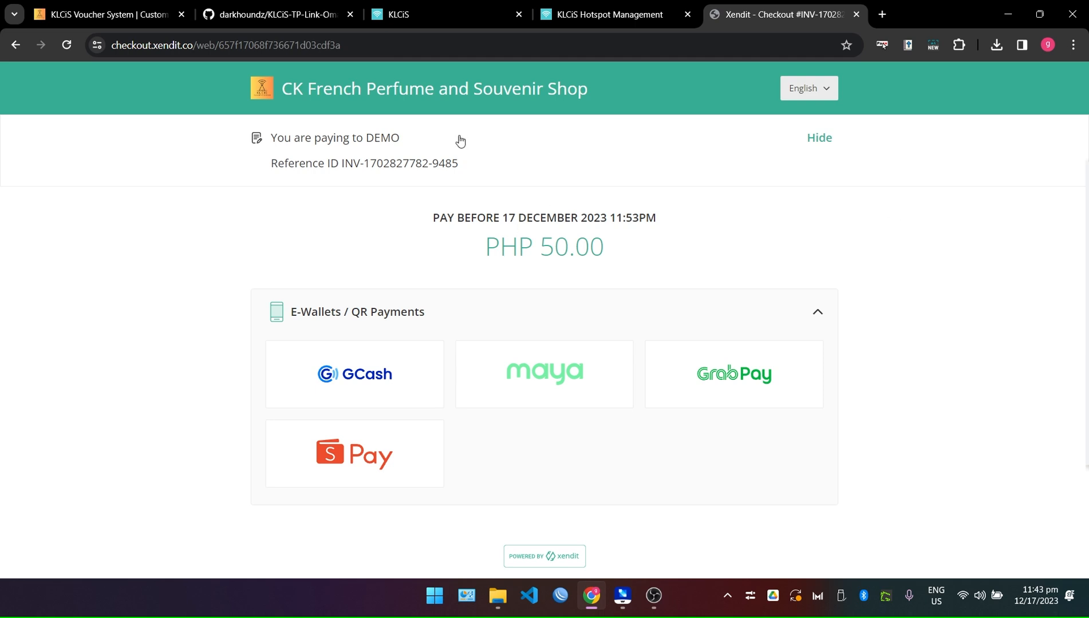
{"action": "left_click", "coordinate": [103, 14]}
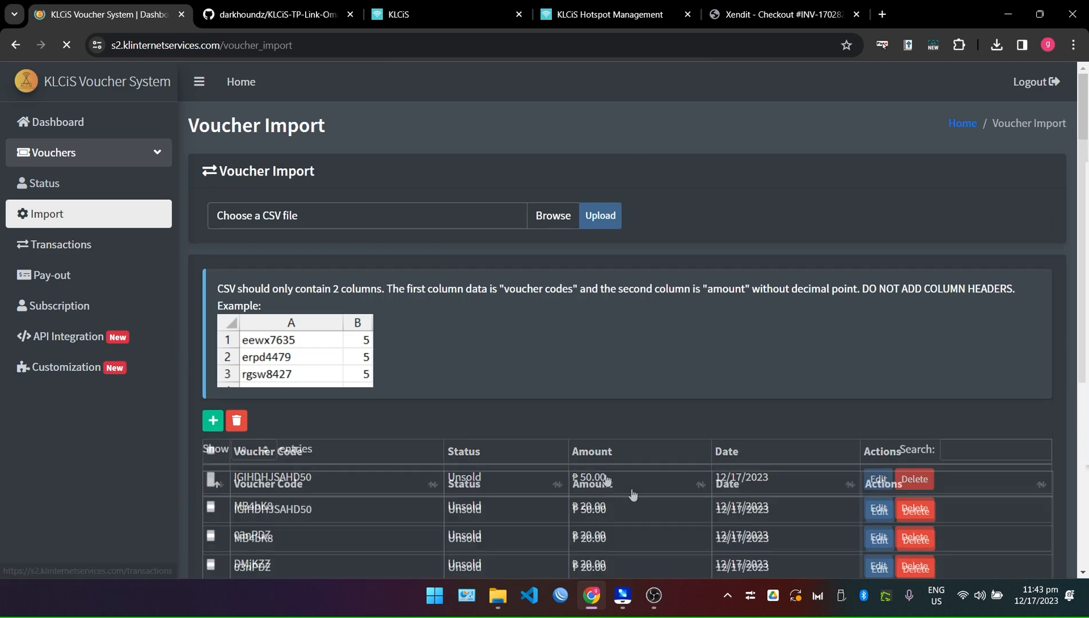
Delete the single ₱50.00 voucher from Voucher Import and confirm the deletion.
{"action": "scroll", "coordinate": [632, 494], "scroll_direction": "down", "scroll_amount": 1}
{"action": "left_click_drag", "start_coordinate": [573, 439], "coordinate": [606, 438]}
{"action": "left_click", "coordinate": [923, 442]}
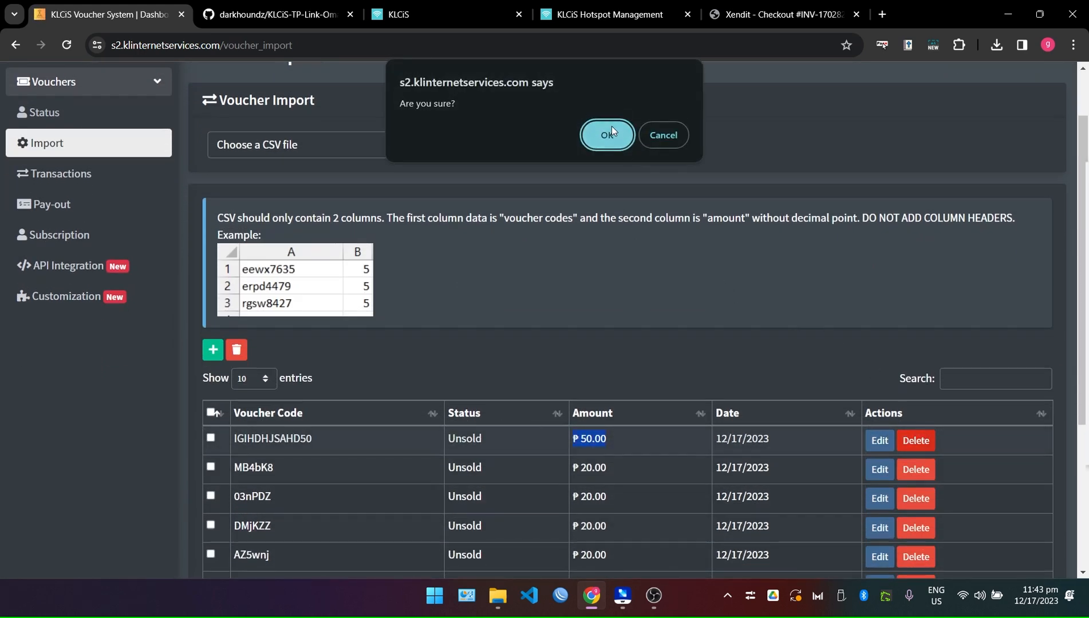
{"action": "left_click", "coordinate": [588, 137]}
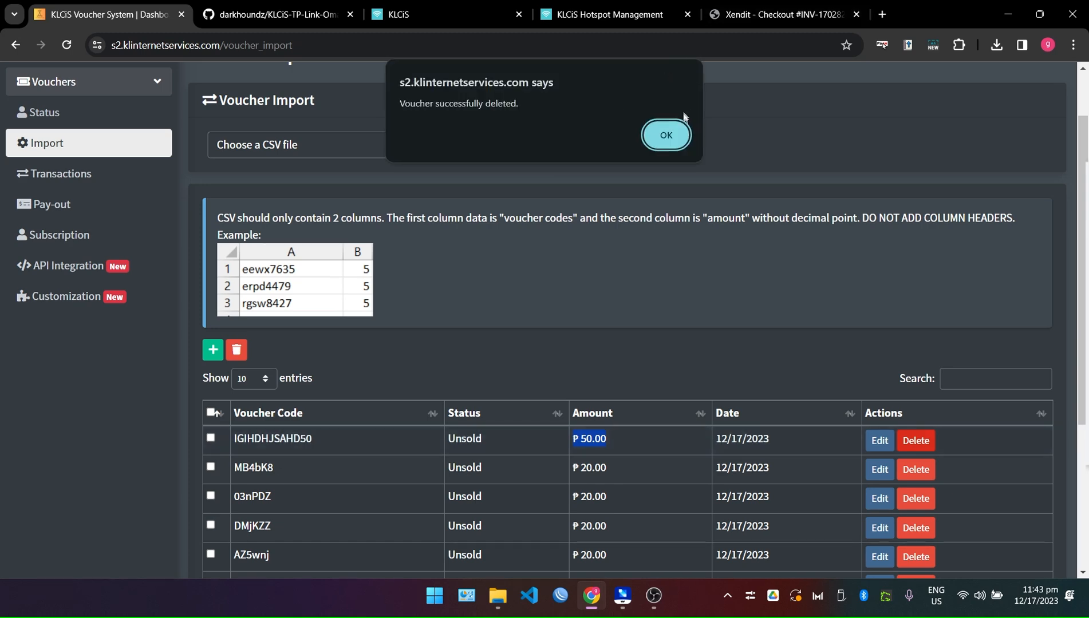
{"action": "left_click", "coordinate": [653, 138]}
{"action": "left_click", "coordinate": [763, 6]}
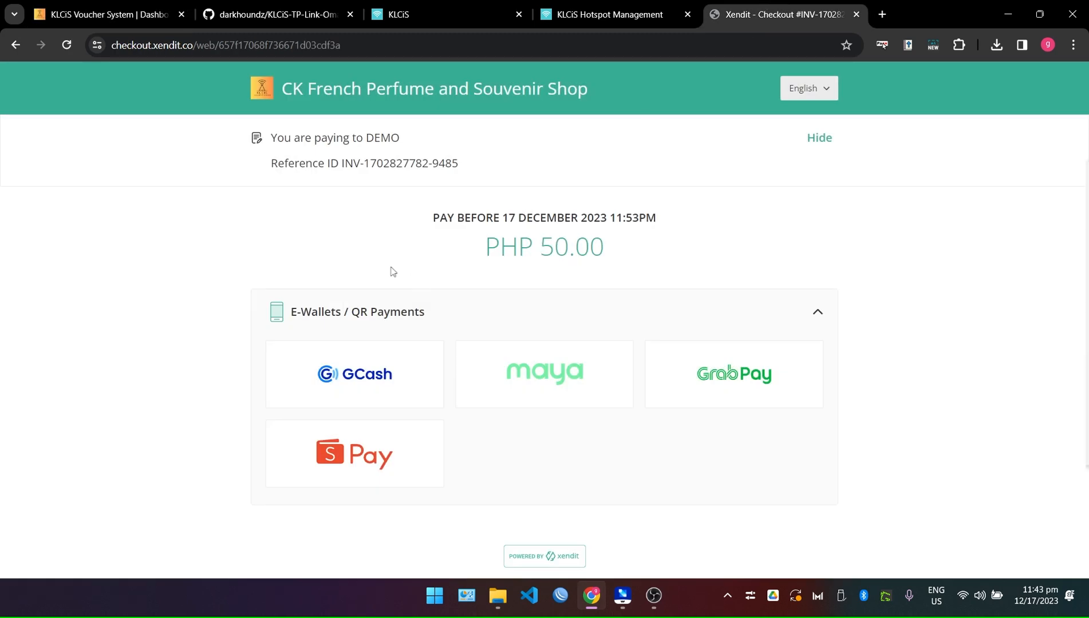
{"action": "key", "text": "alt+Left"}
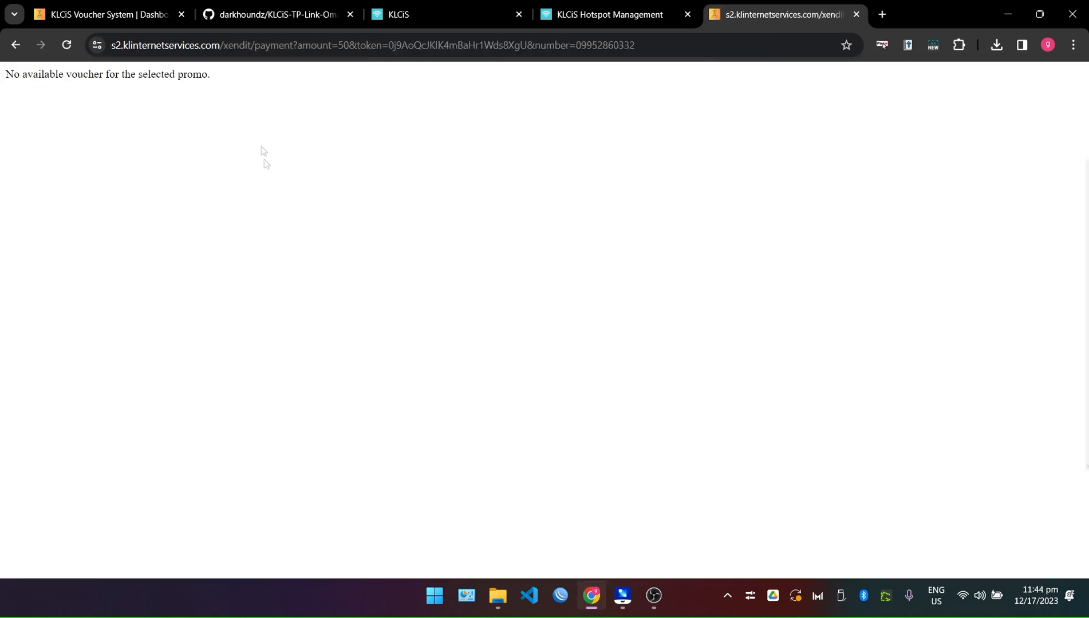
Check the 'No available voucher' message returned for the ₱50.00 promo.
{"action": "left_click_drag", "start_coordinate": [211, 75], "coordinate": [10, 84]}
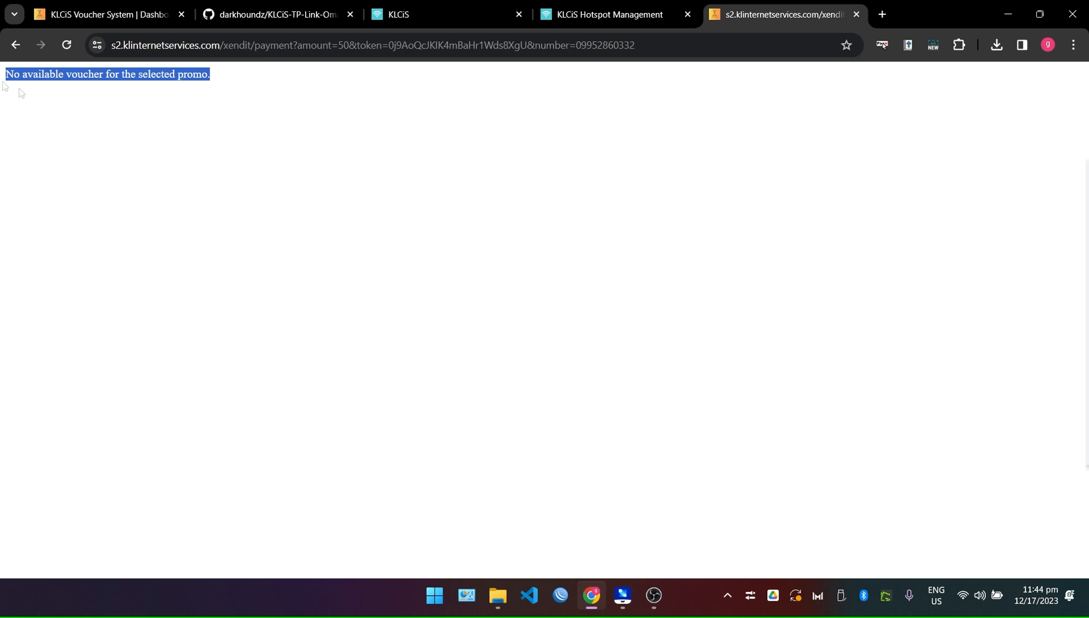
{"action": "left_click", "coordinate": [343, 185]}
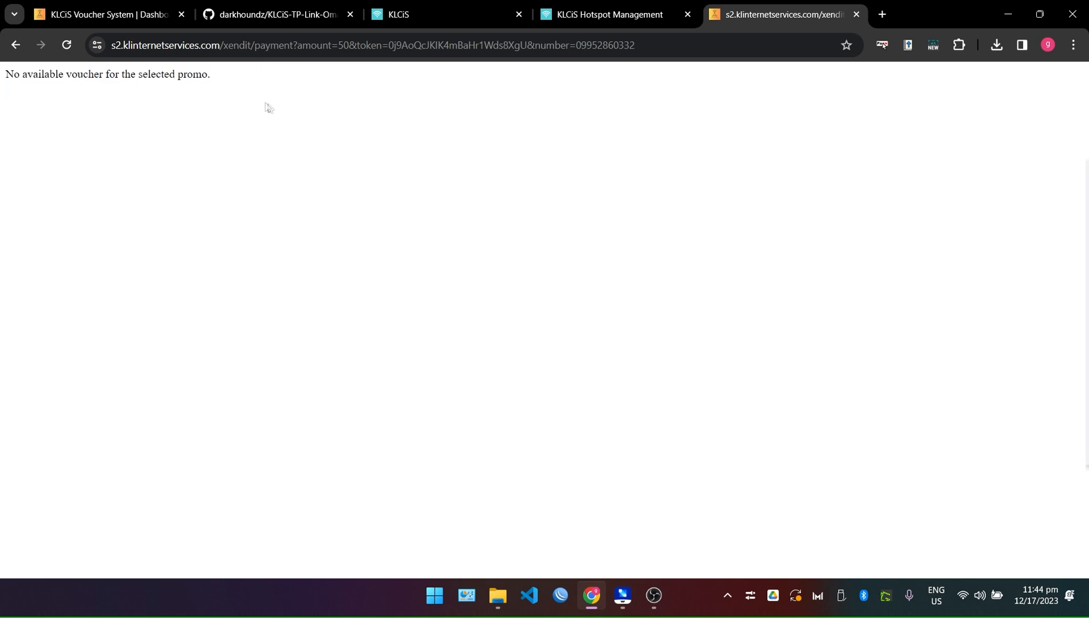
{"action": "left_click_drag", "start_coordinate": [223, 76], "coordinate": [2, 75]}
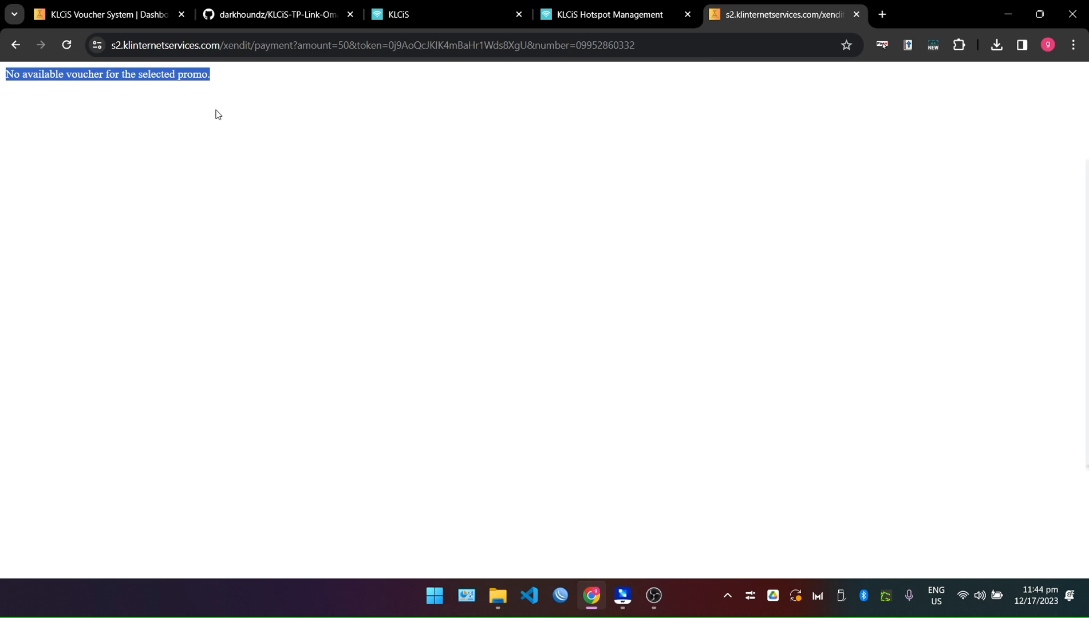
{"action": "left_click", "coordinate": [265, 115]}
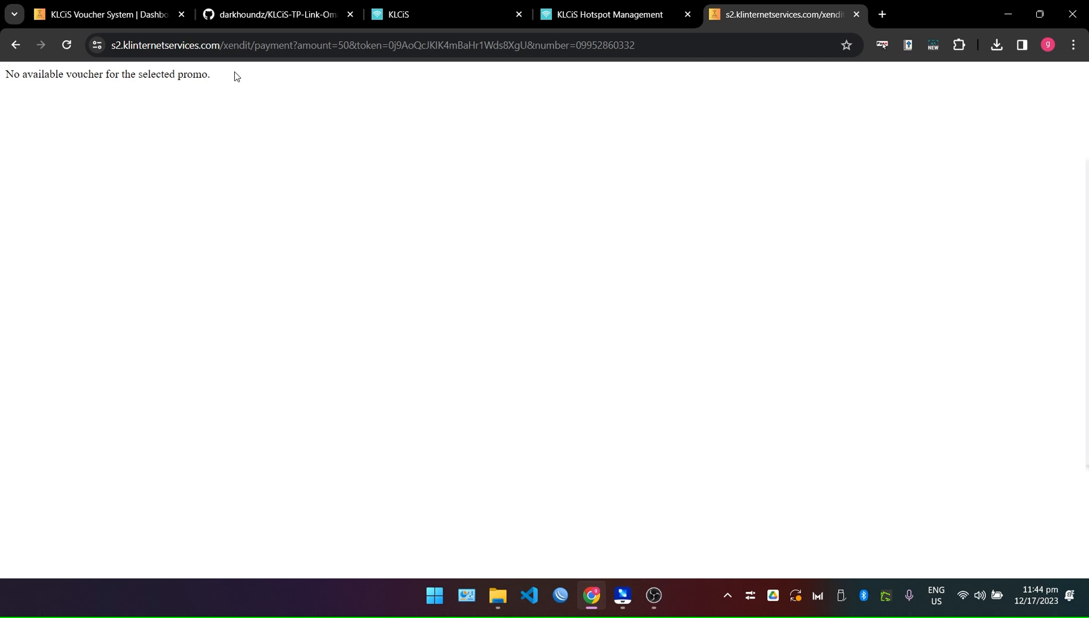
{"action": "left_click_drag", "start_coordinate": [244, 76], "coordinate": [5, 80]}
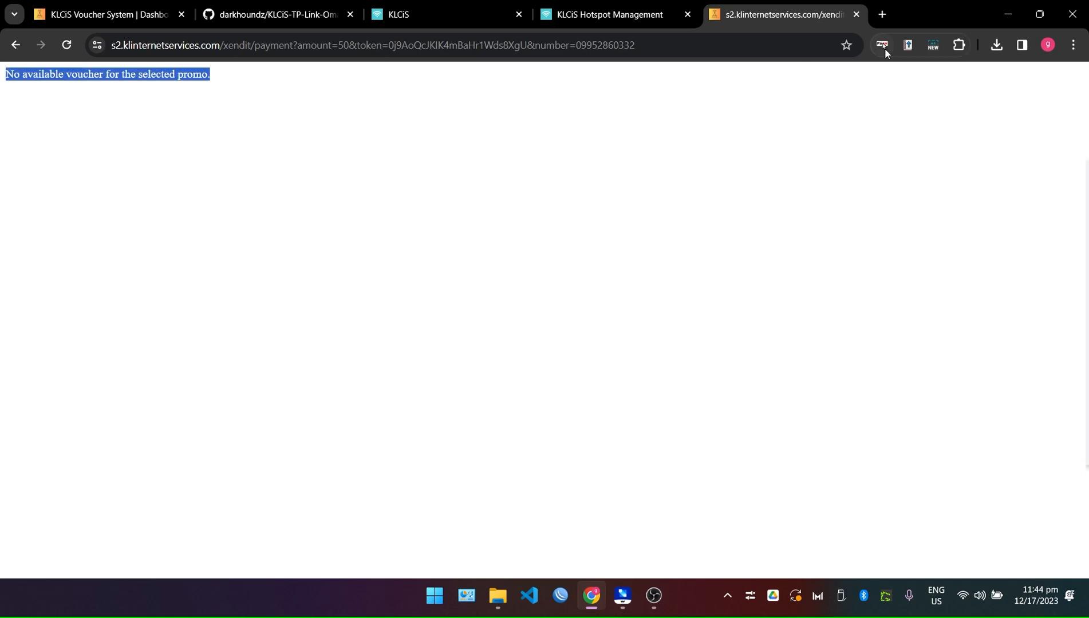
Return to the Voucher Import list showing the remaining ₱20.00 vouchers.
{"action": "left_click", "coordinate": [615, 5]}
{"action": "left_click", "coordinate": [467, 5]}
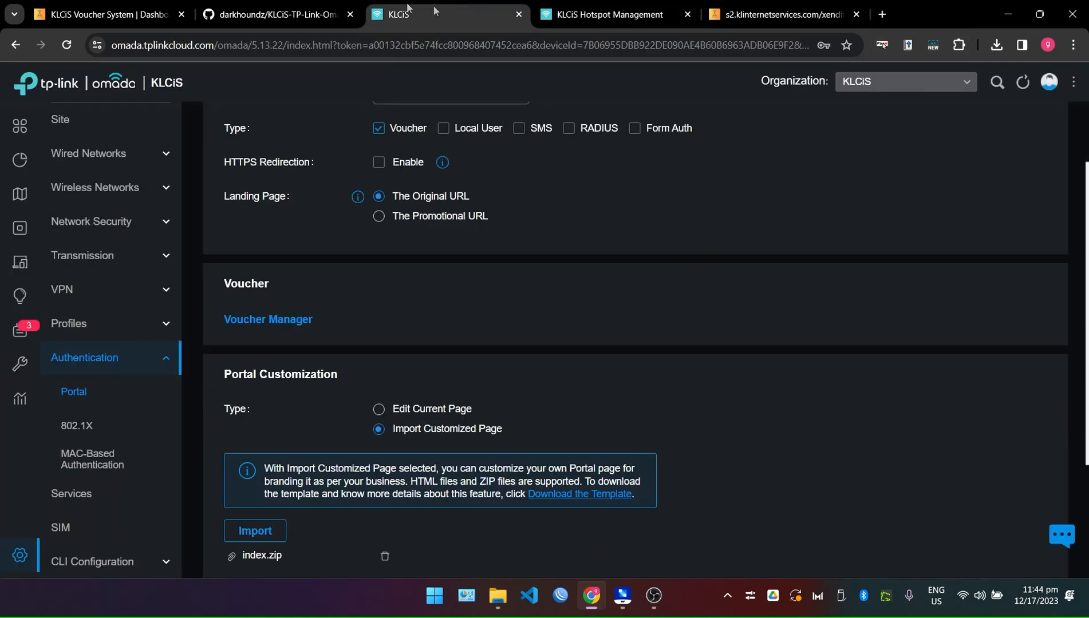
{"action": "left_click", "coordinate": [275, 14]}
{"action": "left_click", "coordinate": [109, 14]}
{"action": "scroll", "coordinate": [658, 326], "scroll_direction": "down", "scroll_amount": 4}
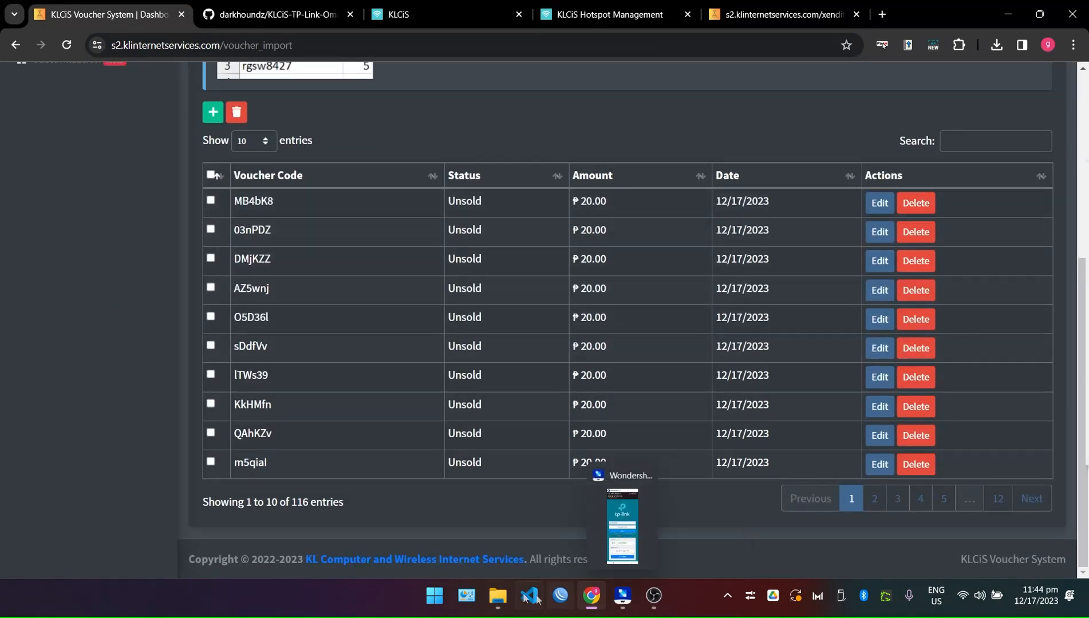
Open the portal project folder and pick out the portal files to bundle.
{"action": "mouse_move", "coordinate": [497, 596]}
{"action": "left_click", "coordinate": [618, 525]}
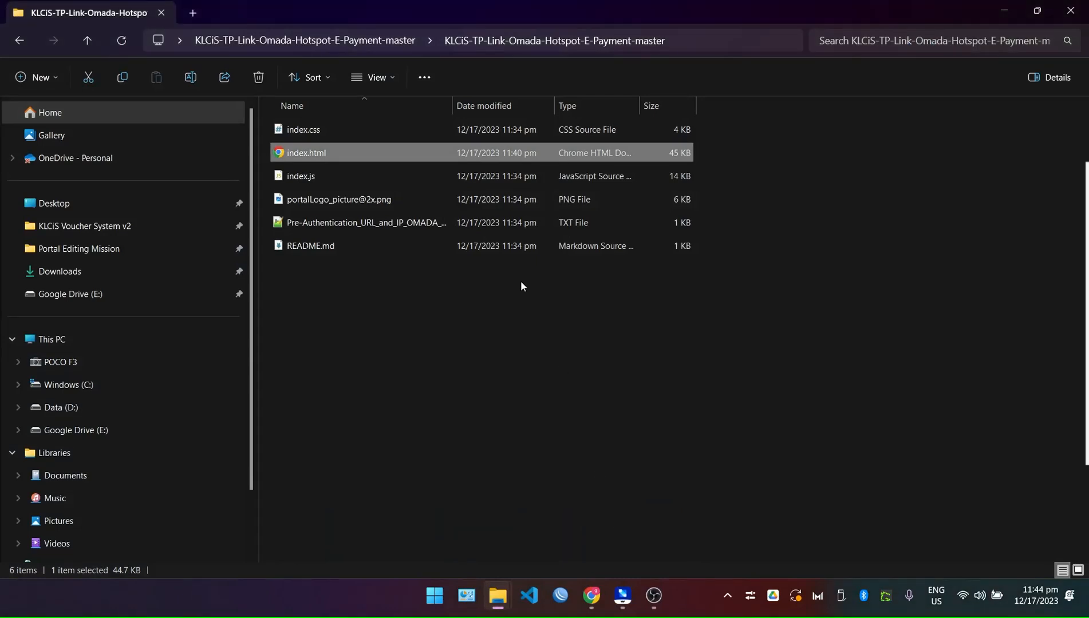
{"action": "left_click", "coordinate": [638, 370]}
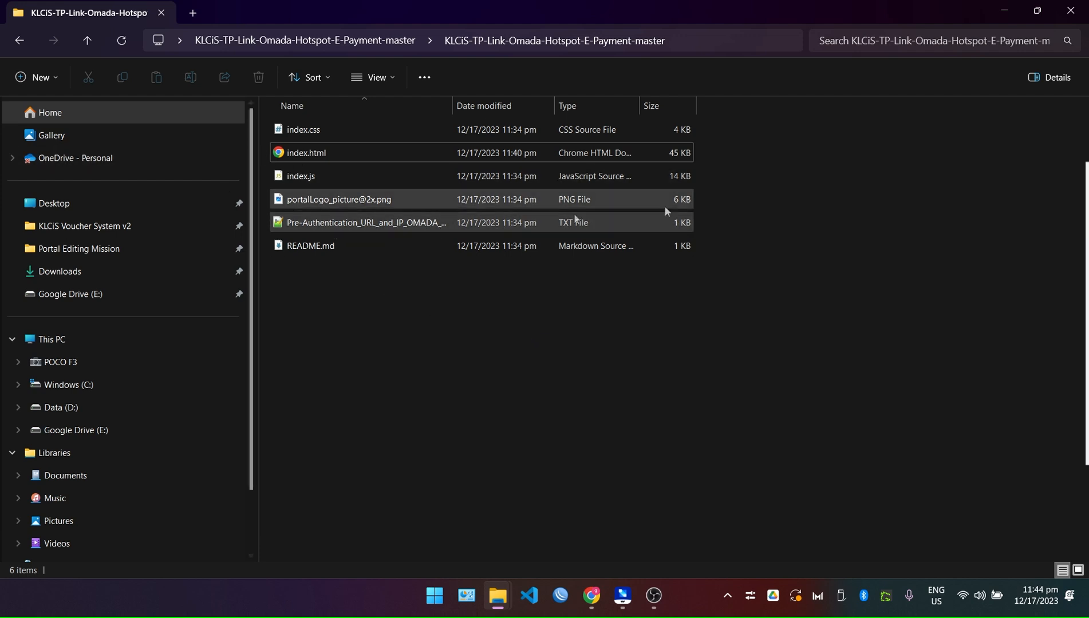
{"action": "left_click", "coordinate": [318, 228]}
{"action": "left_click", "coordinate": [363, 295]}
{"action": "left_click", "coordinate": [314, 226]}
{"action": "left_click", "coordinate": [319, 246]}
{"action": "left_click", "coordinate": [394, 319]}
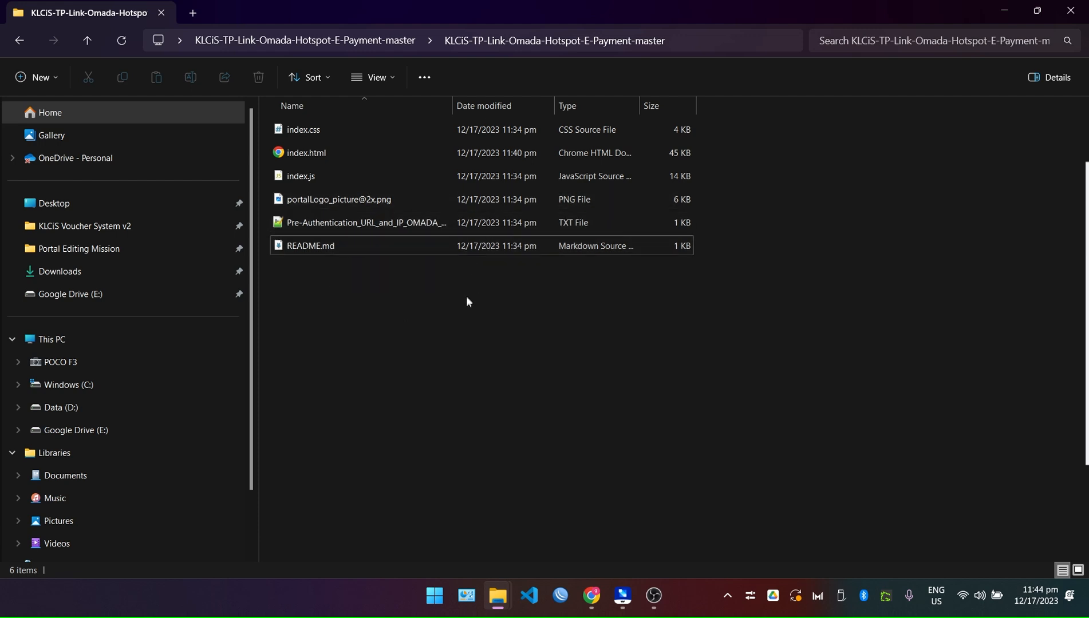
{"action": "left_click", "coordinate": [332, 200]}
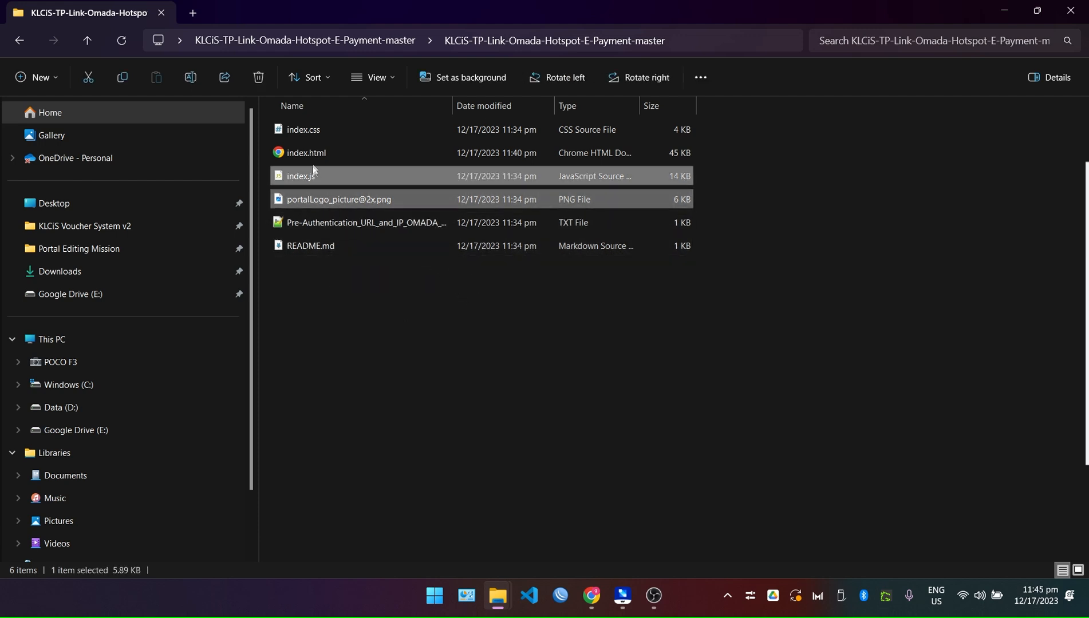
{"action": "left_click", "coordinate": [328, 175], "text": "ctrl"}
{"action": "left_click", "coordinate": [317, 131], "text": "ctrl"}
{"action": "left_click", "coordinate": [350, 153], "text": "ctrl"}
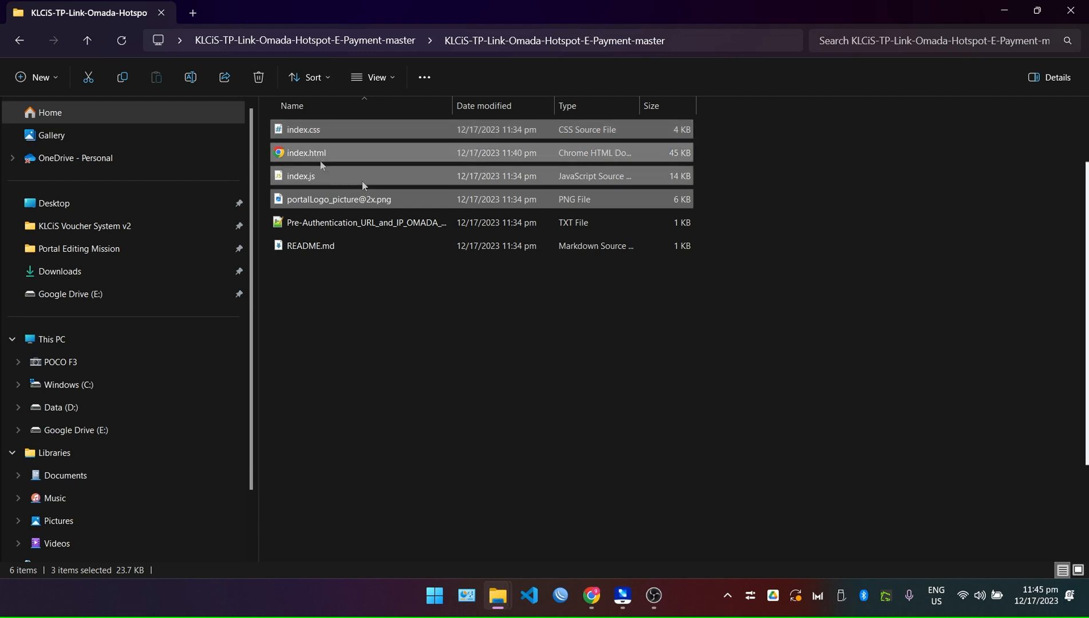
{"action": "left_click", "coordinate": [350, 142]}
{"action": "right_click", "coordinate": [350, 142]}
{"action": "left_click", "coordinate": [950, 275]}
{"action": "left_click_drag", "start_coordinate": [749, 208], "coordinate": [366, 137]}
{"action": "right_click", "coordinate": [306, 151]}
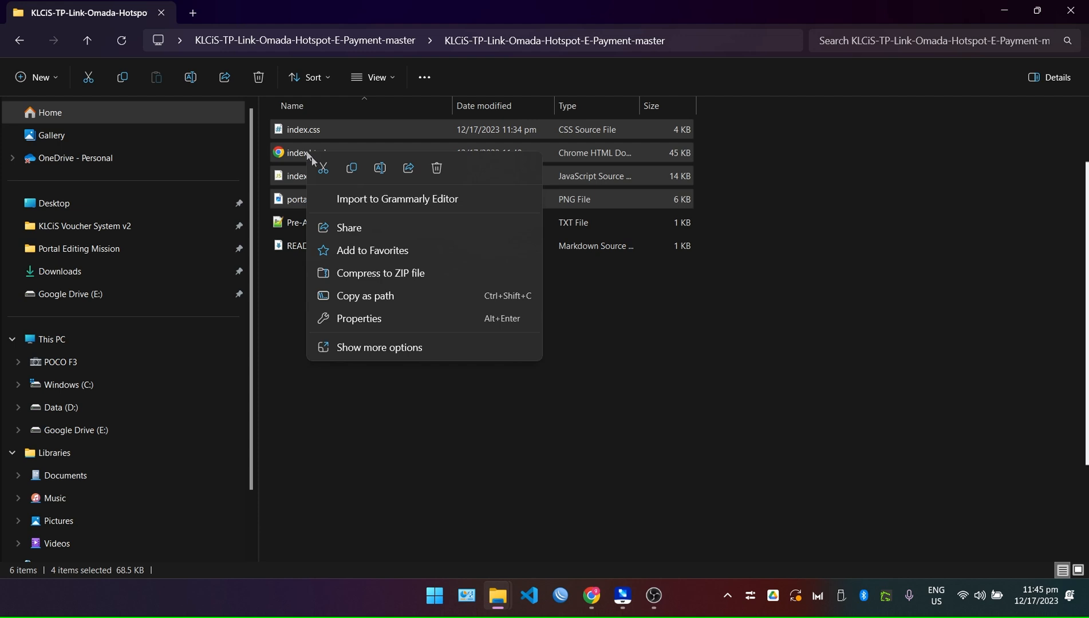
{"action": "left_click", "coordinate": [356, 274]}
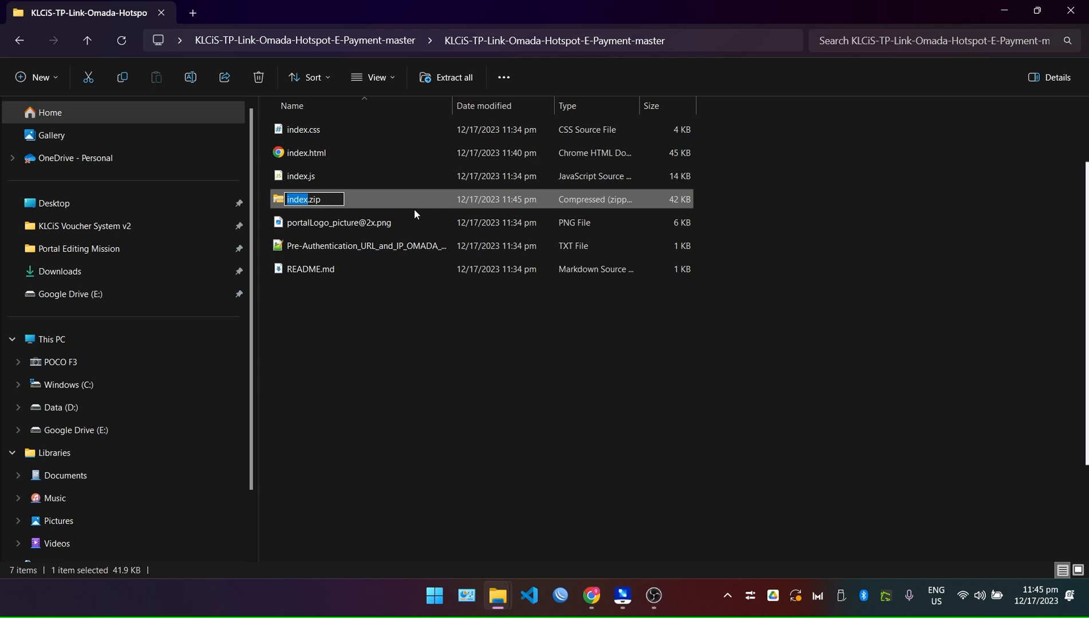
{"action": "type", "text": "klcis_edited"}
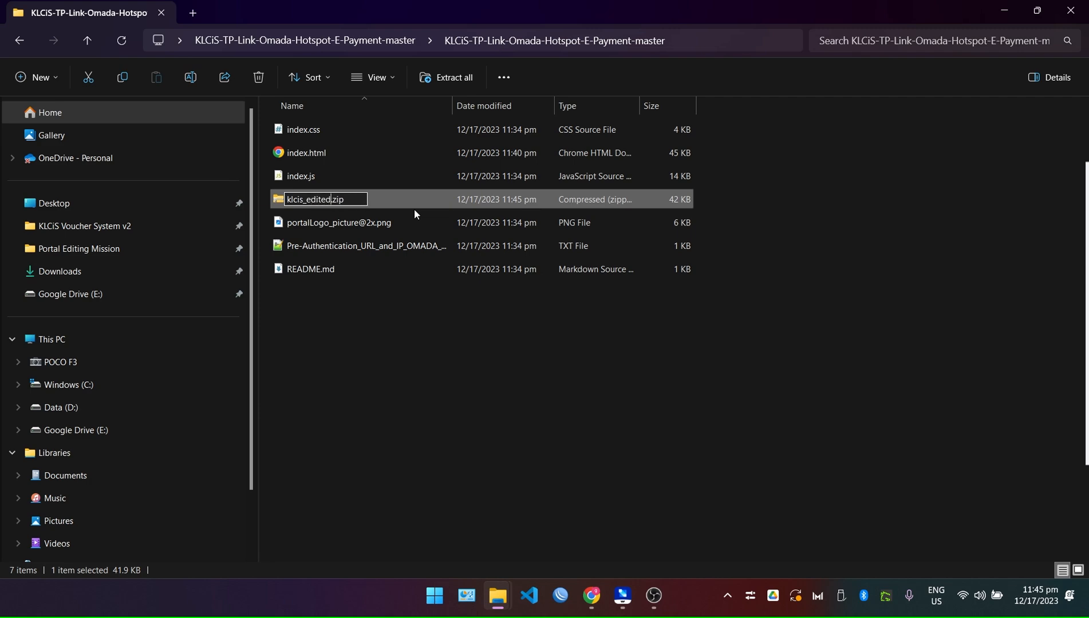
{"action": "key", "text": "Return"}
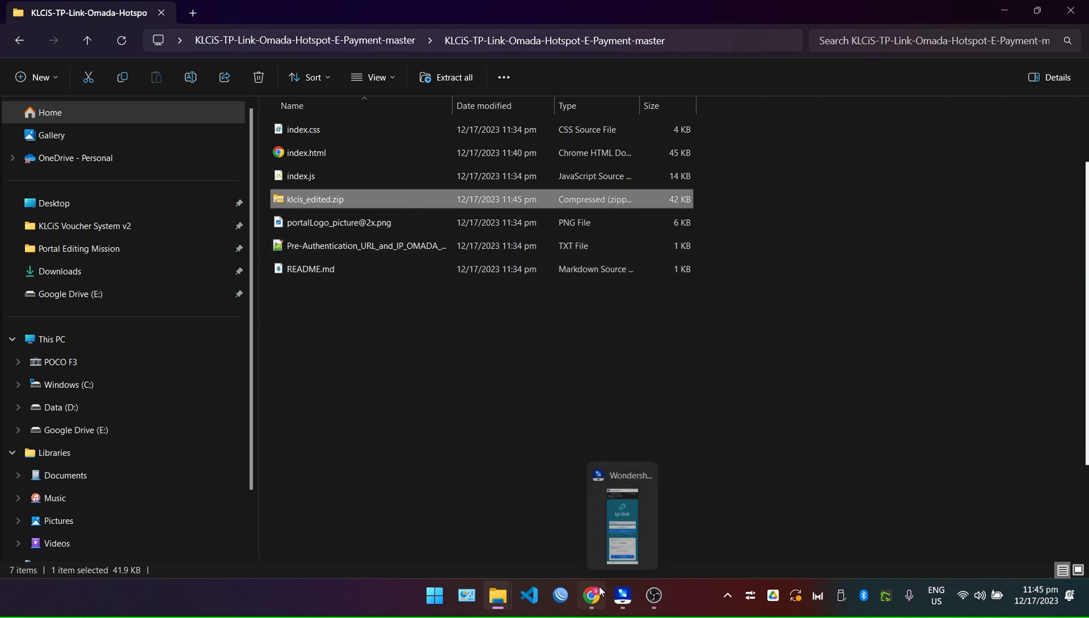
{"action": "left_click", "coordinate": [598, 593]}
{"action": "left_click", "coordinate": [408, 3]}
Navigate through the Authentication settings to the hotspot Portal list.
{"action": "scroll", "coordinate": [590, 333], "scroll_direction": "up", "scroll_amount": 4}
{"action": "scroll", "coordinate": [779, 344], "scroll_direction": "down", "scroll_amount": 5}
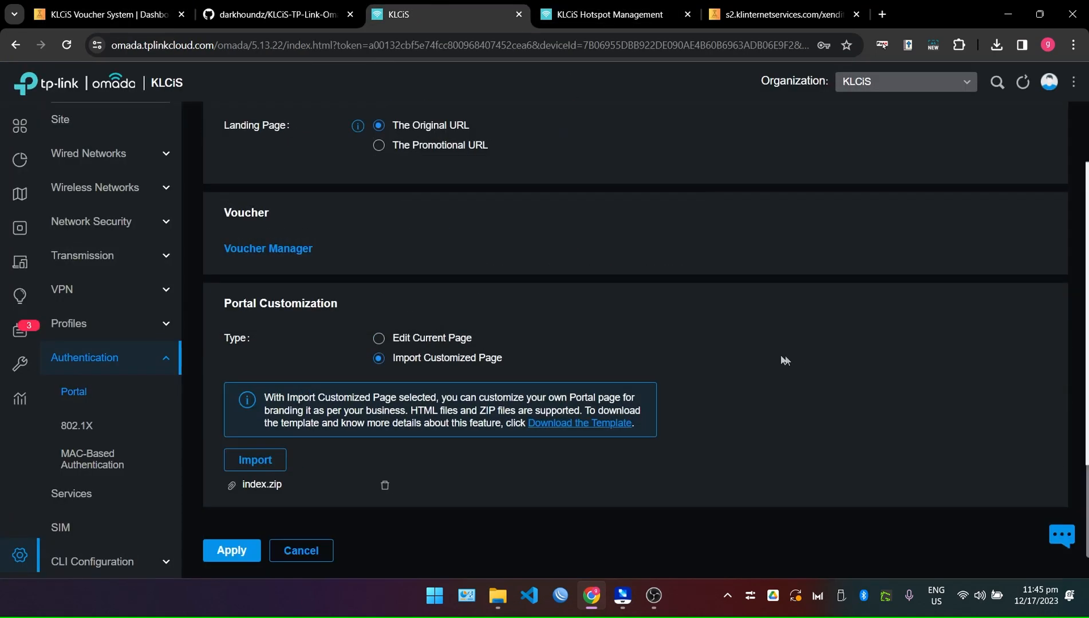
{"action": "scroll", "coordinate": [562, 340], "scroll_direction": "up", "scroll_amount": 5}
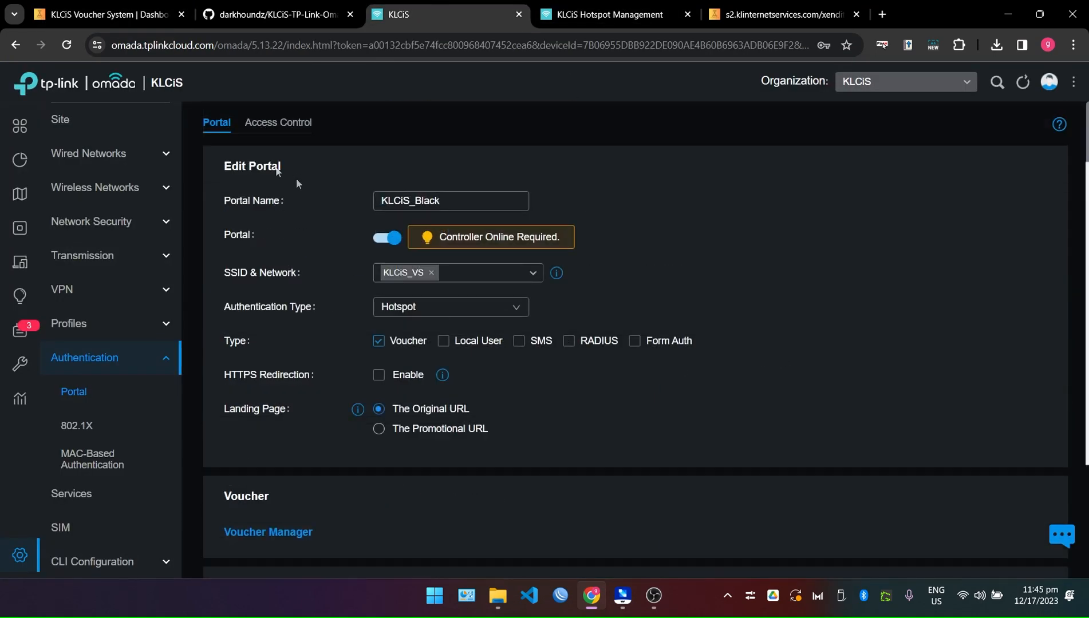
{"action": "left_click", "coordinate": [85, 360]}
{"action": "left_click", "coordinate": [87, 391]}
{"action": "mouse_move", "coordinate": [21, 419]}
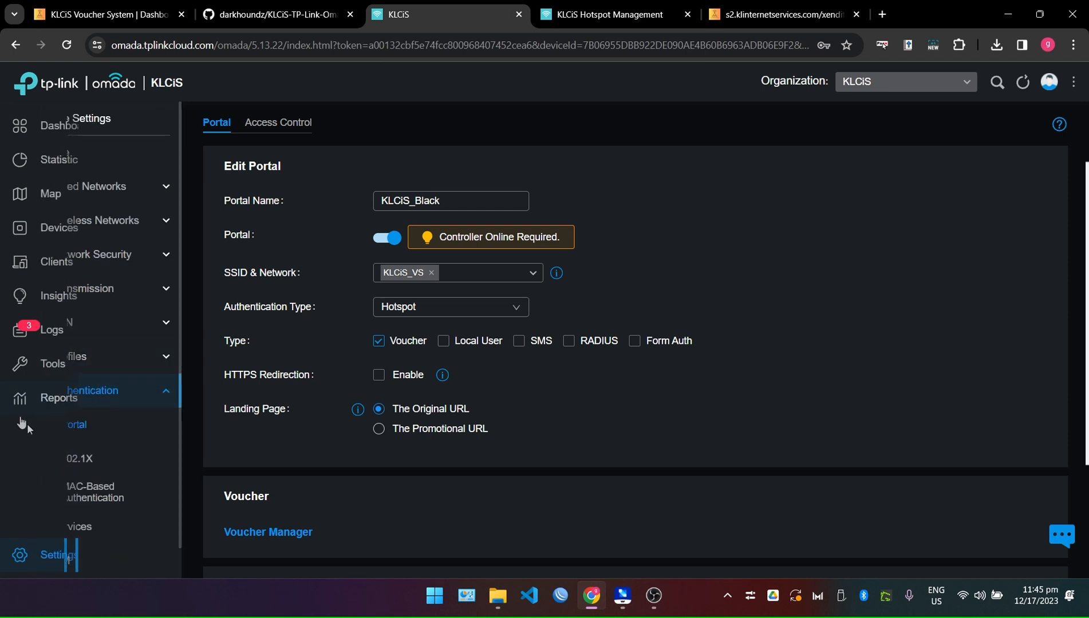
{"action": "left_click", "coordinate": [48, 563]}
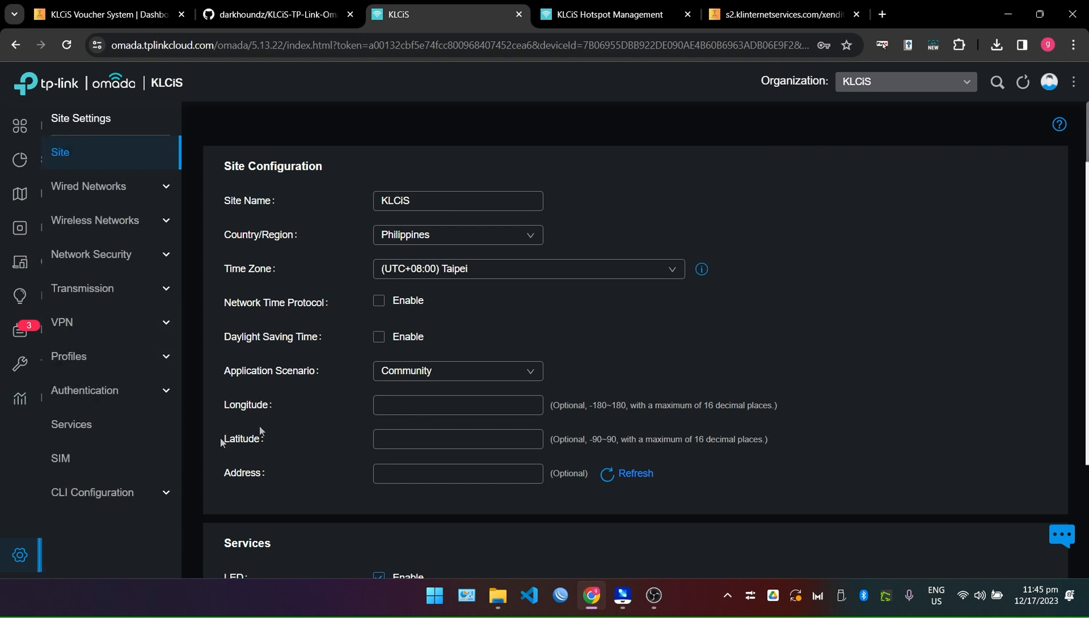
{"action": "left_click", "coordinate": [98, 407]}
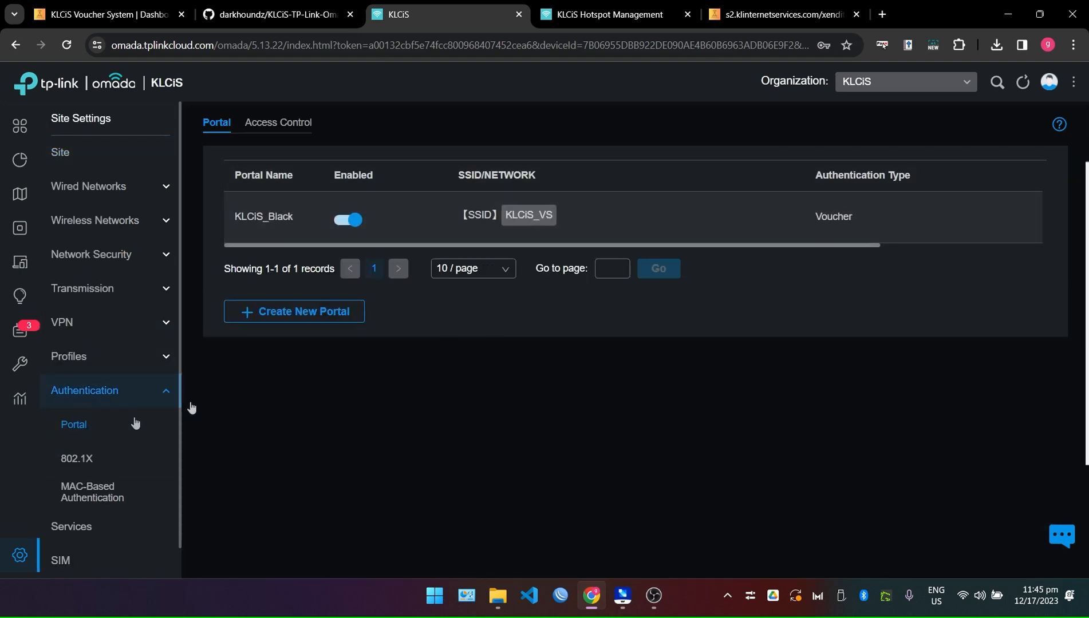
Edit the KLCiS_Black portal, keep Import Customized Page, and start a file import.
{"action": "left_click_drag", "start_coordinate": [793, 245], "coordinate": [736, 247]}
{"action": "left_click_drag", "start_coordinate": [499, 247], "coordinate": [664, 247]}
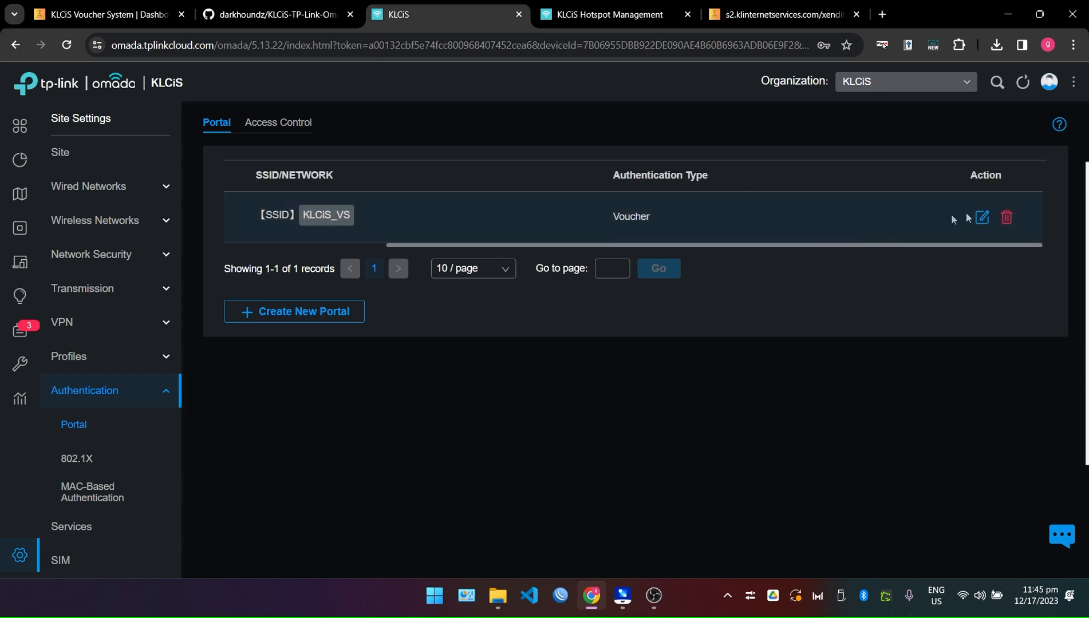
{"action": "left_click", "coordinate": [978, 218]}
{"action": "scroll", "coordinate": [537, 417], "scroll_direction": "down", "scroll_amount": 3}
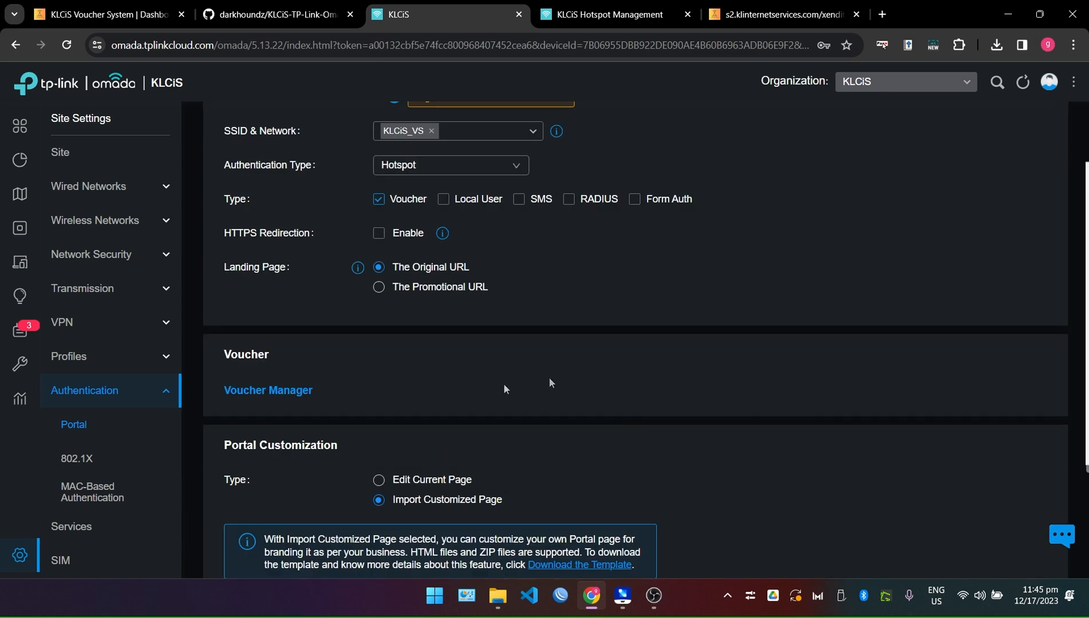
{"action": "scroll", "coordinate": [299, 310], "scroll_direction": "down", "scroll_amount": 3}
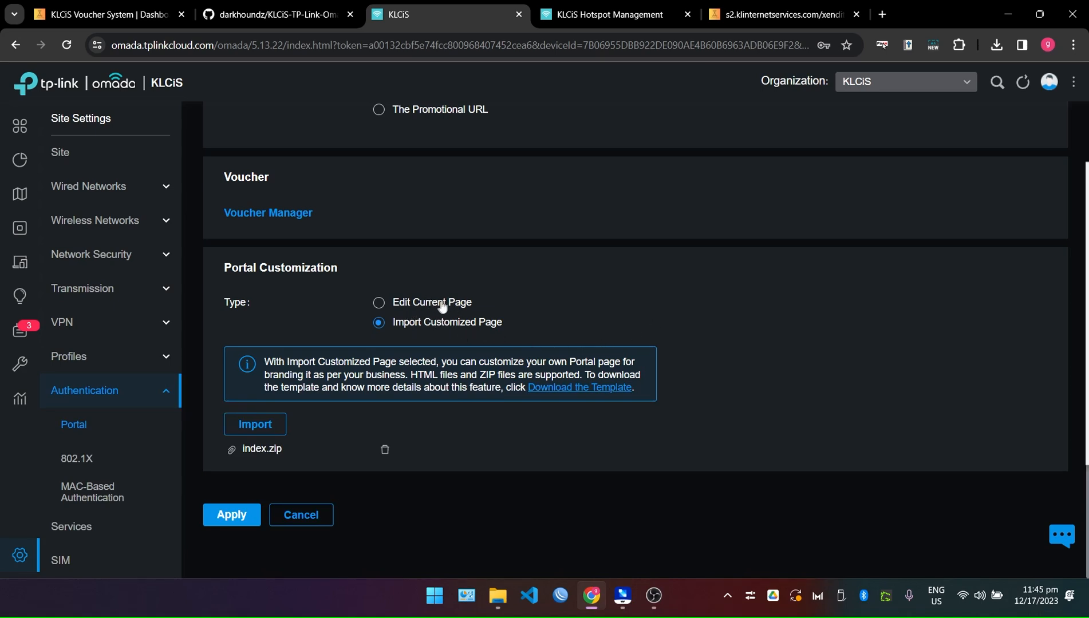
{"action": "left_click", "coordinate": [380, 308]}
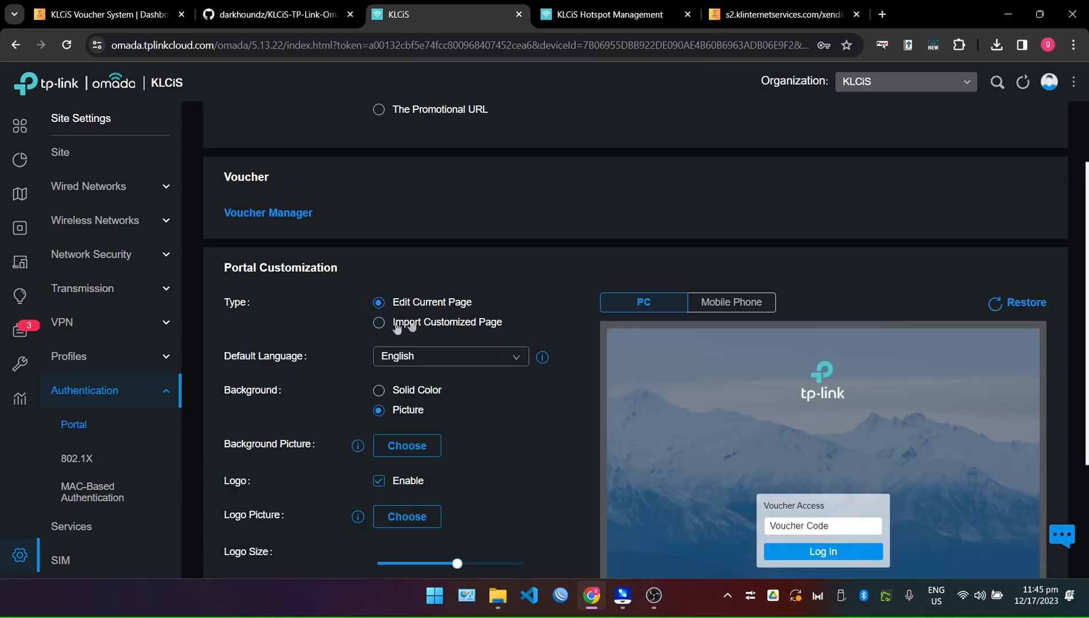
{"action": "left_click", "coordinate": [378, 324]}
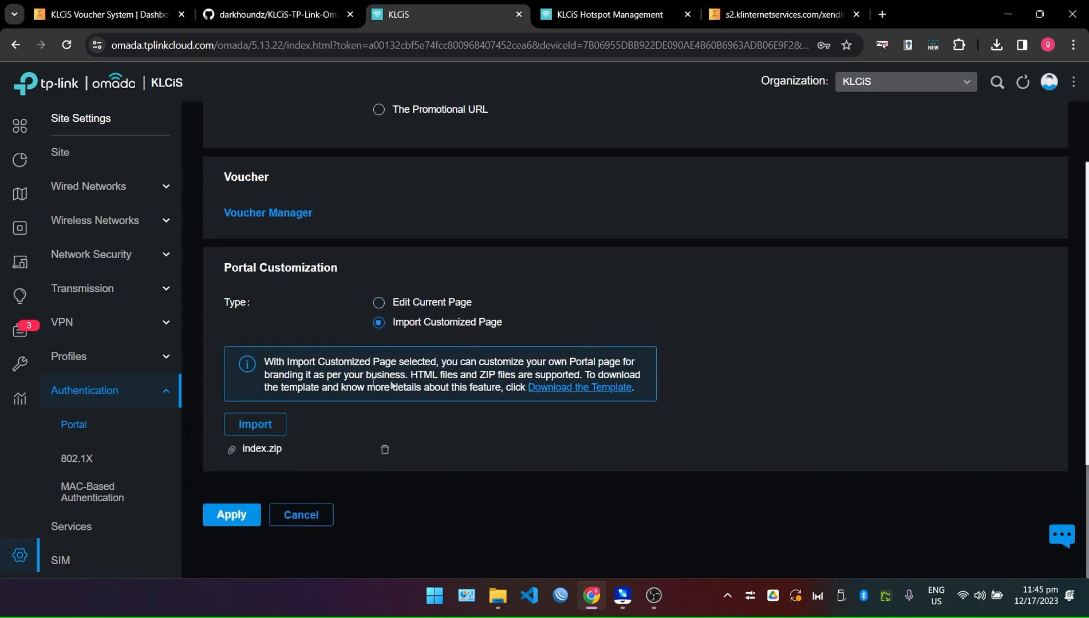
{"action": "left_click", "coordinate": [255, 427]}
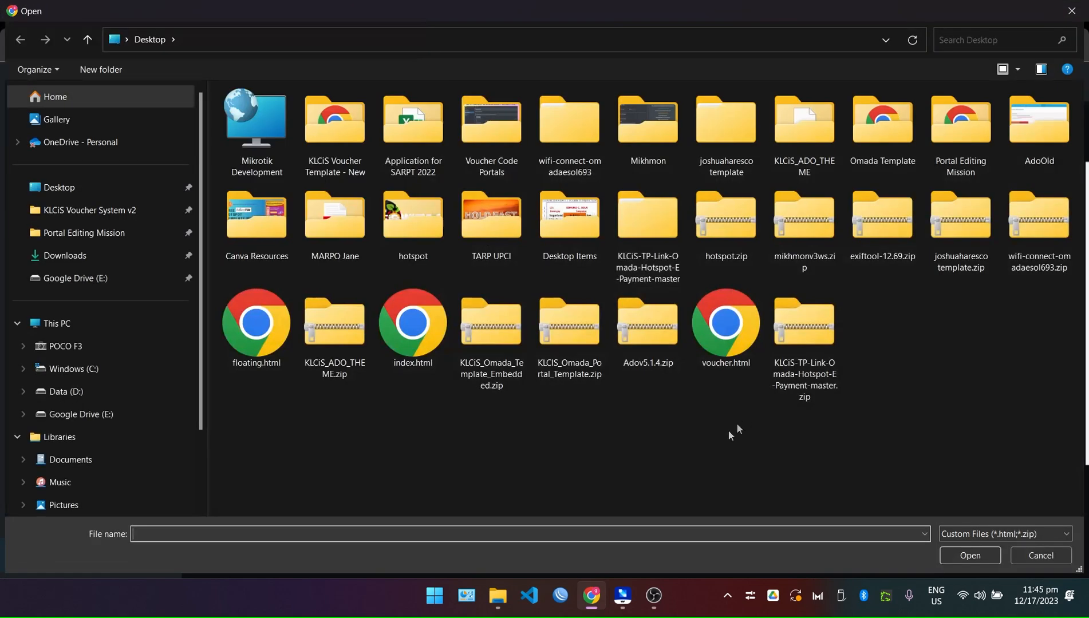
Swap the wrong template zip for klcis_edited.zip from the project subfolder and apply.
{"action": "left_click", "coordinate": [467, 353]}
{"action": "double_click", "coordinate": [468, 353]}
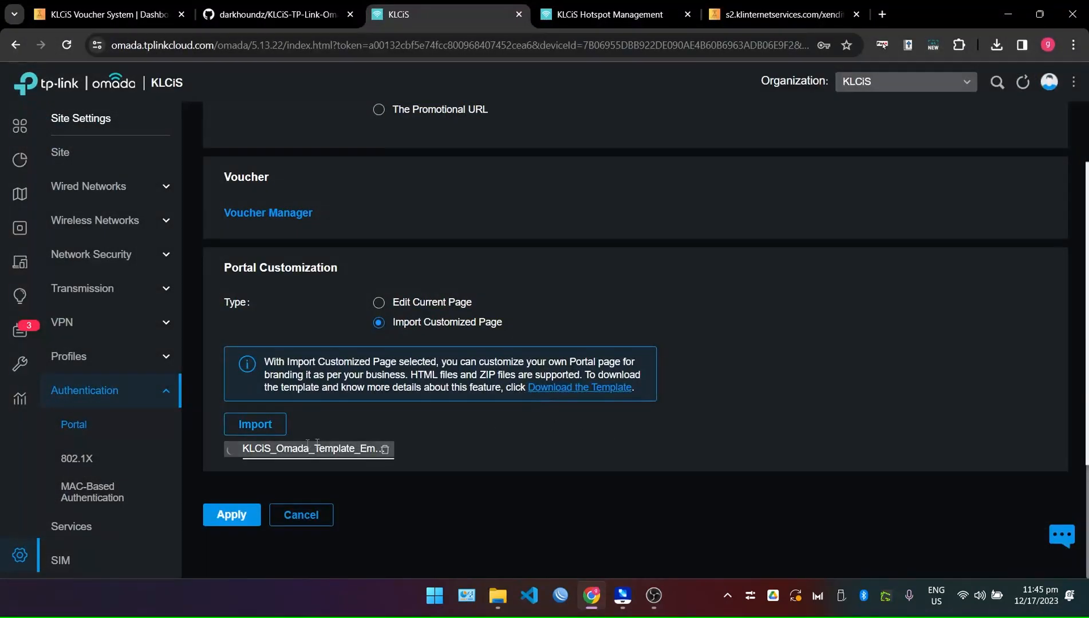
{"action": "left_click", "coordinate": [385, 450]}
{"action": "left_click", "coordinate": [254, 446]}
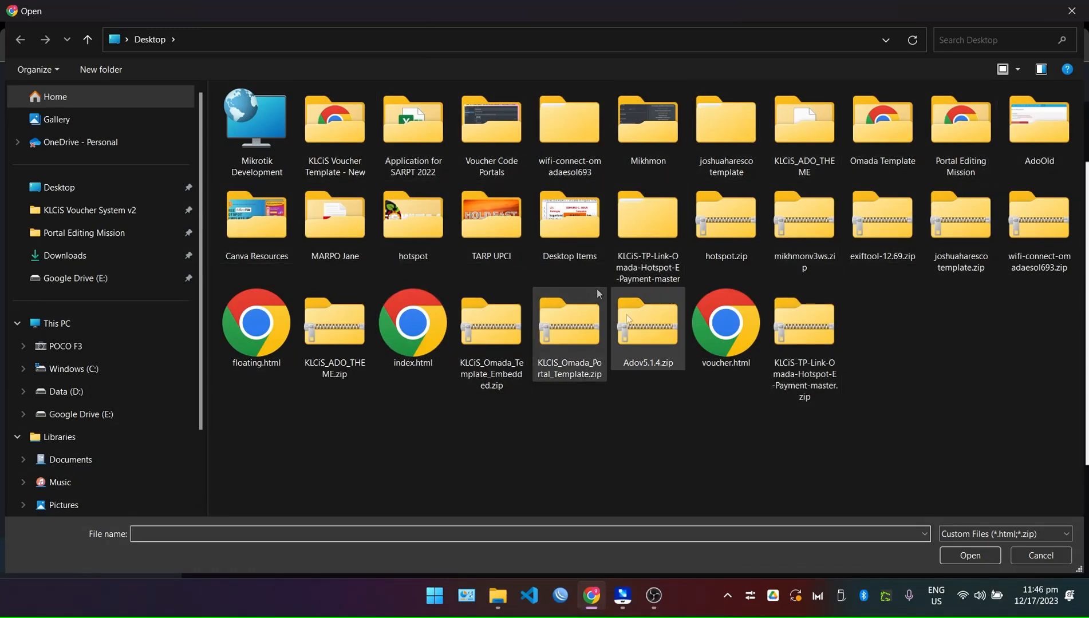
{"action": "double_click", "coordinate": [644, 235]}
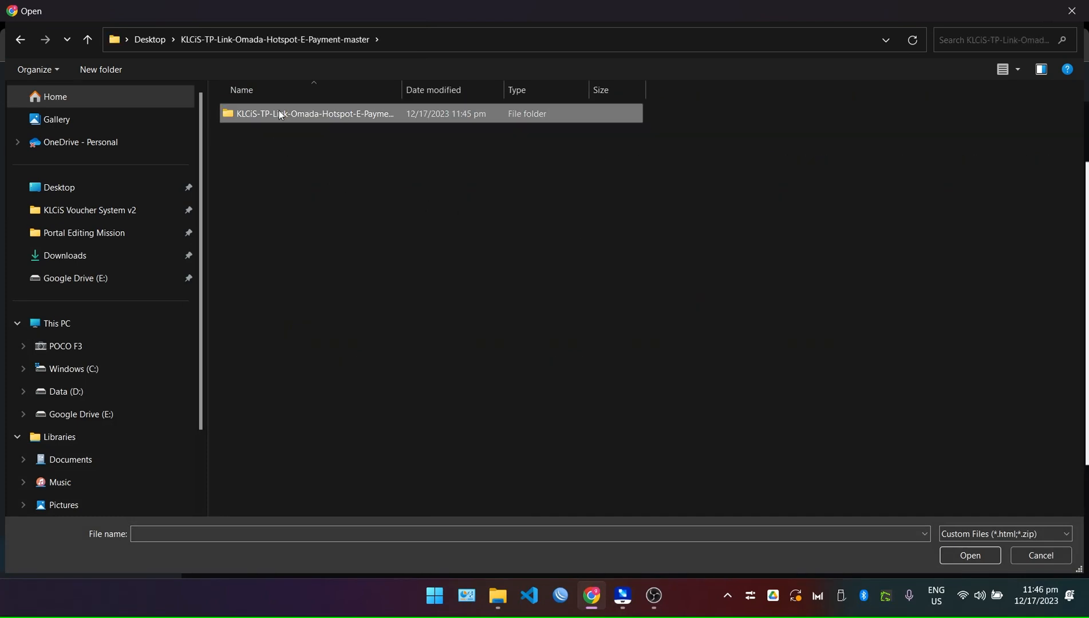
{"action": "double_click", "coordinate": [279, 113]}
{"action": "double_click", "coordinate": [262, 140]}
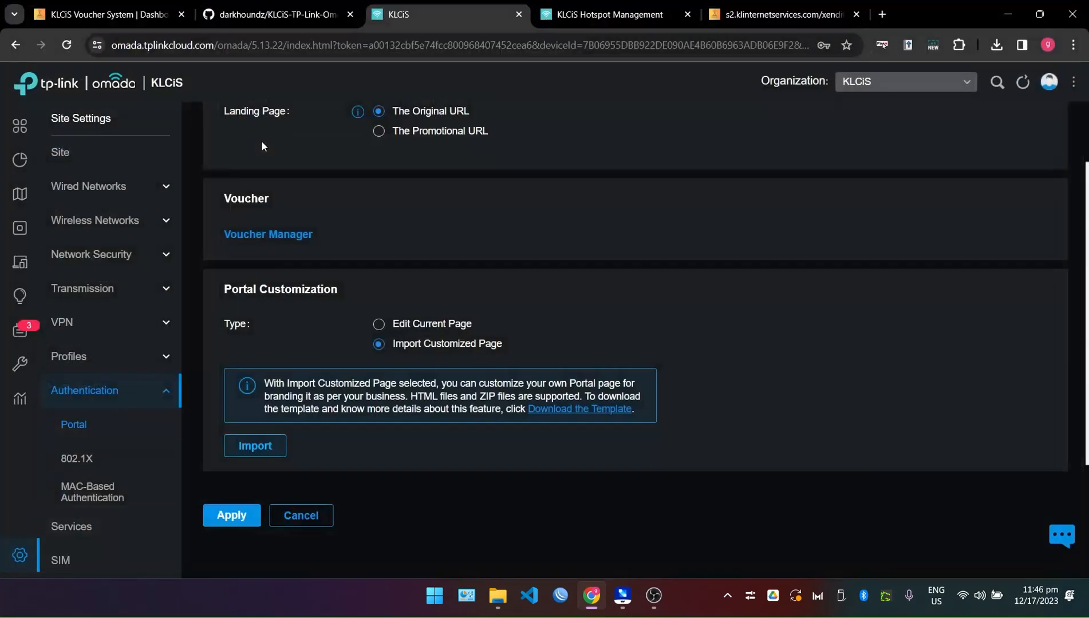
{"action": "left_click", "coordinate": [235, 537]}
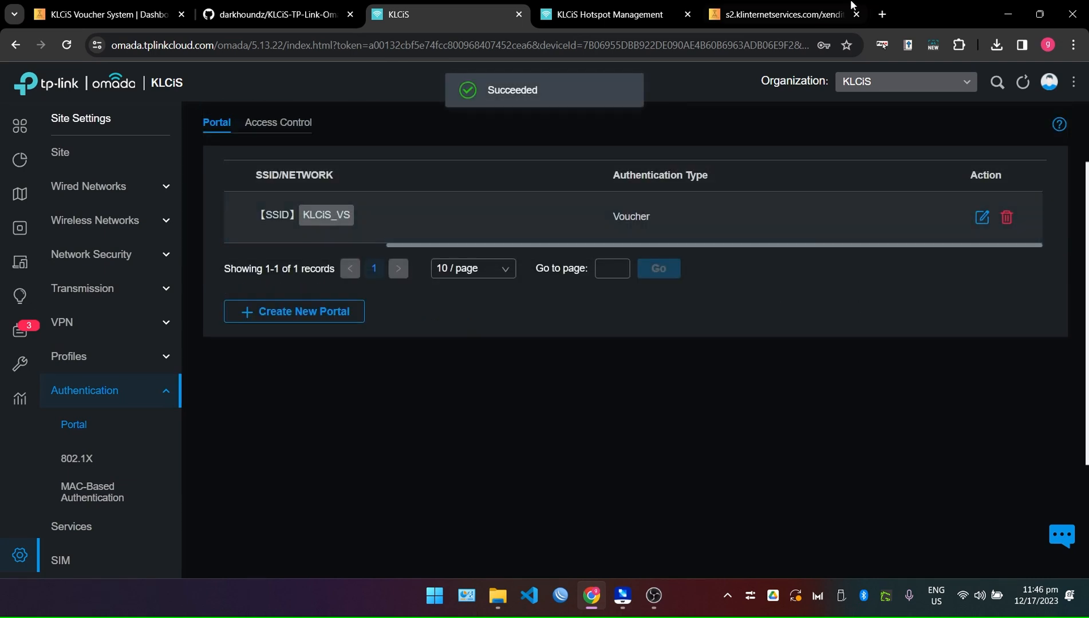
On the mirrored phone, open the KLCiS_VS sign-in page's Select Promo list to check its three promos.
{"action": "left_click", "coordinate": [623, 596]}
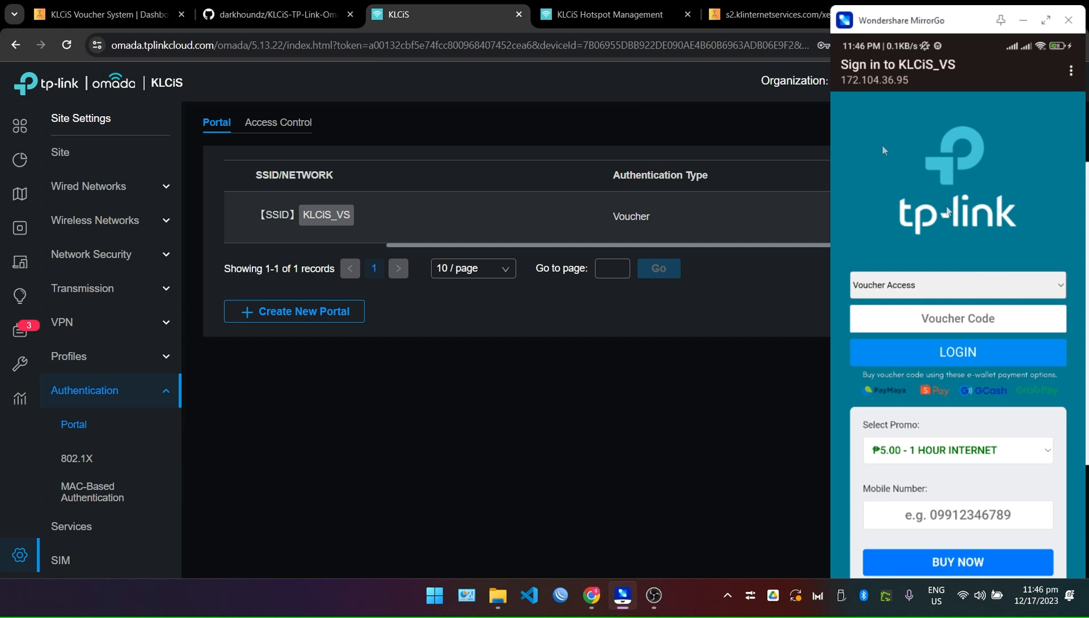
{"action": "left_click", "coordinate": [997, 468]}
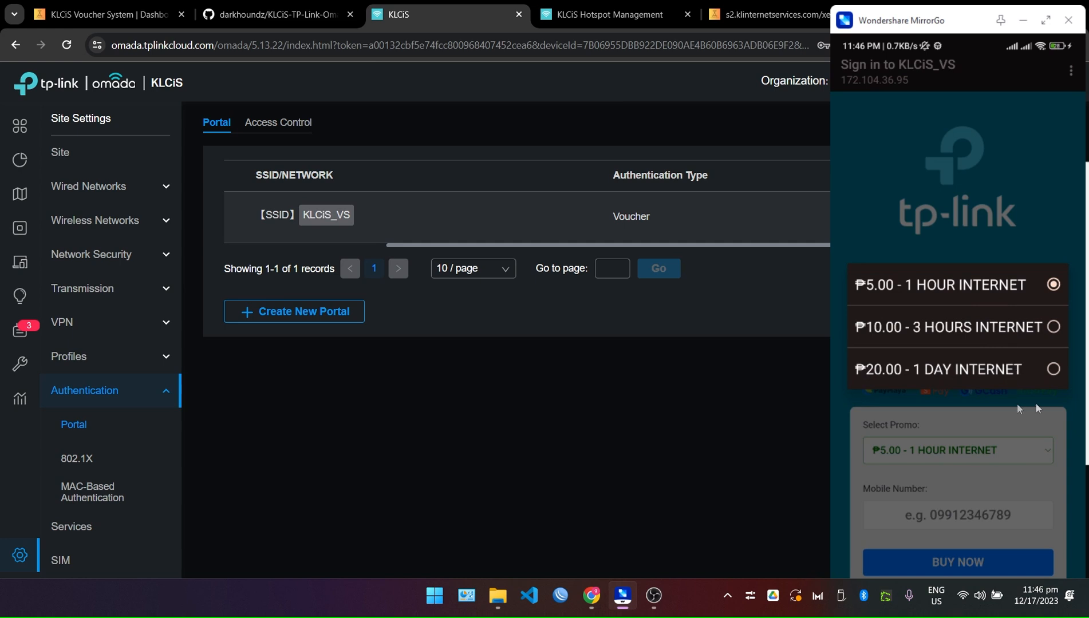
{"action": "right_click", "coordinate": [1036, 369]}
{"action": "scroll", "coordinate": [1012, 369], "scroll_direction": "up", "scroll_amount": 3}
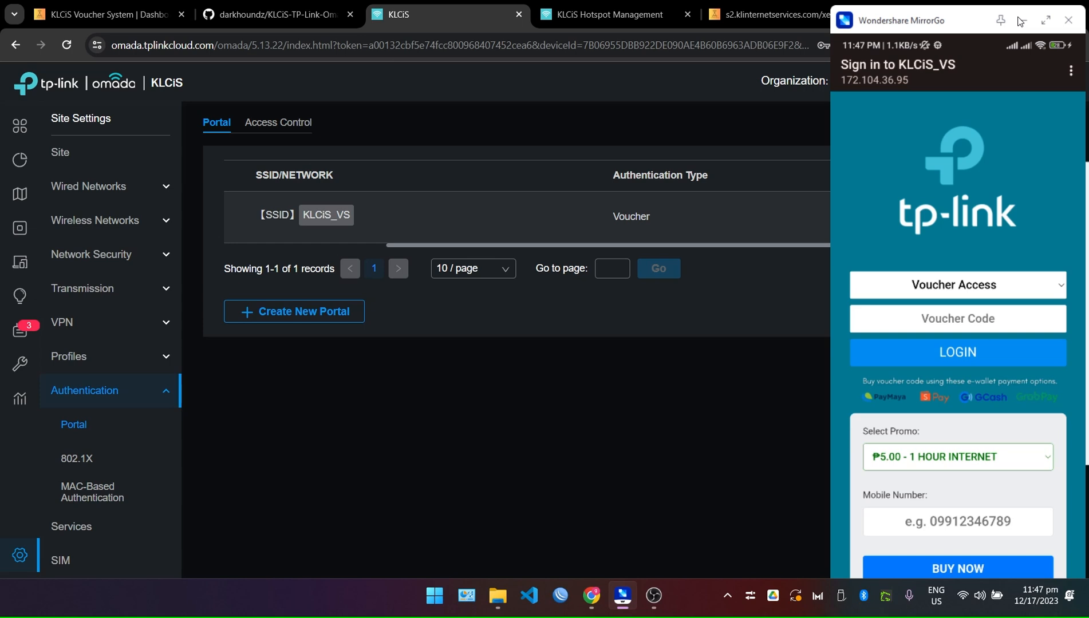
{"action": "left_click", "coordinate": [1023, 20]}
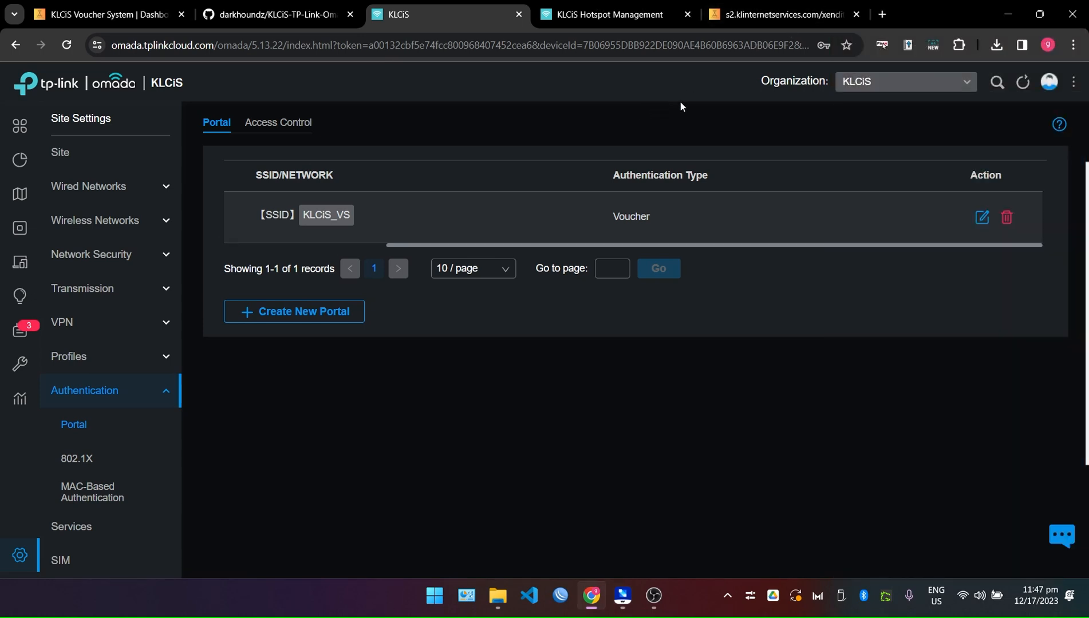
Scroll through the portal's Pre-Authentication Access list under Access Control, then go to GitHub.
{"action": "left_click_drag", "start_coordinate": [627, 245], "coordinate": [390, 251]}
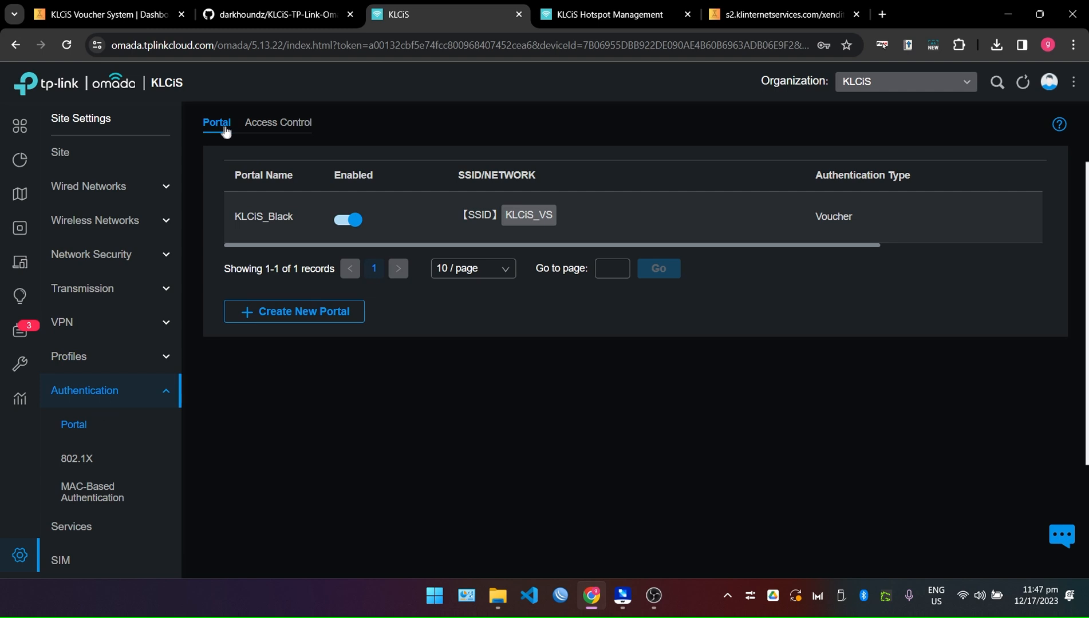
{"action": "left_click", "coordinate": [267, 131]}
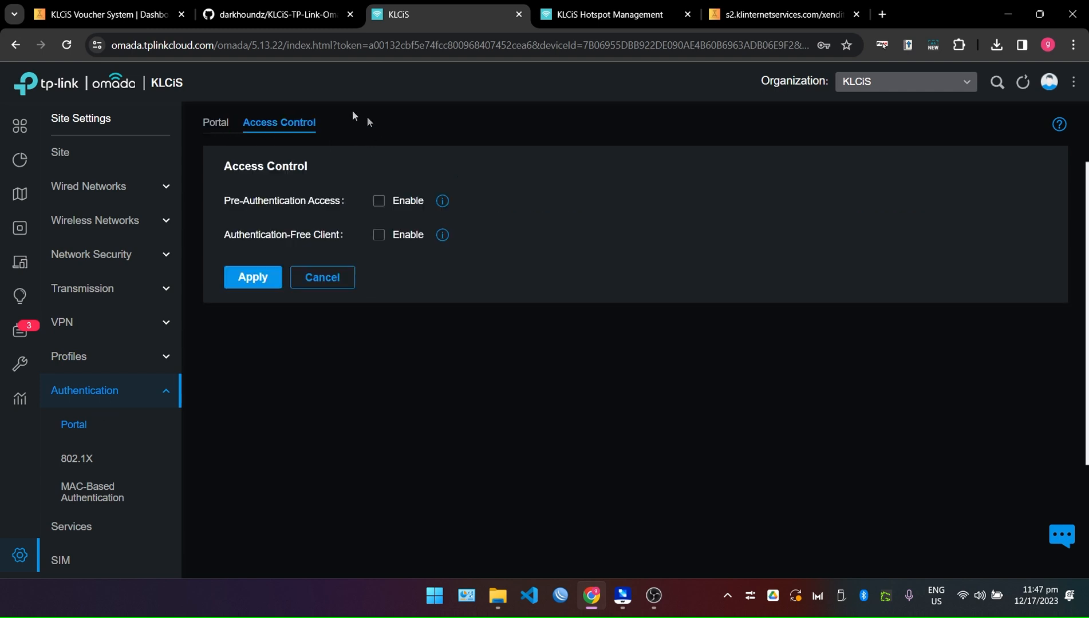
{"action": "left_click_drag", "start_coordinate": [223, 202], "coordinate": [350, 210]}
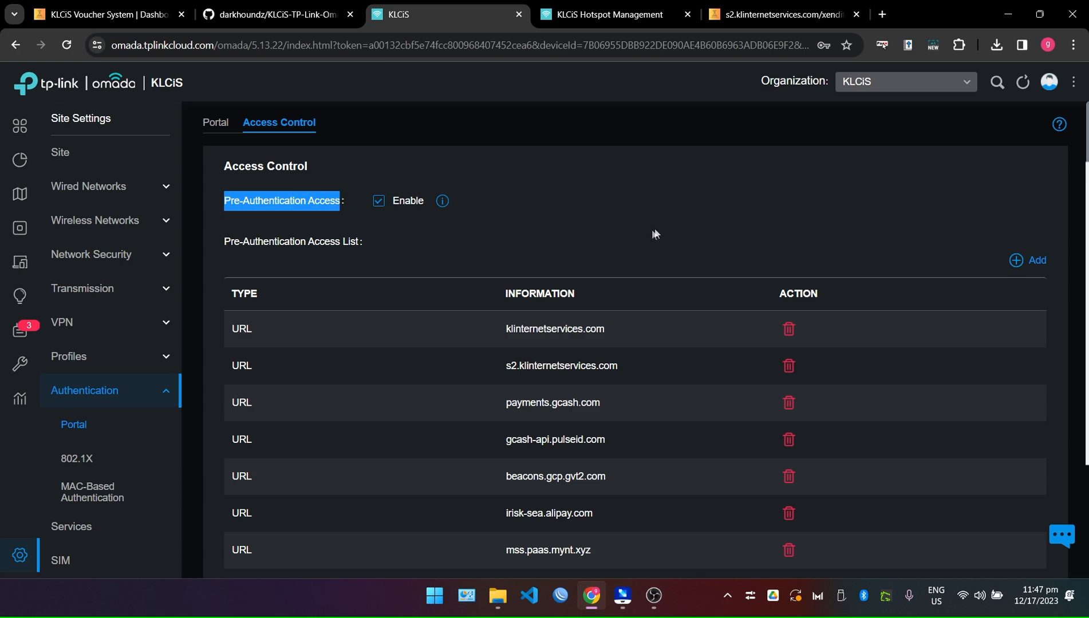
{"action": "scroll", "coordinate": [663, 237], "scroll_direction": "down", "scroll_amount": 2}
{"action": "scroll", "coordinate": [630, 280], "scroll_direction": "down", "scroll_amount": 5}
{"action": "scroll", "coordinate": [604, 329], "scroll_direction": "up", "scroll_amount": 6}
{"action": "scroll", "coordinate": [624, 371], "scroll_direction": "down", "scroll_amount": 5}
{"action": "scroll", "coordinate": [610, 375], "scroll_direction": "up", "scroll_amount": 5}
{"action": "left_click", "coordinate": [293, 4]}
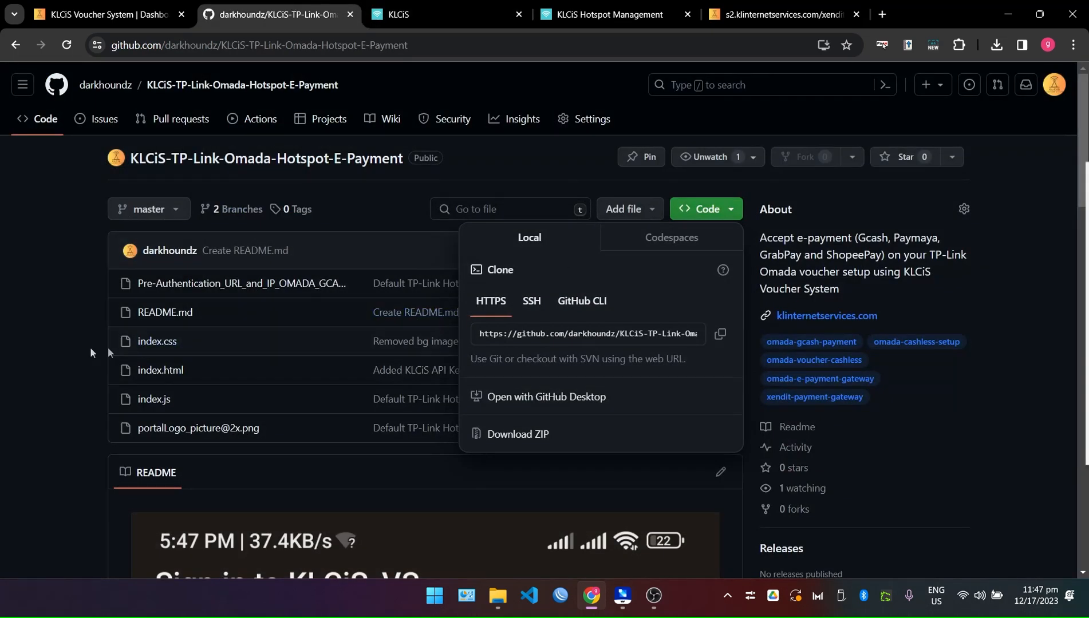
{"action": "left_click", "coordinate": [107, 348]}
Open Pre-Authentication_URL_and_IP_OMADA_GCASHONLY.txt in Notepad++ and look over the address list.
{"action": "mouse_move", "coordinate": [498, 596]}
{"action": "left_click", "coordinate": [600, 533]}
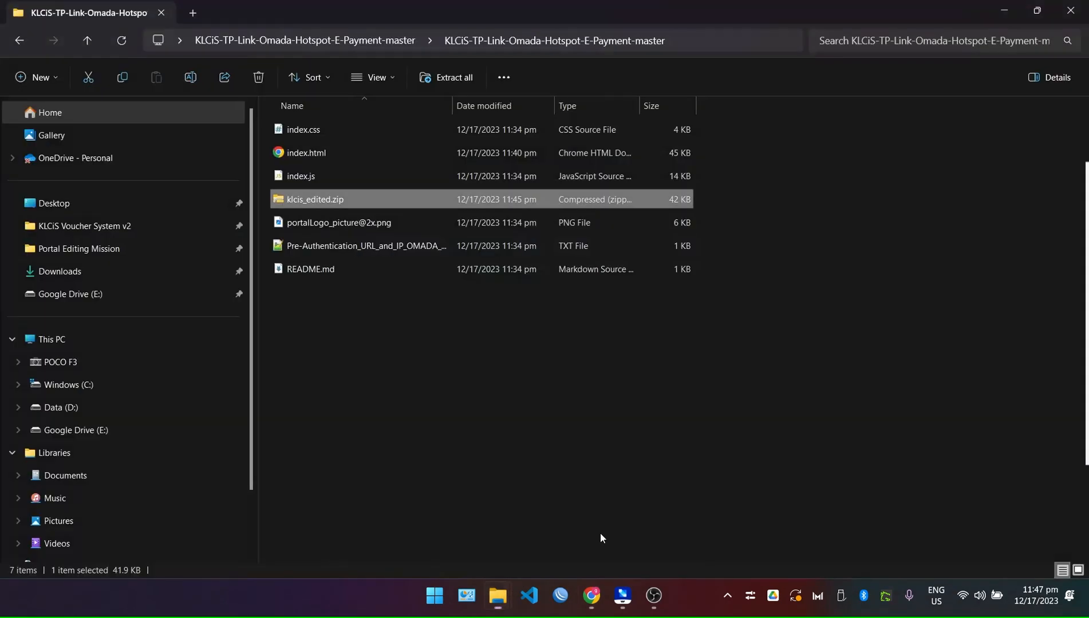
{"action": "left_click", "coordinate": [312, 251]}
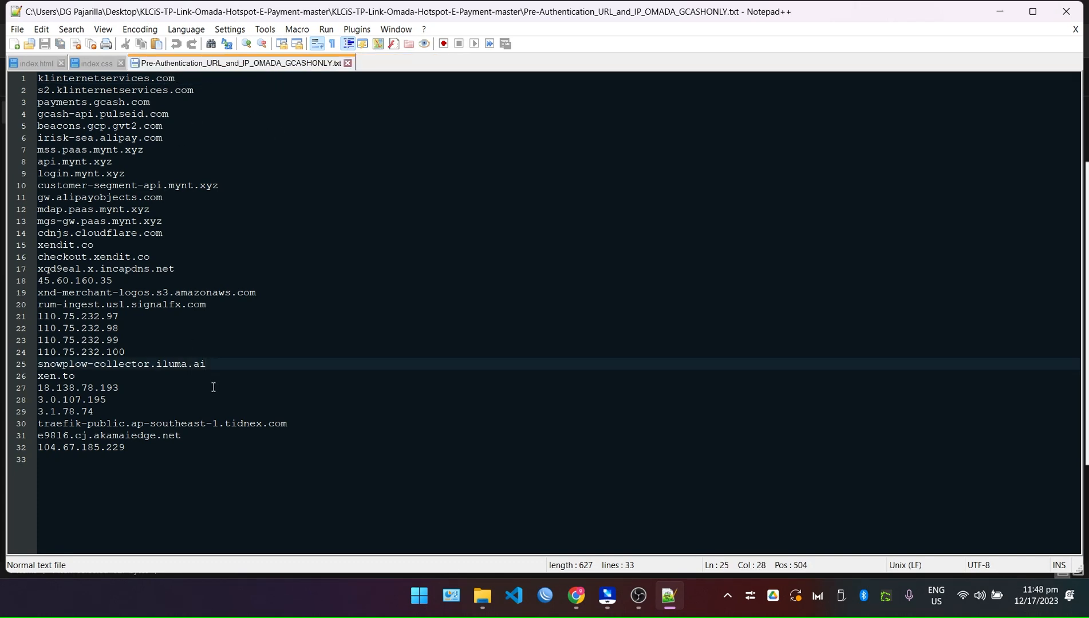
{"action": "left_click", "coordinate": [172, 78]}
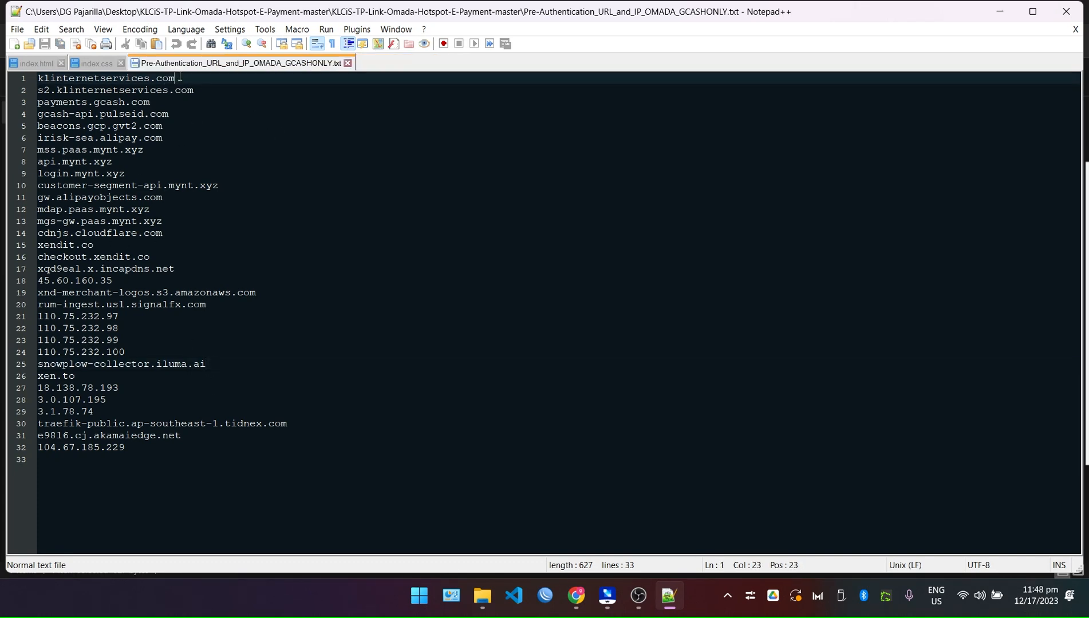
{"action": "left_click", "coordinate": [406, 362]}
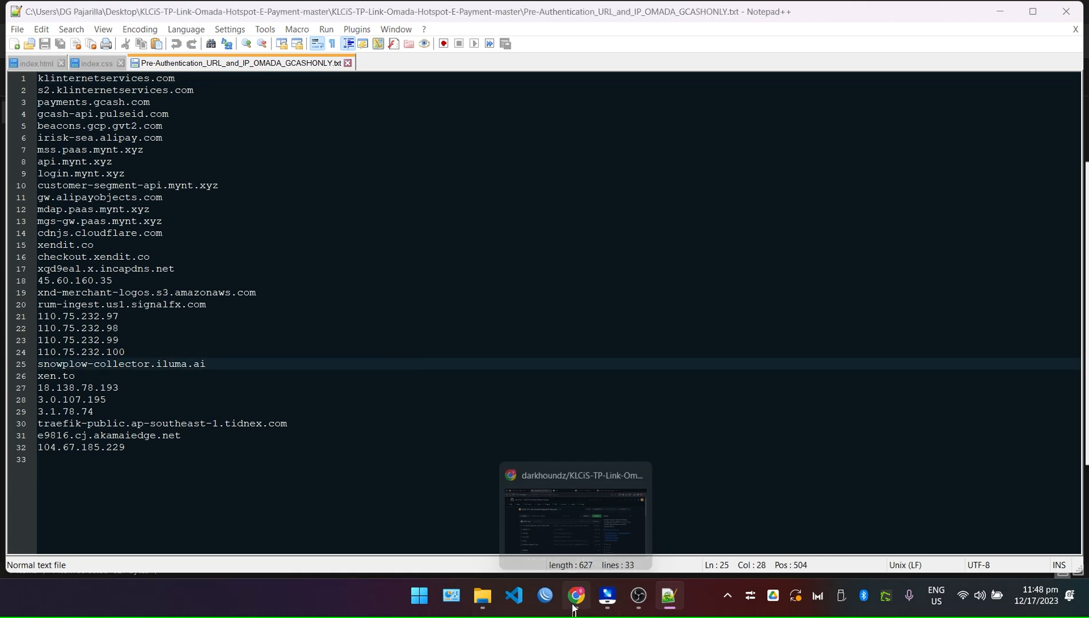
Return to the KLCiS Omada controller tab in Chrome.
{"action": "left_click", "coordinate": [576, 596]}
{"action": "left_click", "coordinate": [447, 15]}
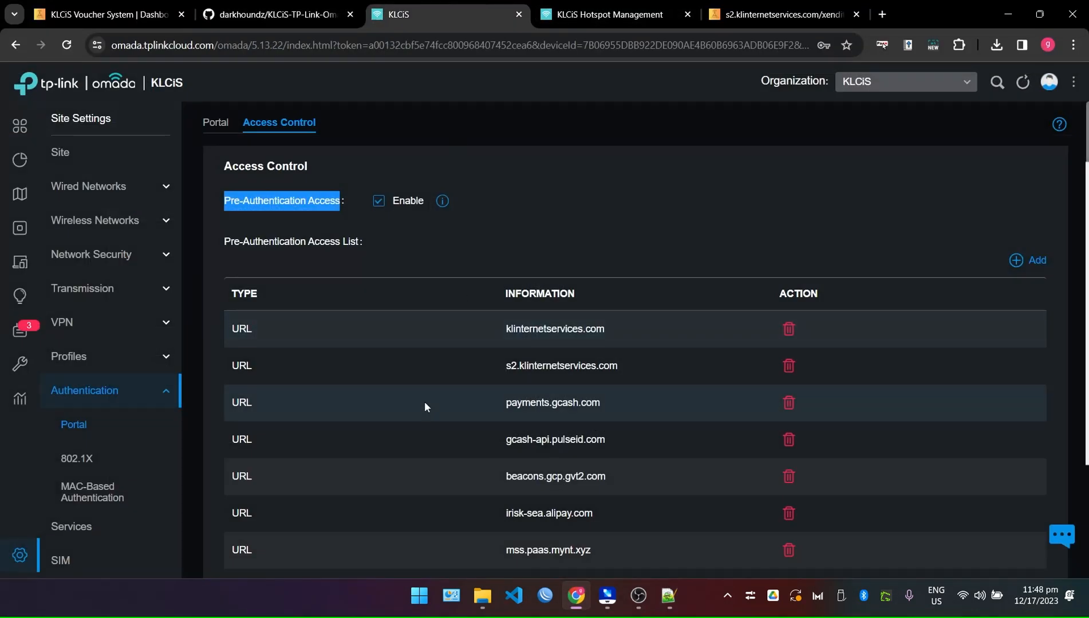
{"action": "scroll", "coordinate": [424, 401], "scroll_direction": "down", "scroll_amount": 5}
{"action": "scroll", "coordinate": [424, 402], "scroll_direction": "up", "scroll_amount": 5}
Start a new pre-authentication access entry, with Notepad++ snapped left and the entry form right.
{"action": "left_click", "coordinate": [1020, 258]}
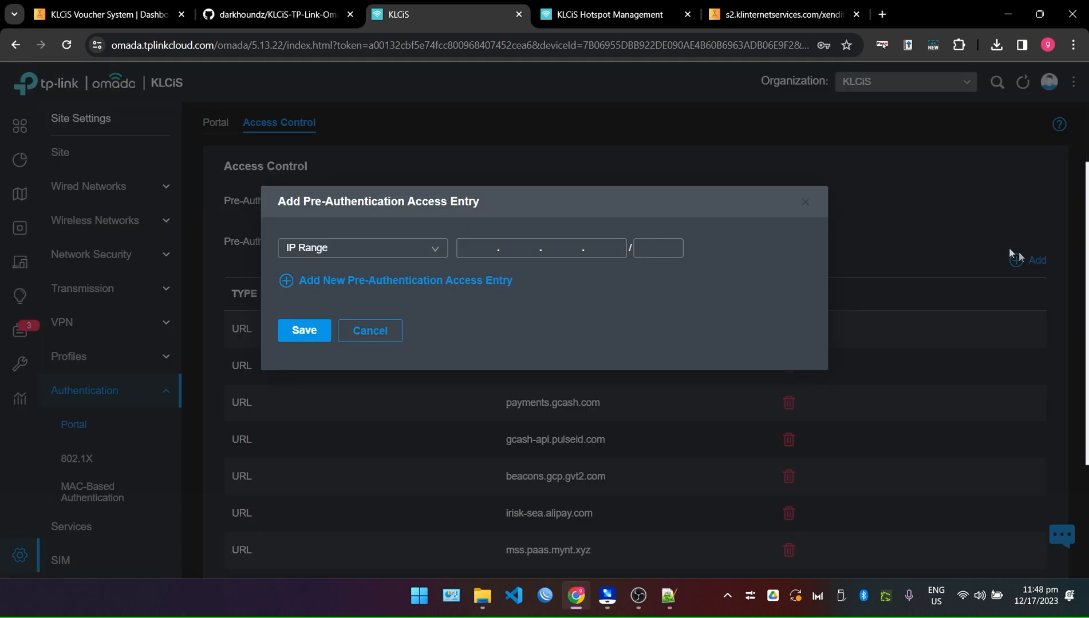
{"action": "left_click", "coordinate": [669, 595]}
{"action": "key", "text": "super+Left"}
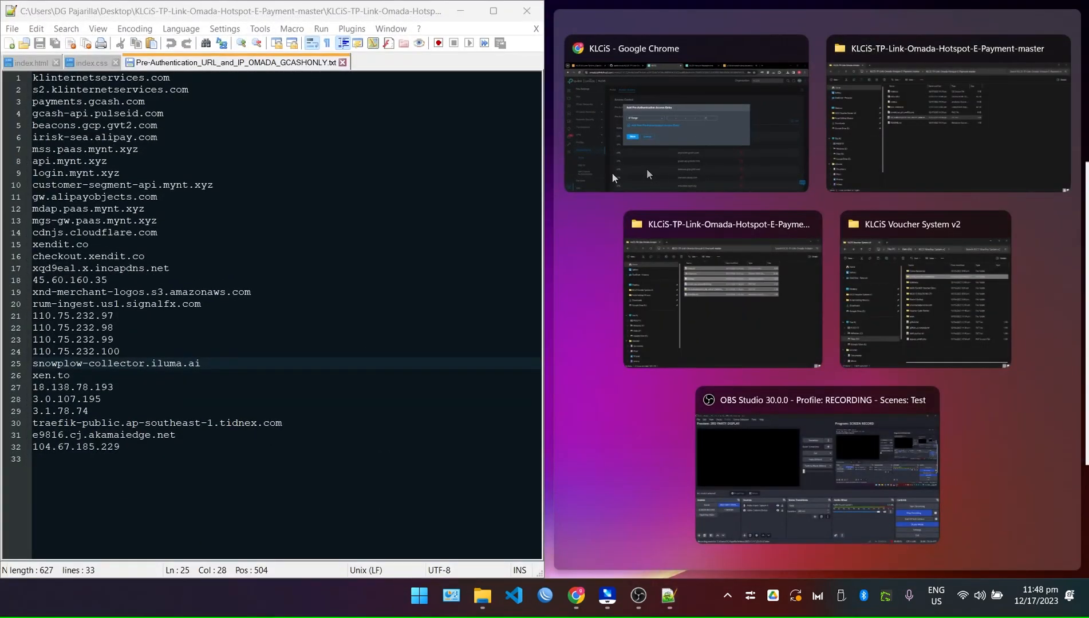
{"action": "left_click", "coordinate": [656, 109]}
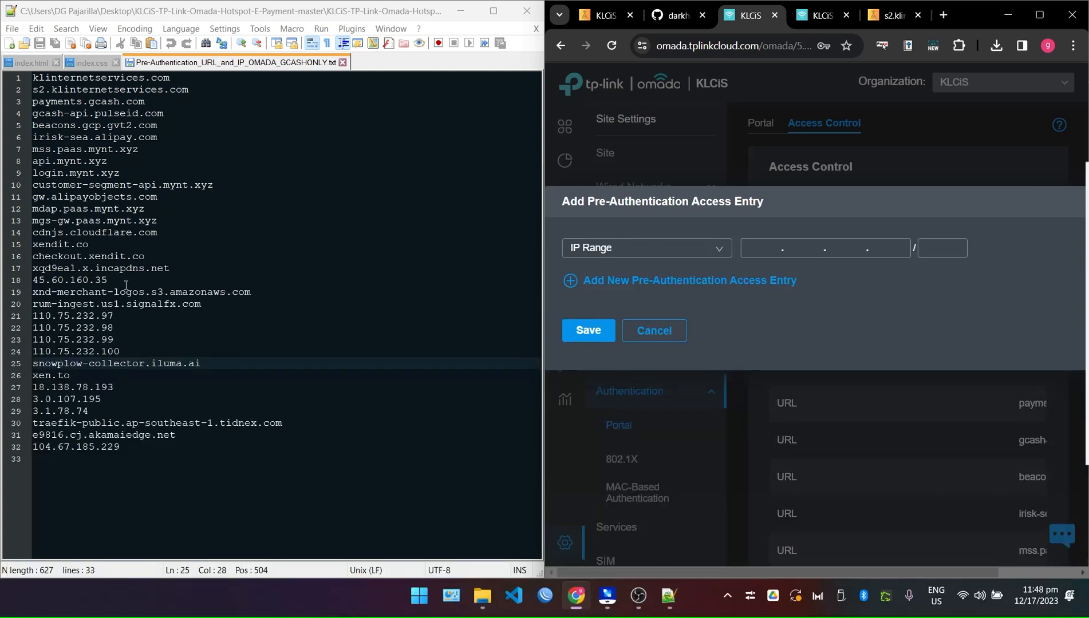
Copy 45.60.160.35 from the list into the first entry as IP range 45.60.160.35/24.
{"action": "left_click", "coordinate": [126, 285]}
{"action": "left_click", "coordinate": [150, 233]}
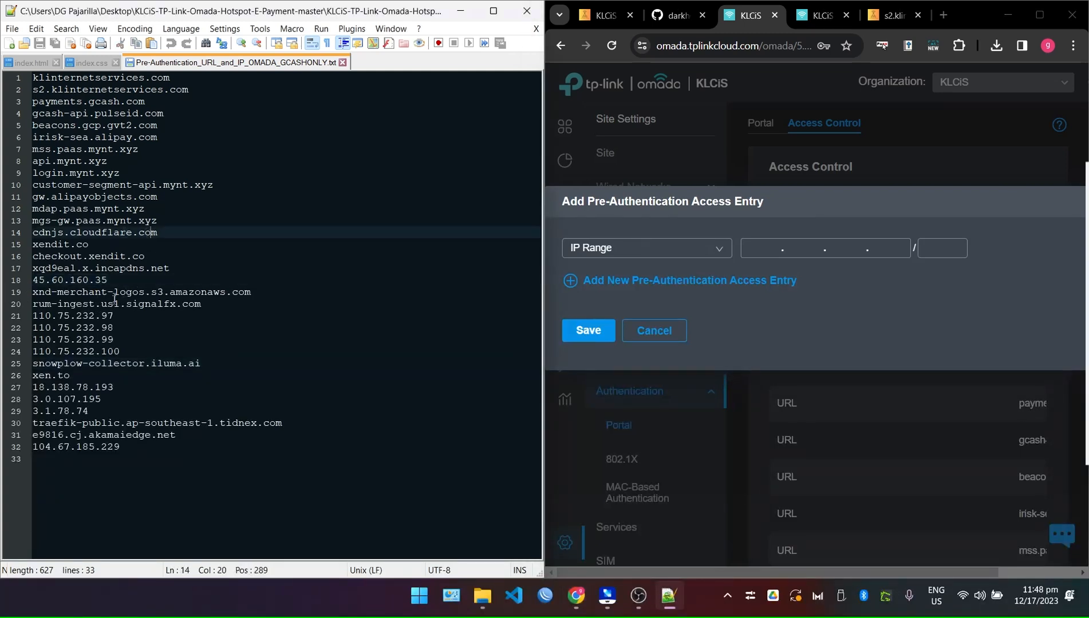
{"action": "left_click_drag", "start_coordinate": [108, 280], "coordinate": [27, 277]}
{"action": "key", "text": "ctrl+c"}
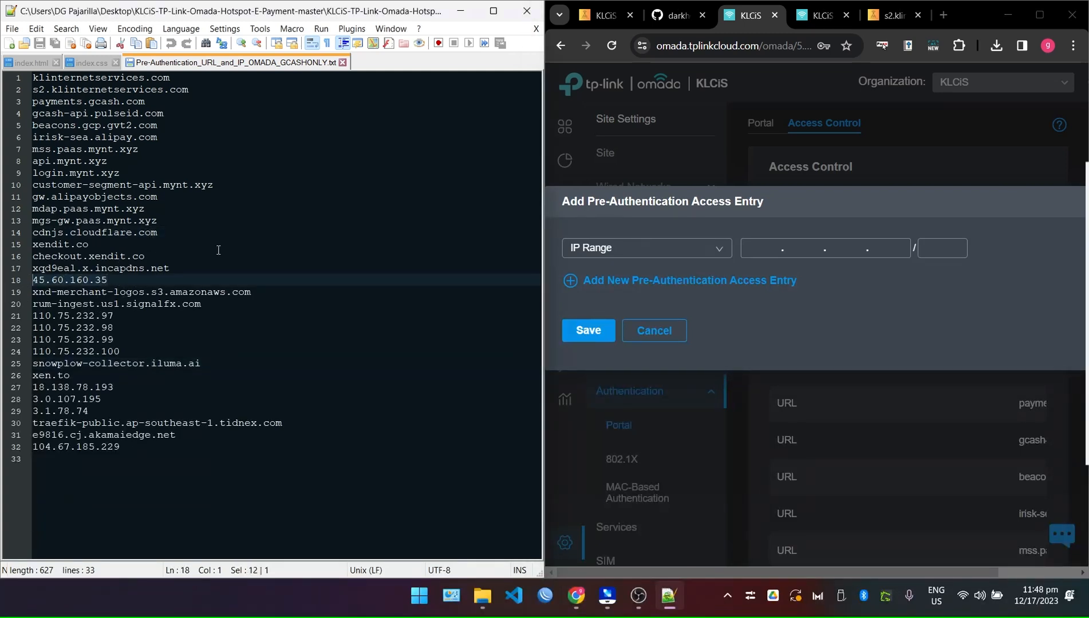
{"action": "left_click", "coordinate": [761, 248]}
{"action": "key", "text": "ctrl+v"}
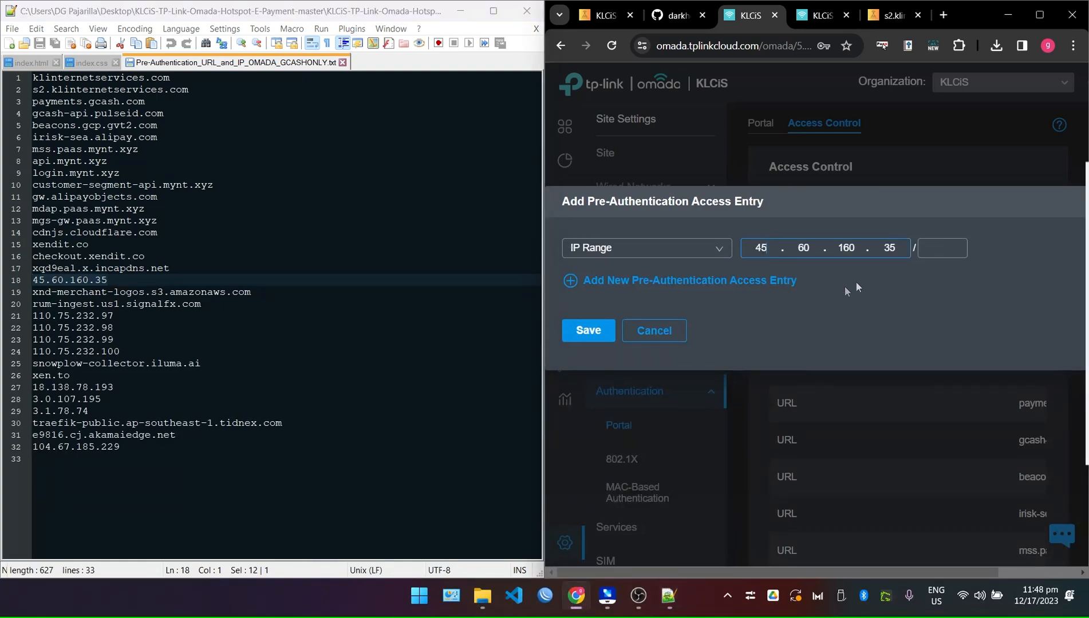
{"action": "type", "text": "24"}
Add a second entry as URL xnd-merchant-logos.s3.amazonaws.com.
{"action": "left_click", "coordinate": [570, 281]}
{"action": "left_click_drag", "start_coordinate": [302, 292], "coordinate": [25, 291]}
{"action": "key", "text": "ctrl+c"}
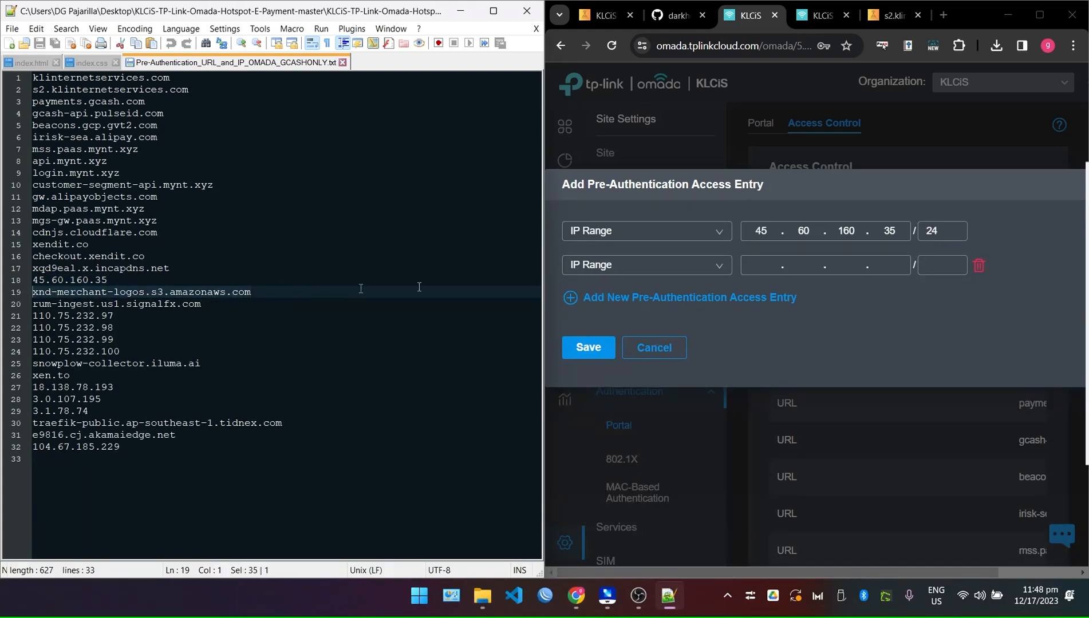
{"action": "left_click", "coordinate": [647, 273]}
{"action": "left_click", "coordinate": [595, 313]}
{"action": "left_click", "coordinate": [804, 264]}
{"action": "key", "text": "ctrl+v"}
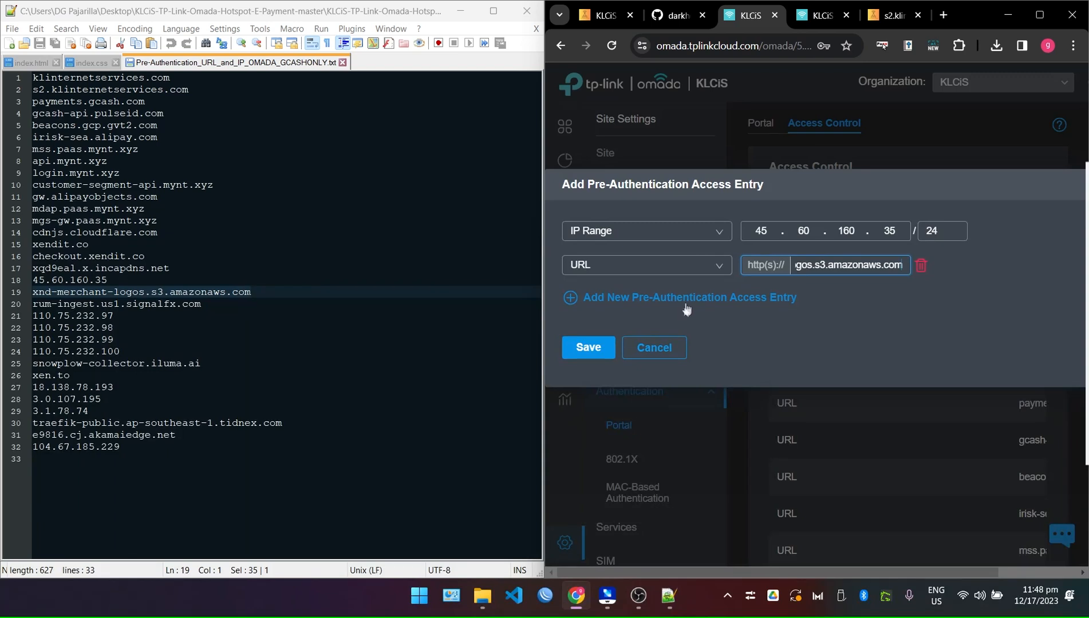
Add a third entry as URL rum-ingest.us1.signalfx.com.
{"action": "left_click", "coordinate": [664, 298]}
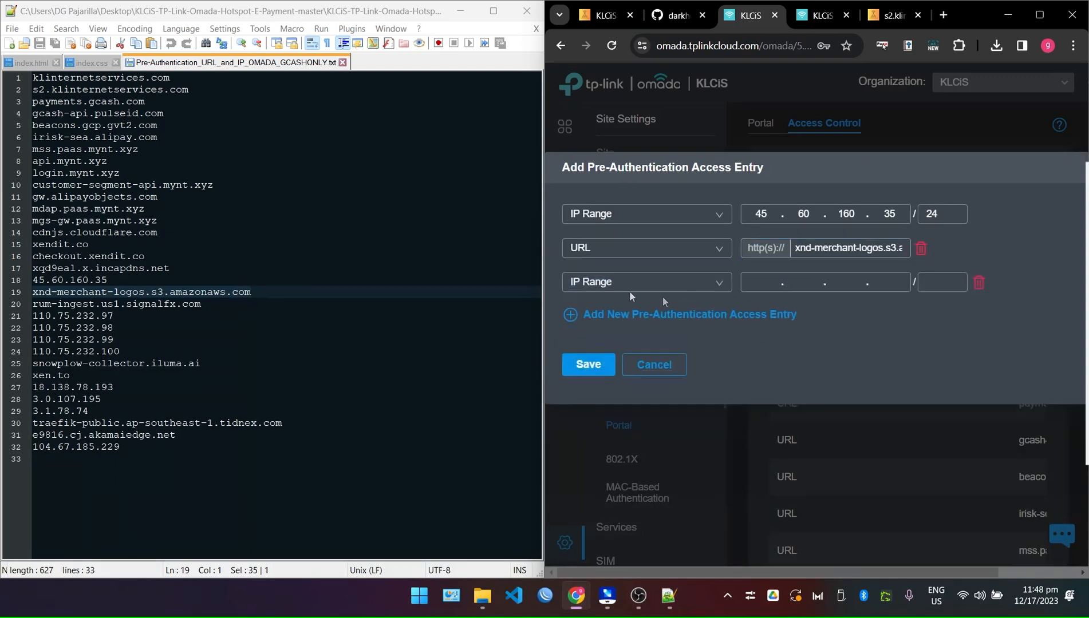
{"action": "left_click", "coordinate": [226, 303]}
{"action": "key", "text": "shift+Home"}
{"action": "key", "text": "ctrl+c"}
{"action": "left_click", "coordinate": [608, 289]}
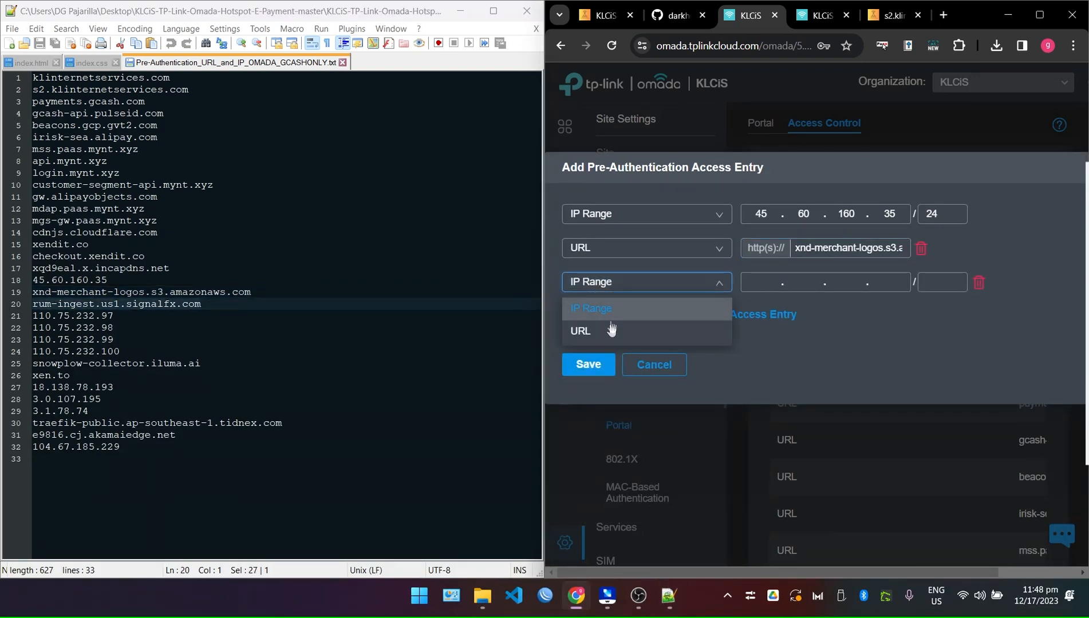
{"action": "left_click", "coordinate": [612, 330]}
{"action": "left_click", "coordinate": [817, 284]}
{"action": "key", "text": "ctrl+v"}
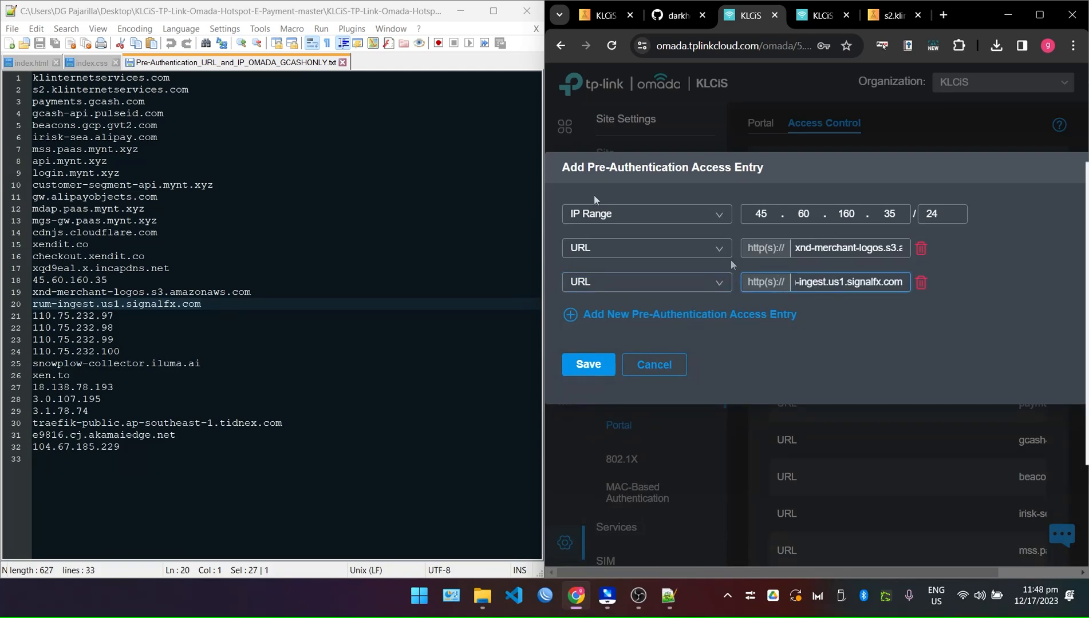
Select klinternetservices.com in the list, then cancel the dialog without saving the entries.
{"action": "left_click", "coordinate": [200, 82]}
{"action": "key", "text": "shift+Home"}
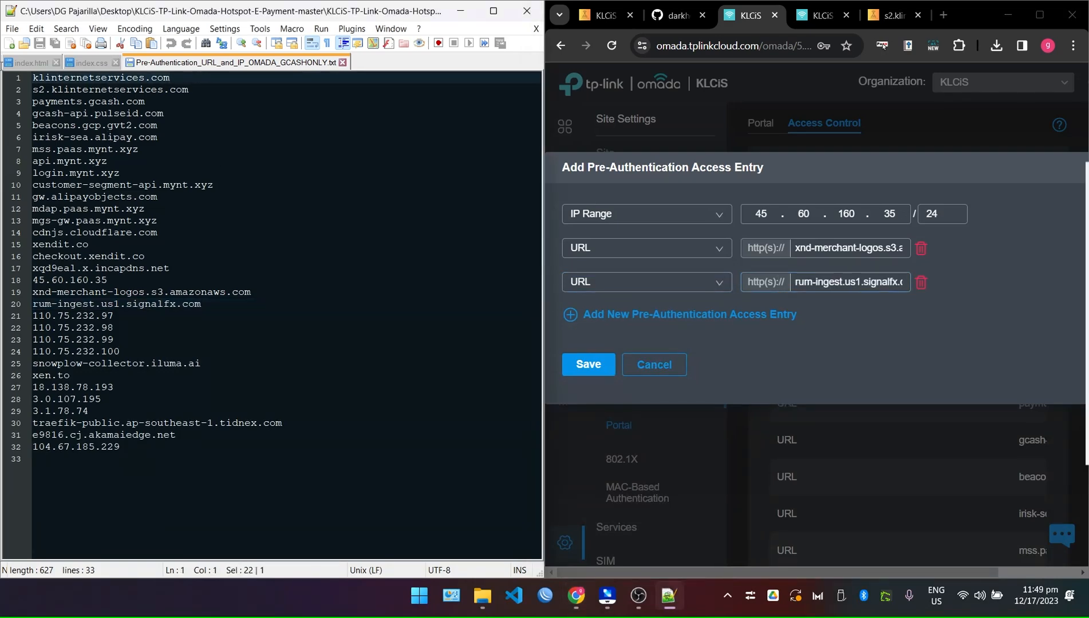
{"action": "left_click", "coordinate": [653, 365]}
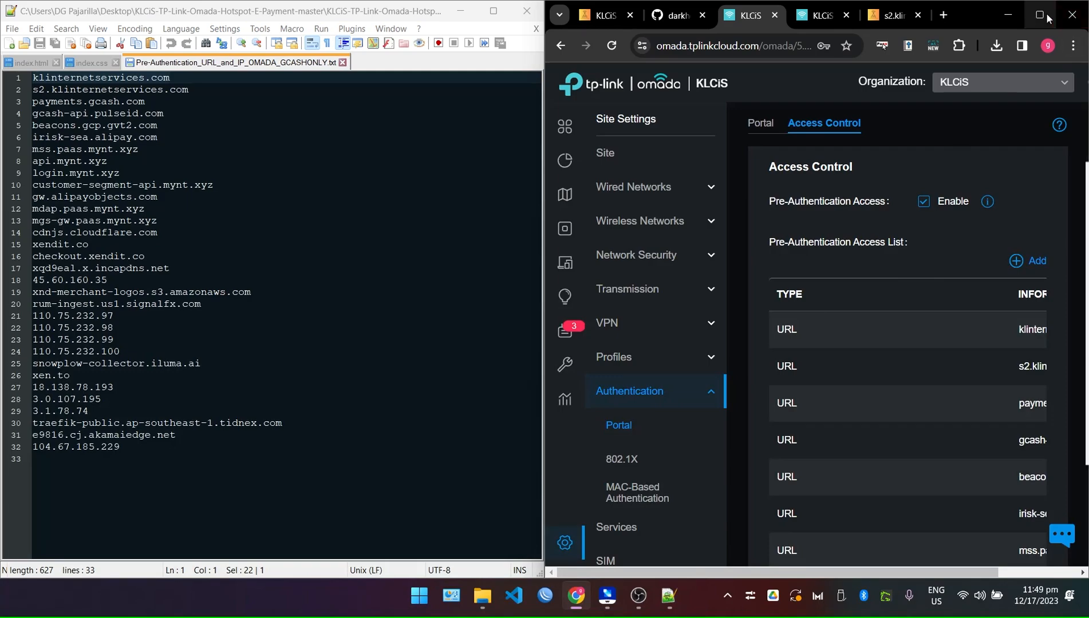
Maximize the browser, page through all 32 pre-authentication entries, then view the Portal list.
{"action": "left_click", "coordinate": [1040, 15]}
{"action": "scroll", "coordinate": [666, 413], "scroll_direction": "down", "scroll_amount": 5}
{"action": "scroll", "coordinate": [471, 402], "scroll_direction": "up", "scroll_amount": 5}
{"action": "scroll", "coordinate": [492, 448], "scroll_direction": "down", "scroll_amount": 5}
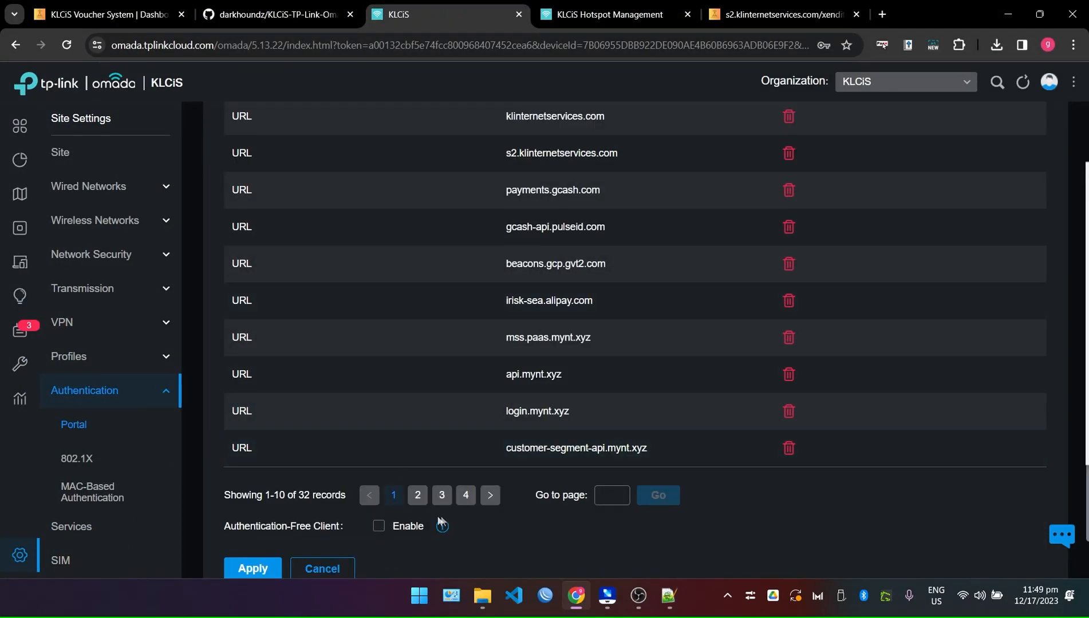
{"action": "left_click", "coordinate": [418, 495]}
{"action": "left_click", "coordinate": [446, 495]}
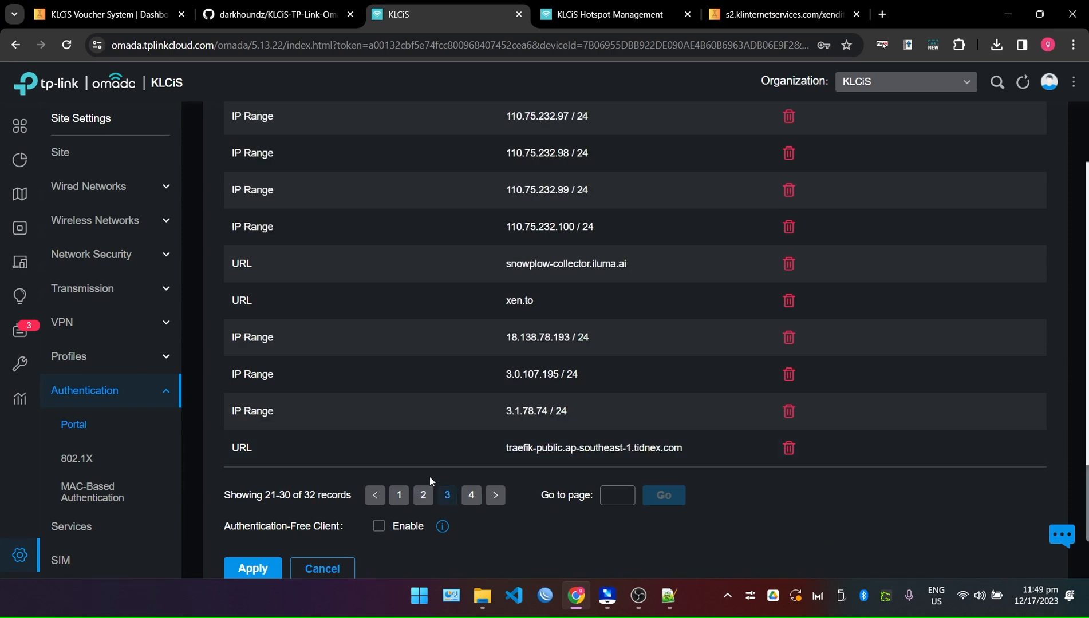
{"action": "scroll", "coordinate": [429, 475], "scroll_direction": "up", "scroll_amount": 5}
{"action": "left_click_drag", "start_coordinate": [584, 335], "coordinate": [492, 327]}
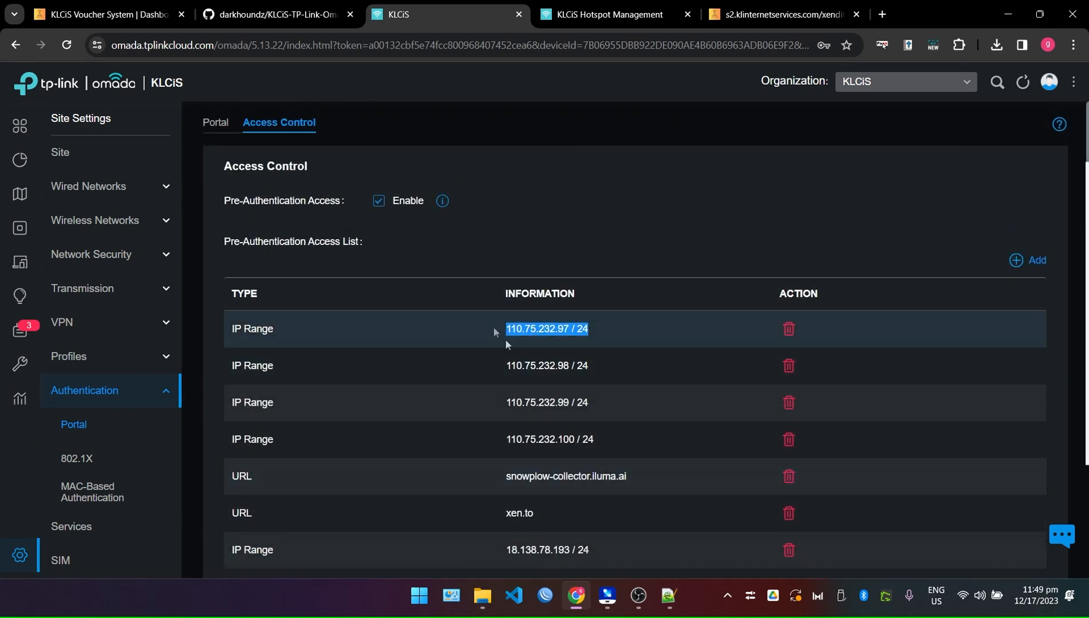
{"action": "scroll", "coordinate": [492, 327], "scroll_direction": "down", "scroll_amount": 3}
{"action": "scroll", "coordinate": [522, 517], "scroll_direction": "down", "scroll_amount": 2}
{"action": "left_click", "coordinate": [470, 435]}
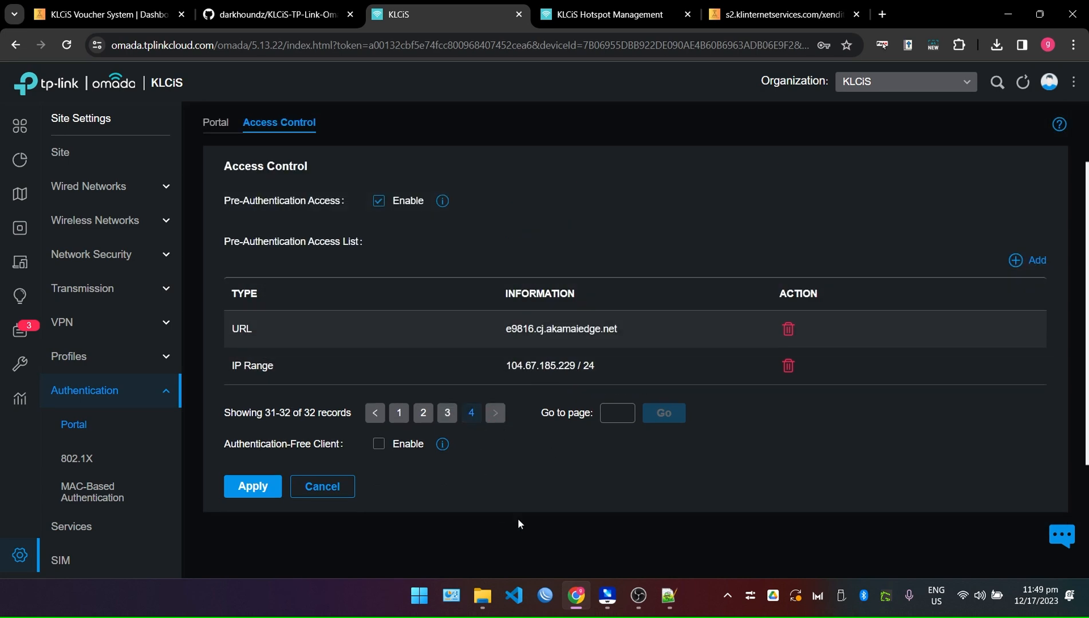
{"action": "left_click", "coordinate": [215, 124]}
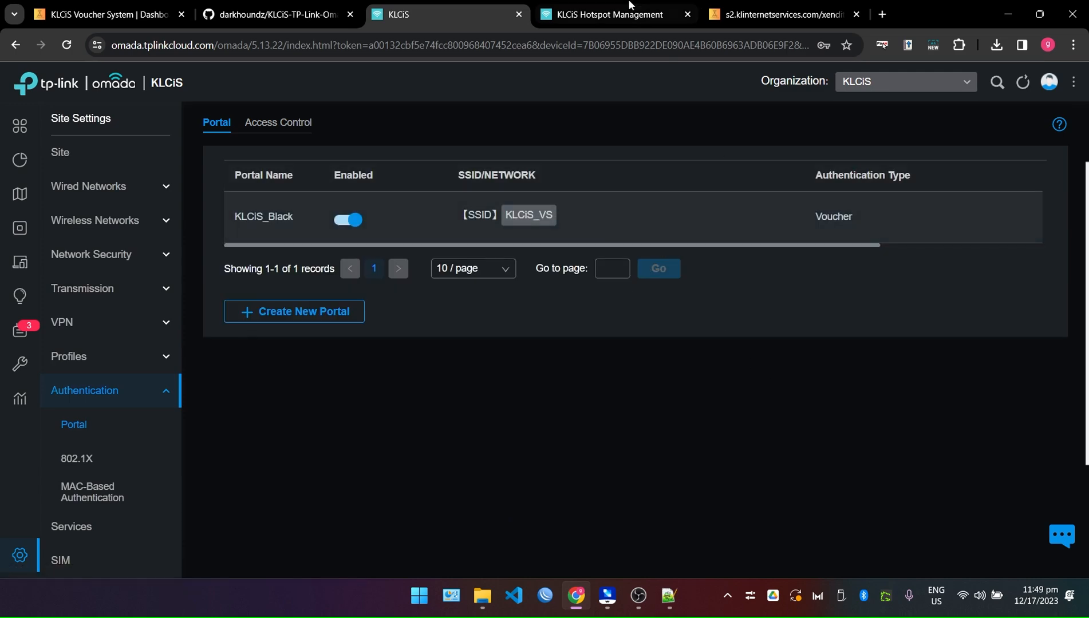
{"action": "left_click", "coordinate": [641, 22]}
Bring up the MirrorGo phone mirror and place it mid-screen beside the PHP 10 voucher group.
{"action": "scroll", "coordinate": [474, 400], "scroll_direction": "down", "scroll_amount": 3}
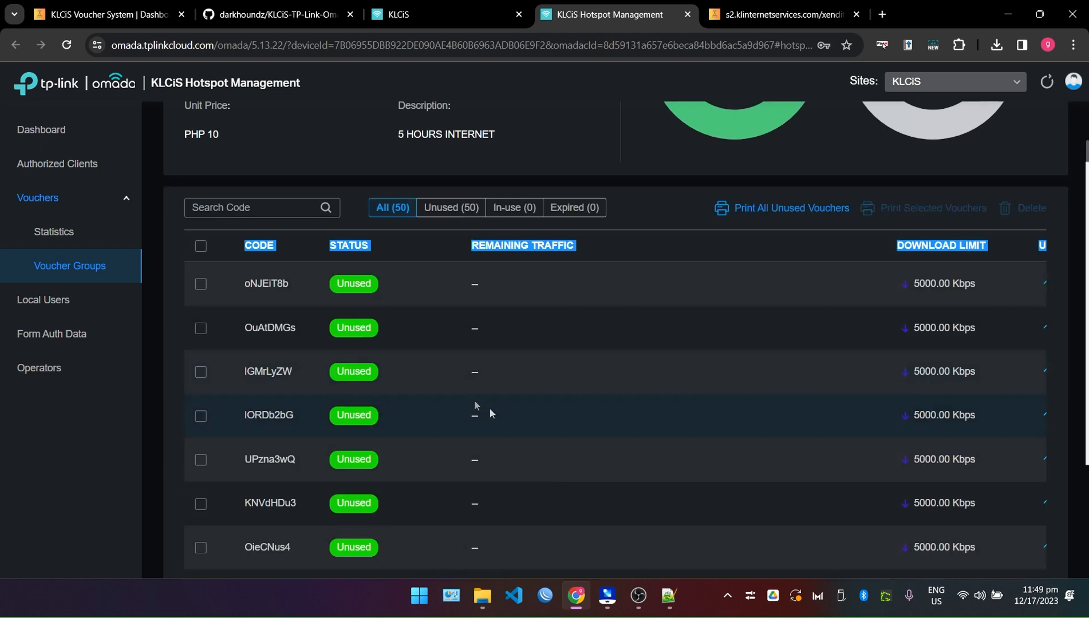
{"action": "scroll", "coordinate": [476, 387], "scroll_direction": "up", "scroll_amount": 4}
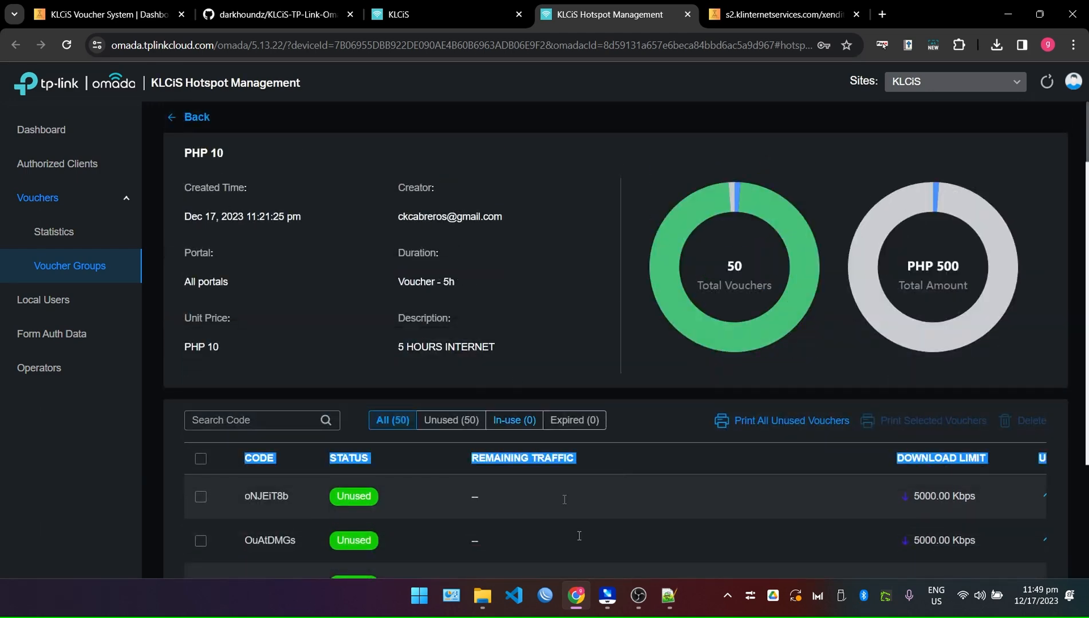
{"action": "left_click", "coordinate": [607, 596]}
{"action": "left_click_drag", "start_coordinate": [916, 27], "coordinate": [568, 26]}
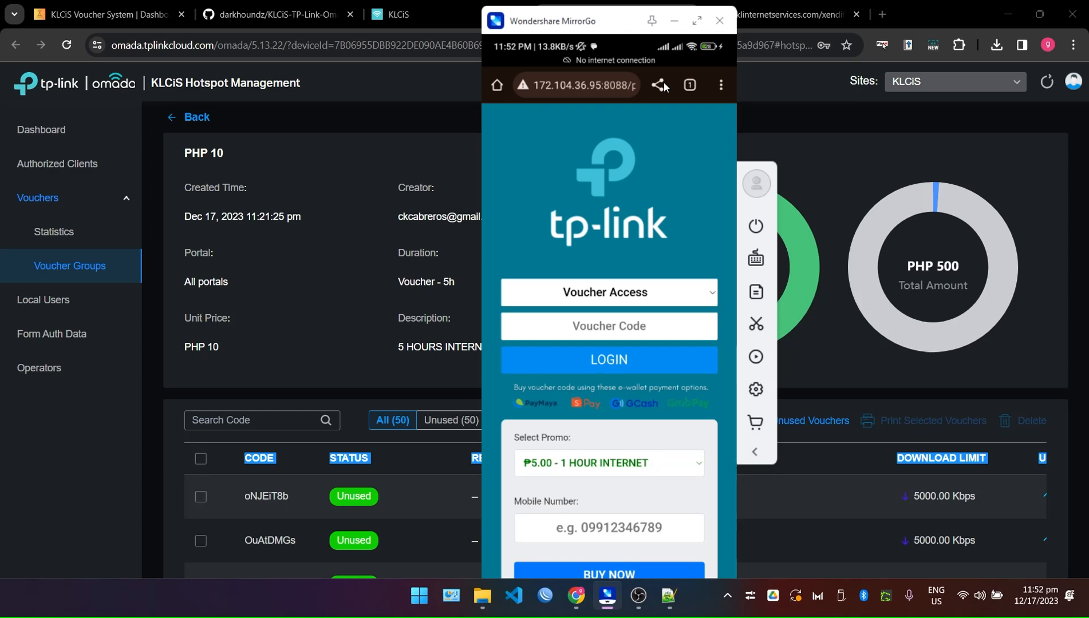
Load google.com on the mirrored phone, then move the MirrorGo window to the right edge.
{"action": "scroll", "coordinate": [664, 87], "scroll_direction": "down", "scroll_amount": 2}
{"action": "scroll", "coordinate": [664, 87], "scroll_direction": "up", "scroll_amount": 2}
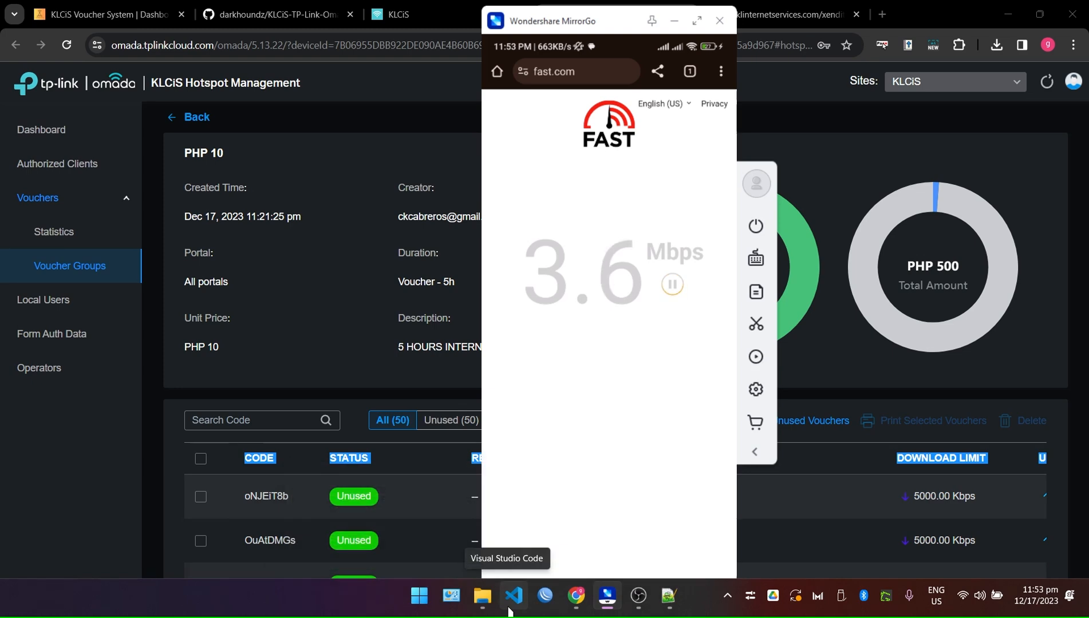
{"action": "key", "text": "super"}
{"action": "key", "text": "super"}
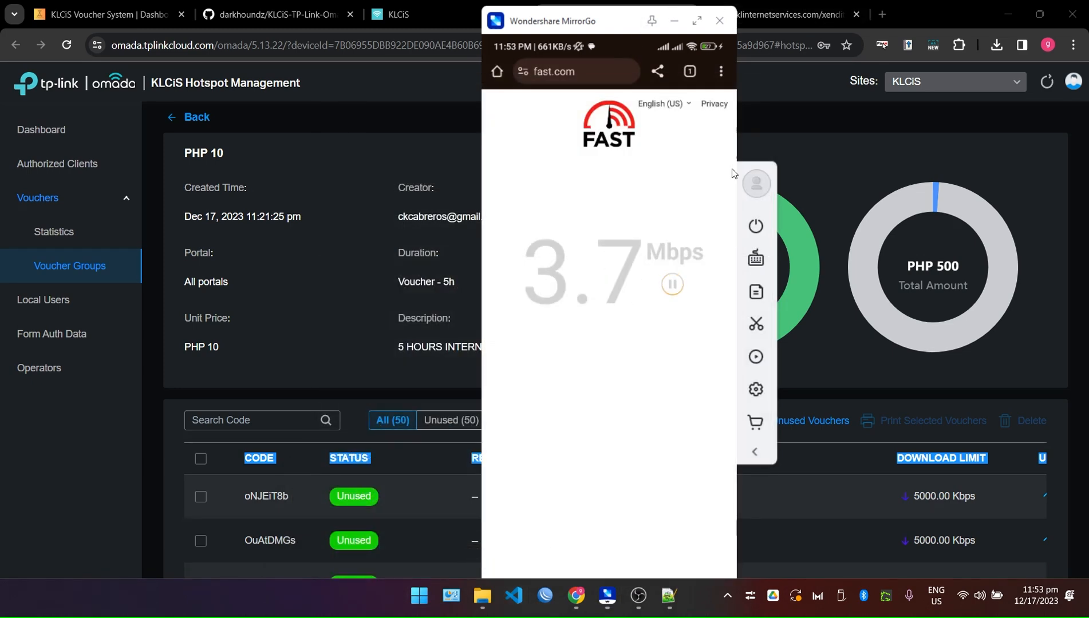
{"action": "type", "text": "go"}
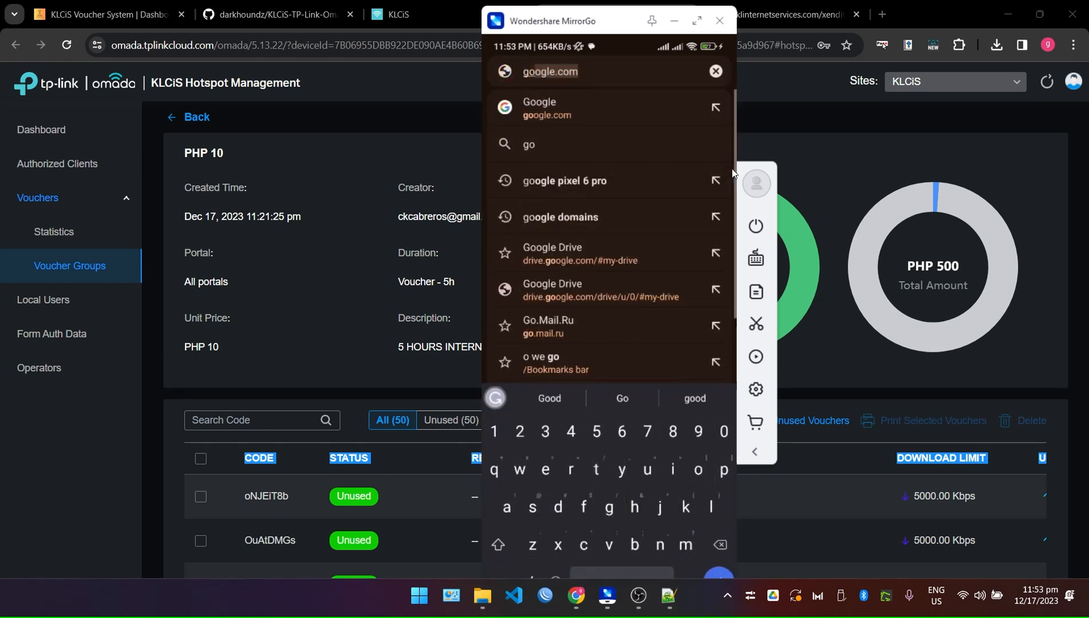
{"action": "key", "text": "Return"}
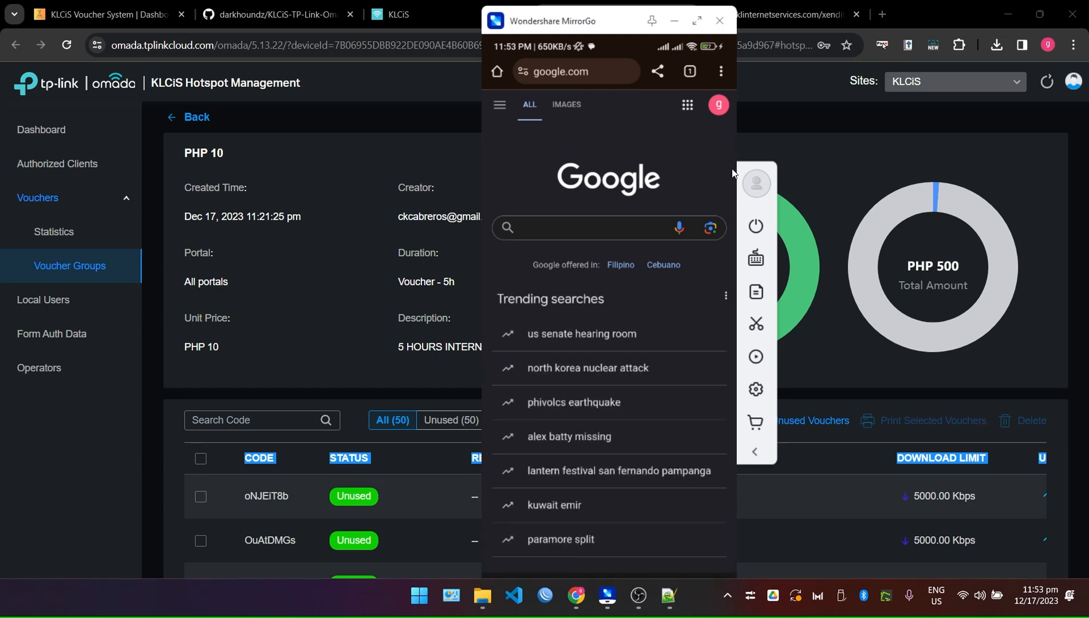
{"action": "left_click_drag", "start_coordinate": [522, 26], "coordinate": [884, 27]}
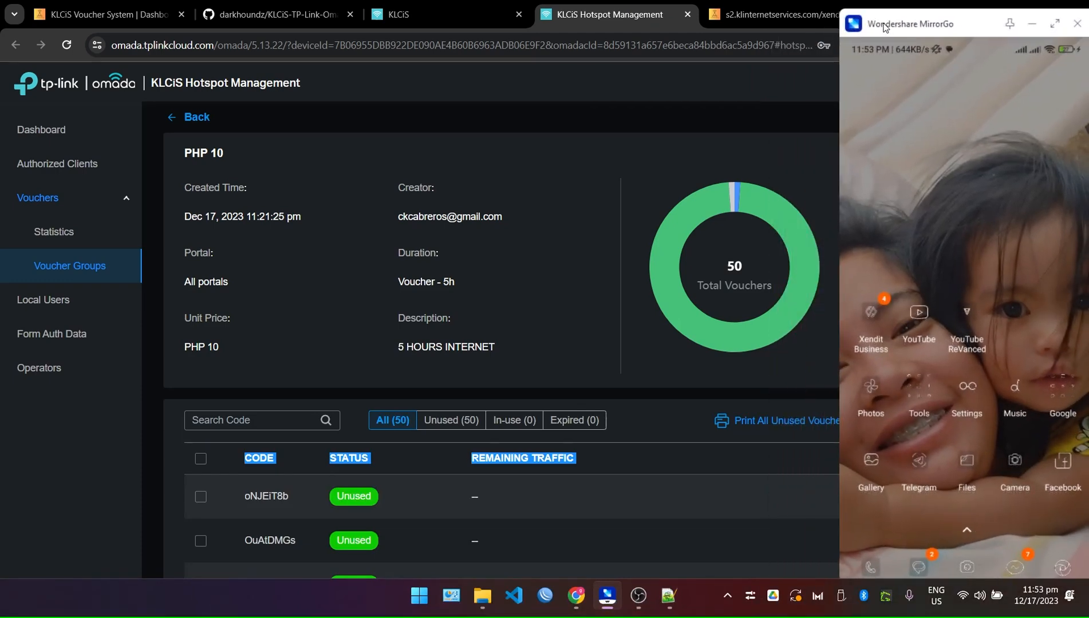
Review the voucher statistics charts (PHP 25 and PHP 40), then open the controller's Devices list.
{"action": "left_click", "coordinate": [518, 233]}
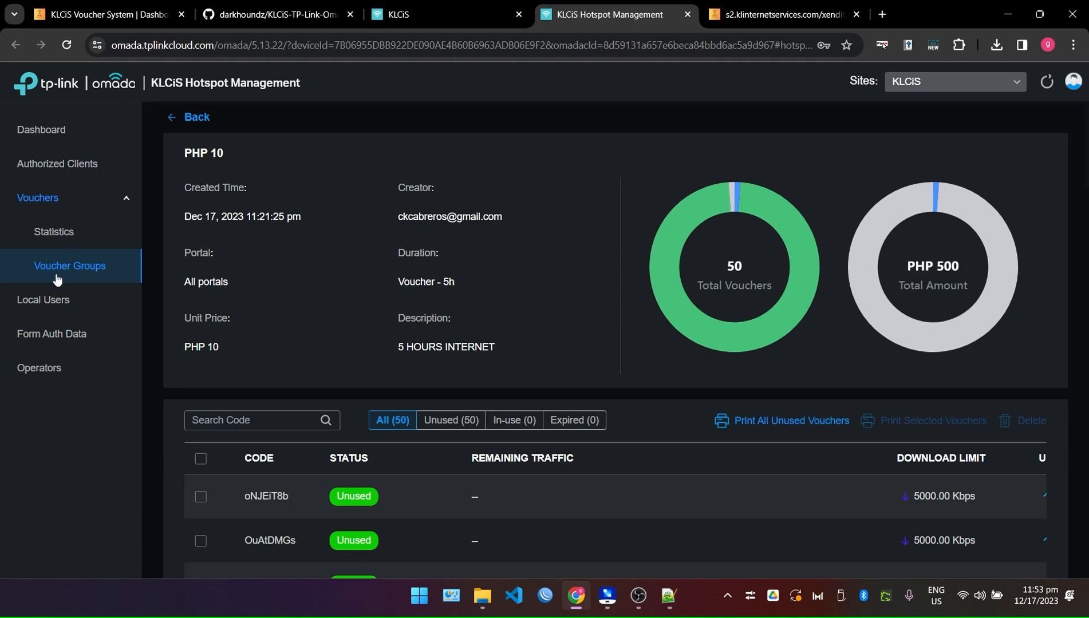
{"action": "left_click", "coordinate": [66, 241]}
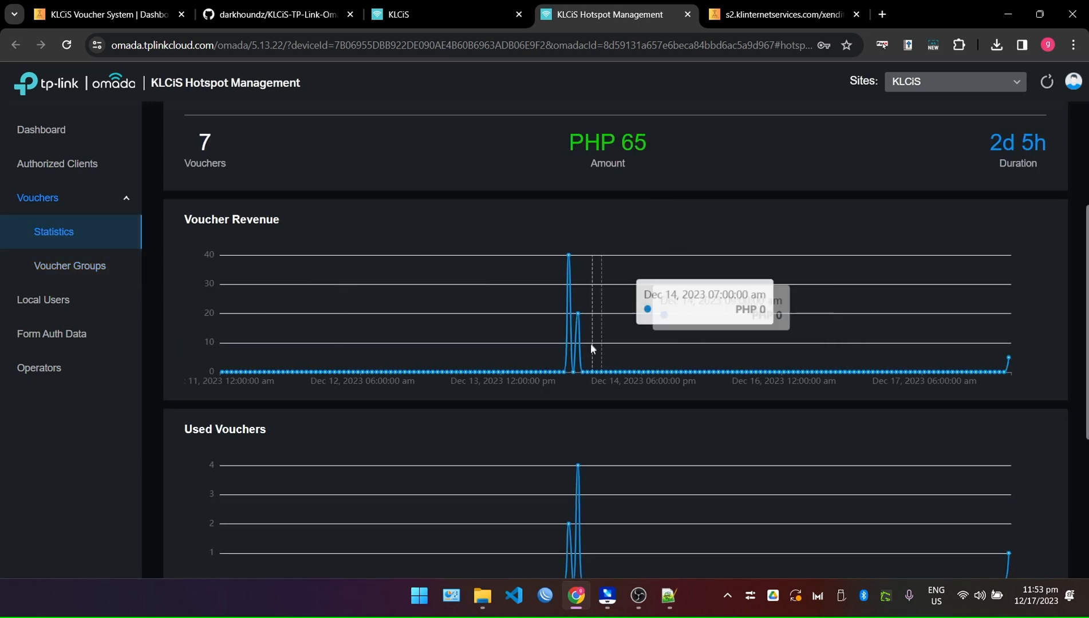
{"action": "scroll", "coordinate": [593, 321], "scroll_direction": "down", "scroll_amount": 2}
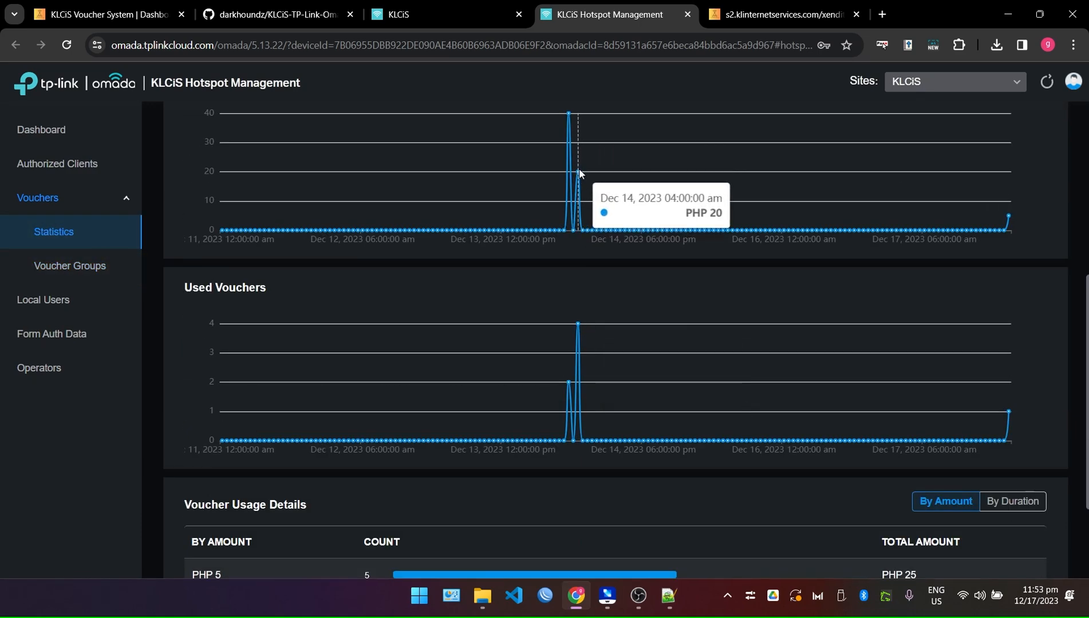
{"action": "scroll", "coordinate": [619, 420], "scroll_direction": "down", "scroll_amount": 2}
{"action": "scroll", "coordinate": [619, 419], "scroll_direction": "up", "scroll_amount": 5}
{"action": "scroll", "coordinate": [1002, 343], "scroll_direction": "down", "scroll_amount": 3}
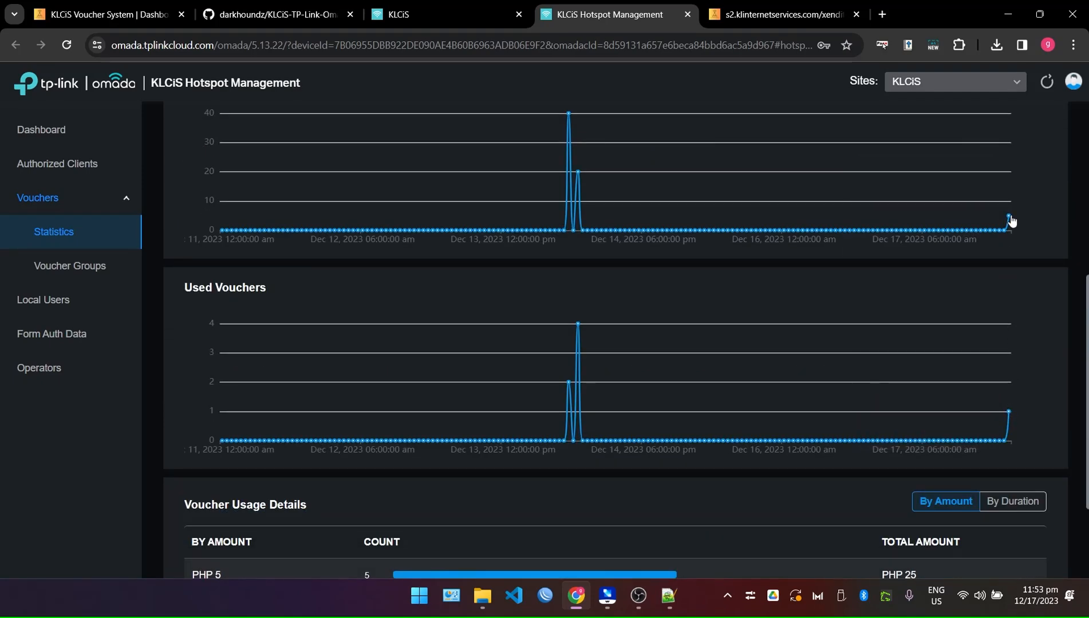
{"action": "scroll", "coordinate": [765, 386], "scroll_direction": "down", "scroll_amount": 2}
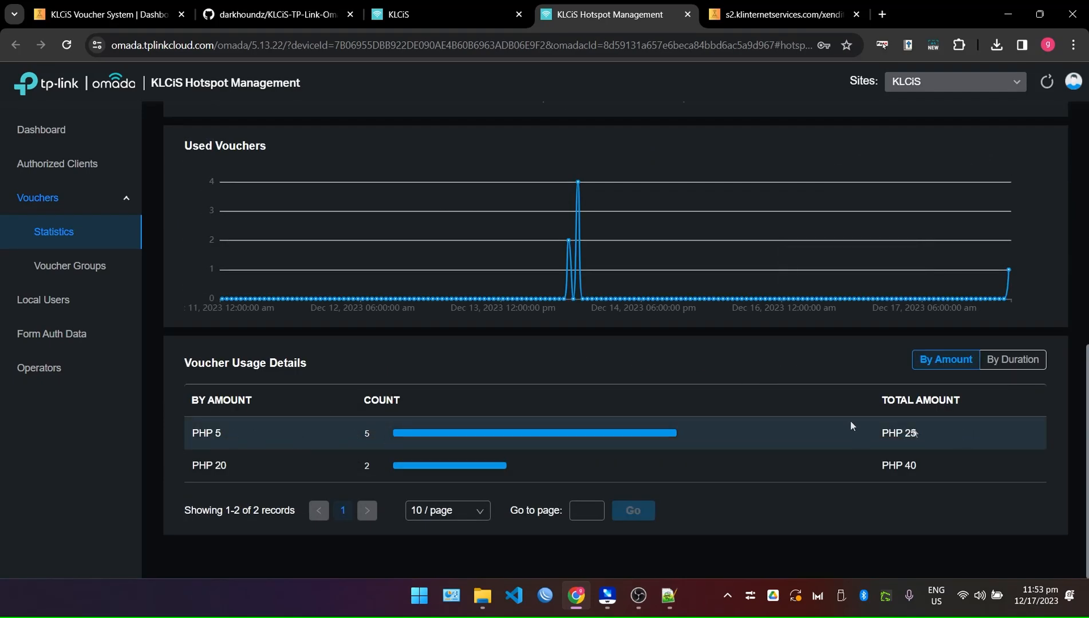
{"action": "scroll", "coordinate": [949, 434], "scroll_direction": "up", "scroll_amount": 5}
{"action": "left_click", "coordinate": [437, 6]}
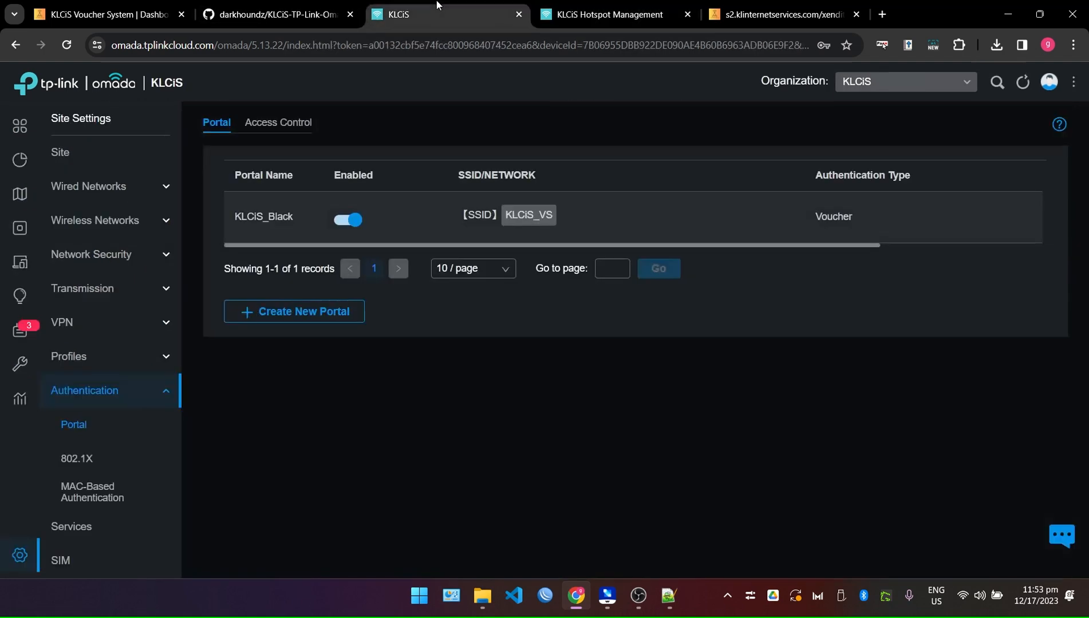
{"action": "left_click", "coordinate": [44, 236]}
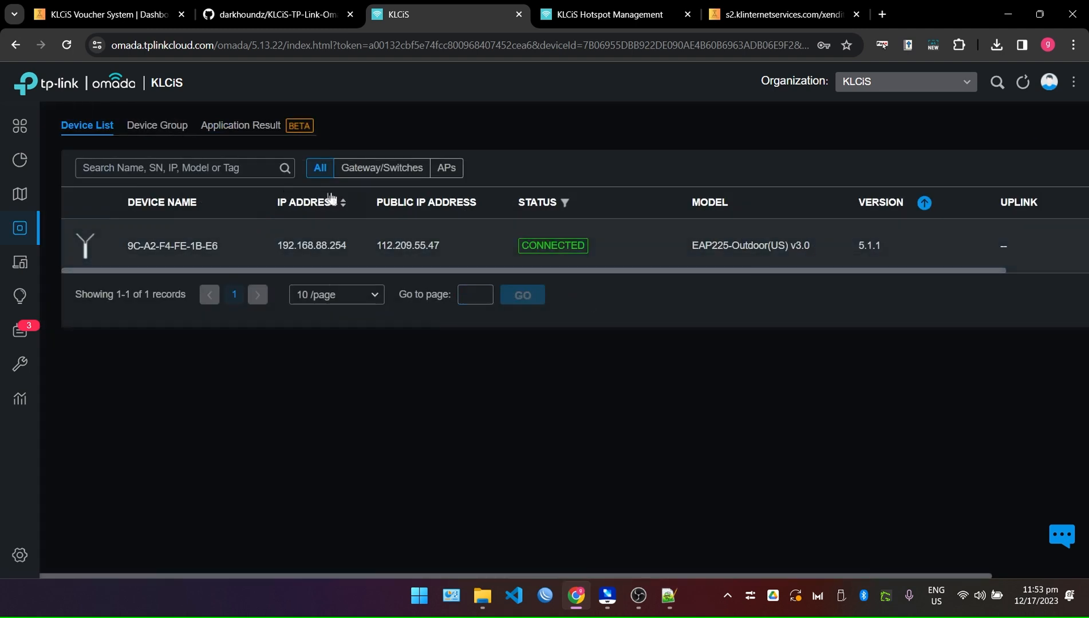
Move from the EAP225-Outdoor access point details to the Clients list and open client M2012K11AG.
{"action": "left_click", "coordinate": [449, 241]}
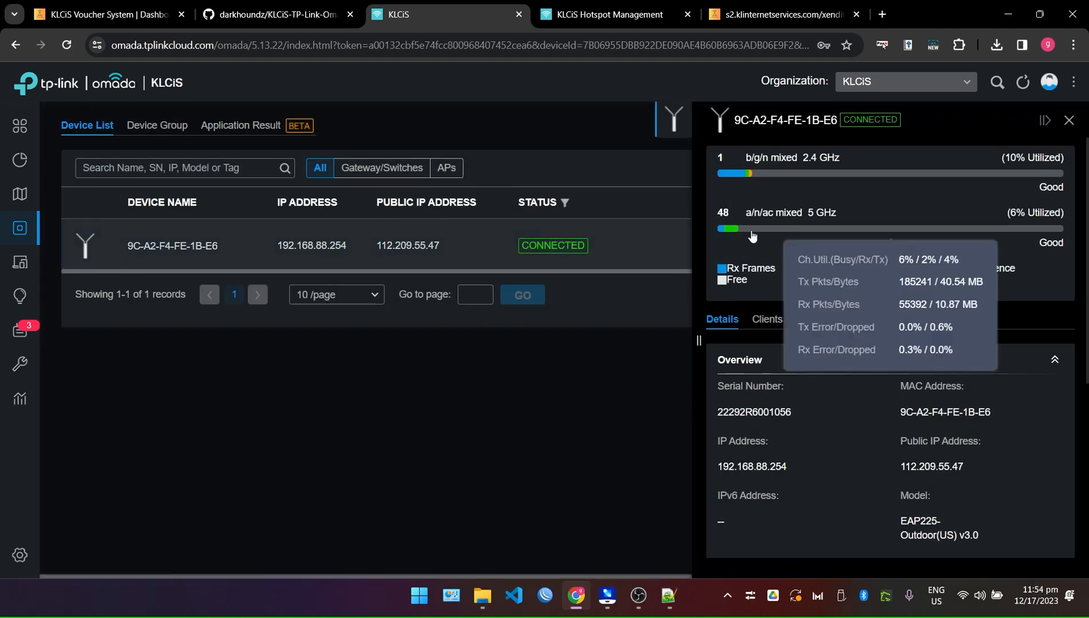
{"action": "left_click", "coordinate": [23, 261]}
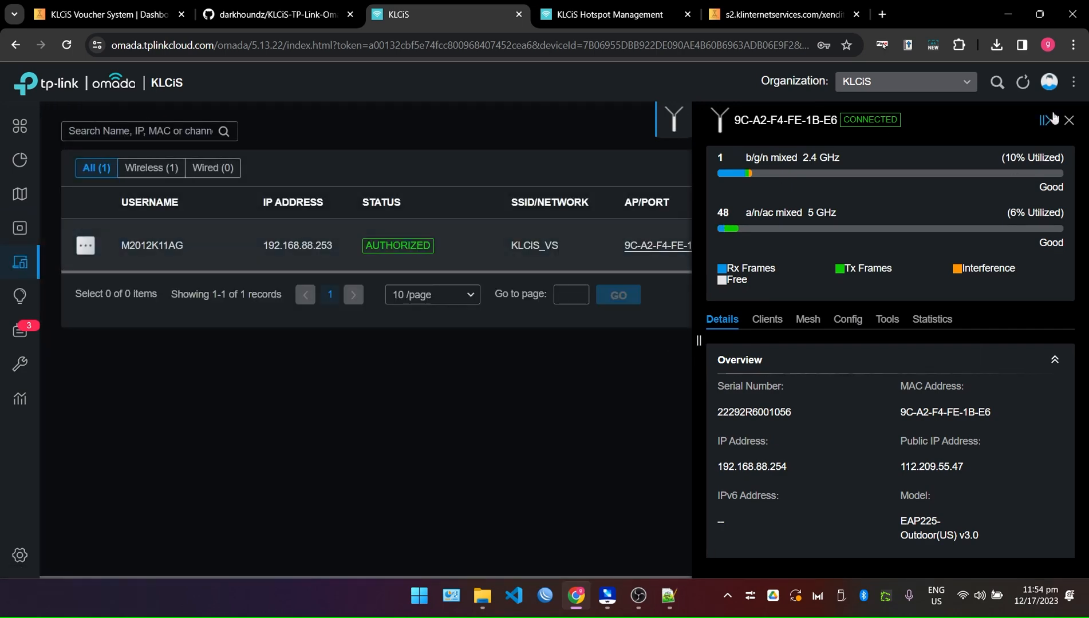
{"action": "left_click", "coordinate": [1068, 122]}
{"action": "left_click_drag", "start_coordinate": [797, 271], "coordinate": [695, 273]}
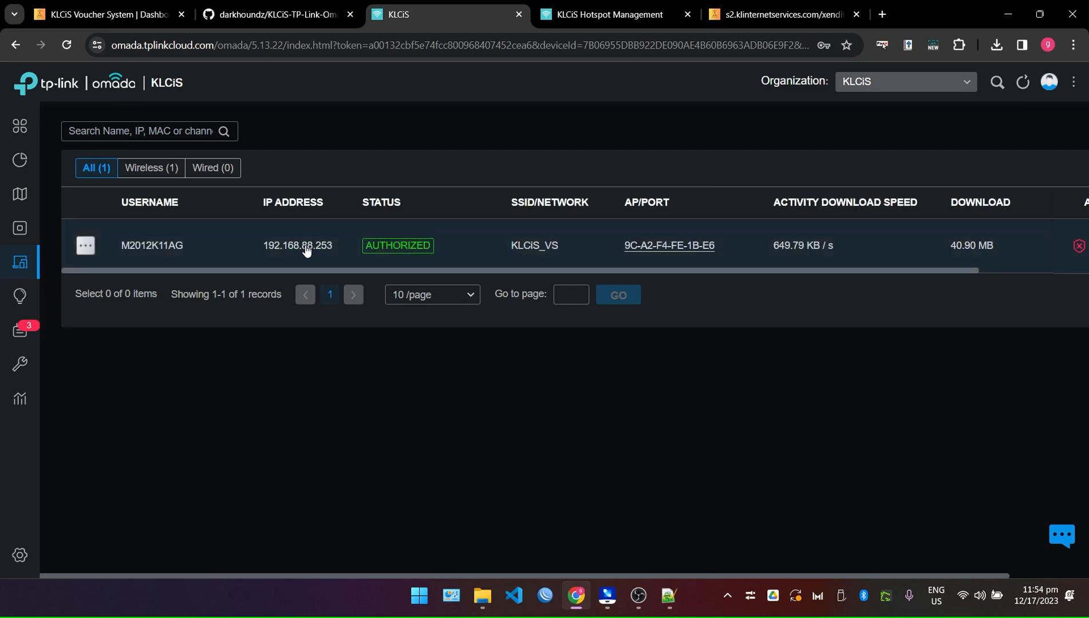
{"action": "left_click", "coordinate": [584, 232]}
Browse M2012K11AG's Details, History and Config tabs, then switch to the GitHub repository.
{"action": "scroll", "coordinate": [900, 395], "scroll_direction": "down", "scroll_amount": 5}
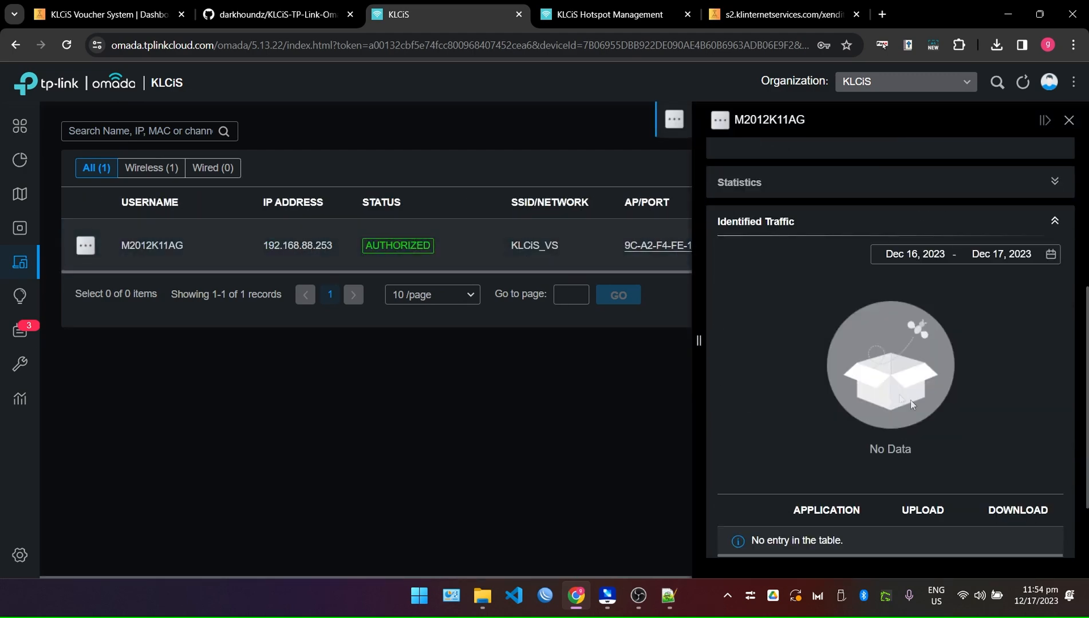
{"action": "scroll", "coordinate": [949, 409], "scroll_direction": "down", "scroll_amount": 1}
{"action": "scroll", "coordinate": [948, 408], "scroll_direction": "up", "scroll_amount": 6}
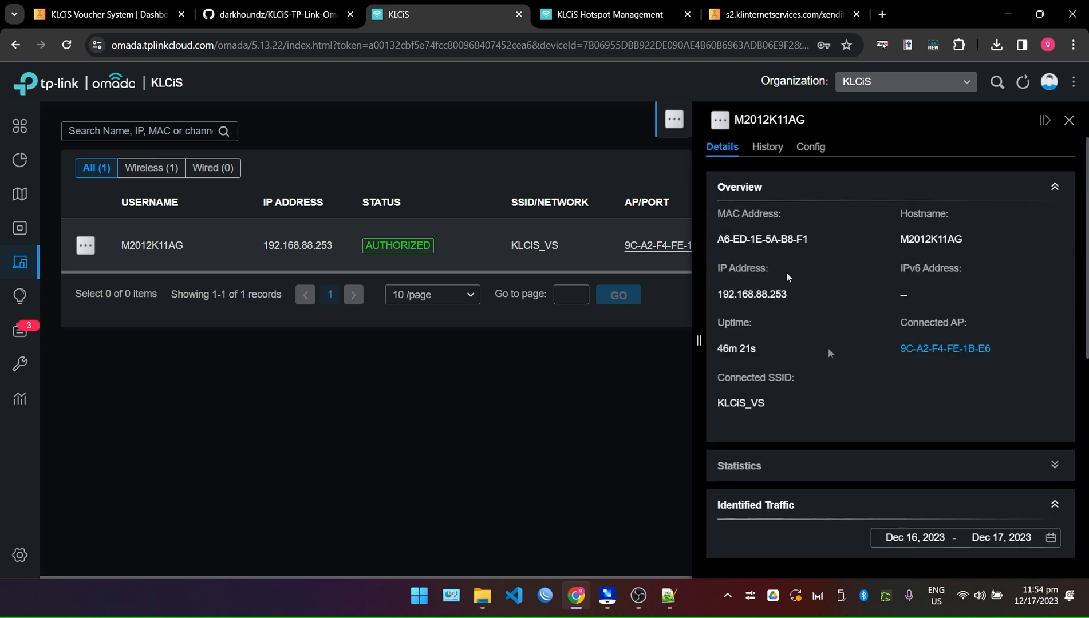
{"action": "left_click", "coordinate": [767, 146]}
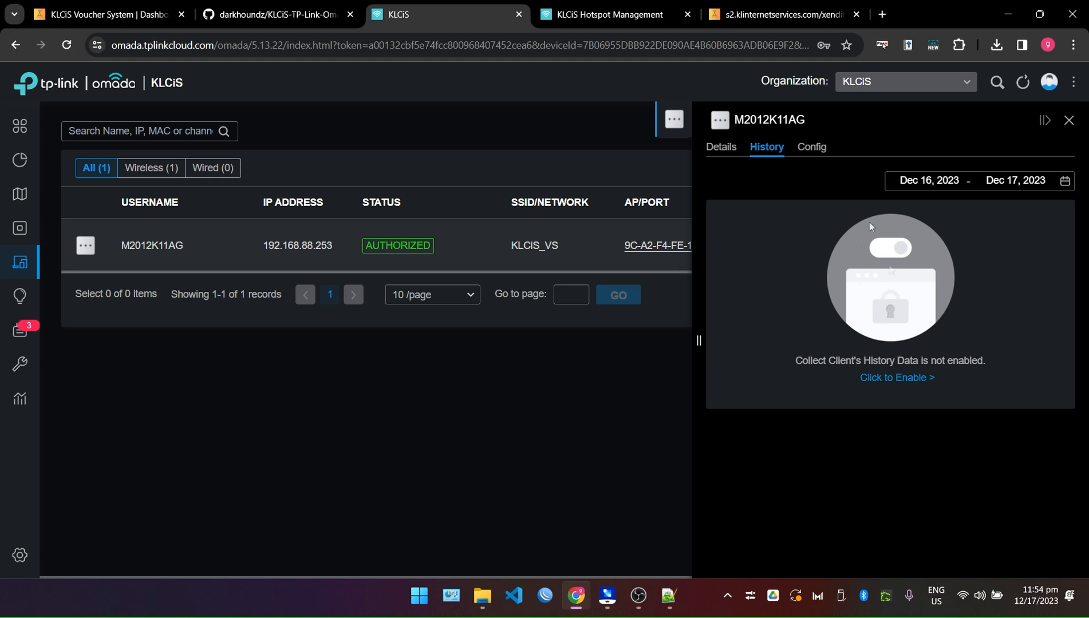
{"action": "left_click", "coordinate": [812, 147]}
{"action": "left_click", "coordinate": [717, 147]}
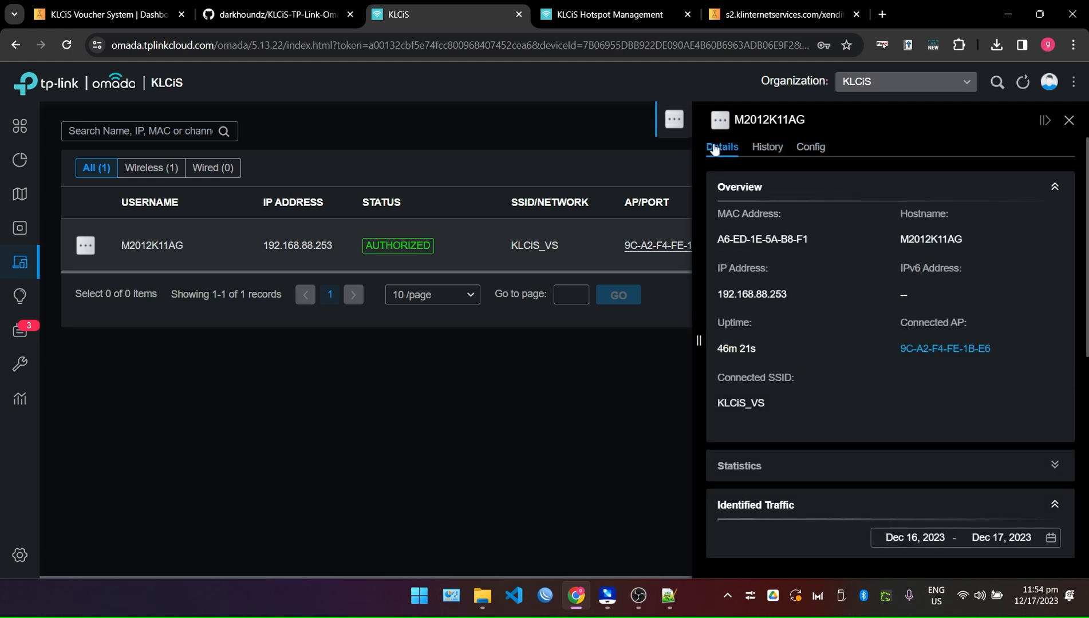
{"action": "left_click", "coordinate": [809, 147]}
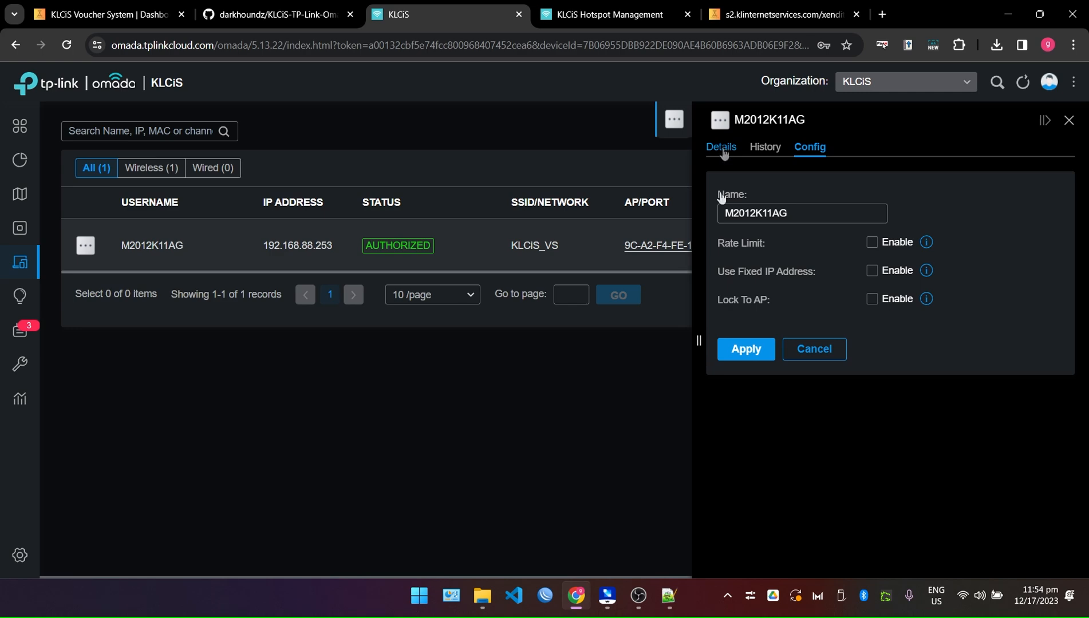
{"action": "left_click", "coordinate": [721, 147]}
{"action": "scroll", "coordinate": [784, 450], "scroll_direction": "down", "scroll_amount": 5}
{"action": "scroll", "coordinate": [844, 386], "scroll_direction": "up", "scroll_amount": 3}
{"action": "scroll", "coordinate": [844, 386], "scroll_direction": "up", "scroll_amount": 2}
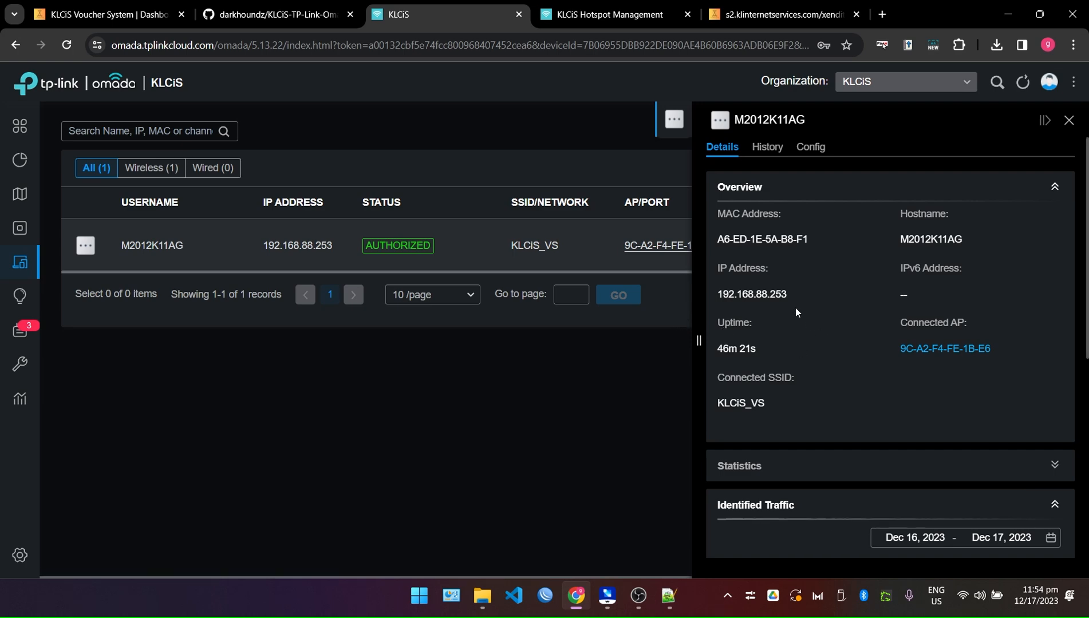
{"action": "left_click", "coordinate": [282, 6]}
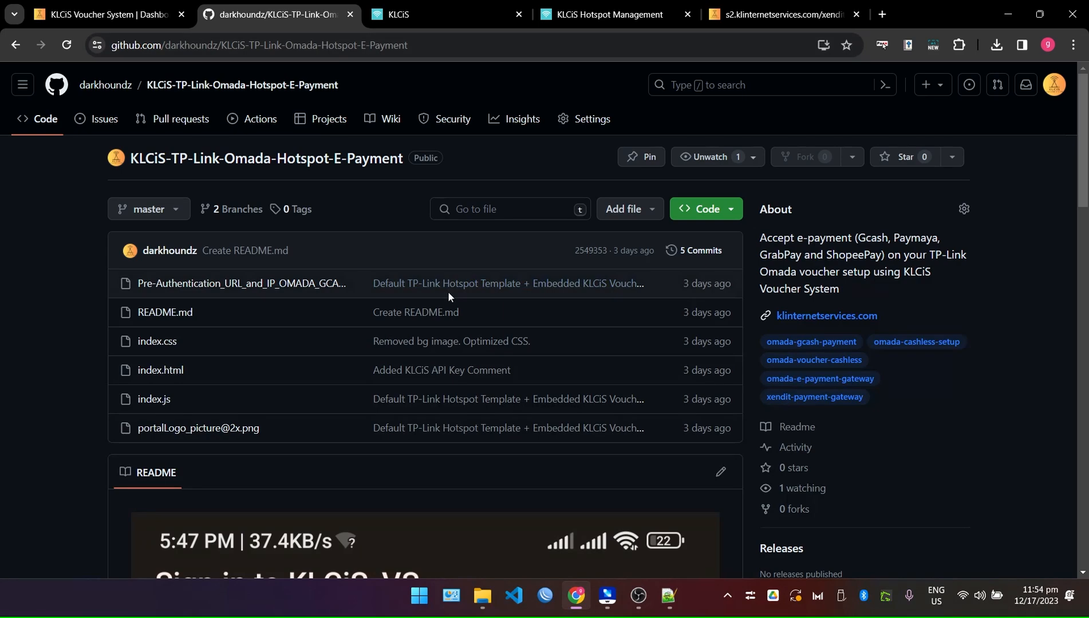
Open the repository owner's profile and look over pinned repositories like KLCiS-AdoPisoft-E-Payment.
{"action": "scroll", "coordinate": [968, 309], "scroll_direction": "down", "scroll_amount": 3}
{"action": "scroll", "coordinate": [971, 319], "scroll_direction": "up", "scroll_amount": 3}
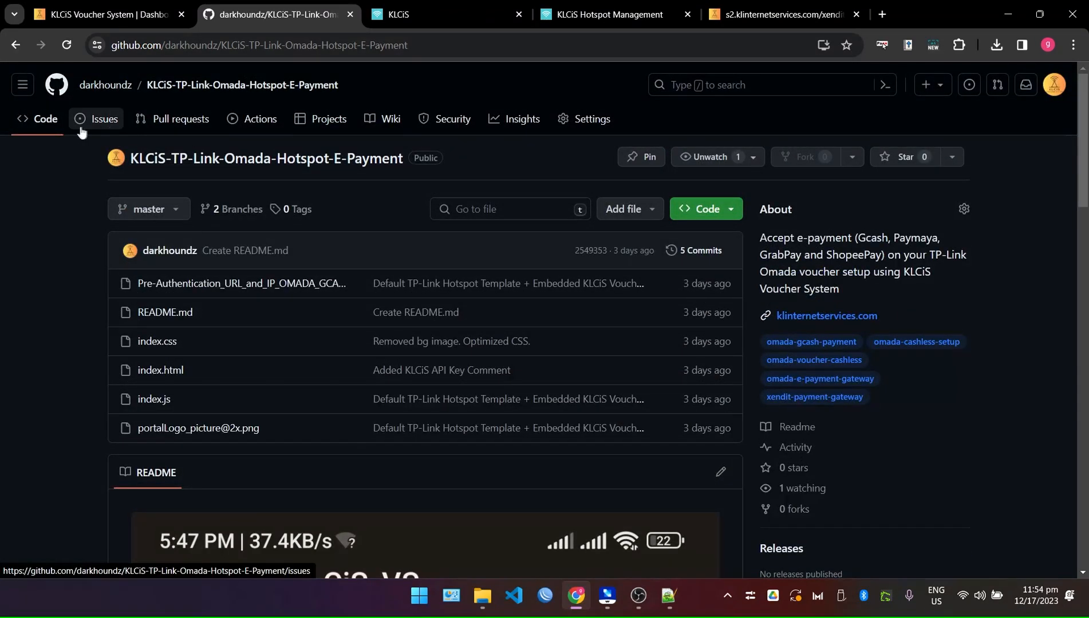
{"action": "left_click", "coordinate": [99, 86]}
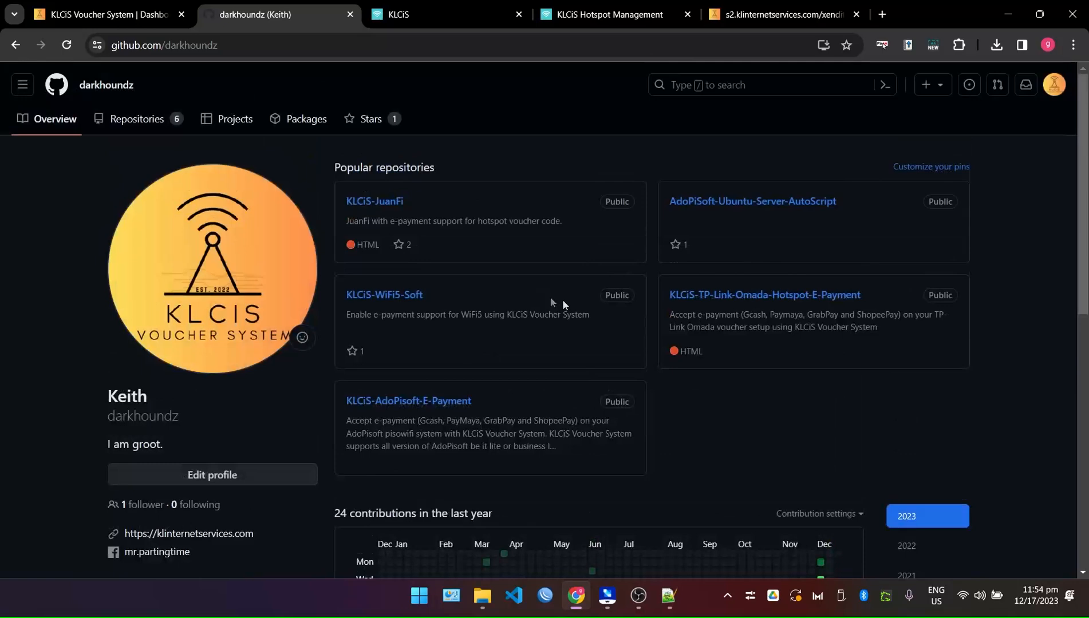
{"action": "scroll", "coordinate": [558, 285], "scroll_direction": "down", "scroll_amount": 1}
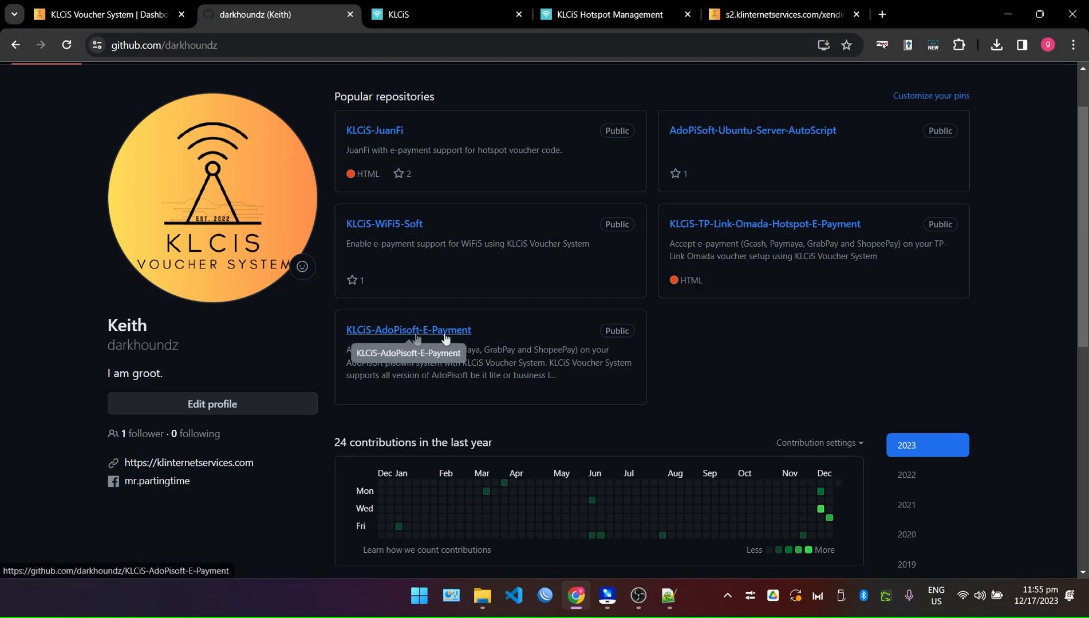
{"action": "left_click_drag", "start_coordinate": [486, 337], "coordinate": [333, 338]}
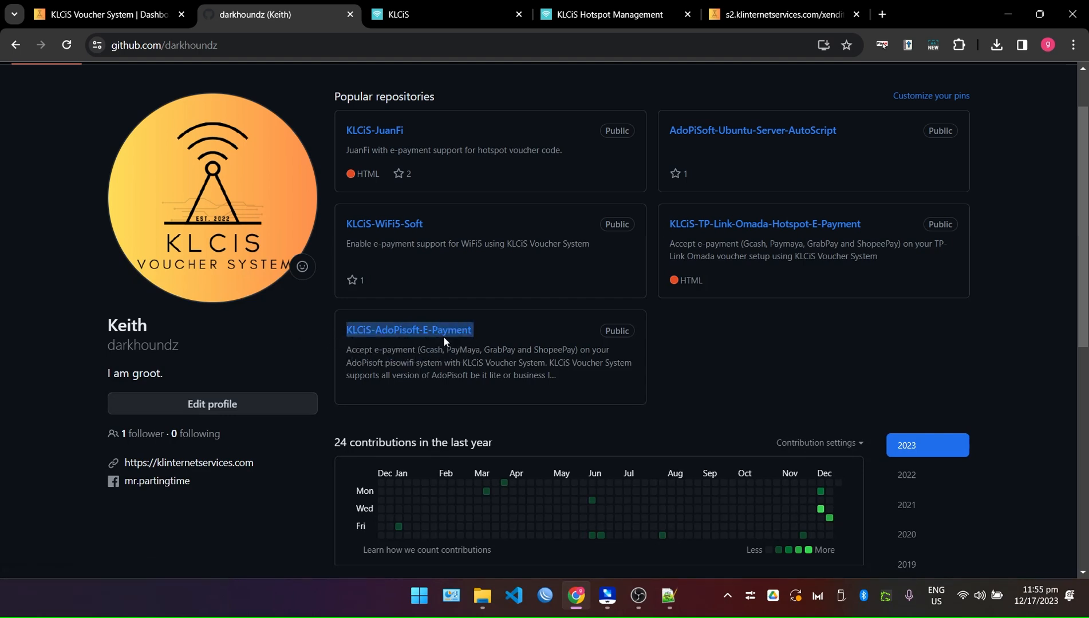
{"action": "left_click", "coordinate": [527, 306]}
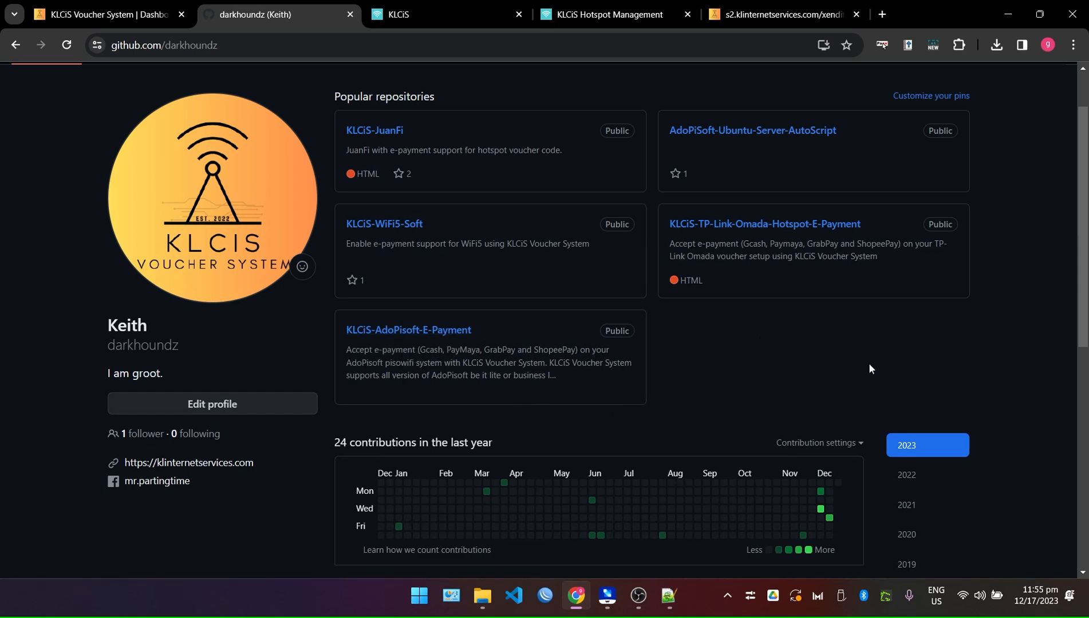
{"action": "scroll", "coordinate": [869, 368], "scroll_direction": "up", "scroll_amount": 1}
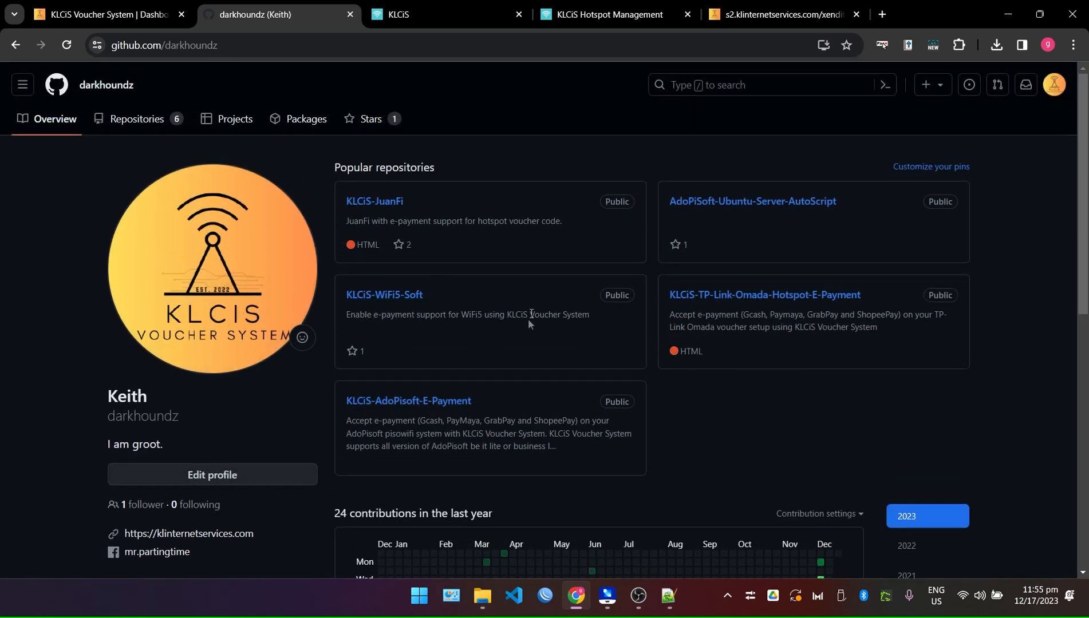
Close the M2012K11AG details panel to show the full clients table, then bring OBS Studio forward.
{"action": "left_click", "coordinate": [414, 11]}
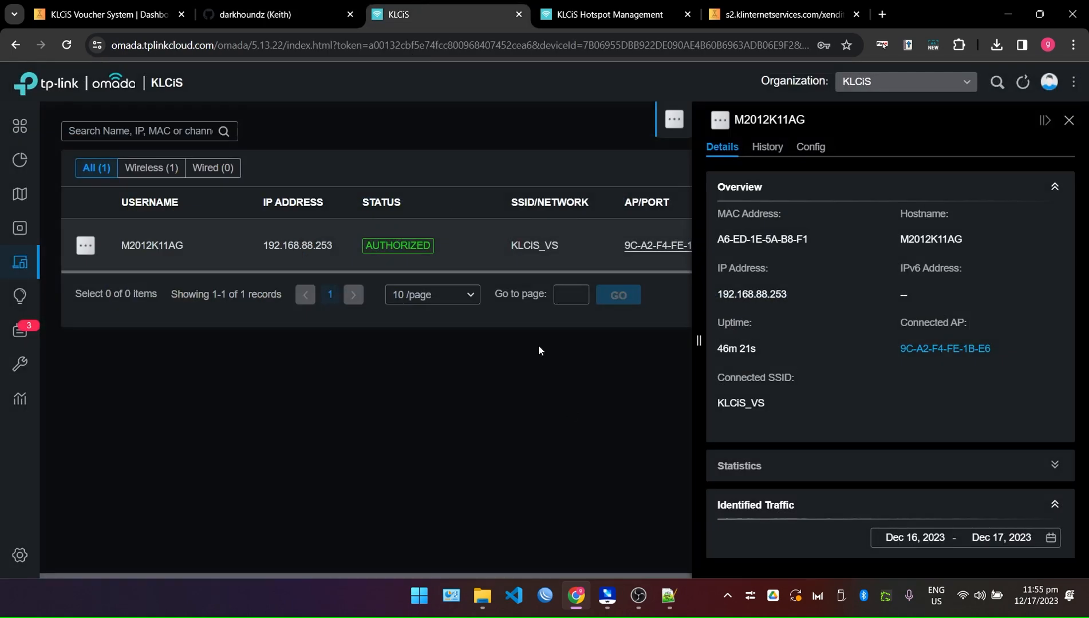
{"action": "left_click", "coordinate": [1068, 120]}
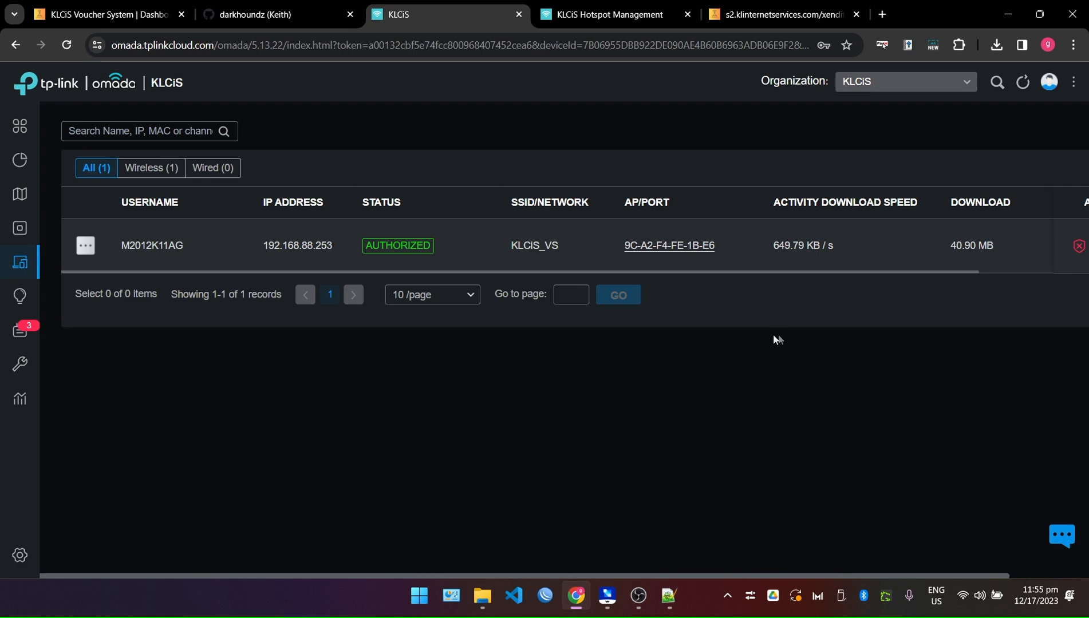
{"action": "left_click", "coordinate": [638, 596]}
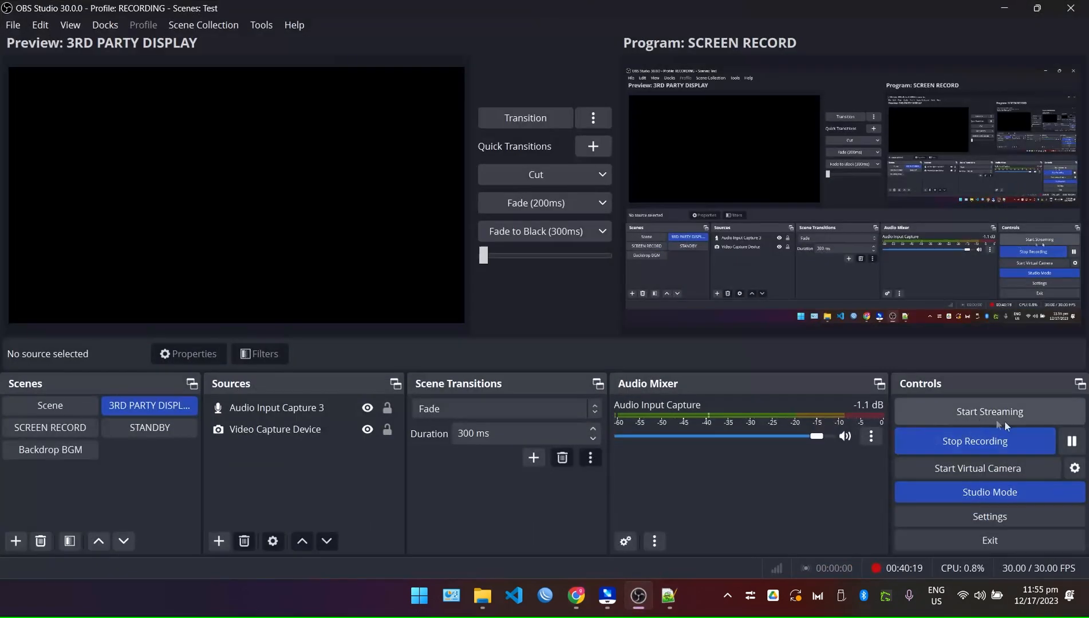